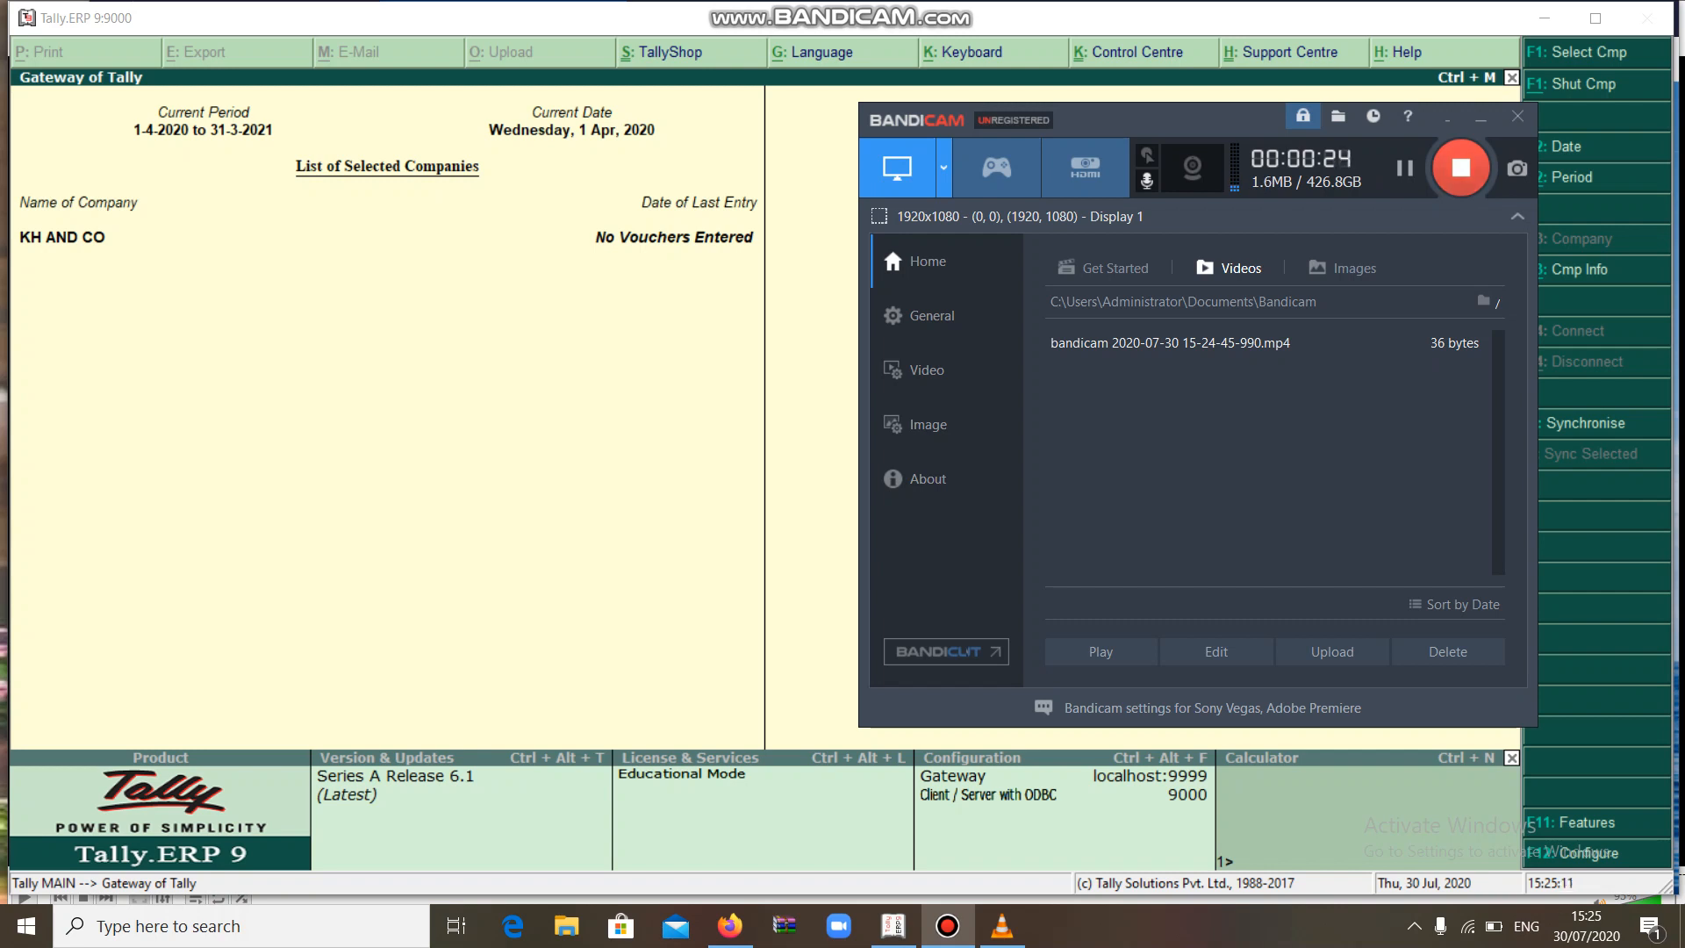
Enable Goods and Services Tax for the company KH AND CO and open its GST details for alteration
{"action": "left_click", "coordinate": [1481, 117]}
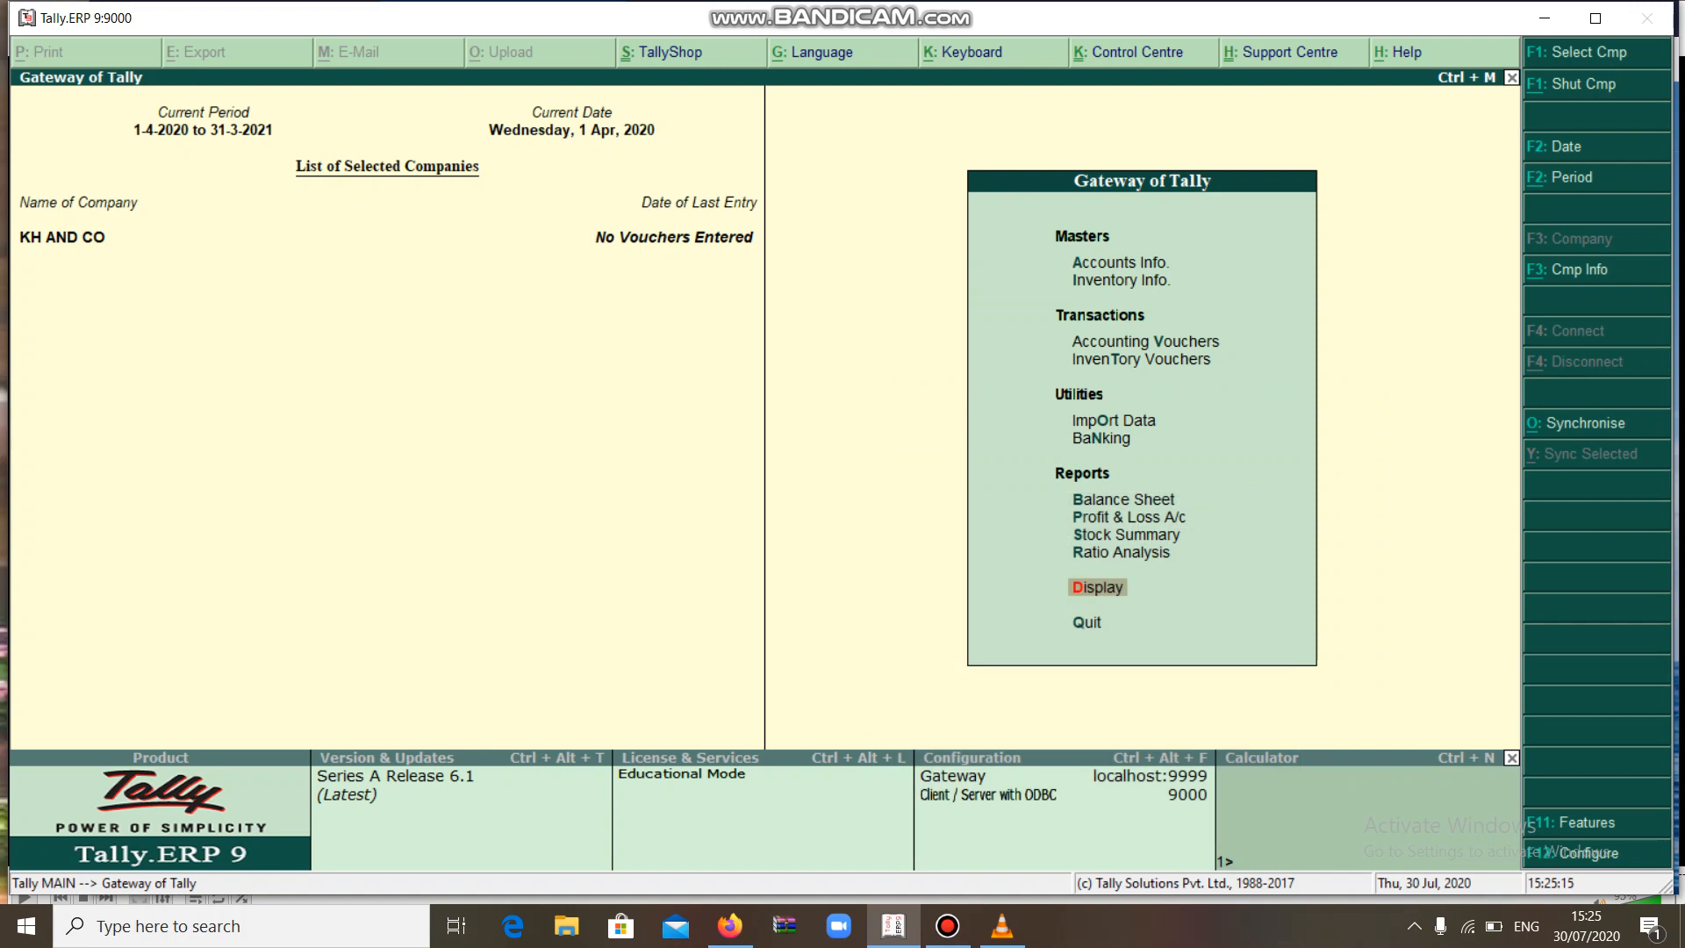
{"action": "key", "text": "F11"}
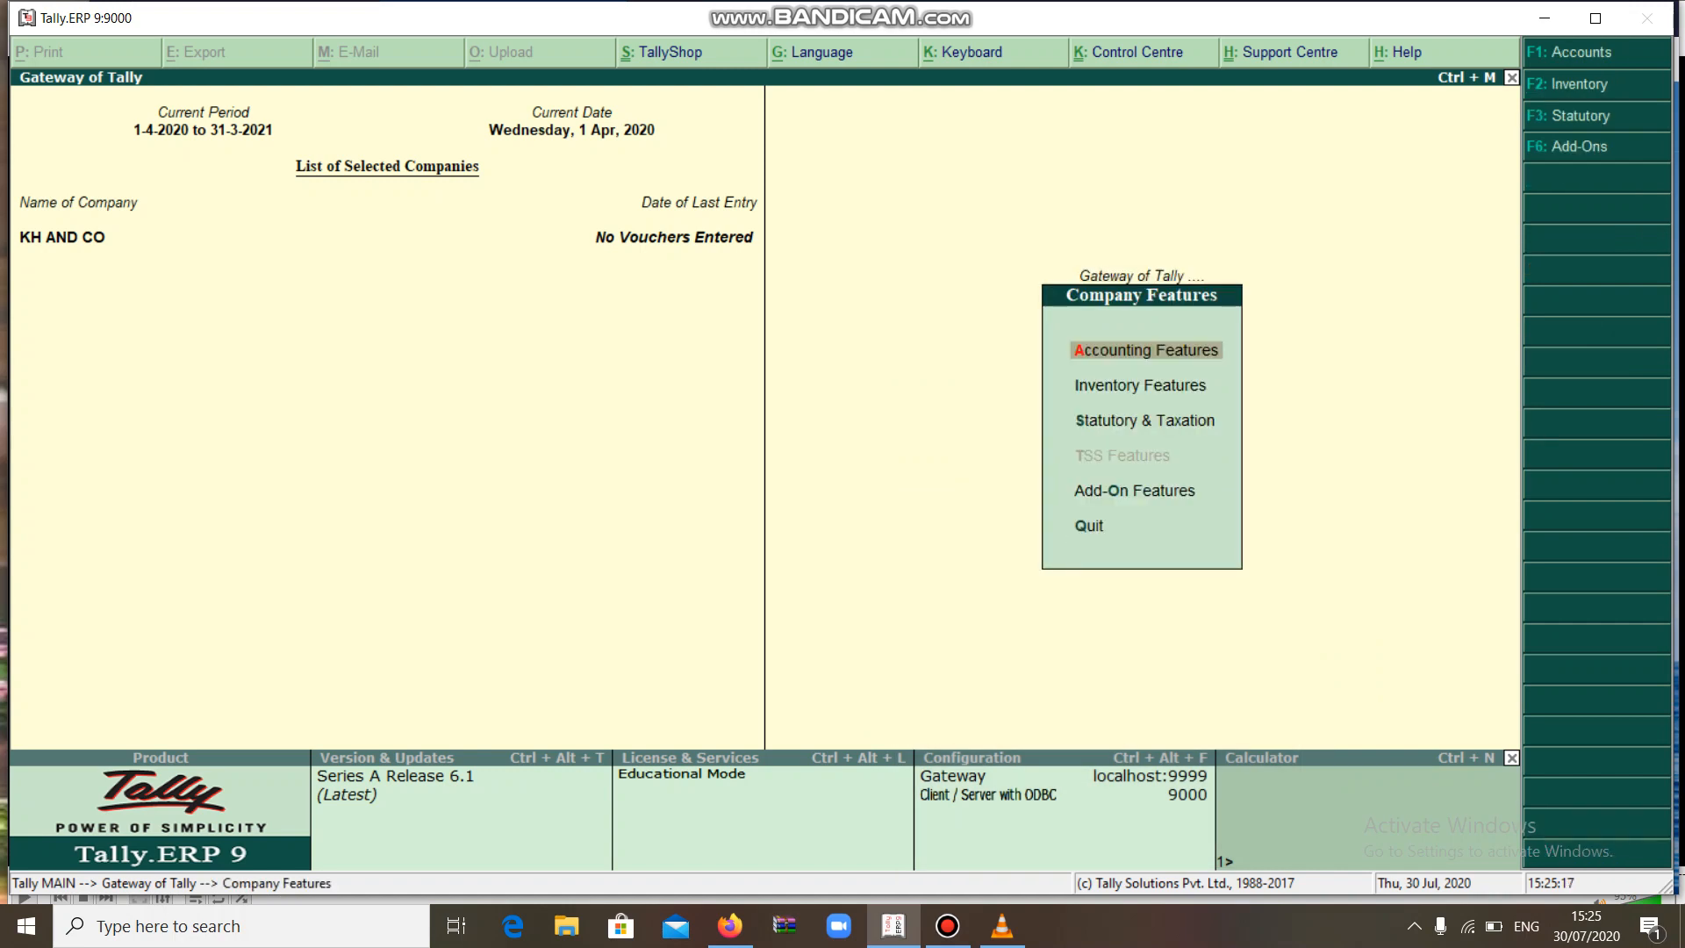
{"action": "key", "text": "Down"}
{"action": "key", "text": "Down"}
{"action": "key", "text": "Return"}
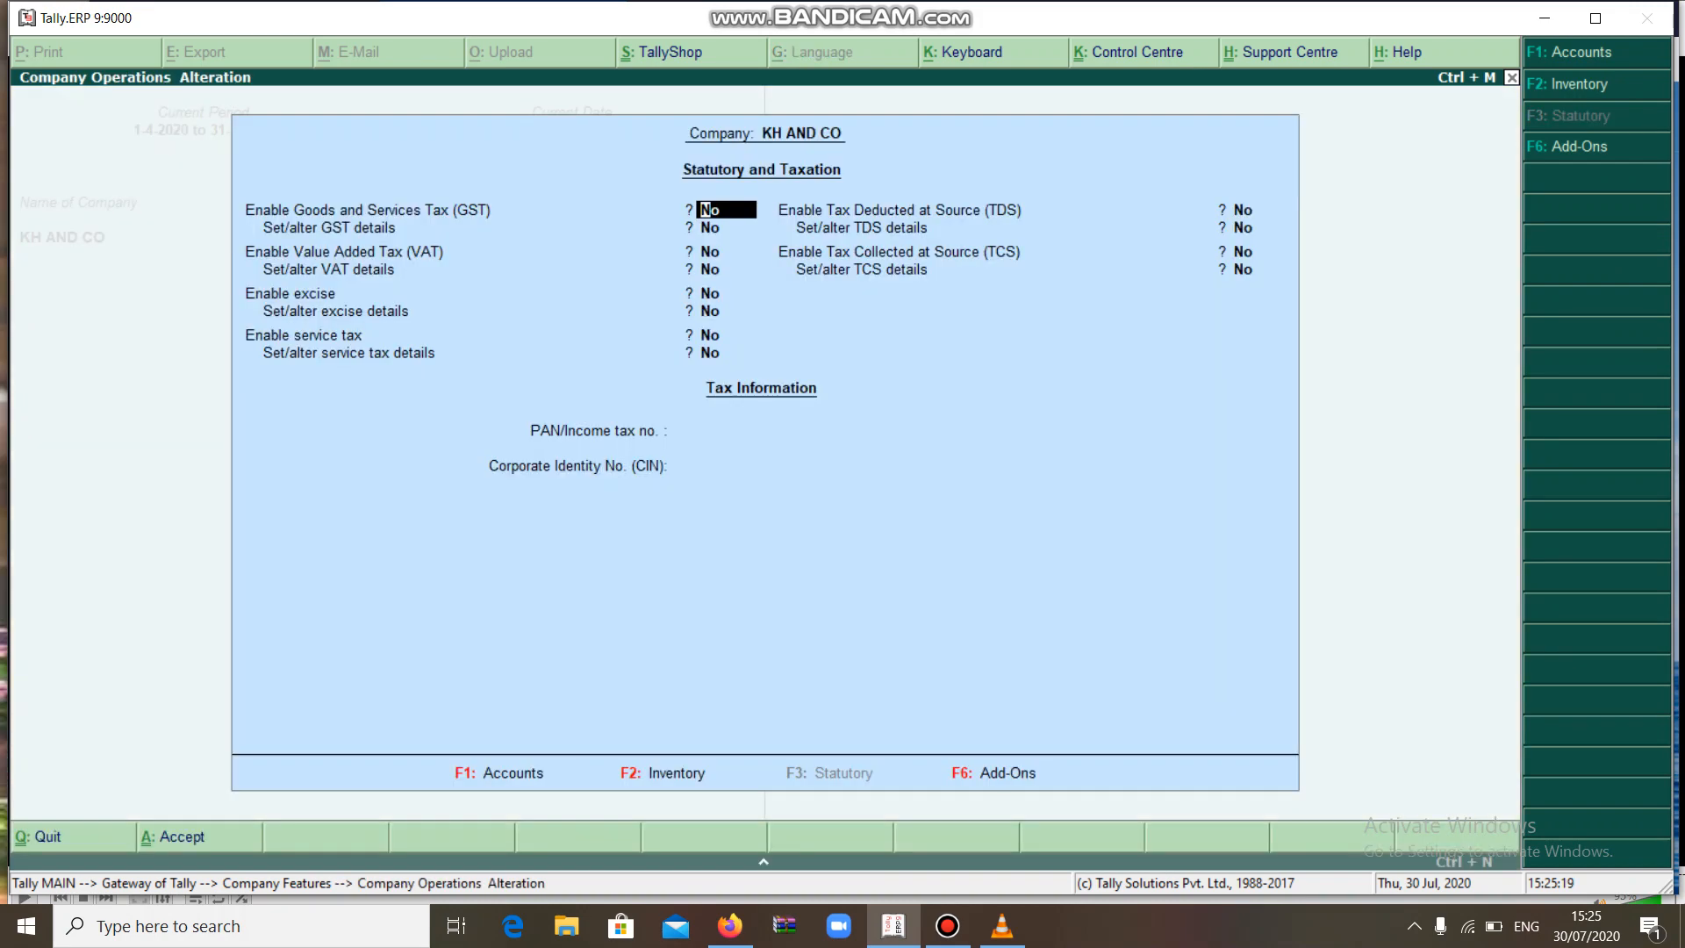
{"action": "key", "text": "Down"}
{"action": "key", "text": "Up"}
{"action": "type", "text": "Y"}
{"action": "key", "text": "Return"}
{"action": "type", "text": "Y"}
{"action": "key", "text": "Return"}
{"action": "key", "text": "Return"}
{"action": "key", "text": "Return"}
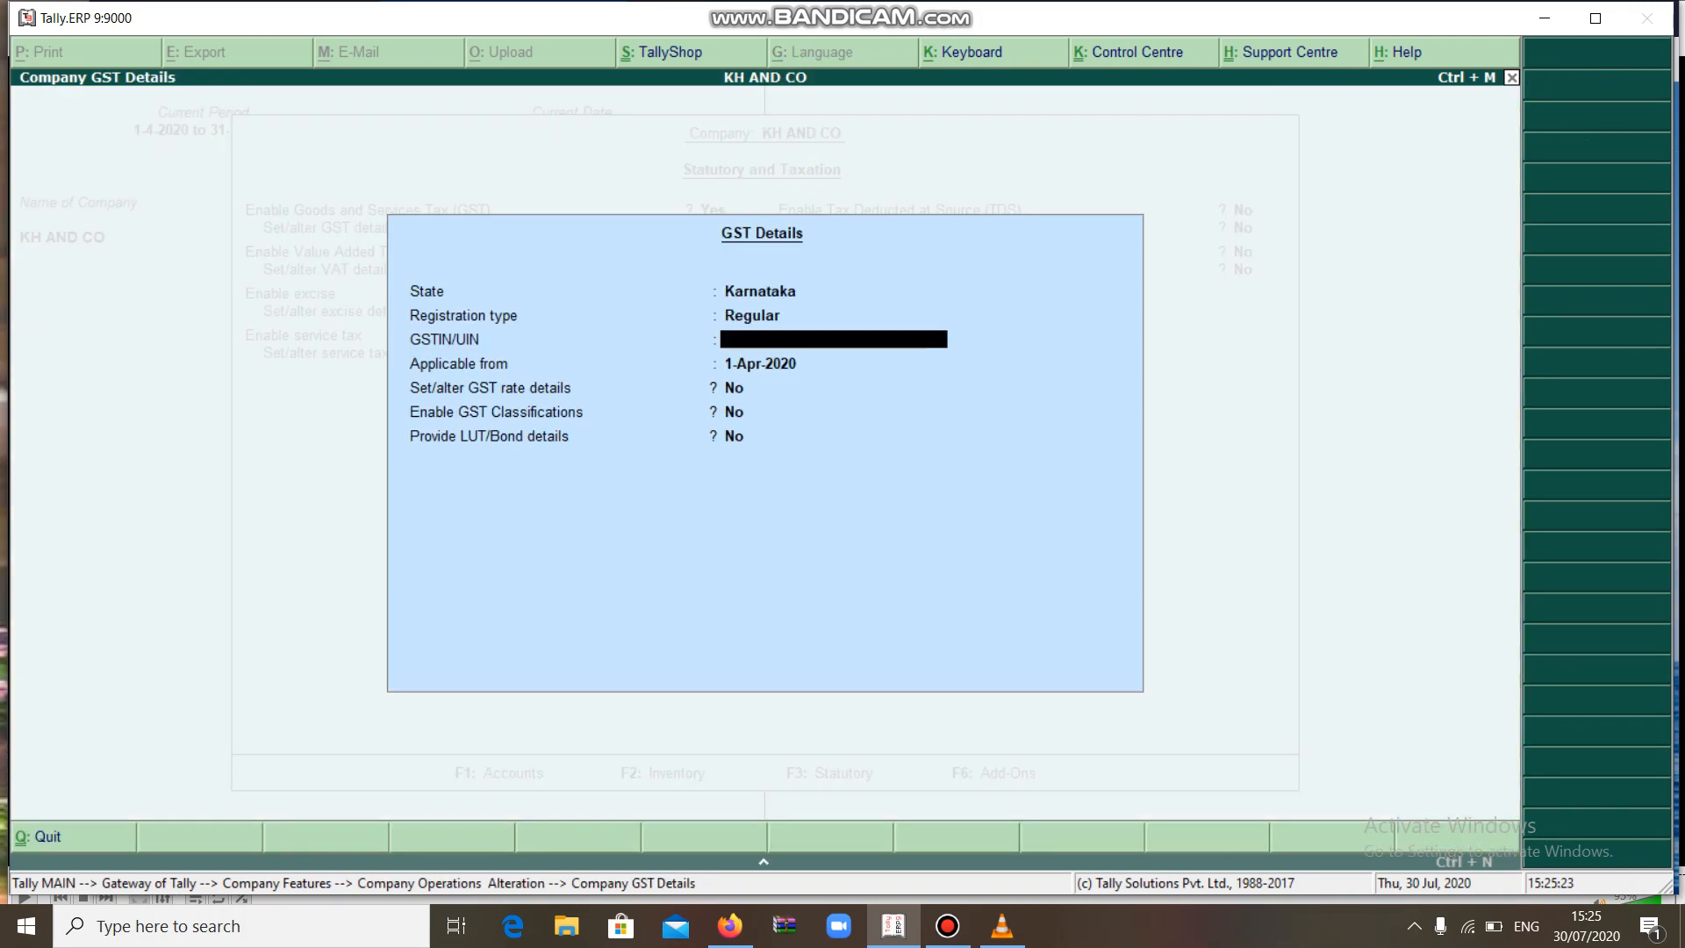
Enter the company's GSTIN and accept the GST details, leaving the remaining options and the other taxes at their defaults
{"action": "type", "text": "29KKKKK1234A1Z5"}
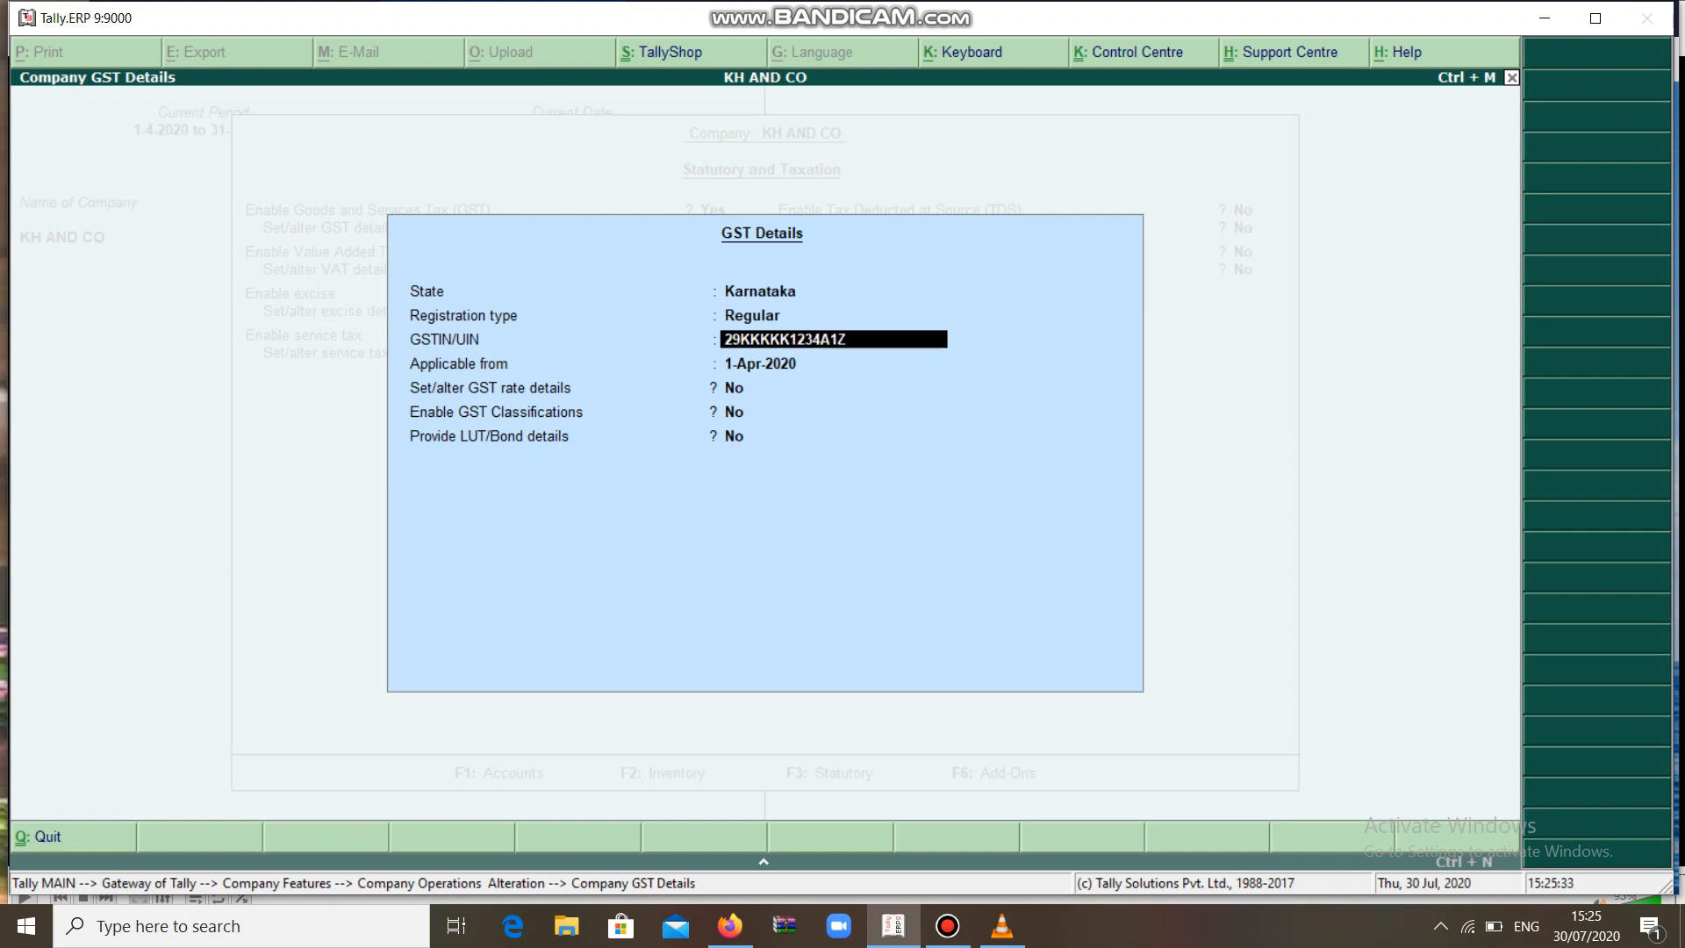
{"action": "key", "text": "Return"}
{"action": "key", "text": "Return"}
{"action": "key", "text": "Return"}
{"action": "key", "text": "Return"}
{"action": "key", "text": "Return"}
{"action": "key", "text": "Return"}
{"action": "key", "text": "Return"}
{"action": "key", "text": "Return"}
{"action": "key", "text": "Return"}
{"action": "key", "text": "Return"}
{"action": "key", "text": "Return"}
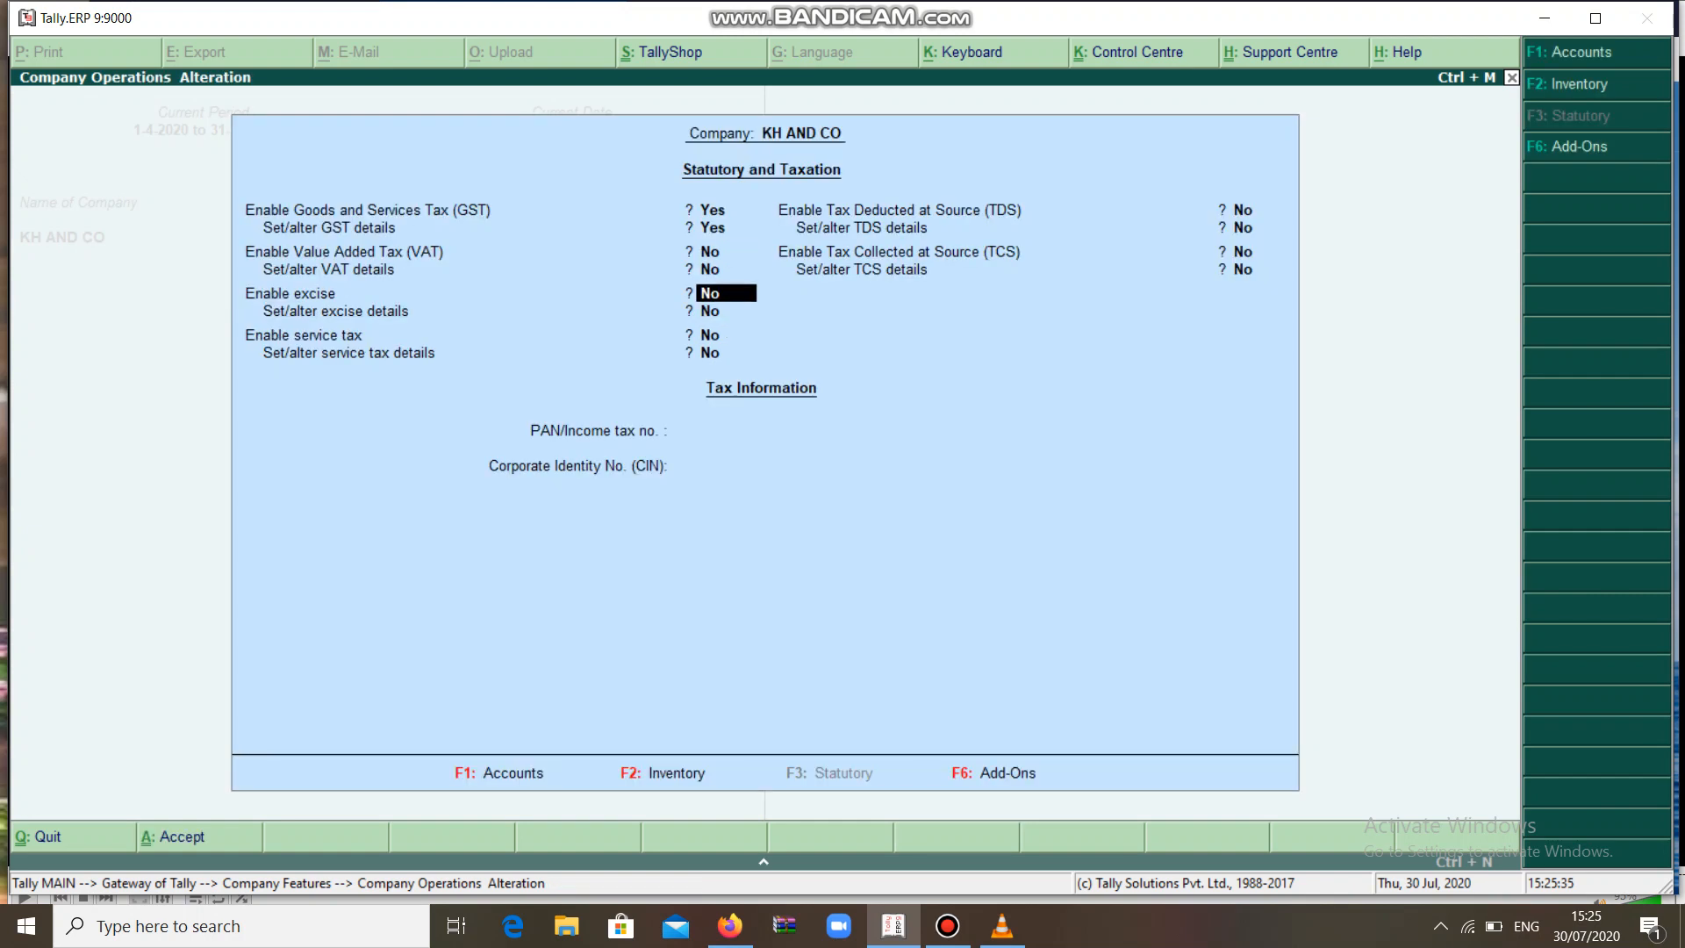
Enter the company's PAN/income tax number and Corporate Identity Number, then save the statutory settings and return to the Gateway of Tally
{"action": "type", "text": "BSEWSA"}
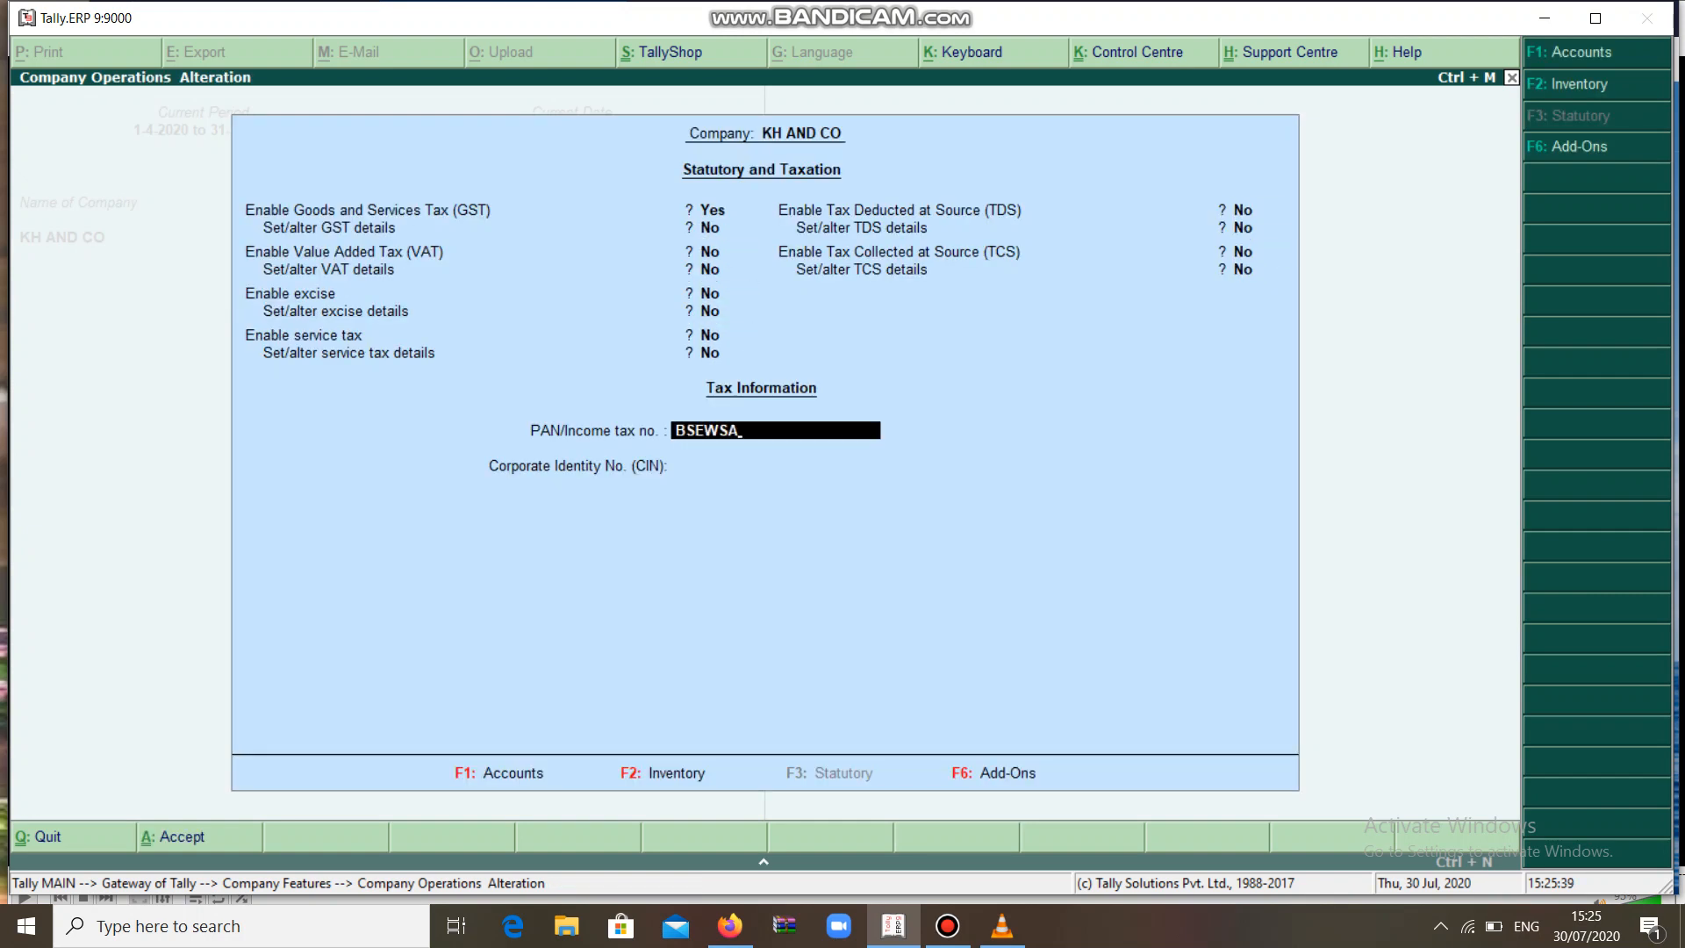
{"action": "key", "text": "BackSpace"}
{"action": "type", "text": "9233D"}
{"action": "key", "text": "Return"}
{"action": "type", "text": "I"}
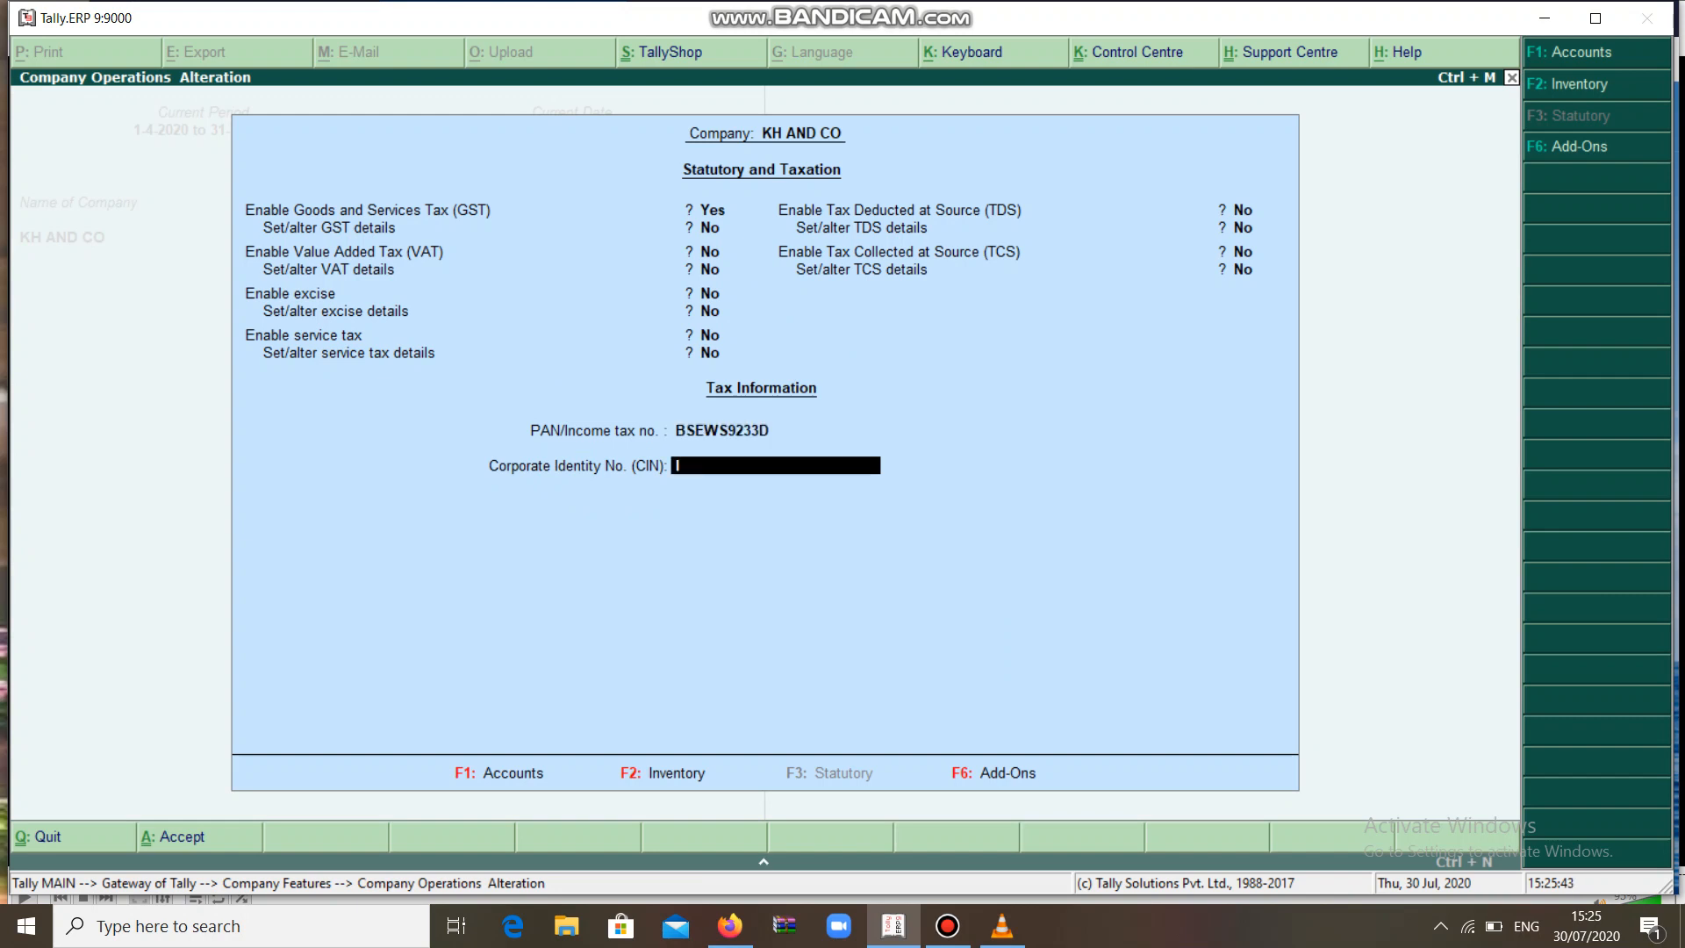
{"action": "type", "text": "OPLK"}
{"action": "type", "text": "8942"}
{"action": "key", "text": "Return"}
{"action": "key", "text": "Return"}
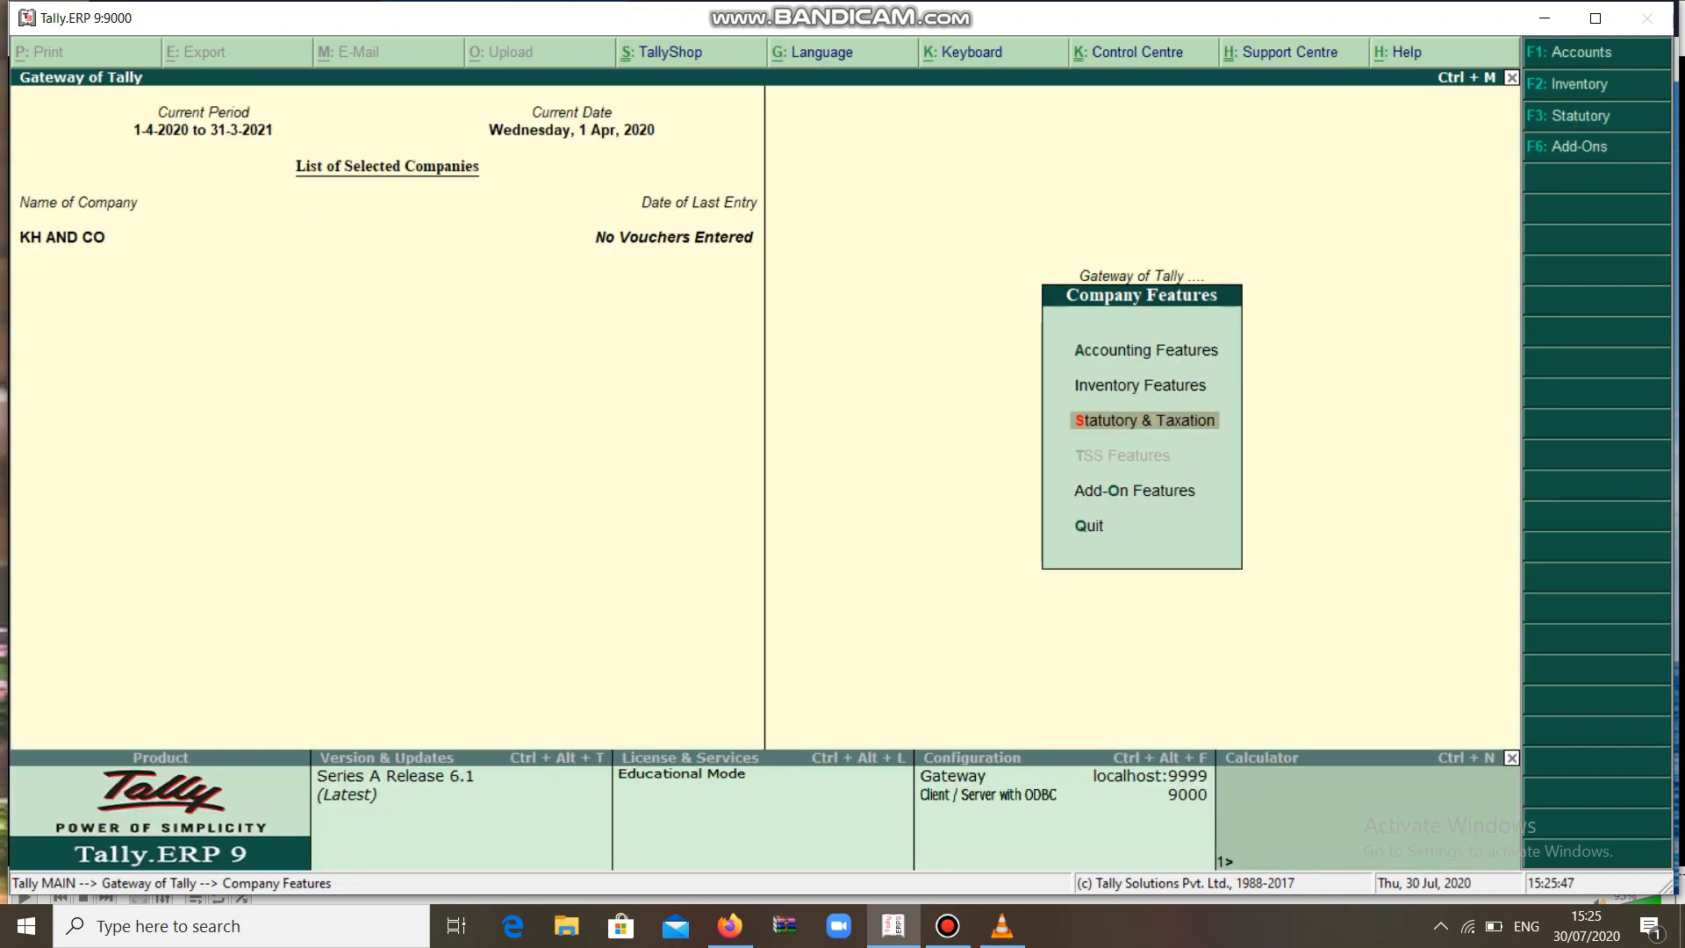
{"action": "key", "text": "Escape"}
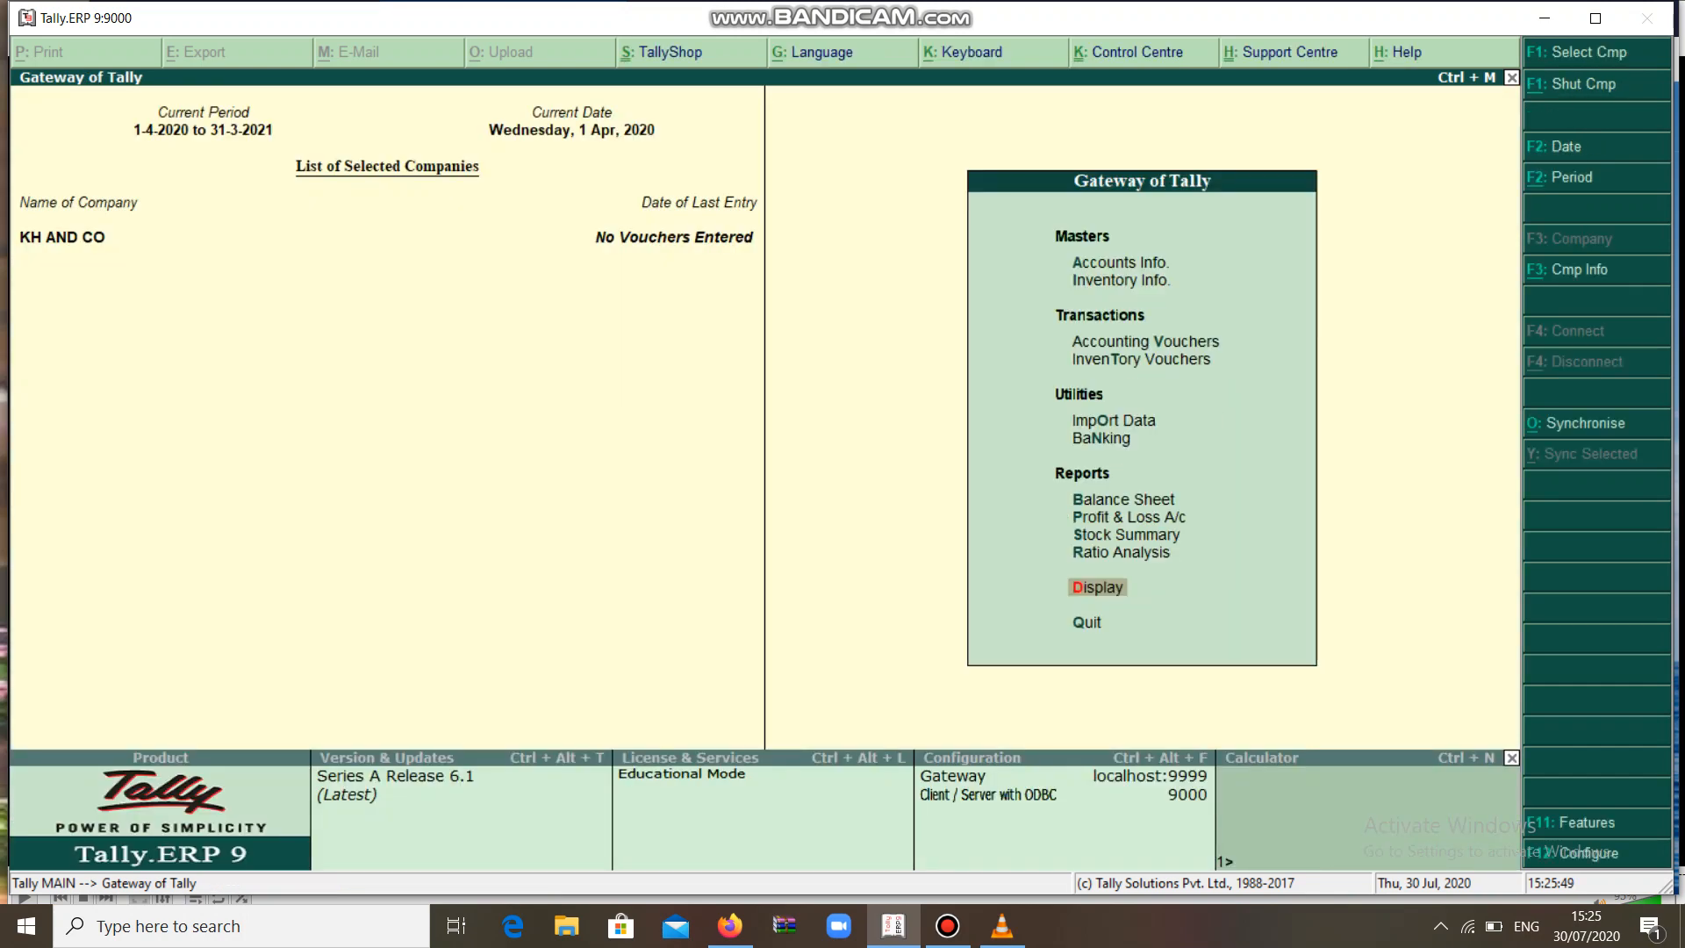
Open the creation form for a single ledger in the accounts masters
{"action": "key", "text": "Up"}
{"action": "key", "text": "Up"}
{"action": "key", "text": "Up"}
{"action": "key", "text": "Up"}
{"action": "key", "text": "Up"}
{"action": "key", "text": "Up"}
{"action": "key", "text": "Up"}
{"action": "key", "text": "Up"}
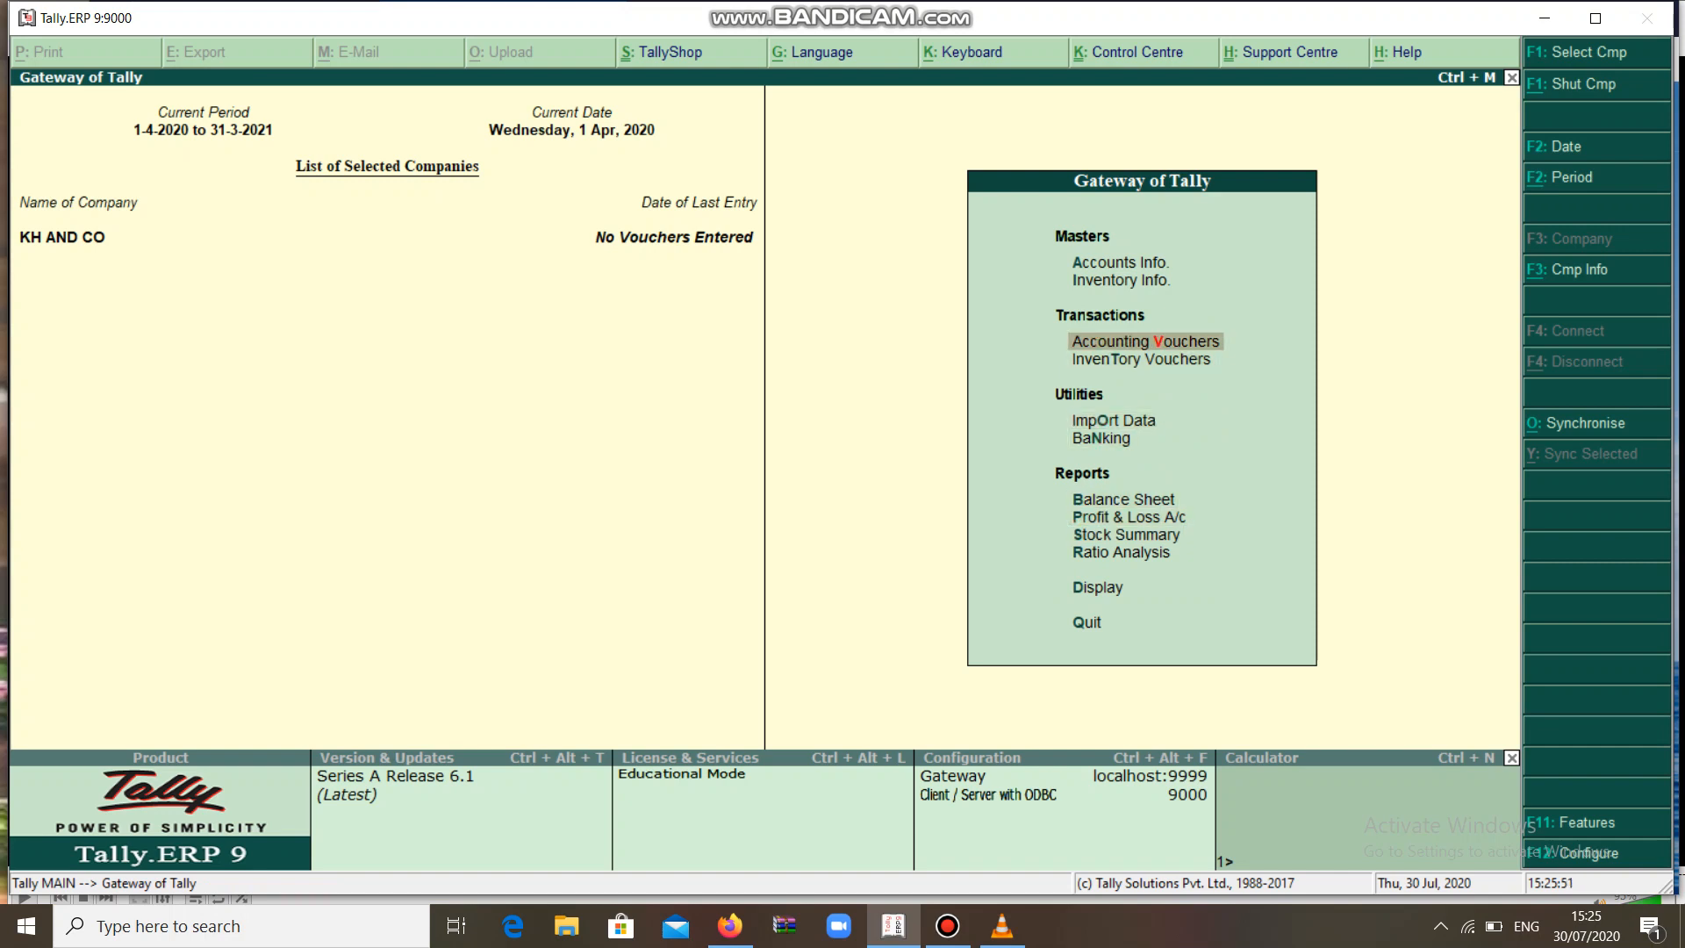
{"action": "key", "text": "Up"}
{"action": "key", "text": "Up"}
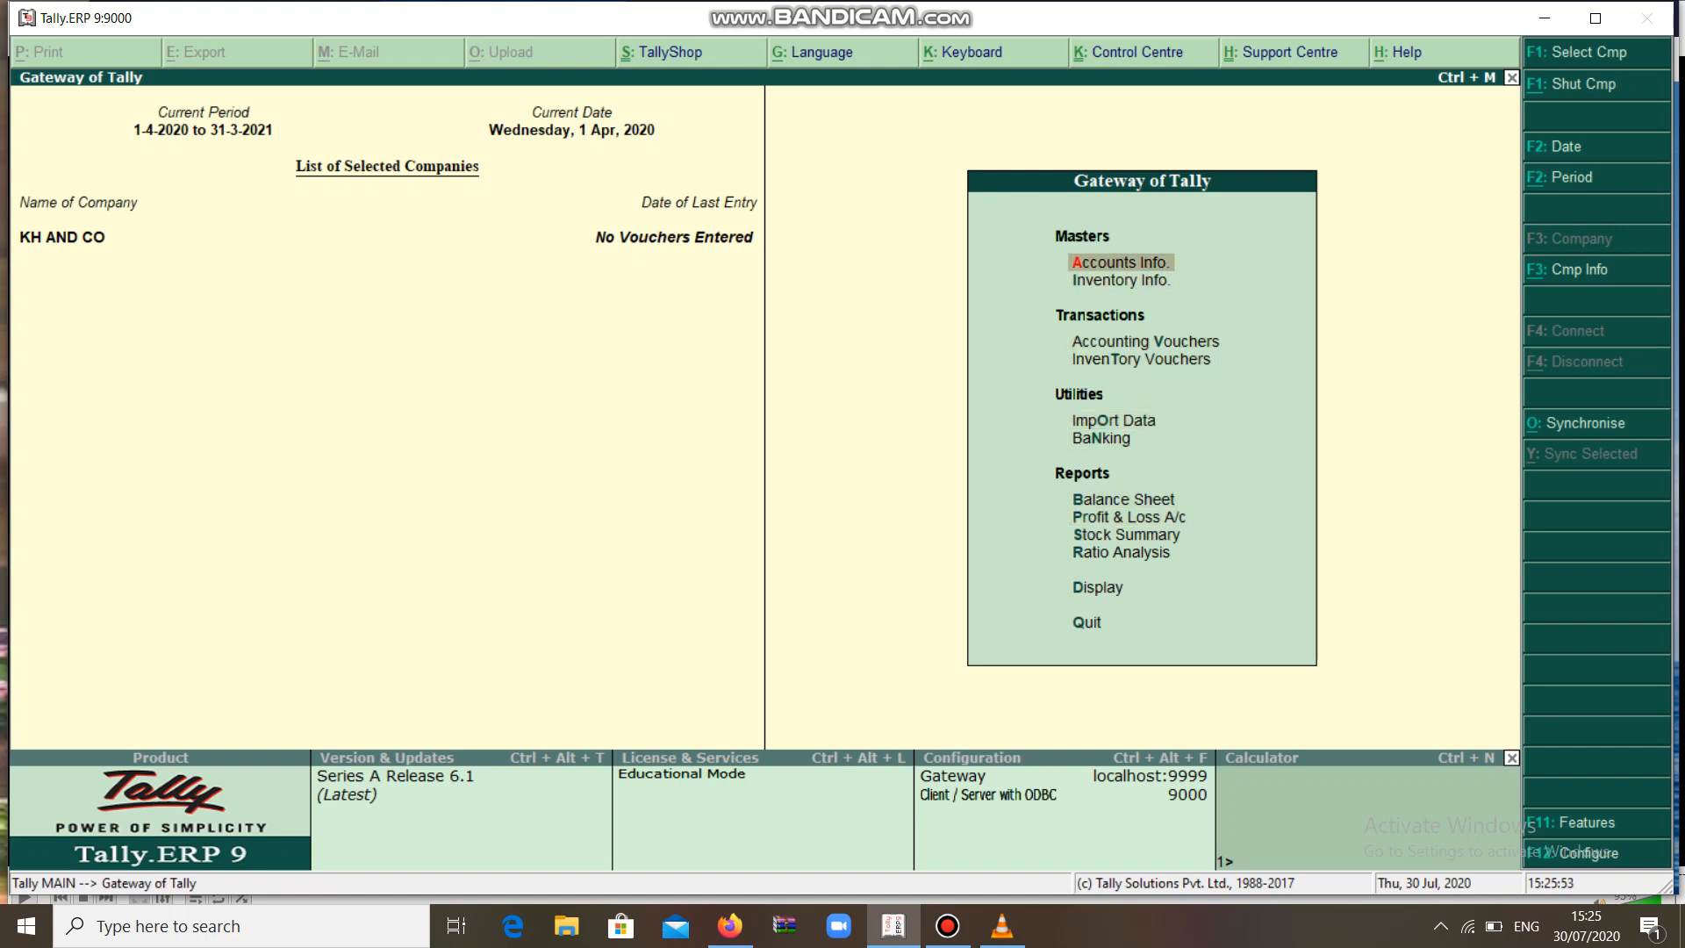
{"action": "key", "text": "Return"}
{"action": "key", "text": "Down"}
{"action": "key", "text": "Return"}
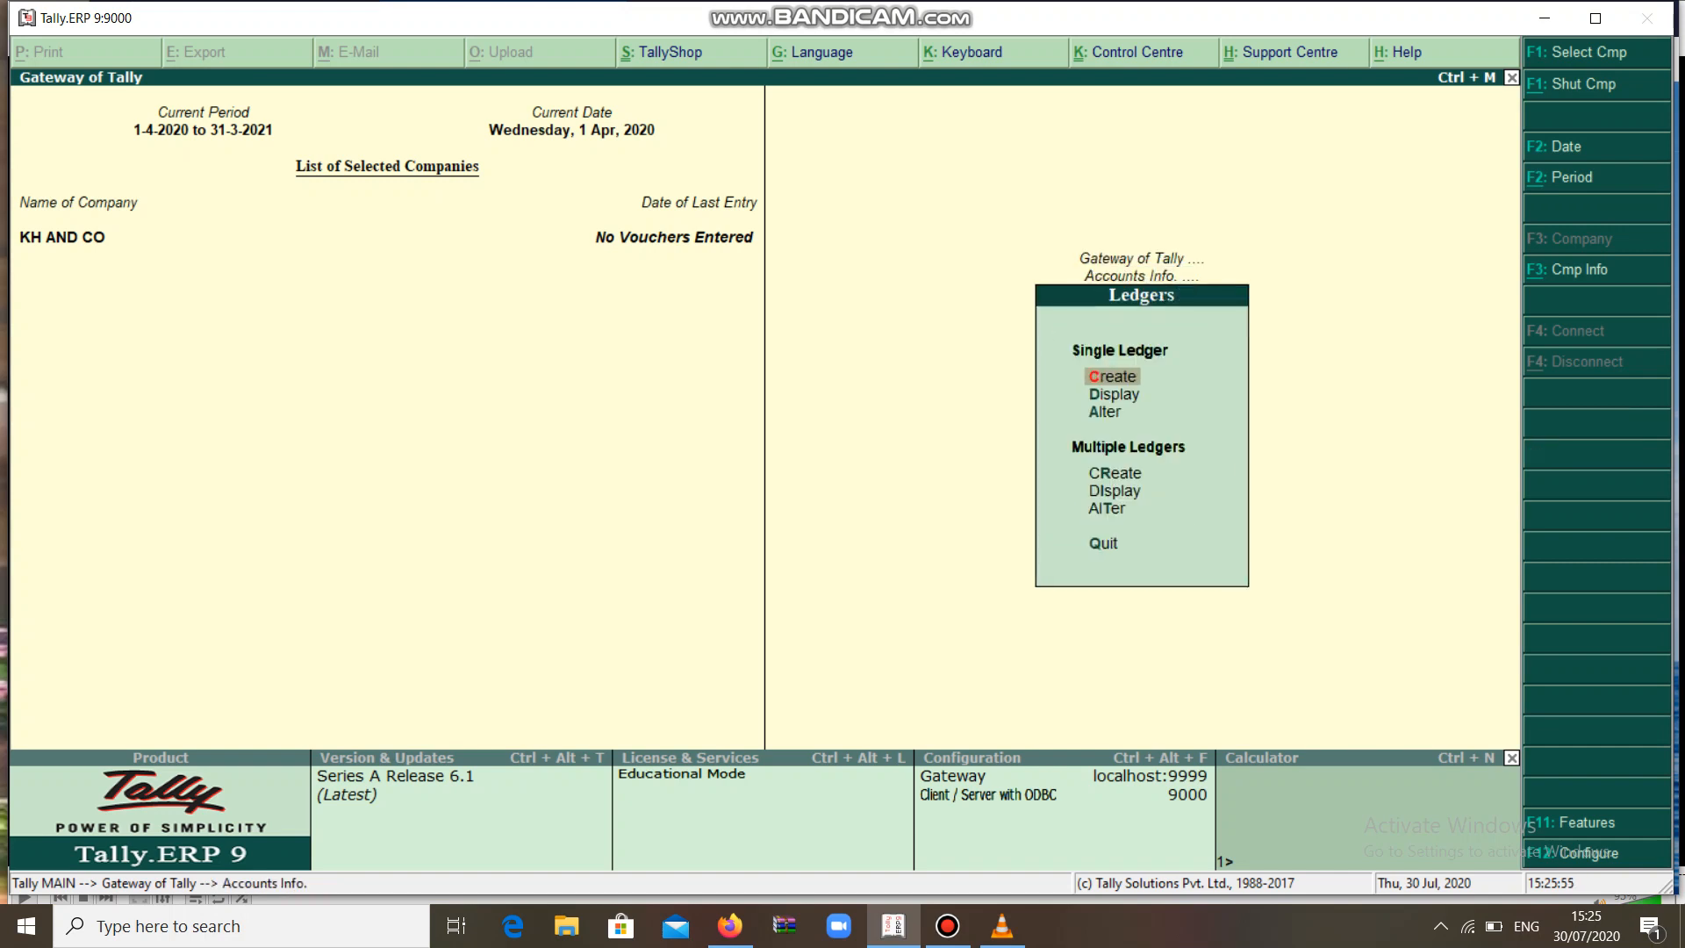
{"action": "key", "text": "Return"}
Name the new ledger GST SALES @5% and place it under Sales Accounts with inventory values affected
{"action": "type", "text": "GST"}
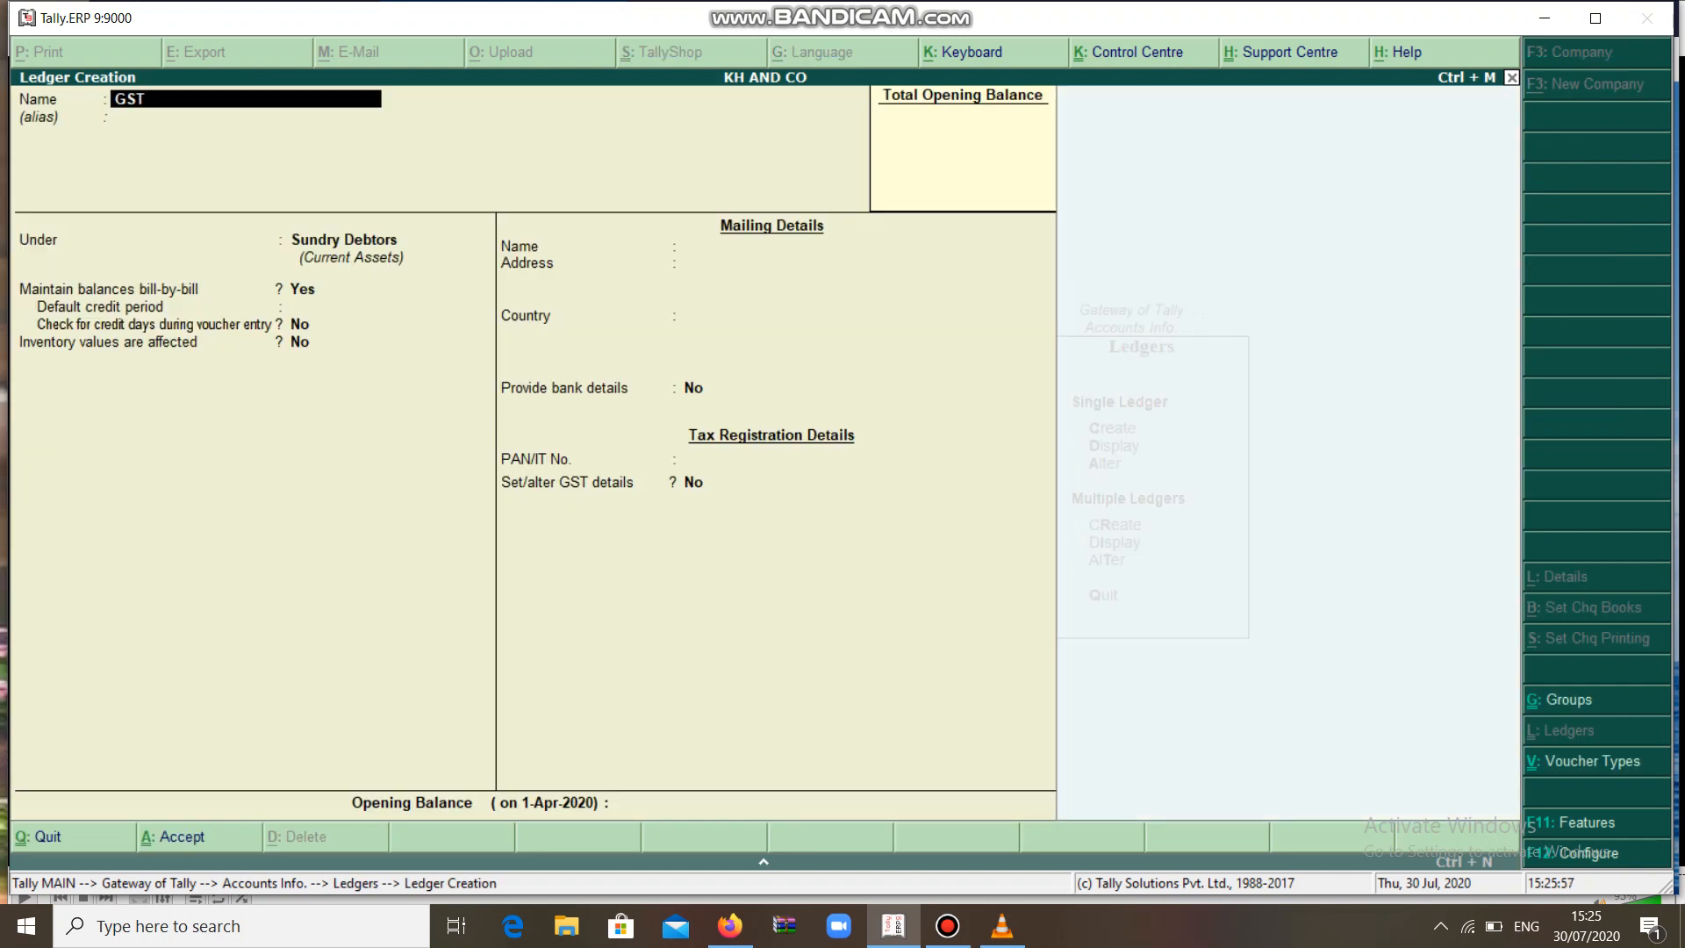
{"action": "type", "text": " SALES @5%"}
{"action": "key", "text": "Return"}
{"action": "key", "text": "Return"}
{"action": "type", "text": "S"}
{"action": "key", "text": "Down"}
{"action": "key", "text": "Down"}
{"action": "key", "text": "Down"}
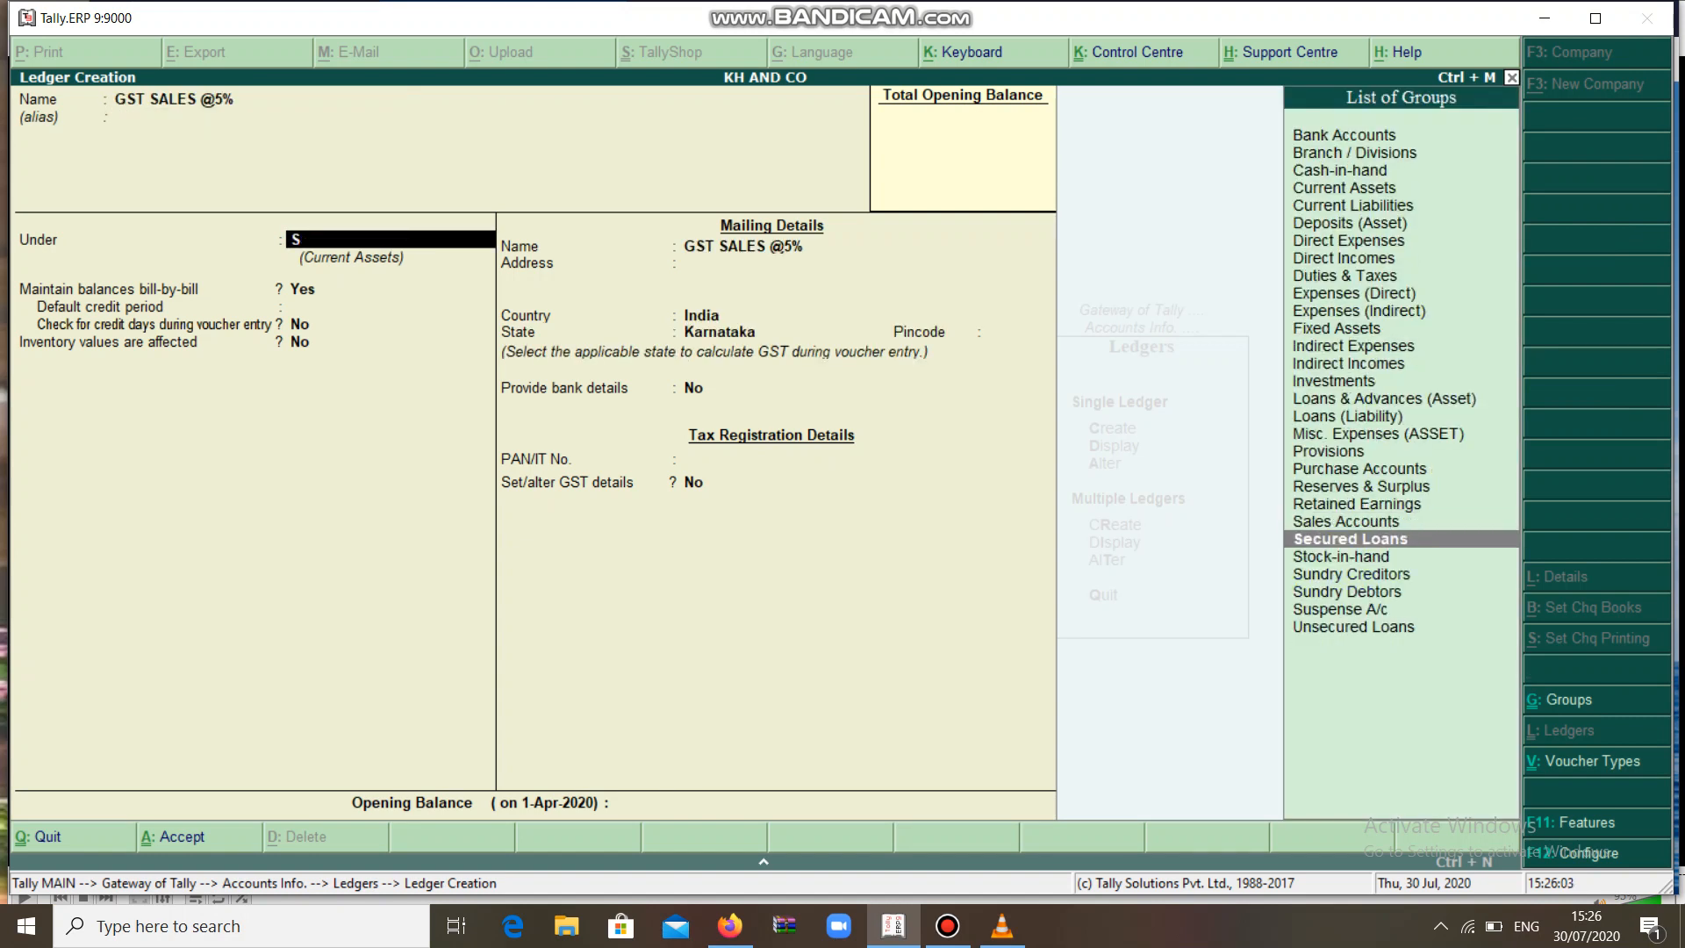
{"action": "key", "text": "Up"}
{"action": "key", "text": "Up"}
{"action": "key", "text": "Return"}
{"action": "key", "text": "Return"}
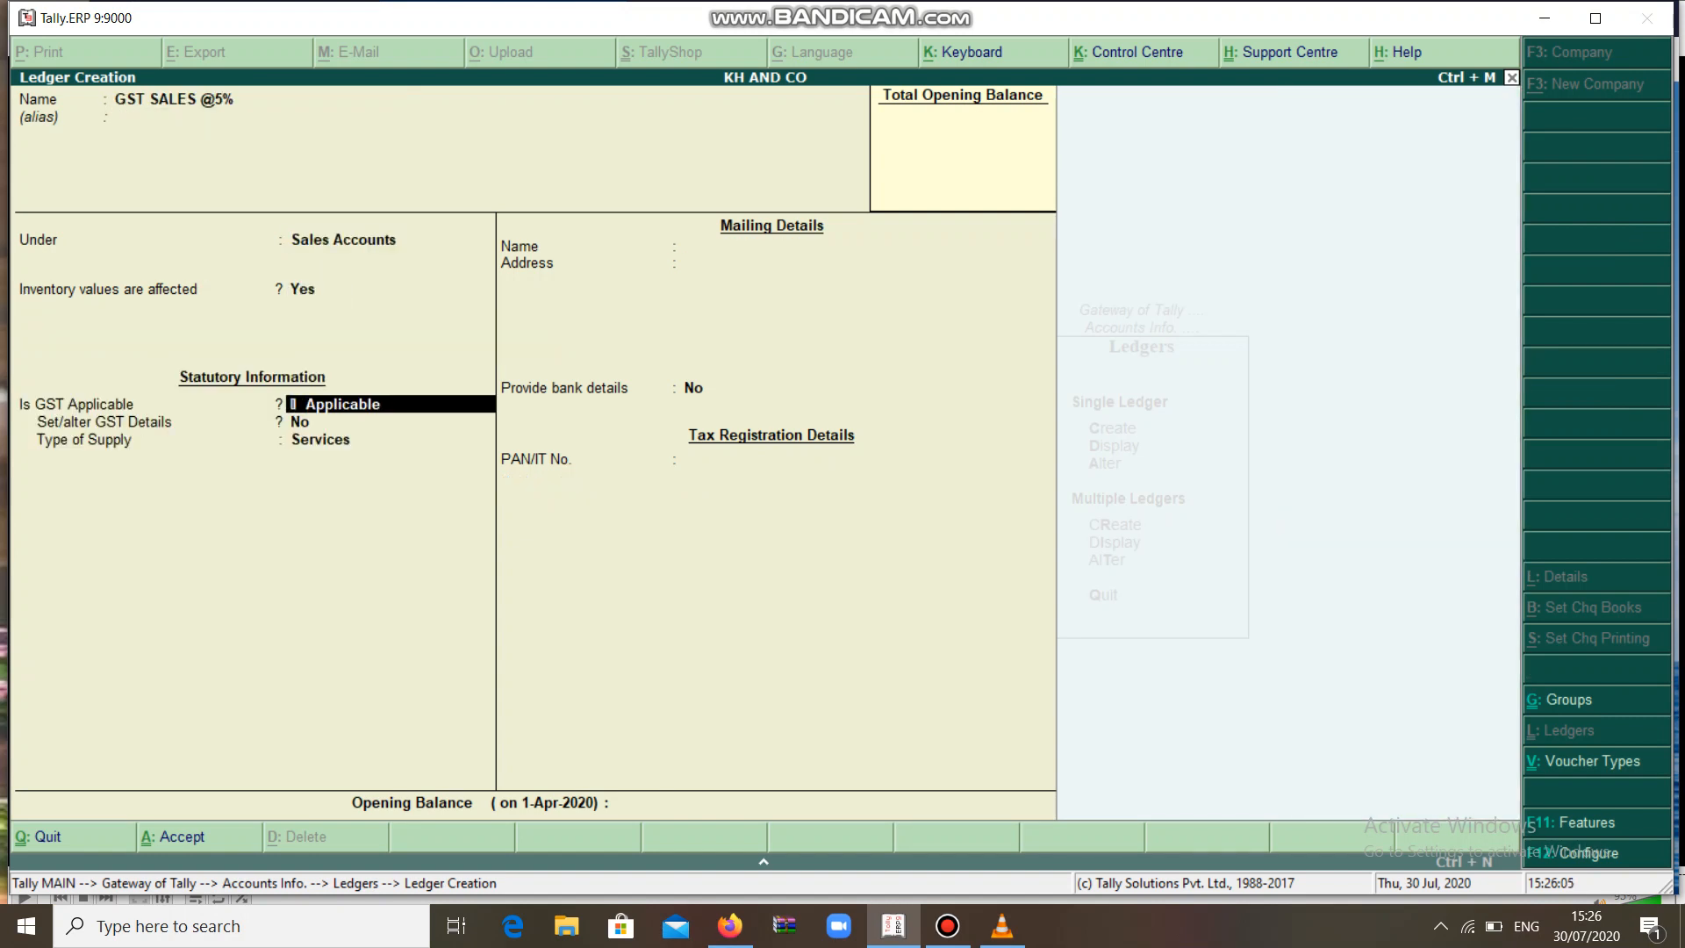
Make GST applicable to the sales ledger and set the nature of transaction to Sales Taxable in its GST details
{"action": "key", "text": "Return"}
{"action": "type", "text": "y"}
{"action": "key", "text": "Return"}
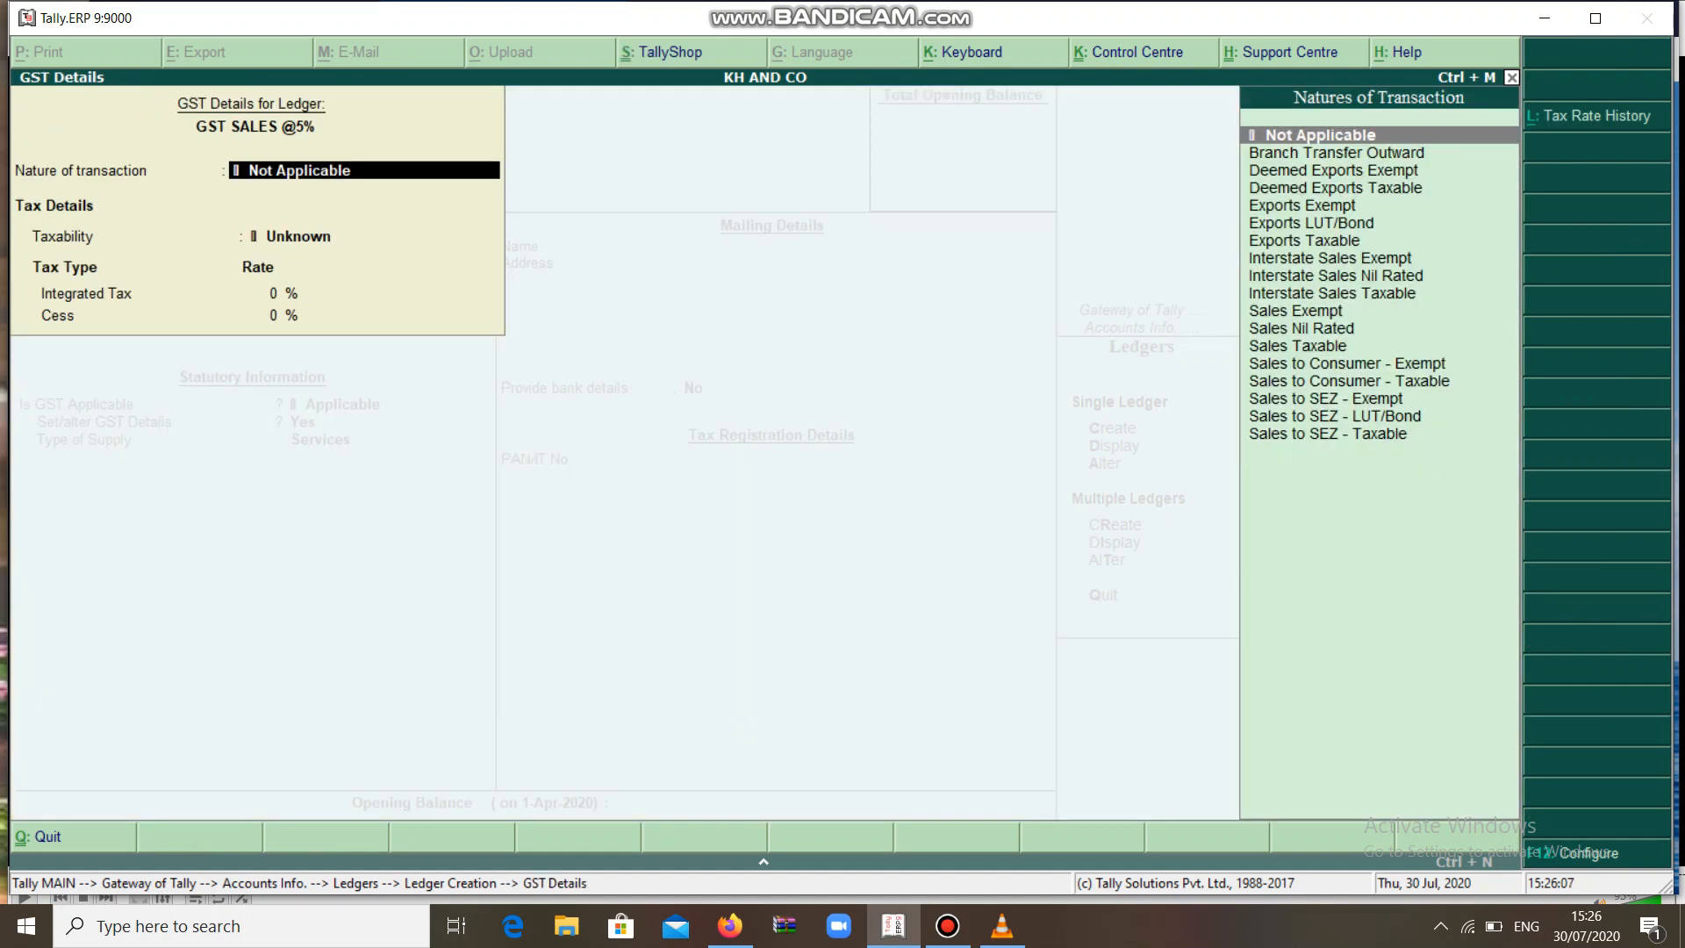
{"action": "key", "text": "Down"}
{"action": "key", "text": "Down"}
{"action": "key", "text": "Down"}
{"action": "key", "text": "Down"}
{"action": "key", "text": "Down"}
{"action": "key", "text": "Down"}
{"action": "key", "text": "Down"}
{"action": "key", "text": "Down"}
{"action": "key", "text": "Down"}
{"action": "key", "text": "Down"}
{"action": "key", "text": "Down"}
{"action": "key", "text": "Down"}
{"action": "key", "text": "Return"}
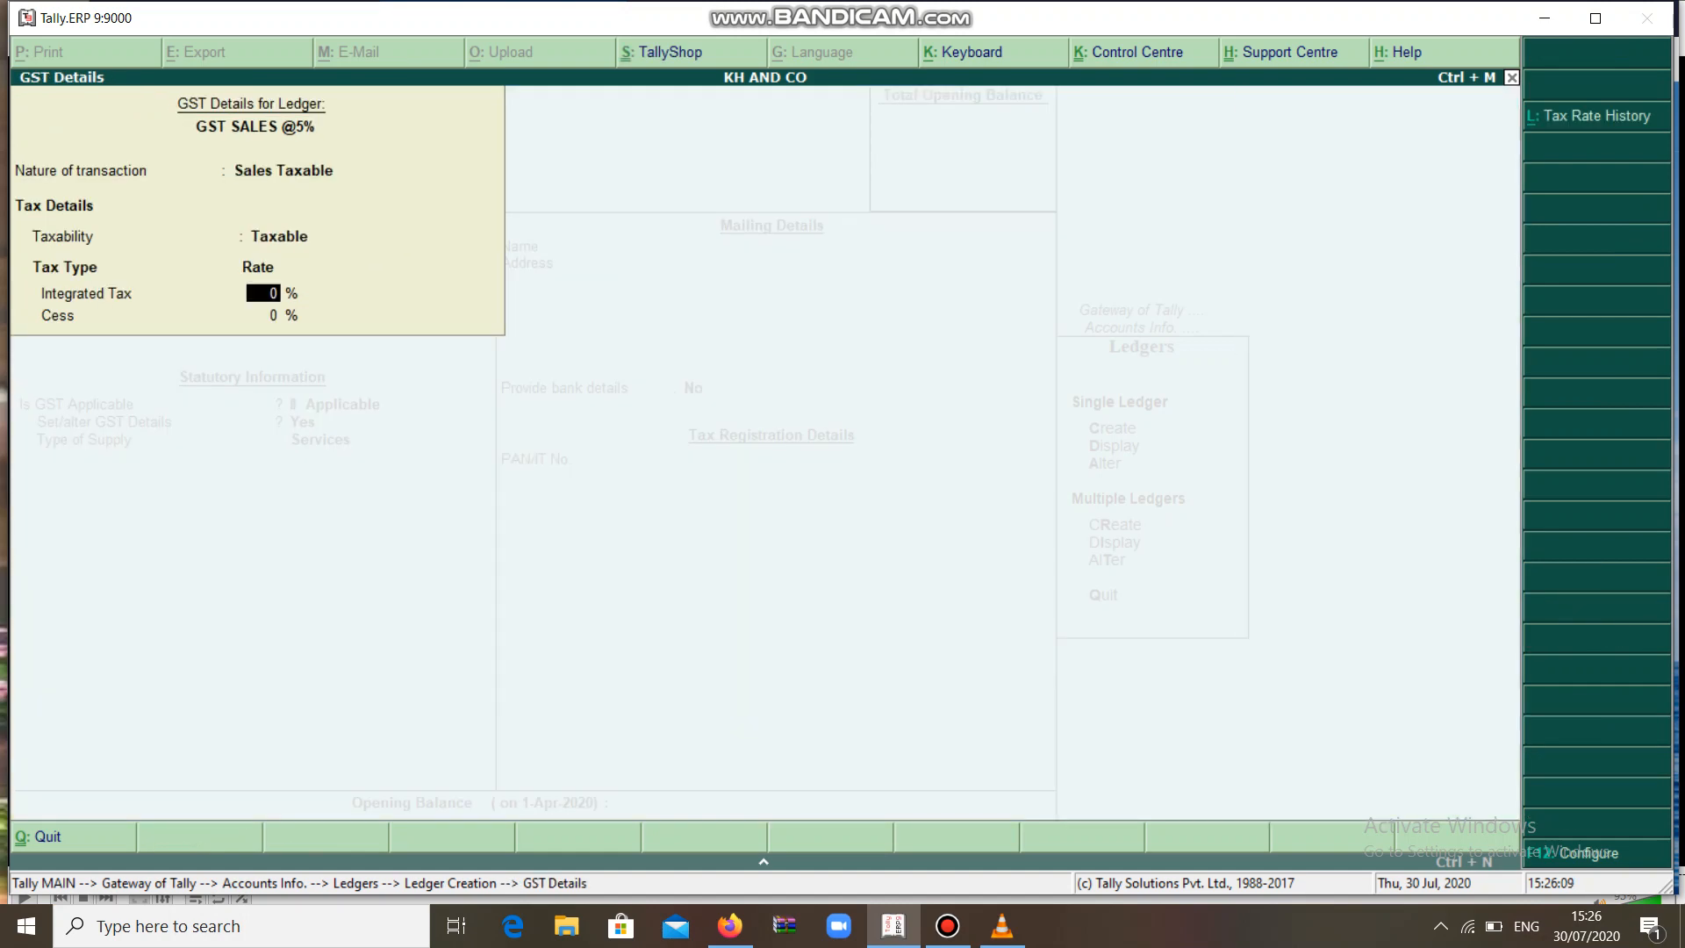
{"action": "key", "text": "Return"}
{"action": "key", "text": "Return"}
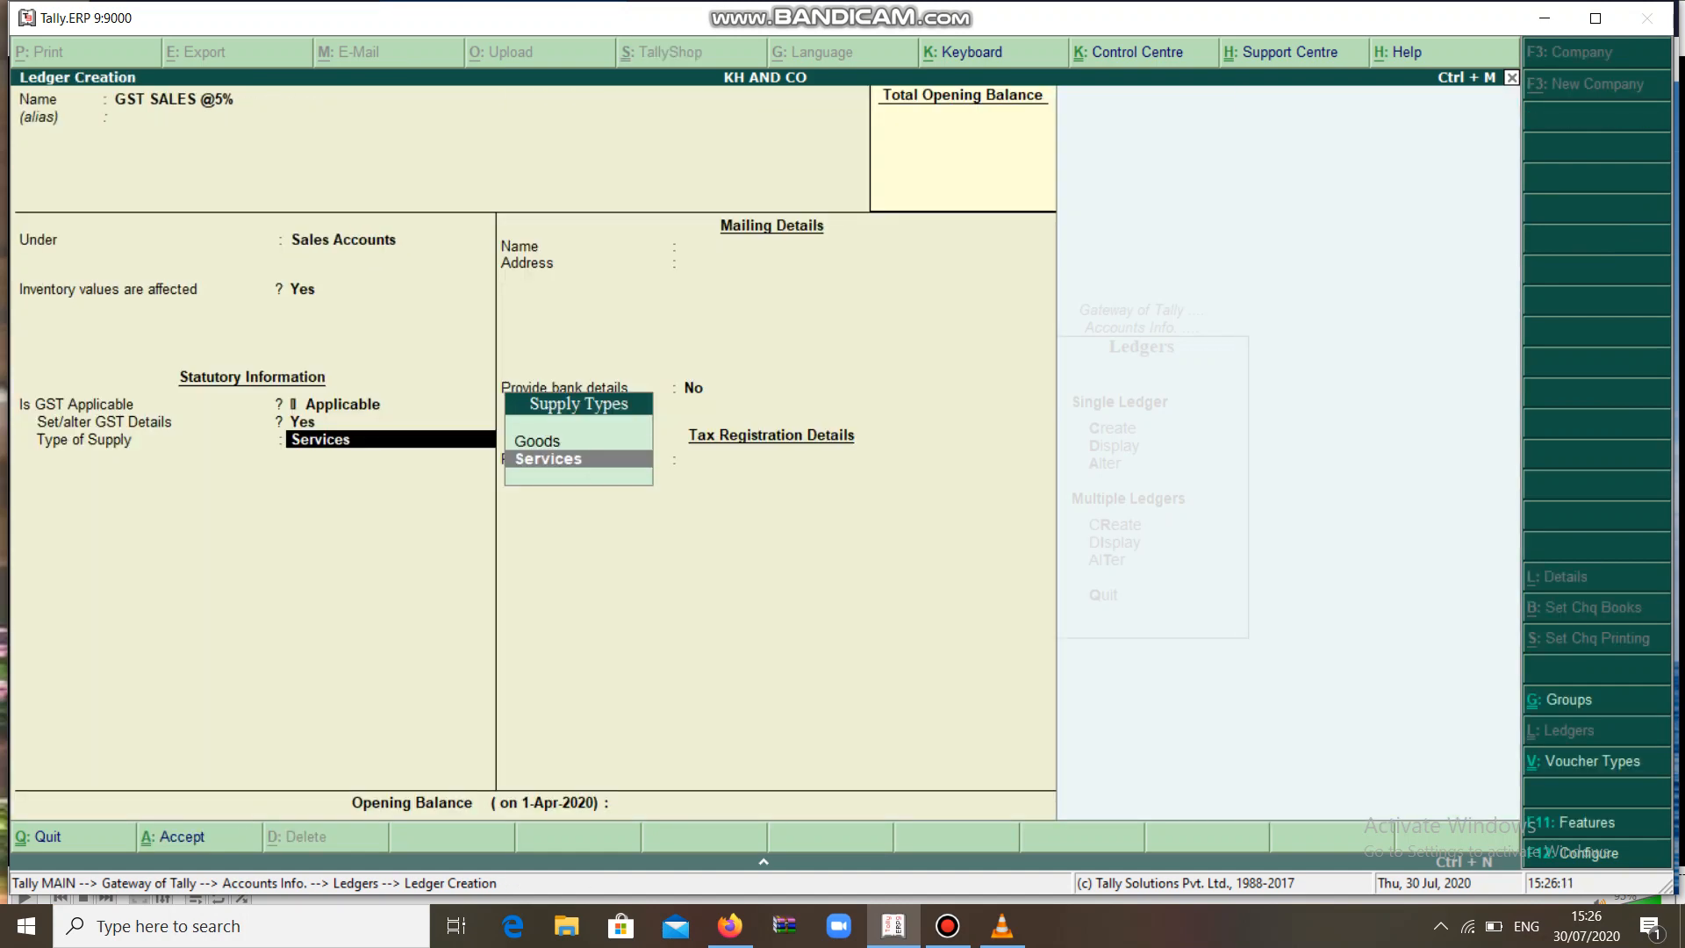
Set the sales ledger's type of supply to Goods and save the ledger
{"action": "key", "text": "Up"}
{"action": "key", "text": "Return"}
{"action": "key", "text": "Return"}
{"action": "key", "text": "Return"}
{"action": "key", "text": "Escape"}
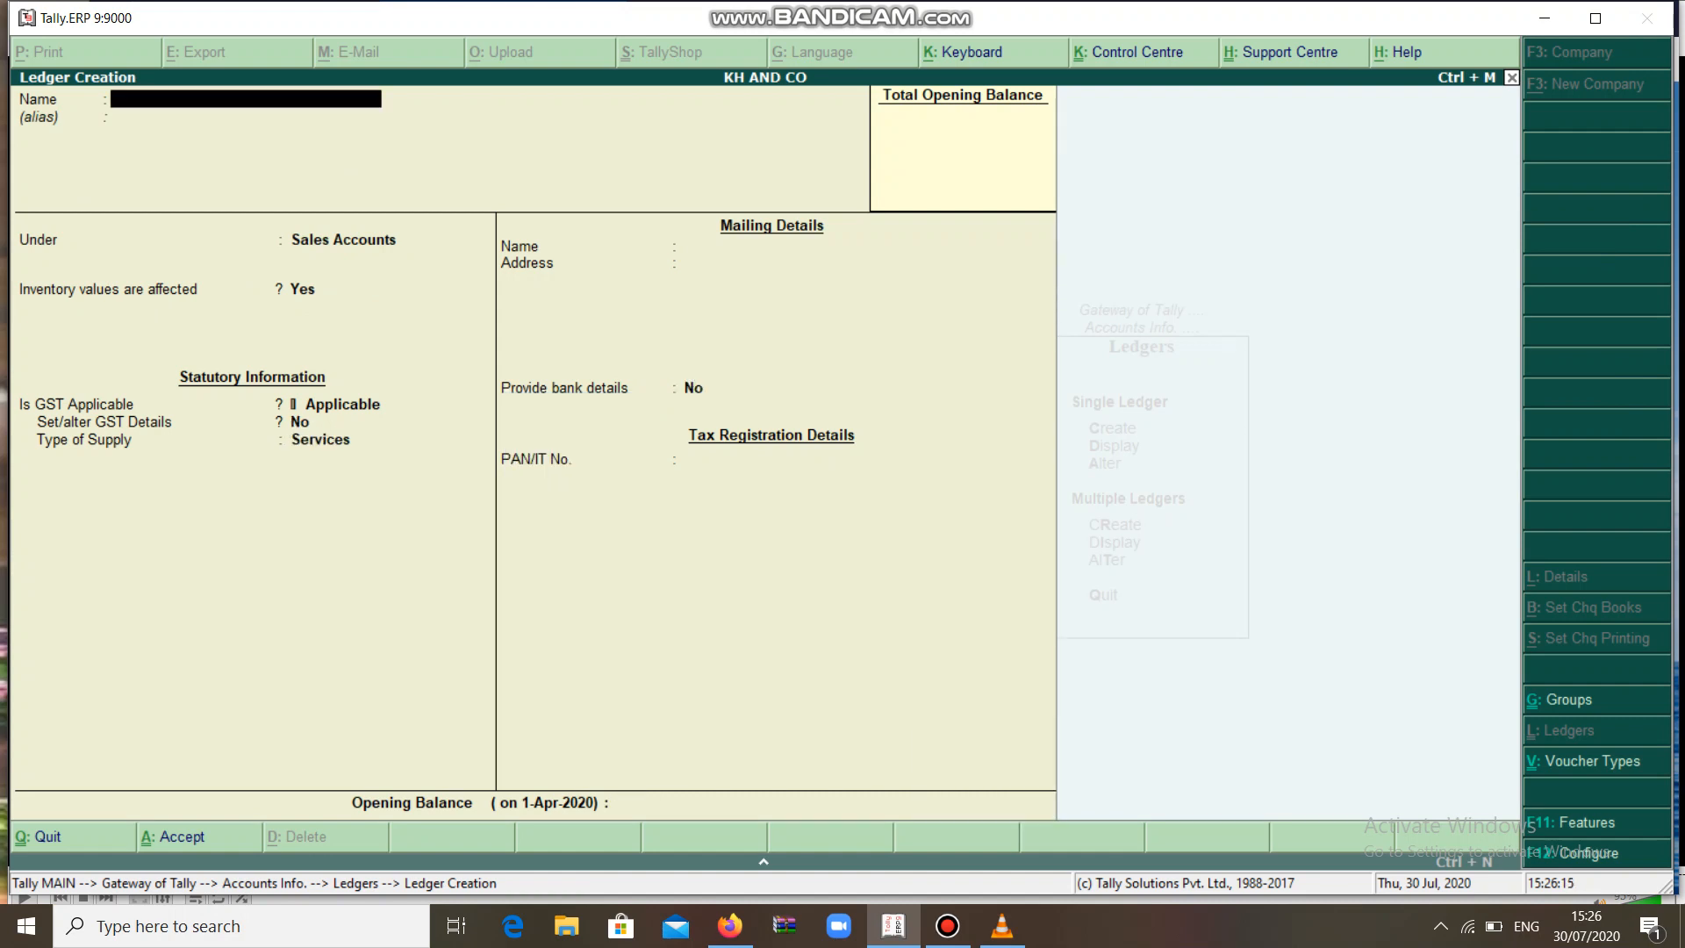
Name the next ledger OUTPUT CGST @2.5% and place it under Duties & Taxes
{"action": "type", "text": "OUTPUT CGST @2.5"}
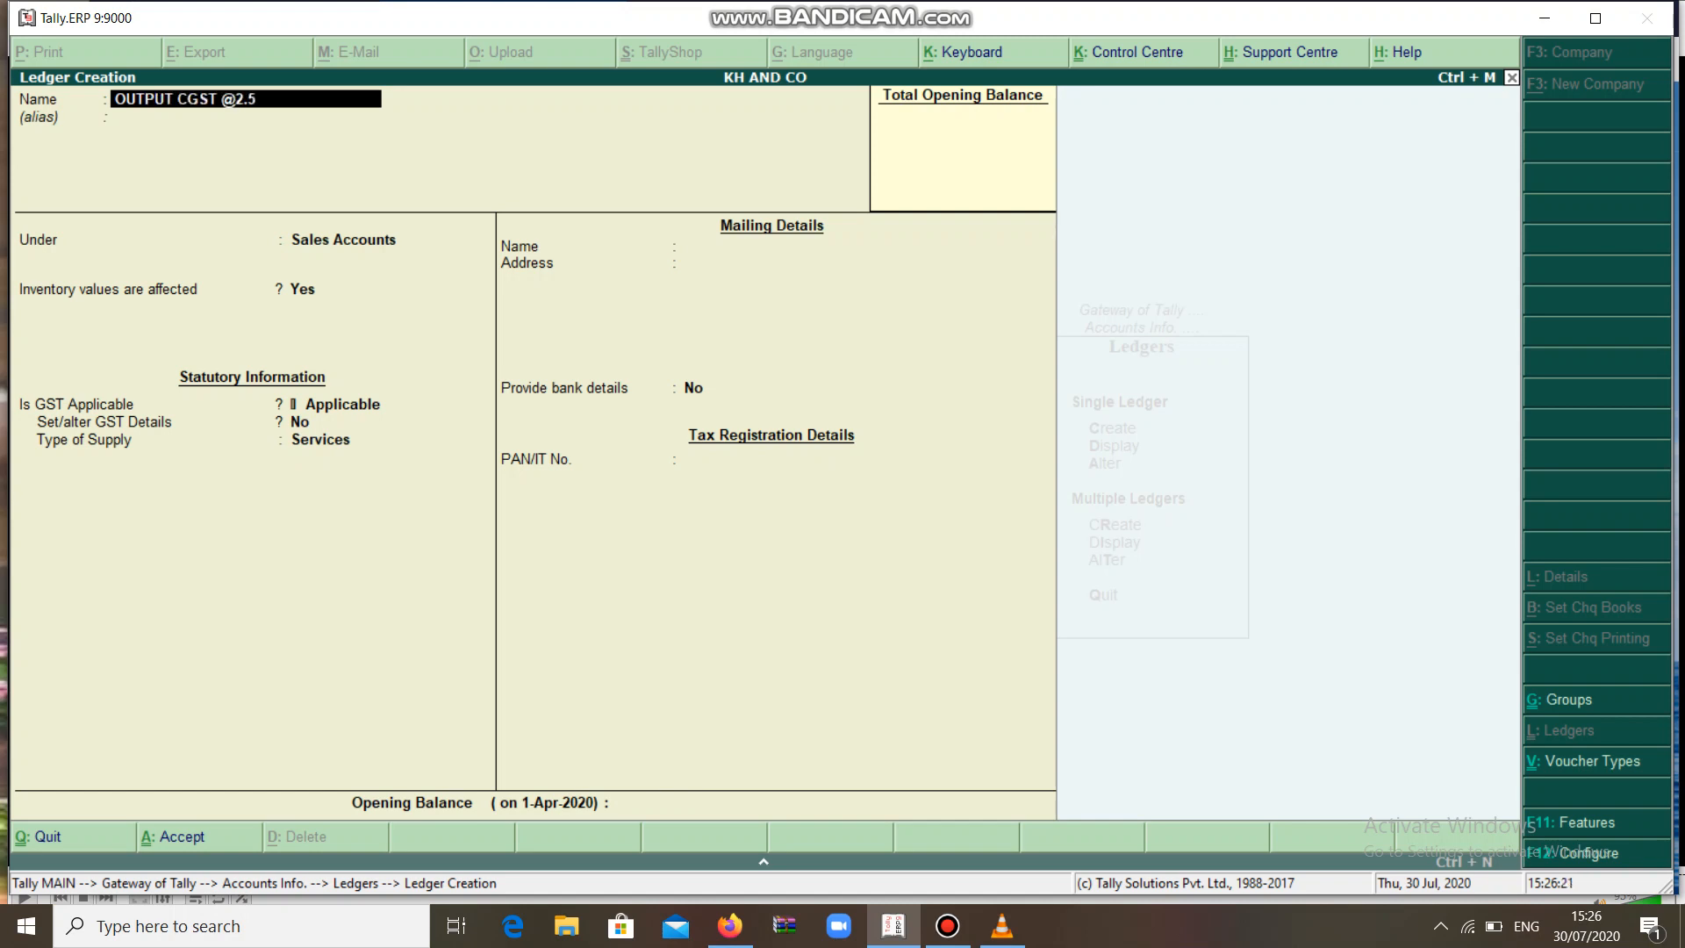
{"action": "type", "text": "%"}
{"action": "key", "text": "Return"}
{"action": "key", "text": "Return"}
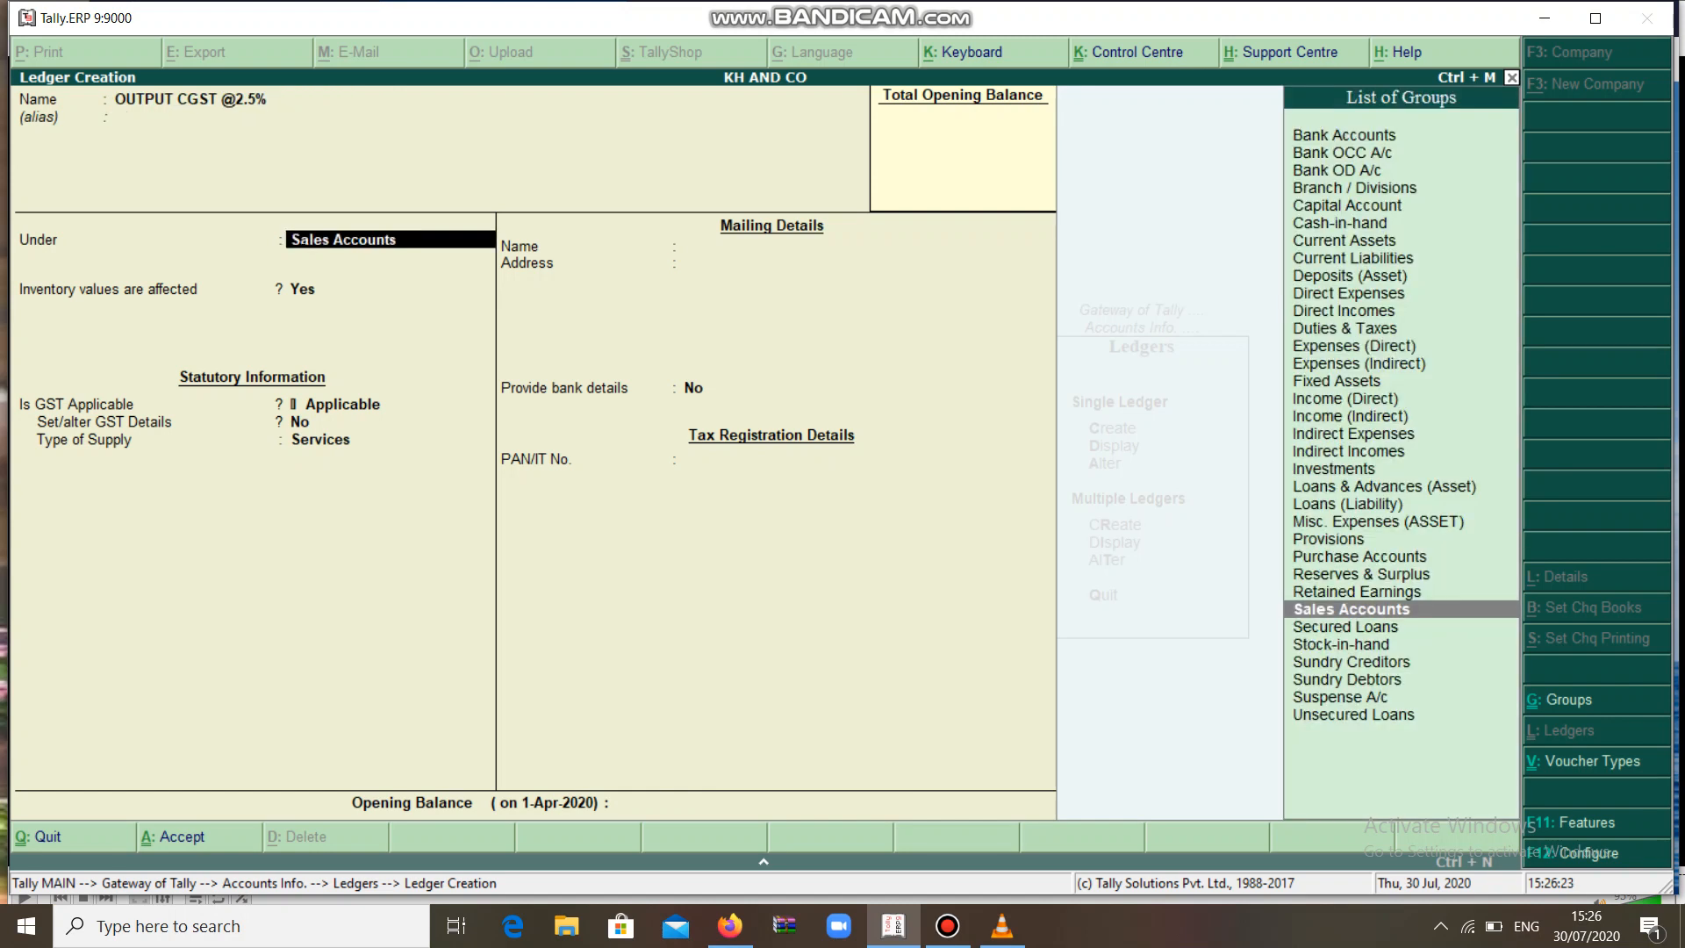
{"action": "type", "text": "D"}
{"action": "key", "text": "Down"}
{"action": "key", "text": "Return"}
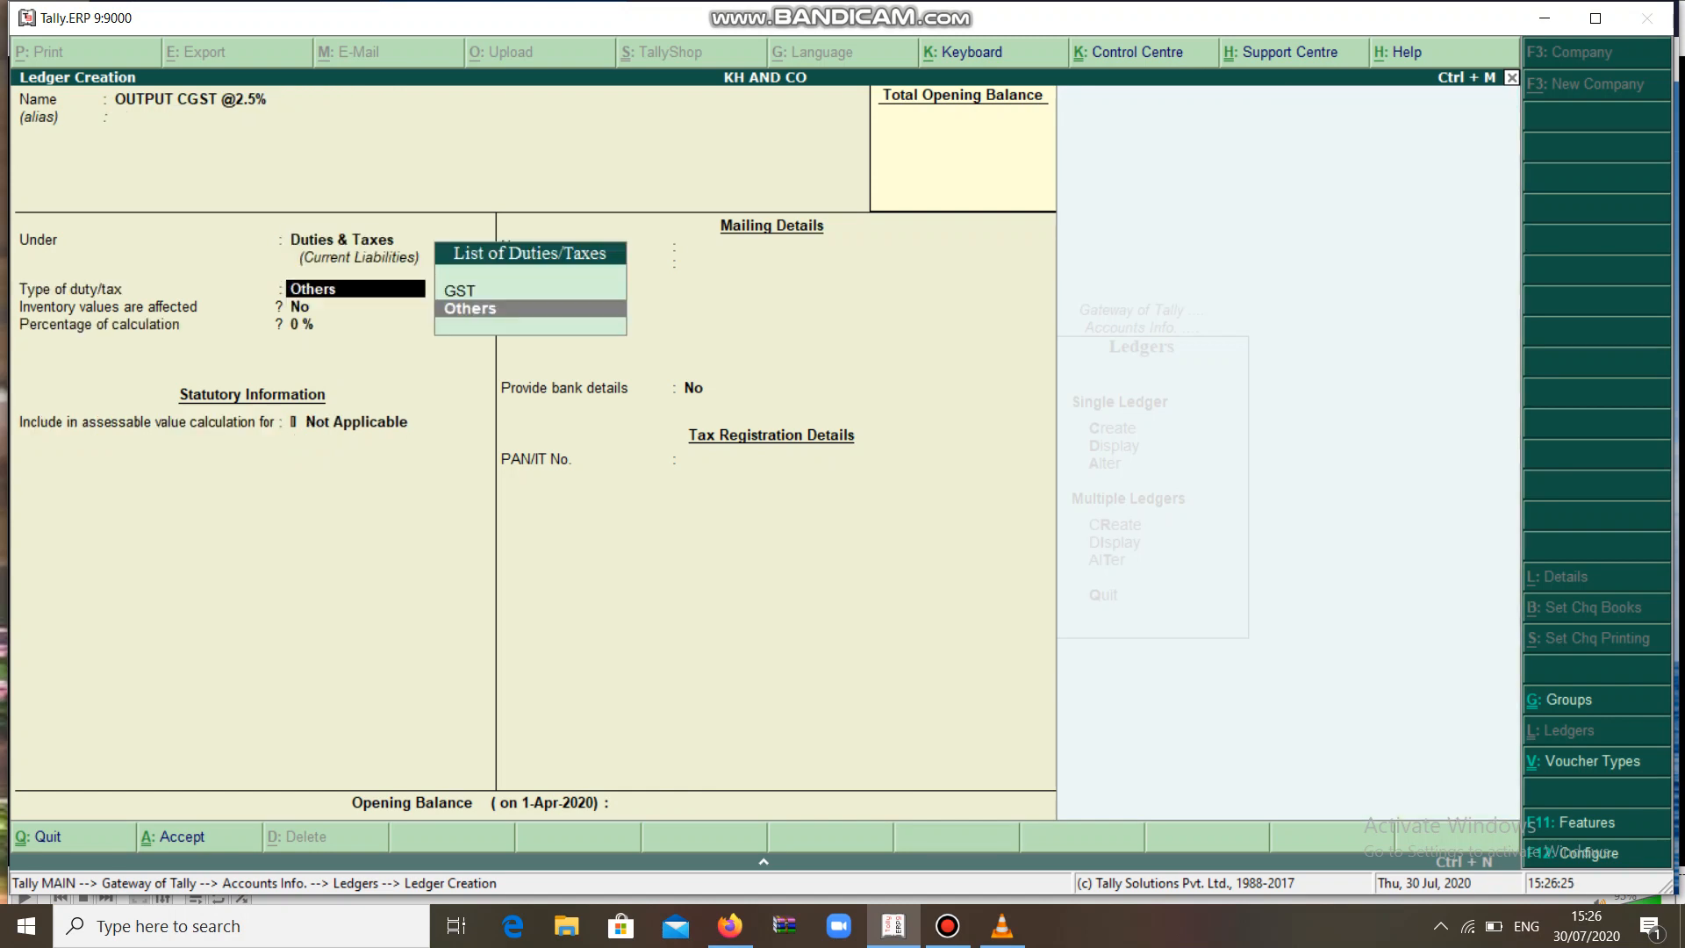
Set the CGST ledger's duty type to GST, tax type to Central Tax and percentage of calculation to 2.5%
{"action": "key", "text": "Up"}
{"action": "key", "text": "Return"}
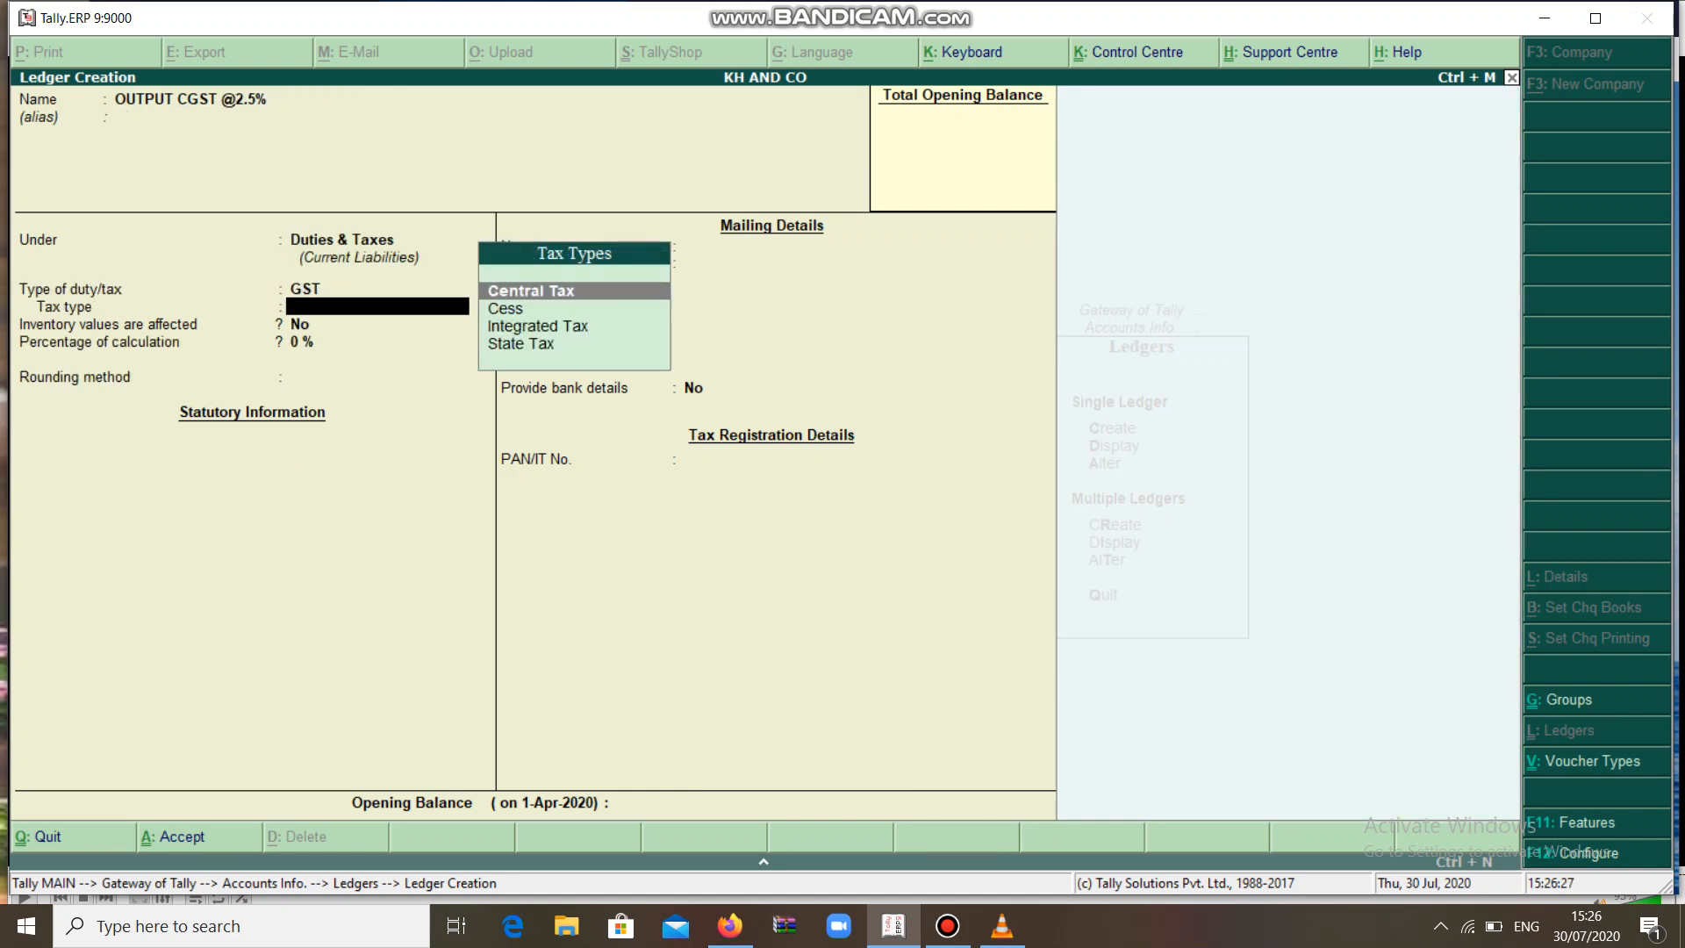
{"action": "key", "text": "Return"}
{"action": "type", "text": "2.5"}
{"action": "key", "text": "Return"}
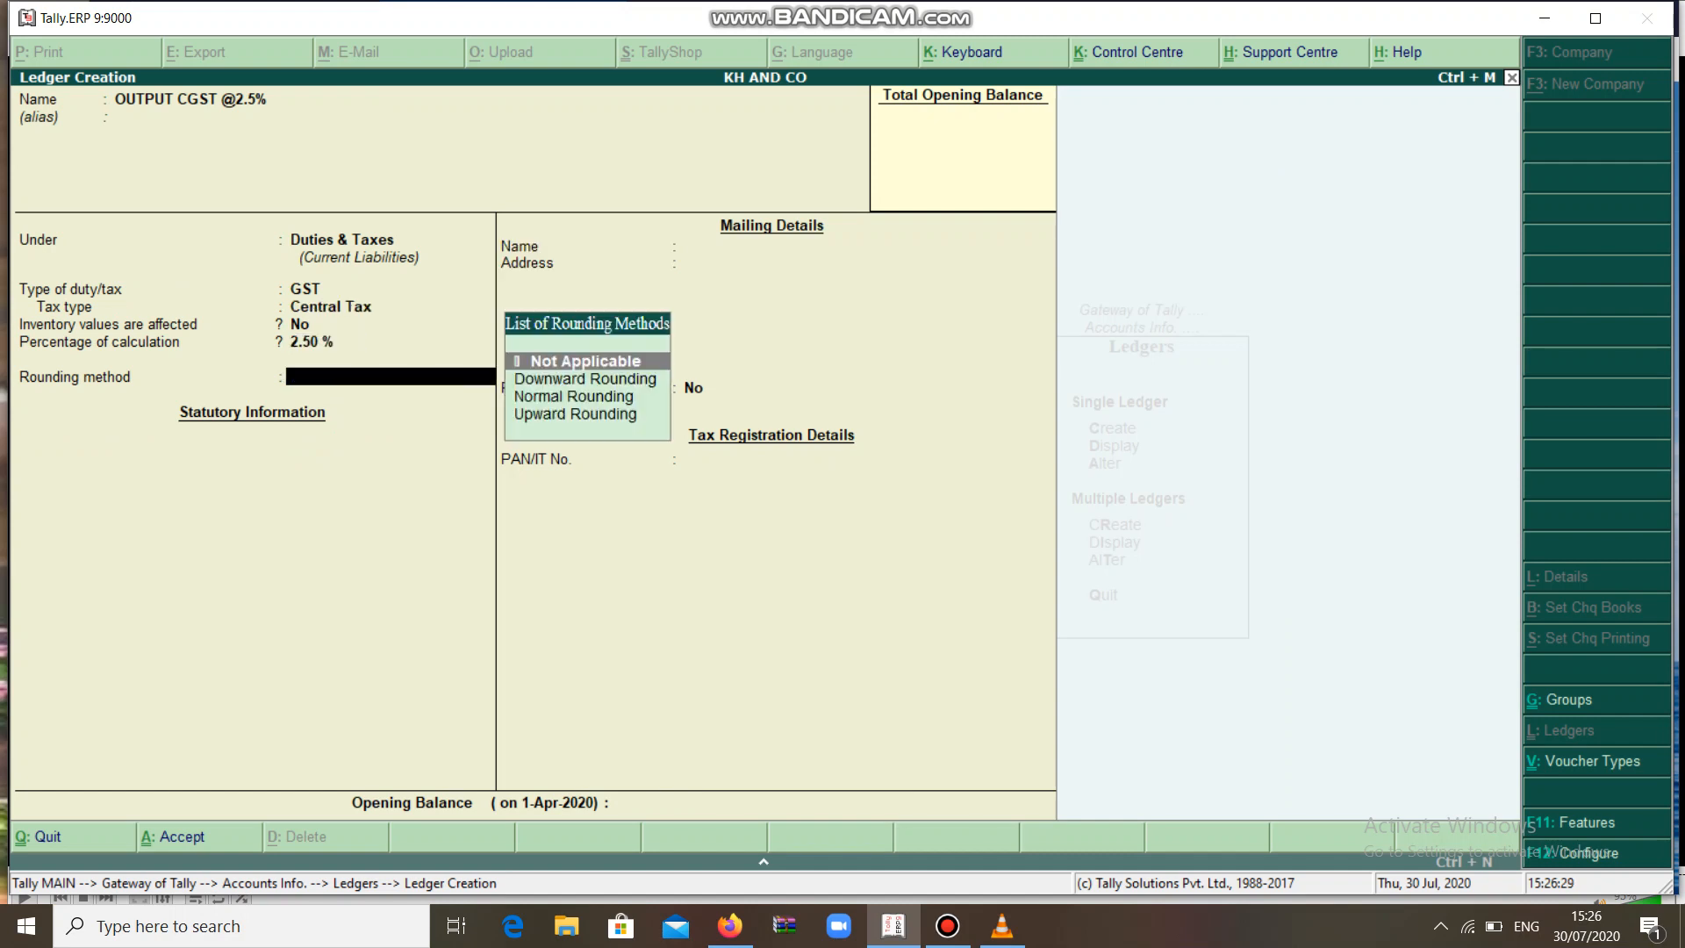
Set the CGST ledger to Normal Rounding with a rounding limit of 1 and save it
{"action": "key", "text": "Down"}
{"action": "key", "text": "Down"}
{"action": "key", "text": "Return"}
{"action": "type", "text": "1"}
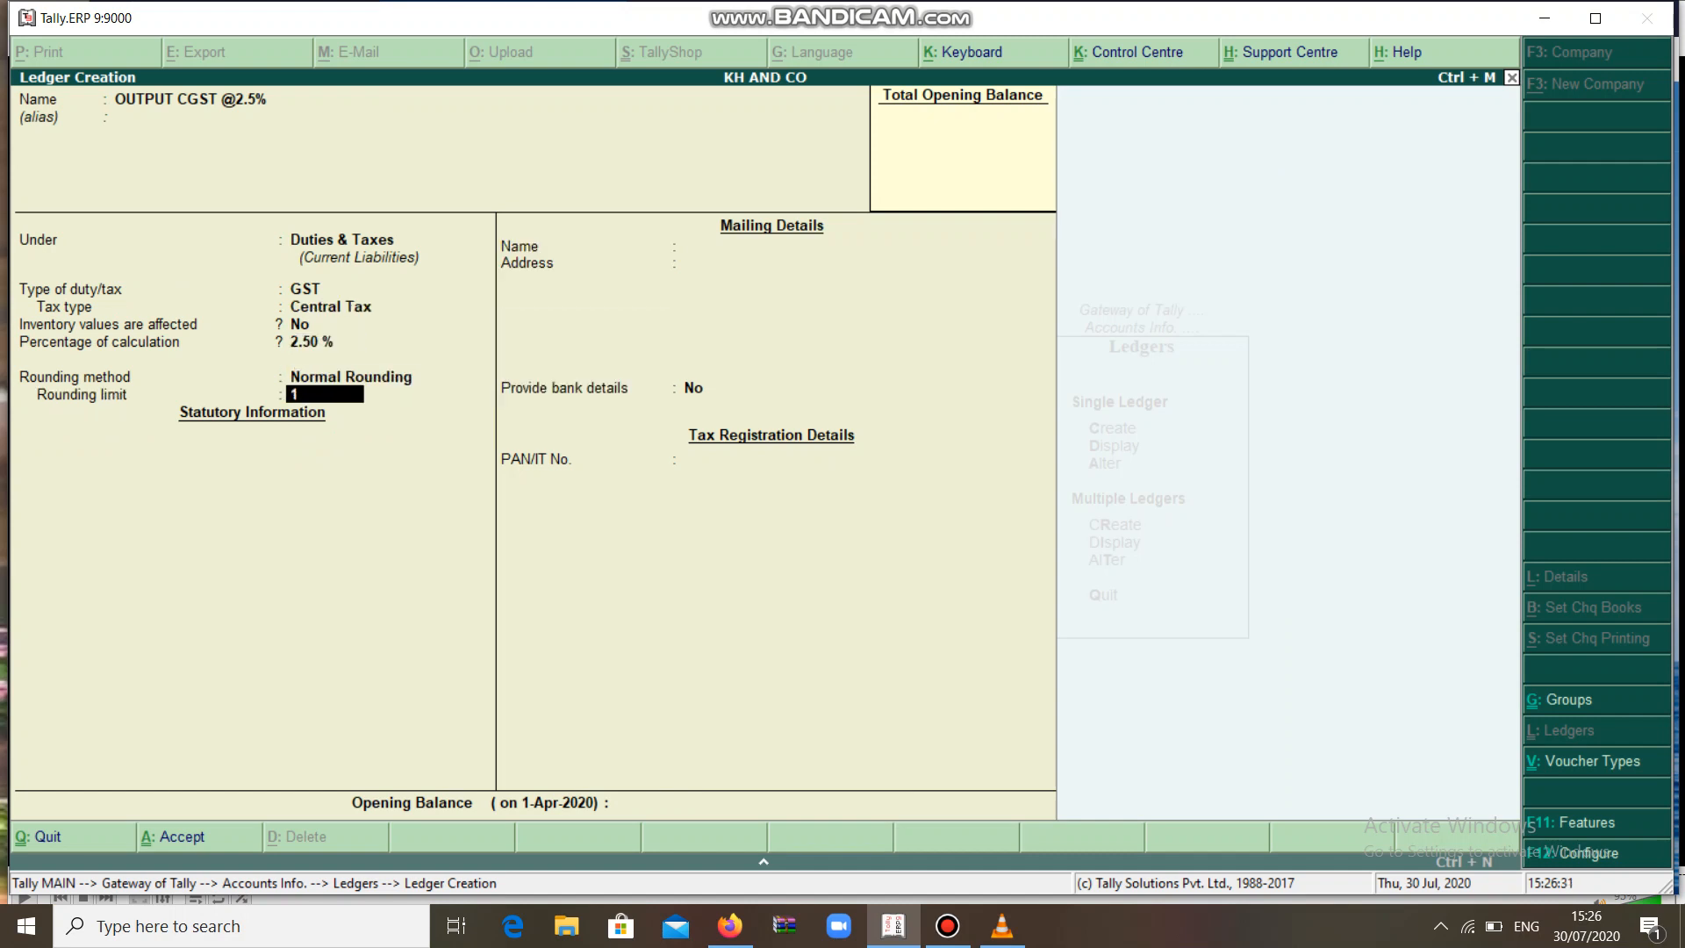
{"action": "key", "text": "Return"}
{"action": "key", "text": "Return"}
{"action": "key", "text": "Return"}
{"action": "key", "text": "Return"}
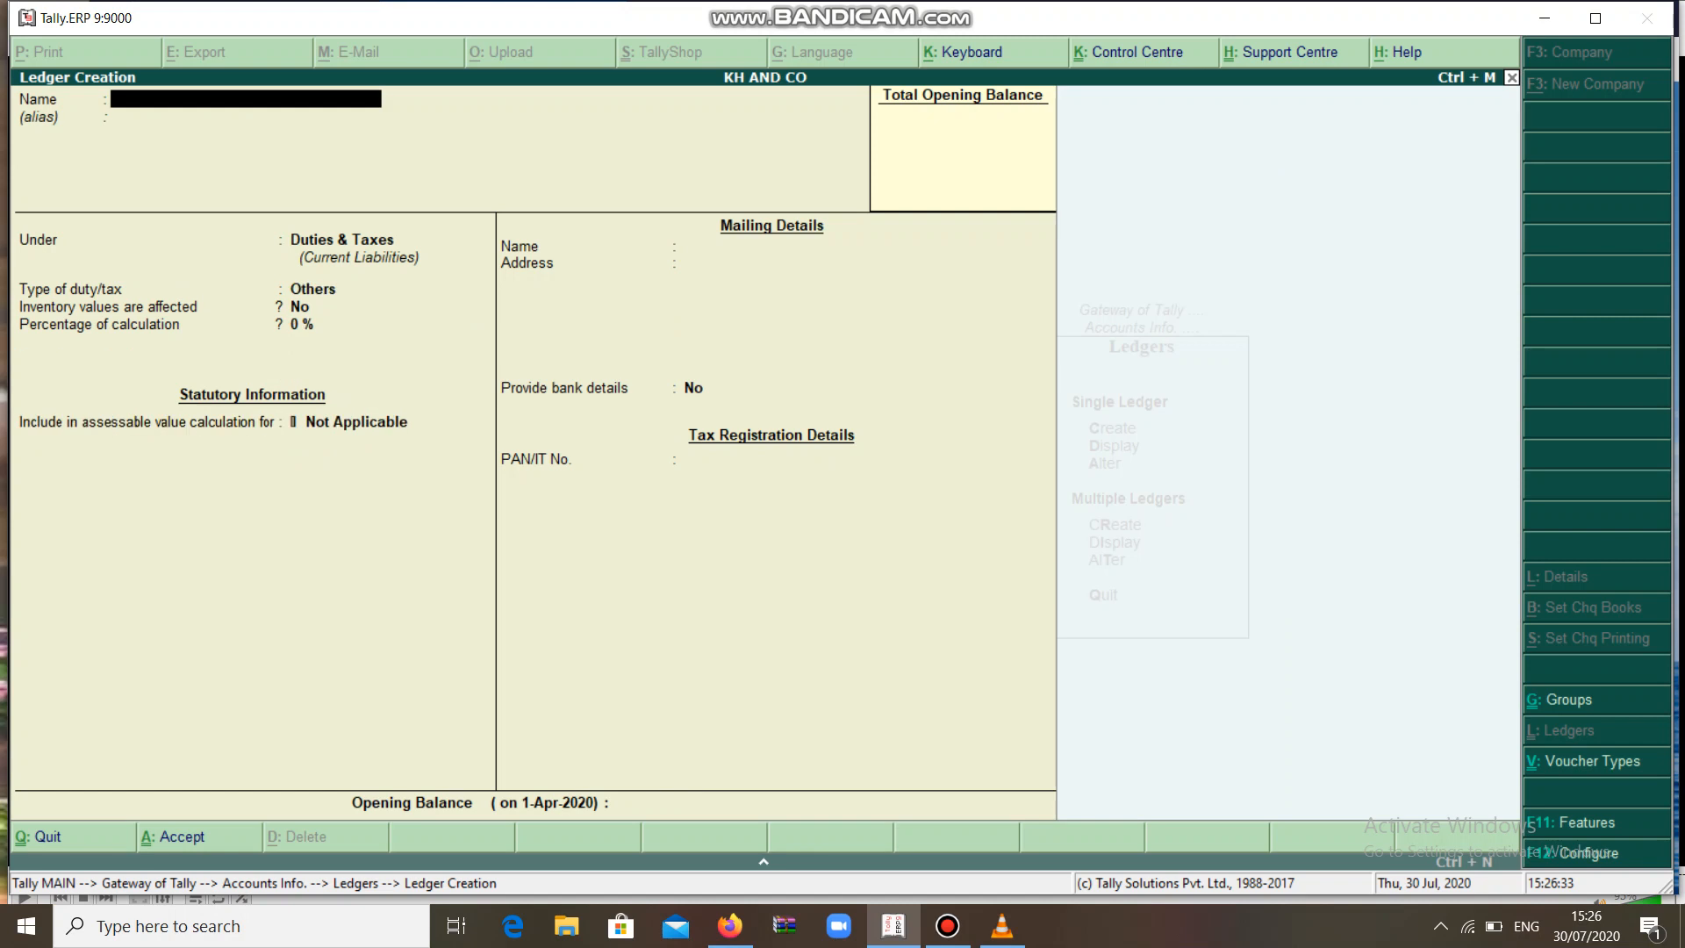
Name the next ledger OUTPUT SGST @2.5% and keep it under Duties & Taxes
{"action": "type", "text": "OUTPUT SGST @2.5%"}
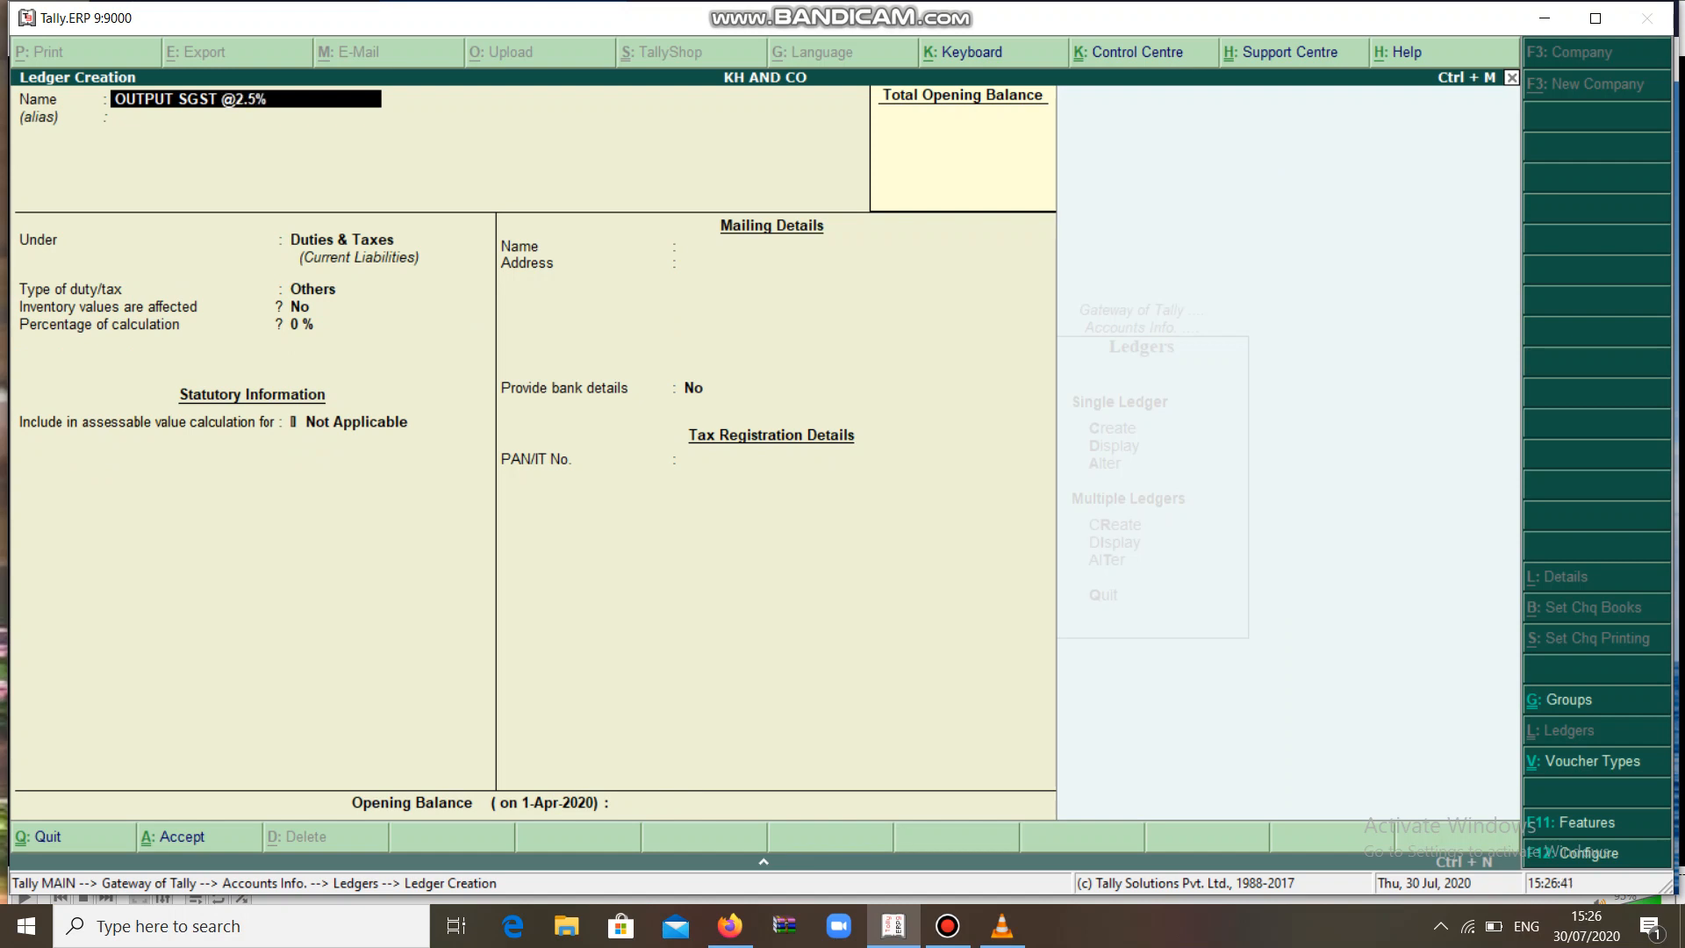
{"action": "key", "text": "Return"}
{"action": "key", "text": "Return"}
{"action": "key", "text": "Return"}
Set the SGST ledger's duty type to GST, tax type to State Tax and percentage of calculation to 2.5%
{"action": "key", "text": "Up"}
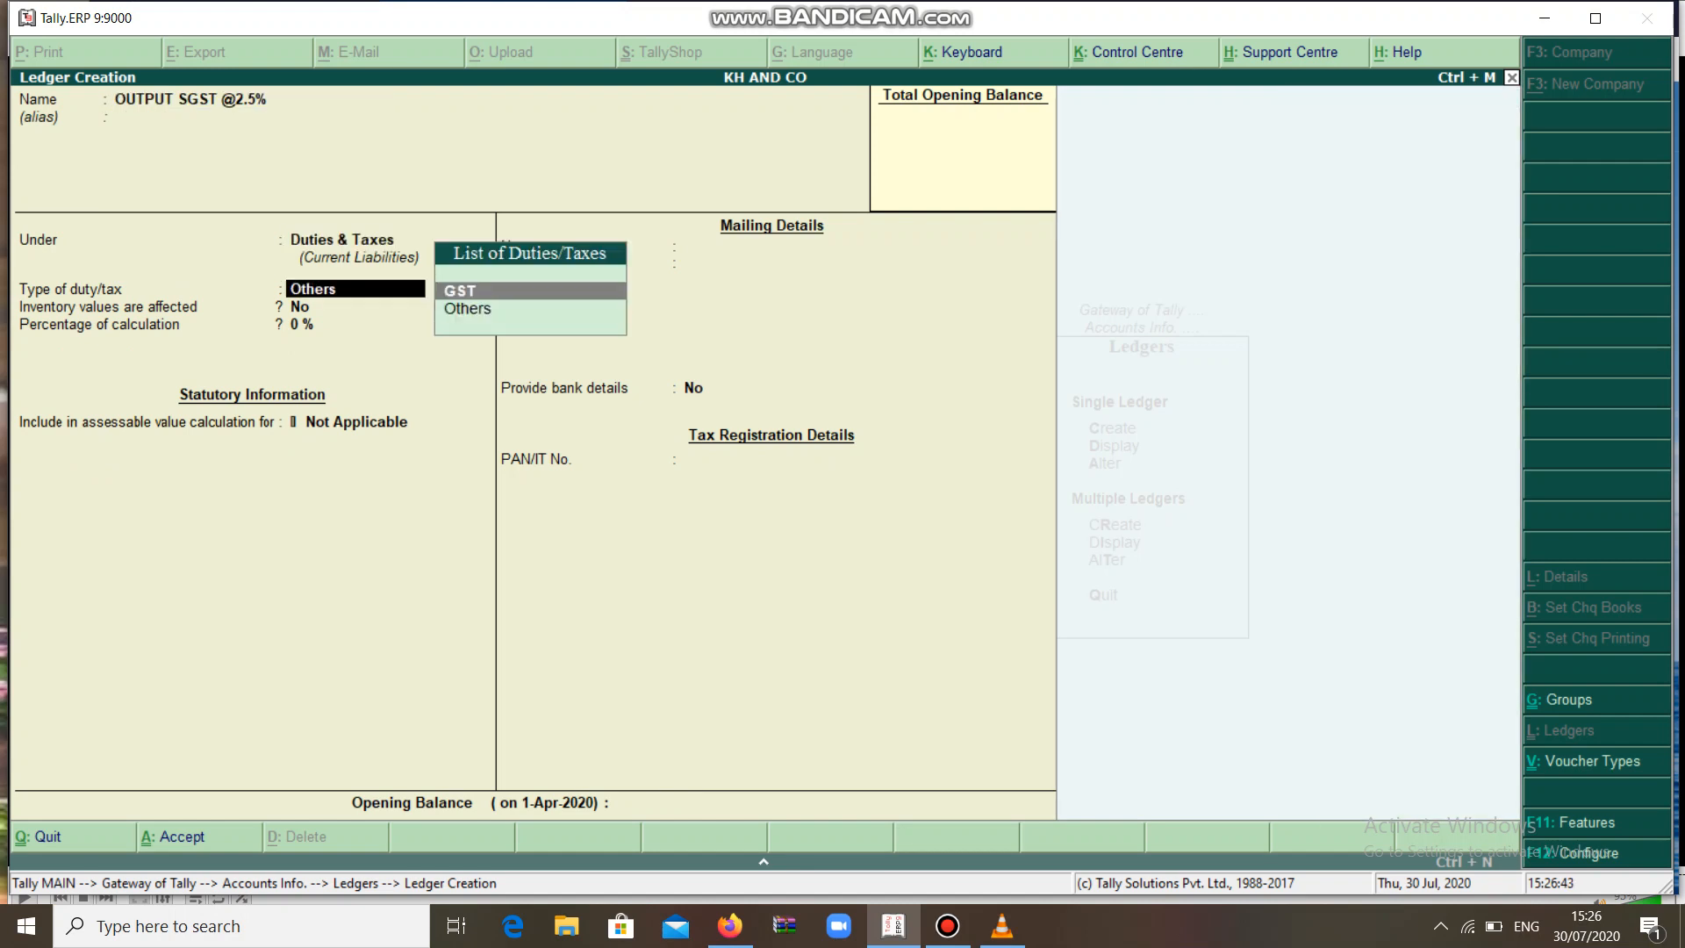
{"action": "key", "text": "Return"}
{"action": "key", "text": "Down"}
{"action": "key", "text": "Down"}
{"action": "key", "text": "Down"}
{"action": "key", "text": "Return"}
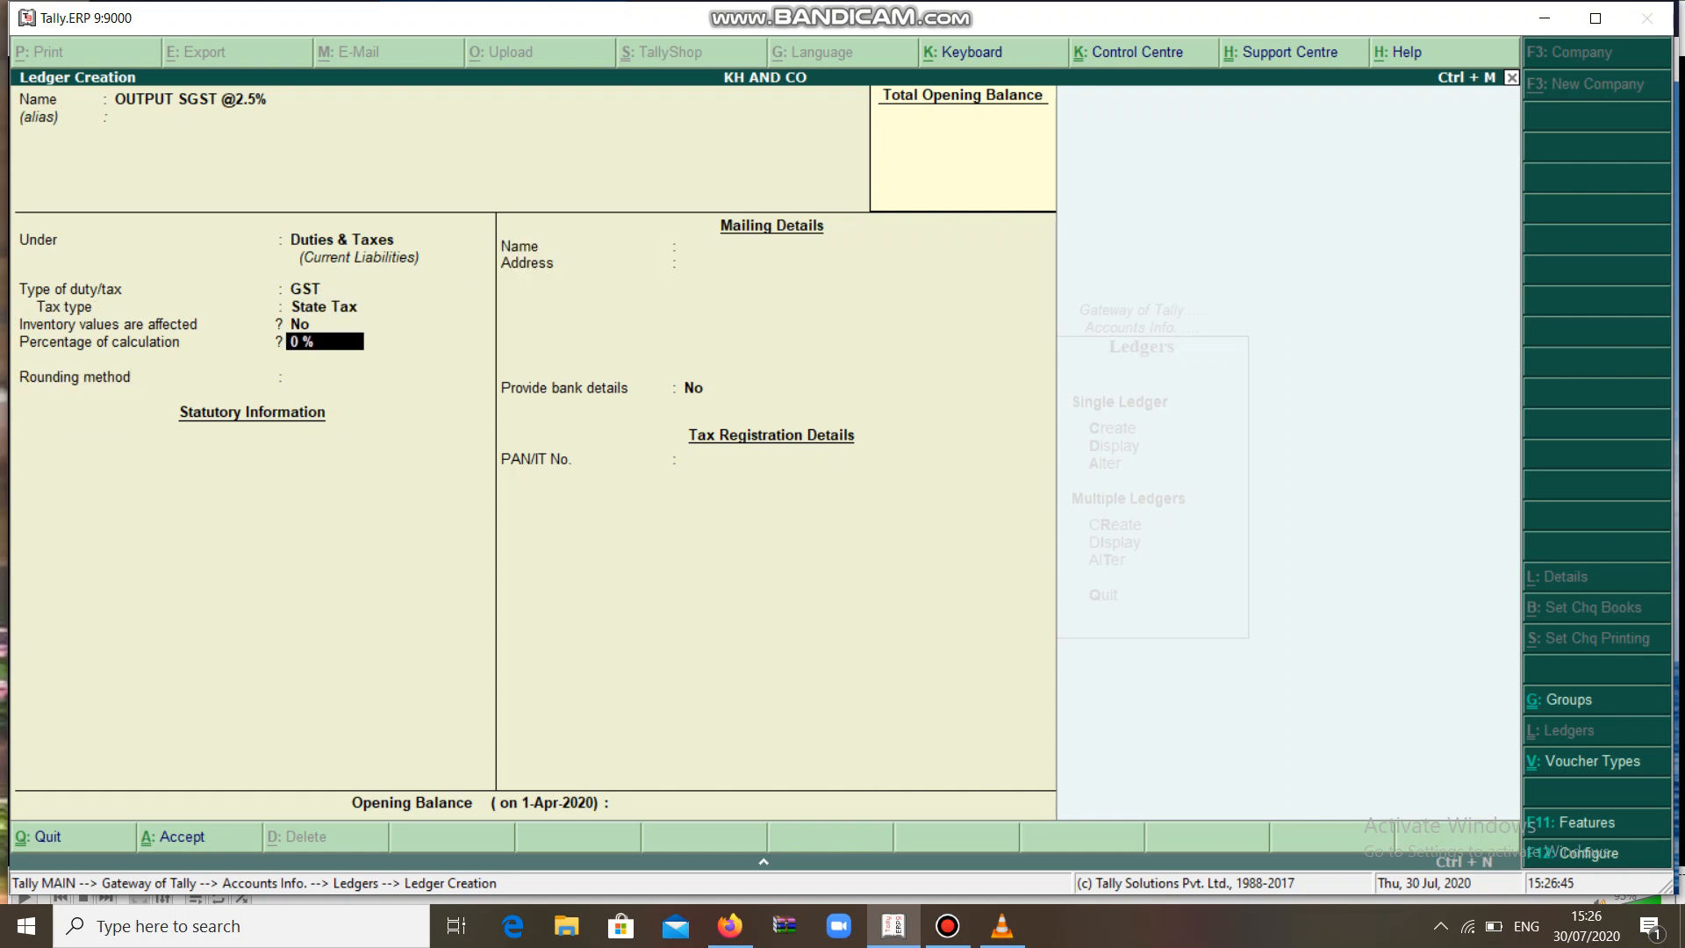
{"action": "type", "text": "2.5"}
{"action": "key", "text": "Return"}
Set the SGST ledger to Normal Rounding with a rounding limit of 1 and save it
{"action": "key", "text": "Down"}
{"action": "key", "text": "Down"}
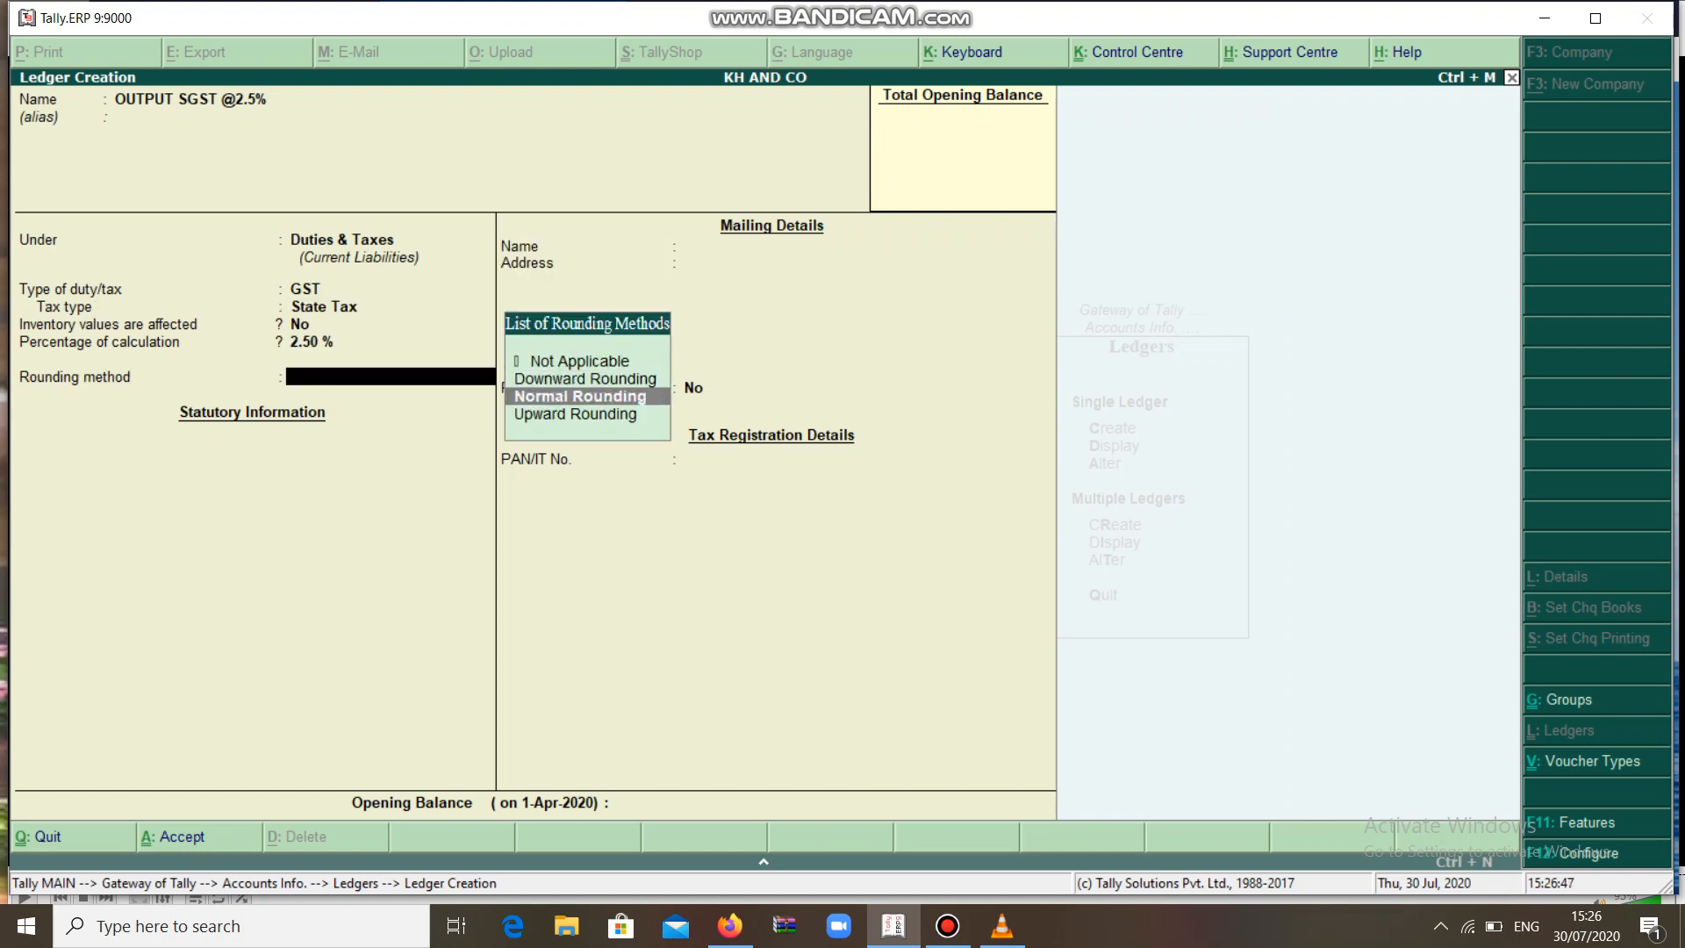
{"action": "key", "text": "Return"}
{"action": "type", "text": "1"}
{"action": "key", "text": "Return"}
{"action": "key", "text": "Return"}
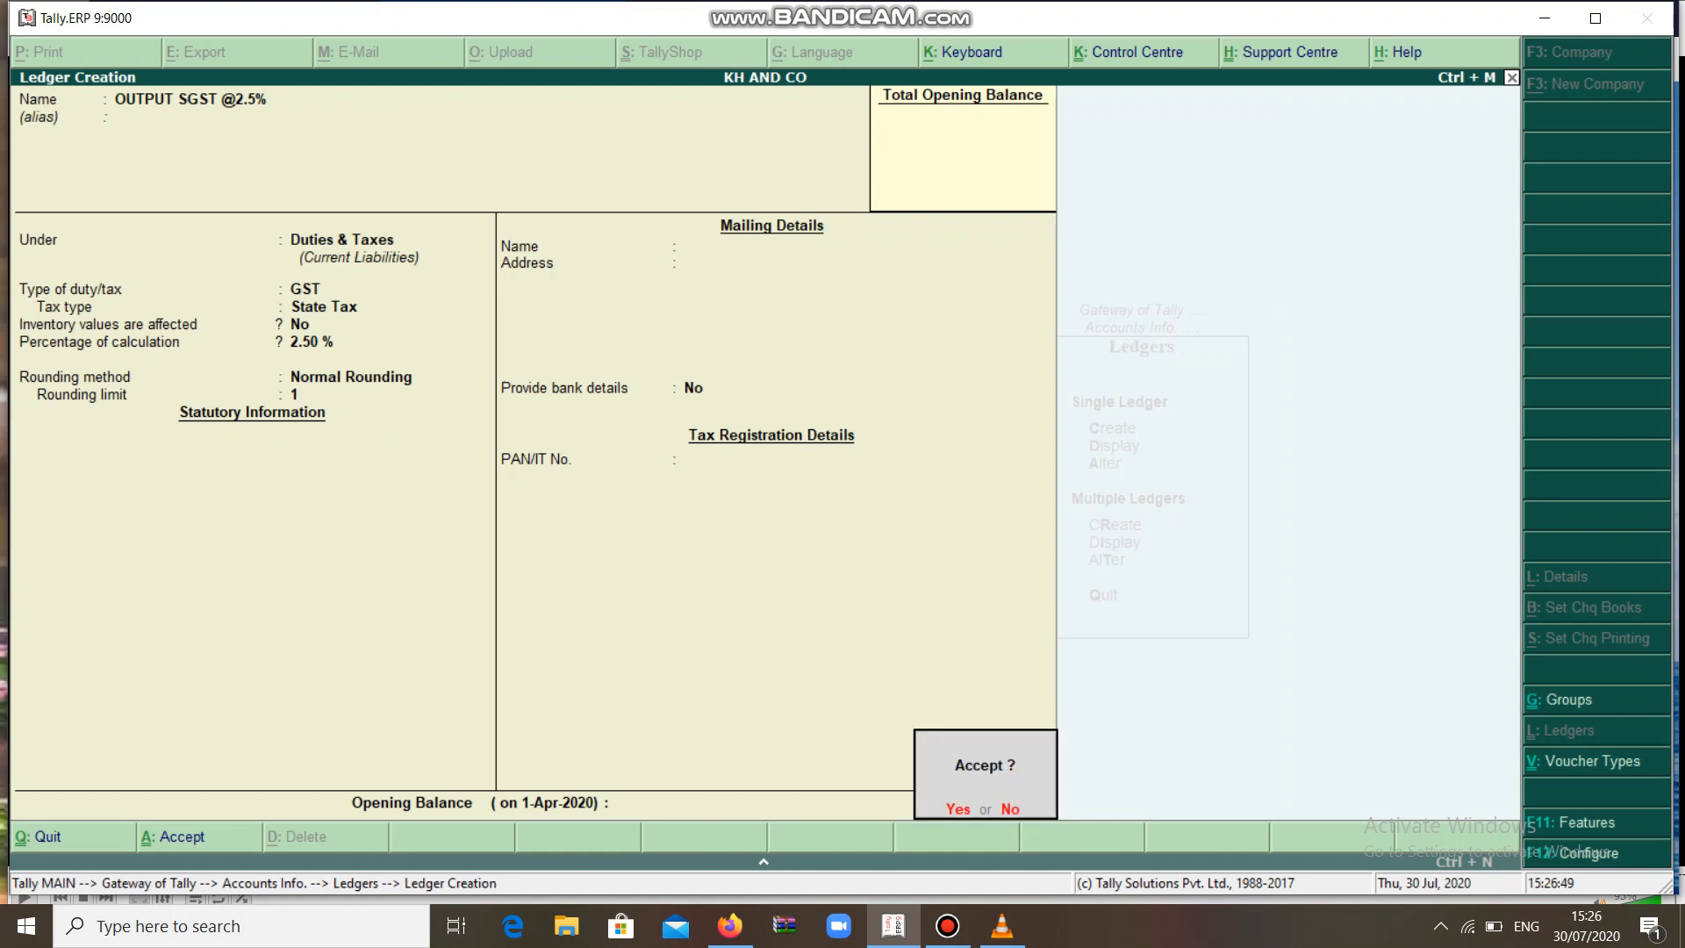
{"action": "key", "text": "Return"}
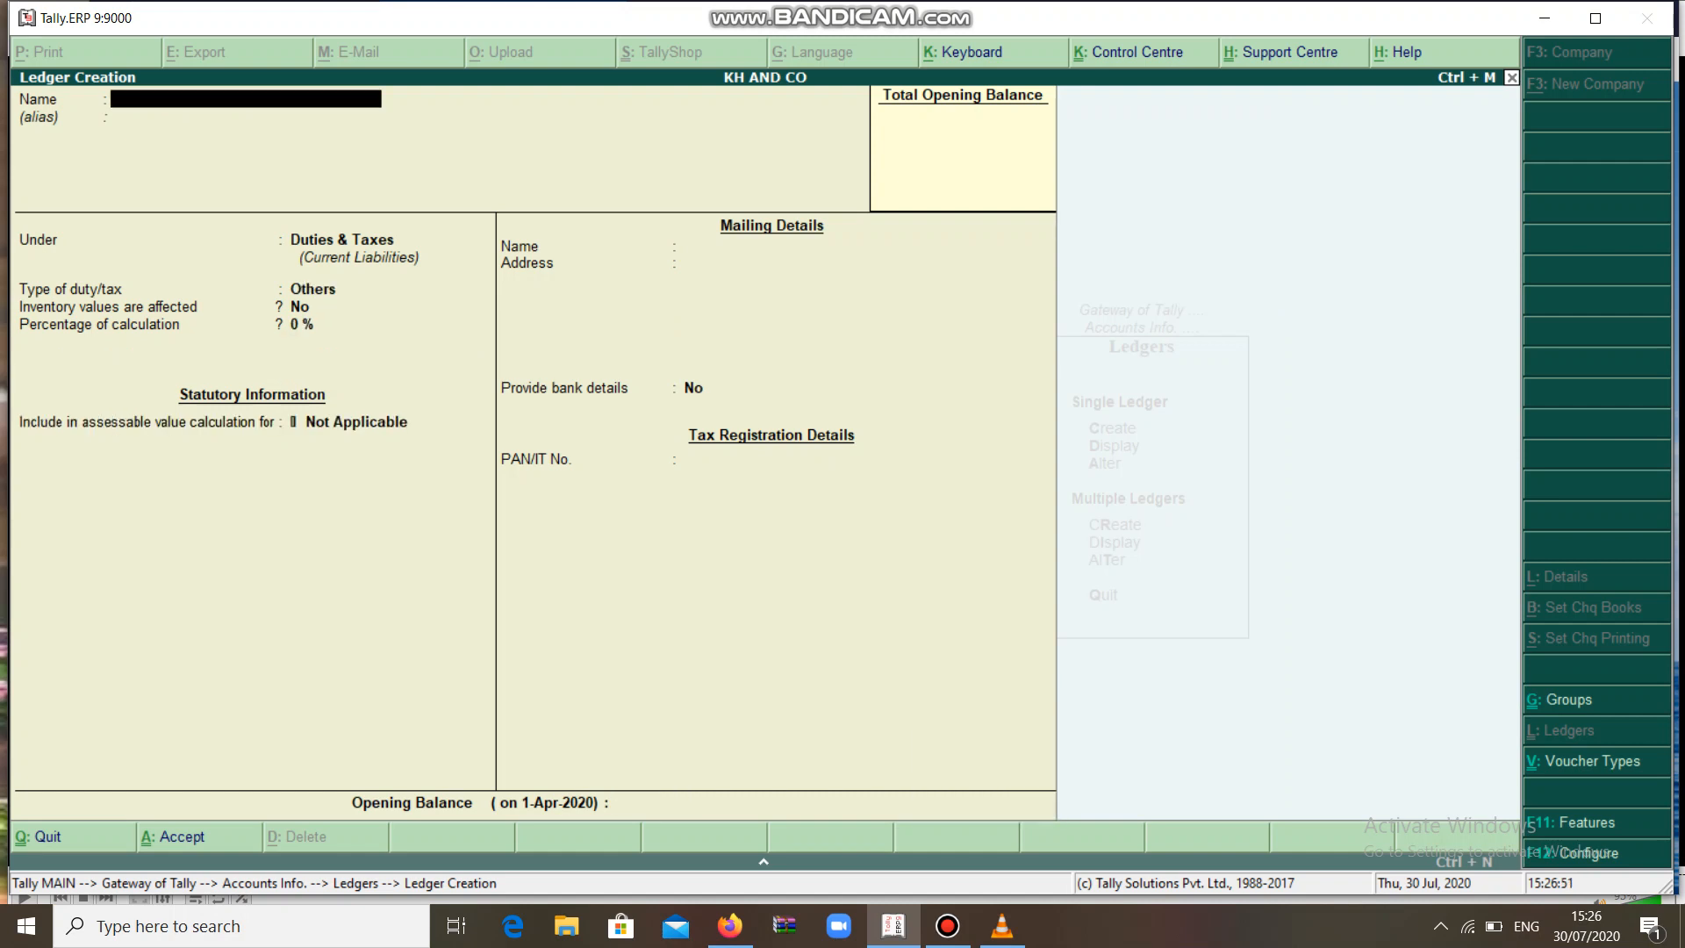
Name the next ledger MK AND CO, place it under Sundry Debtors and keep the default bill-by-bill and inventory settings
{"action": "type", "text": "MK AND CO"}
{"action": "key", "text": "Return"}
{"action": "key", "text": "Return"}
{"action": "type", "text": "S"}
{"action": "key", "text": "Down"}
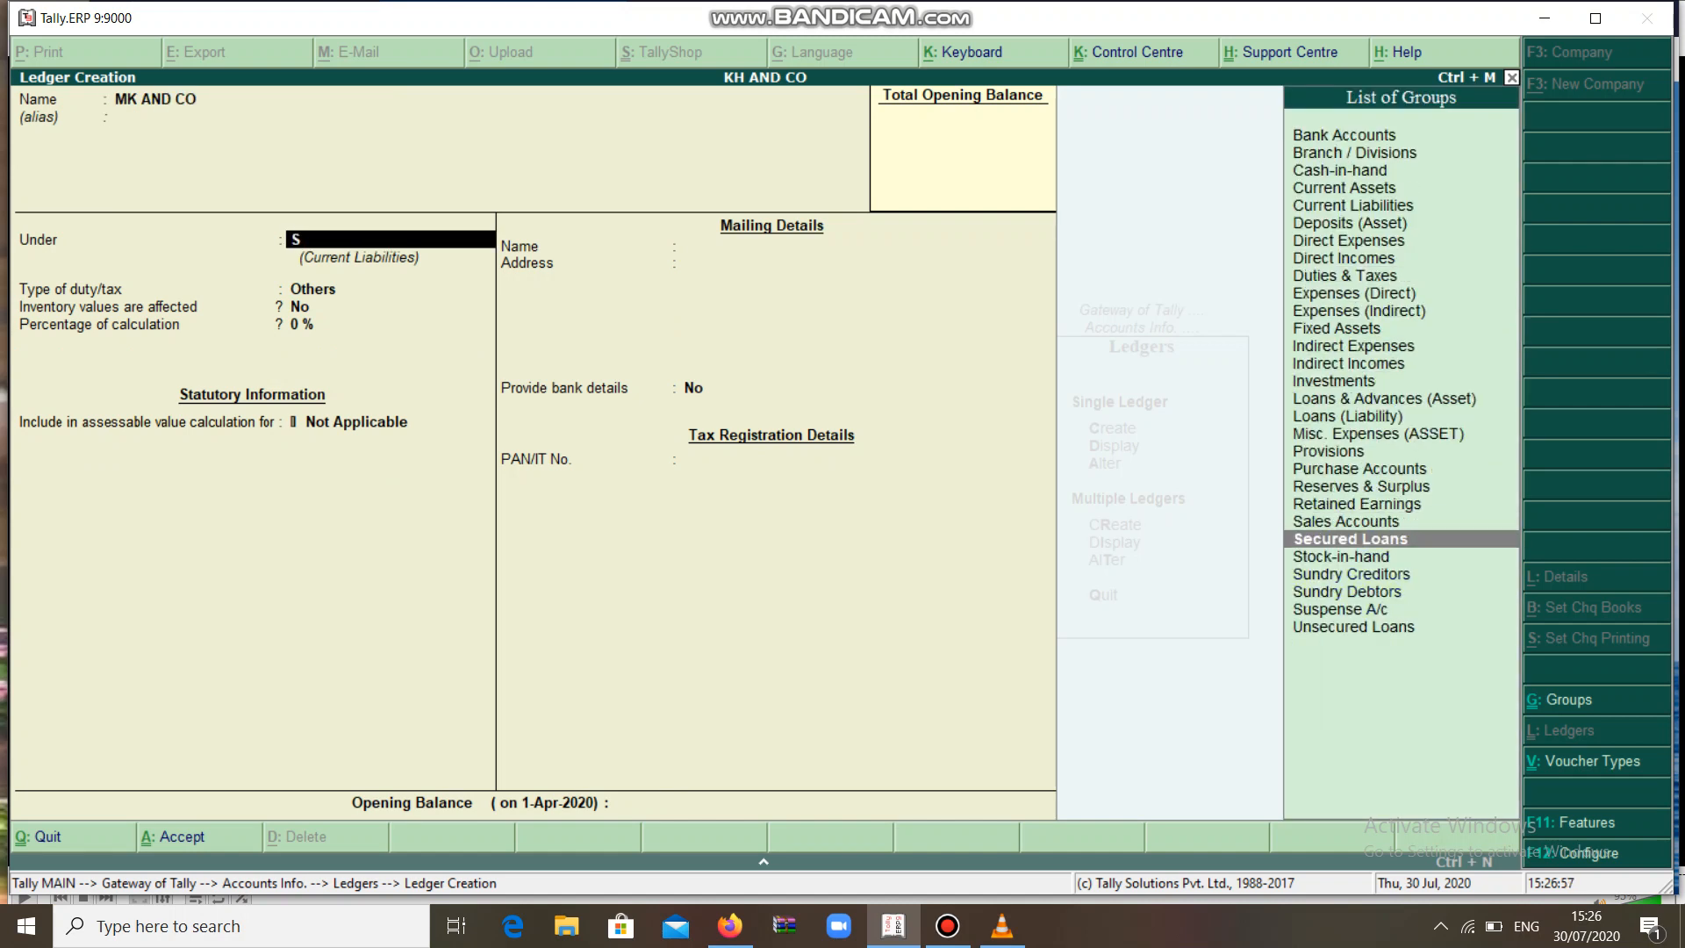
{"action": "key", "text": "Down"}
{"action": "key", "text": "Down"}
{"action": "key", "text": "Down"}
{"action": "key", "text": "Return"}
{"action": "key", "text": "Return"}
{"action": "key", "text": "Return"}
{"action": "key", "text": "Return"}
{"action": "key", "text": "Return"}
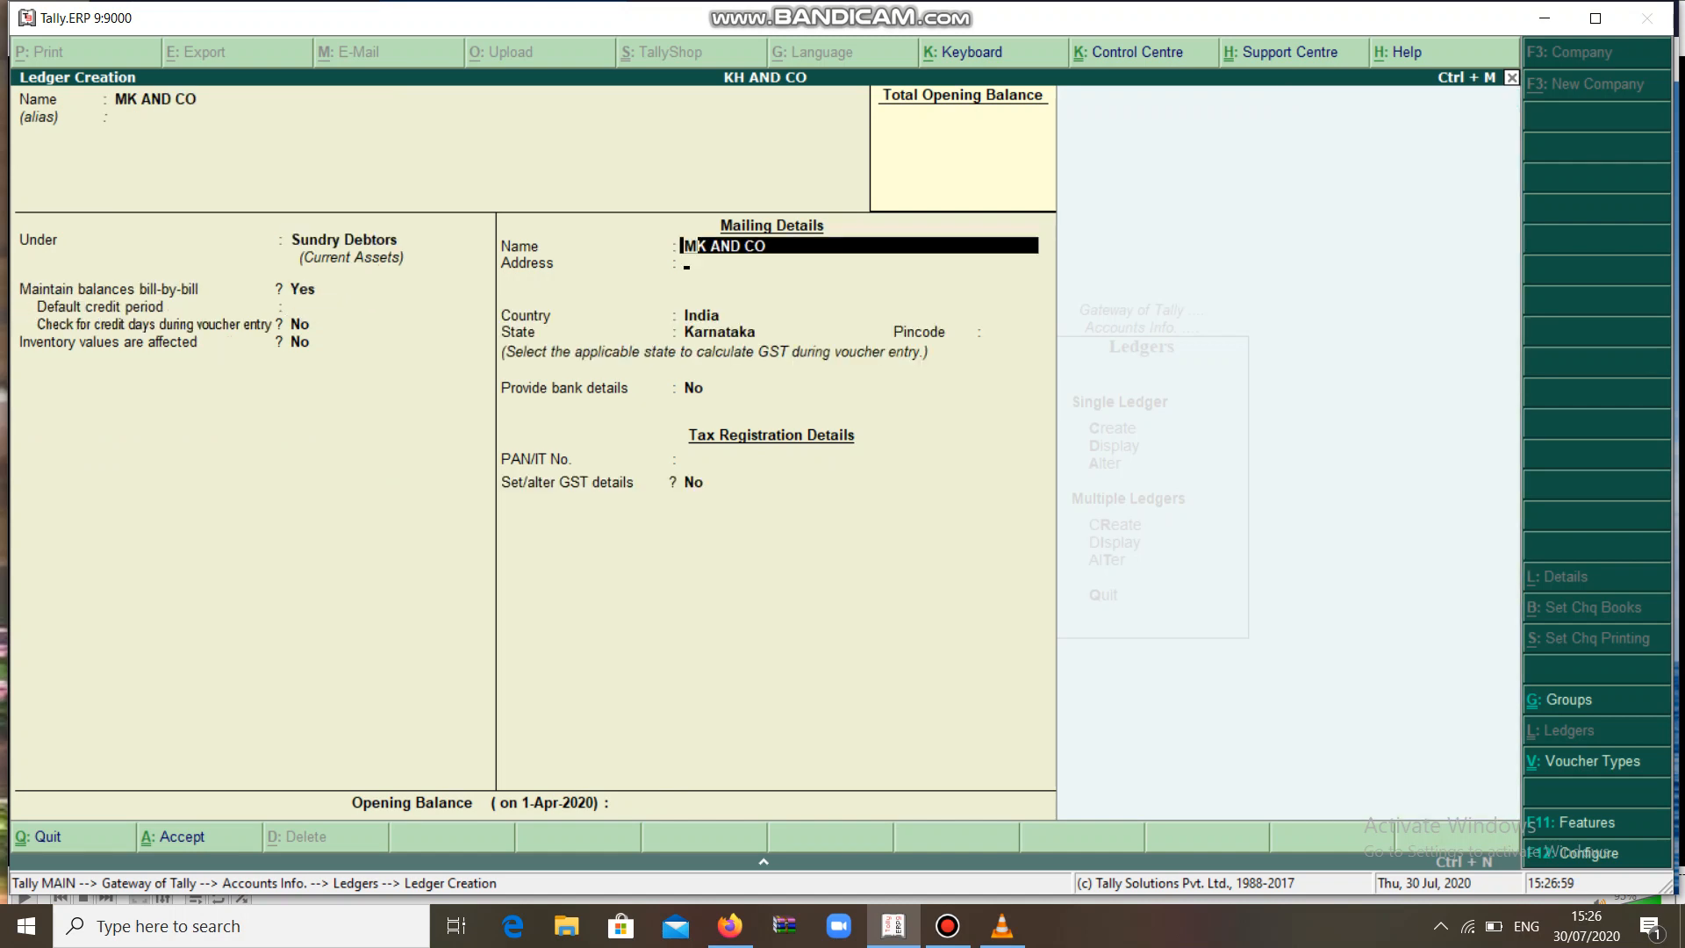
Keep the default mailing and bank details for MK AND CO and enter the customer's PAN/IT number
{"action": "key", "text": "Return"}
{"action": "key", "text": "Return"}
{"action": "key", "text": "Return"}
{"action": "key", "text": "Return"}
{"action": "key", "text": "Return"}
{"action": "key", "text": "Return"}
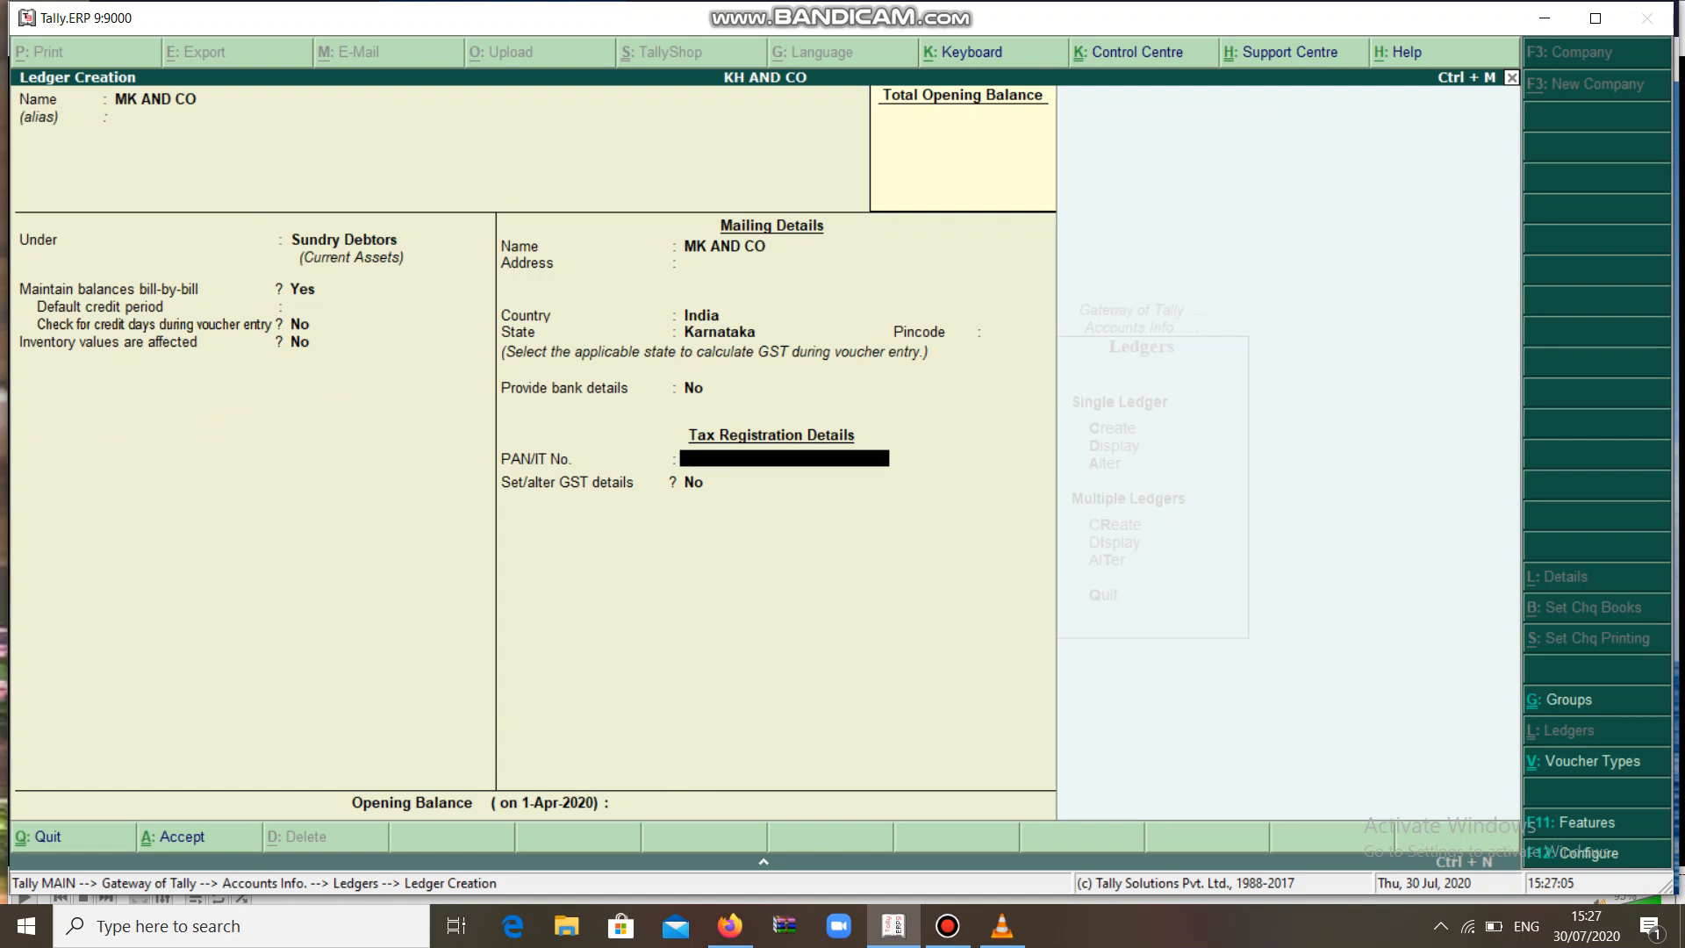
{"action": "key", "text": "Return"}
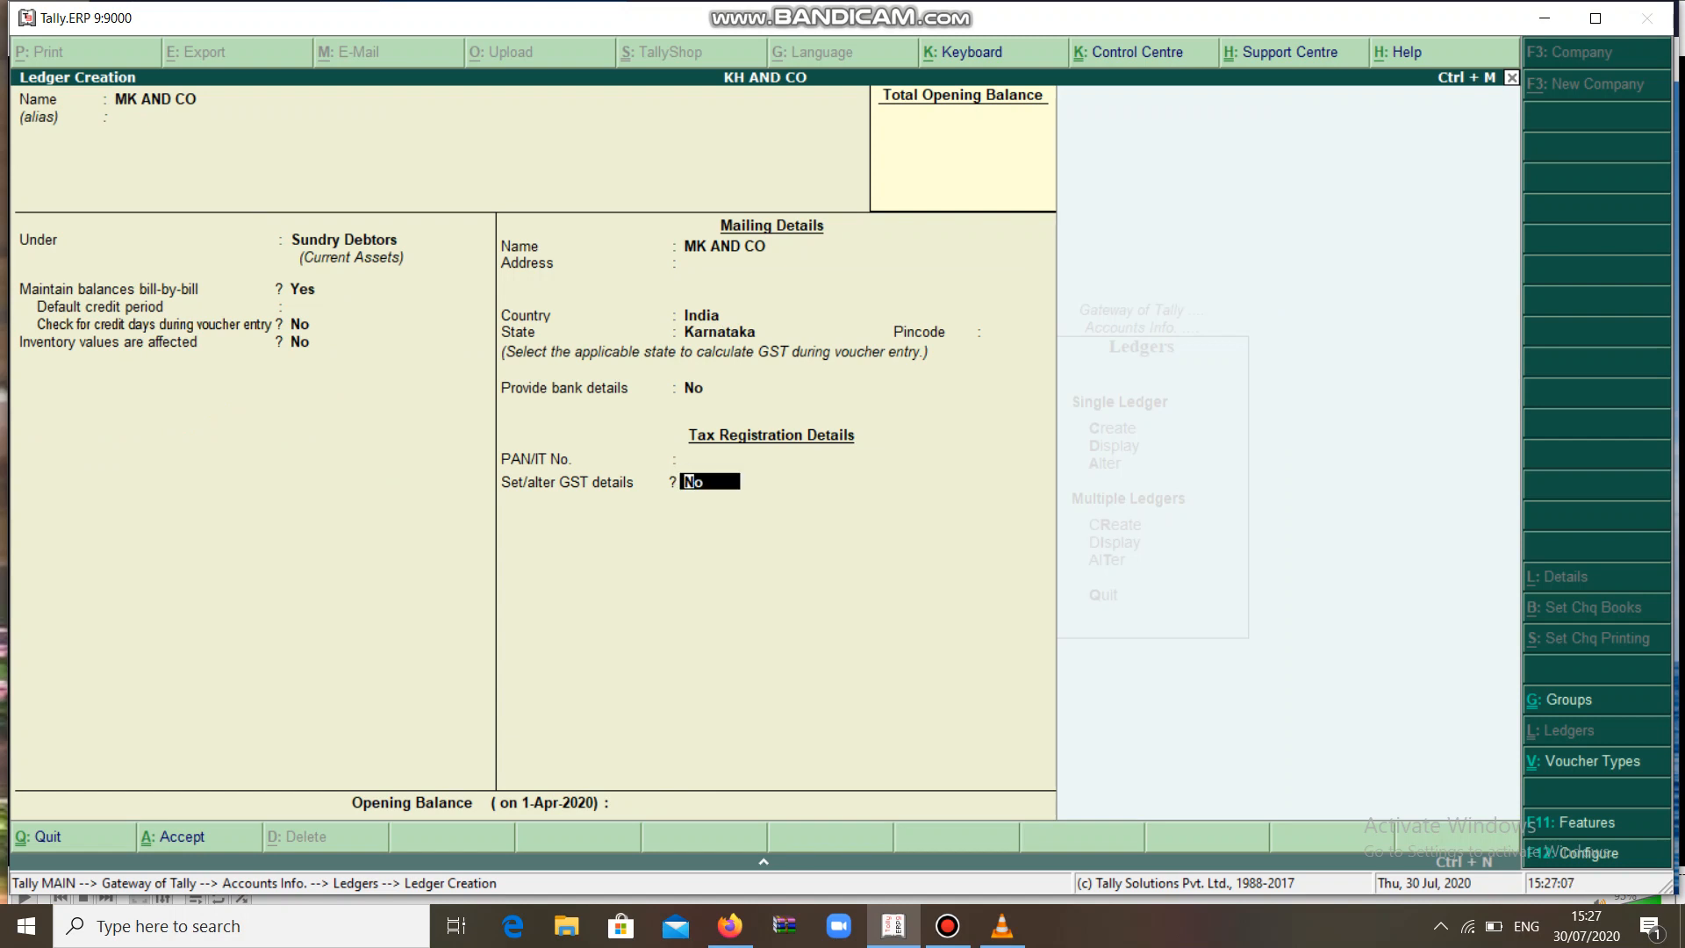
{"action": "key", "text": "BackSpace"}
{"action": "type", "text": "BSE"}
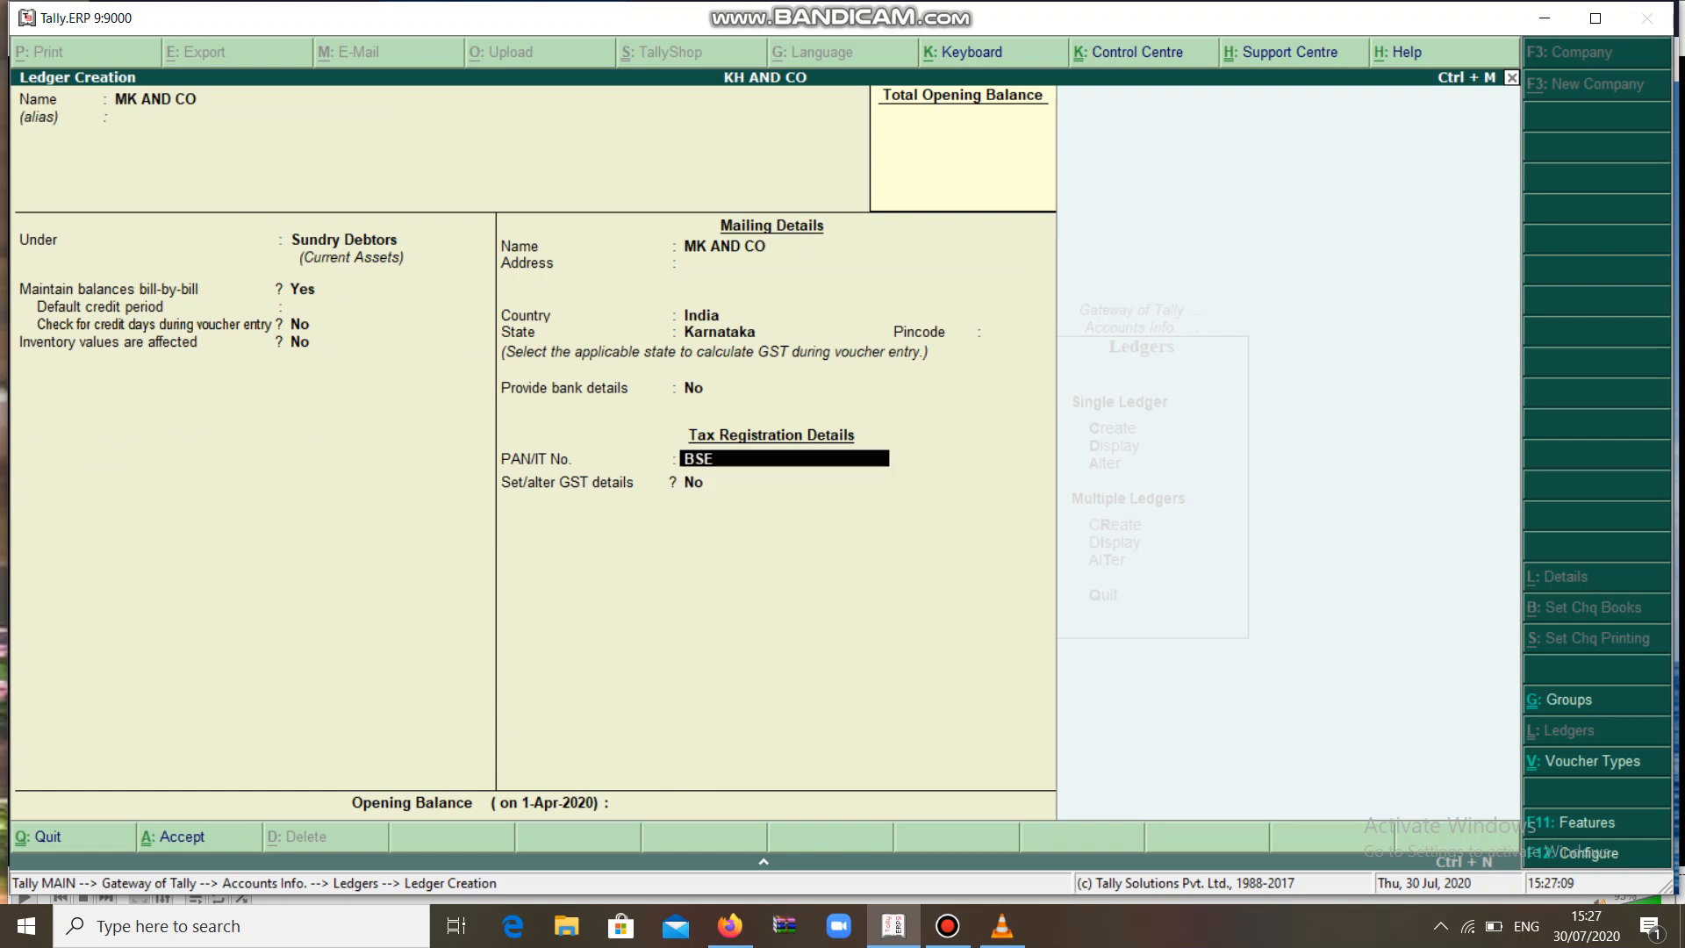
{"action": "type", "text": "RD9233D"}
{"action": "key", "text": "Return"}
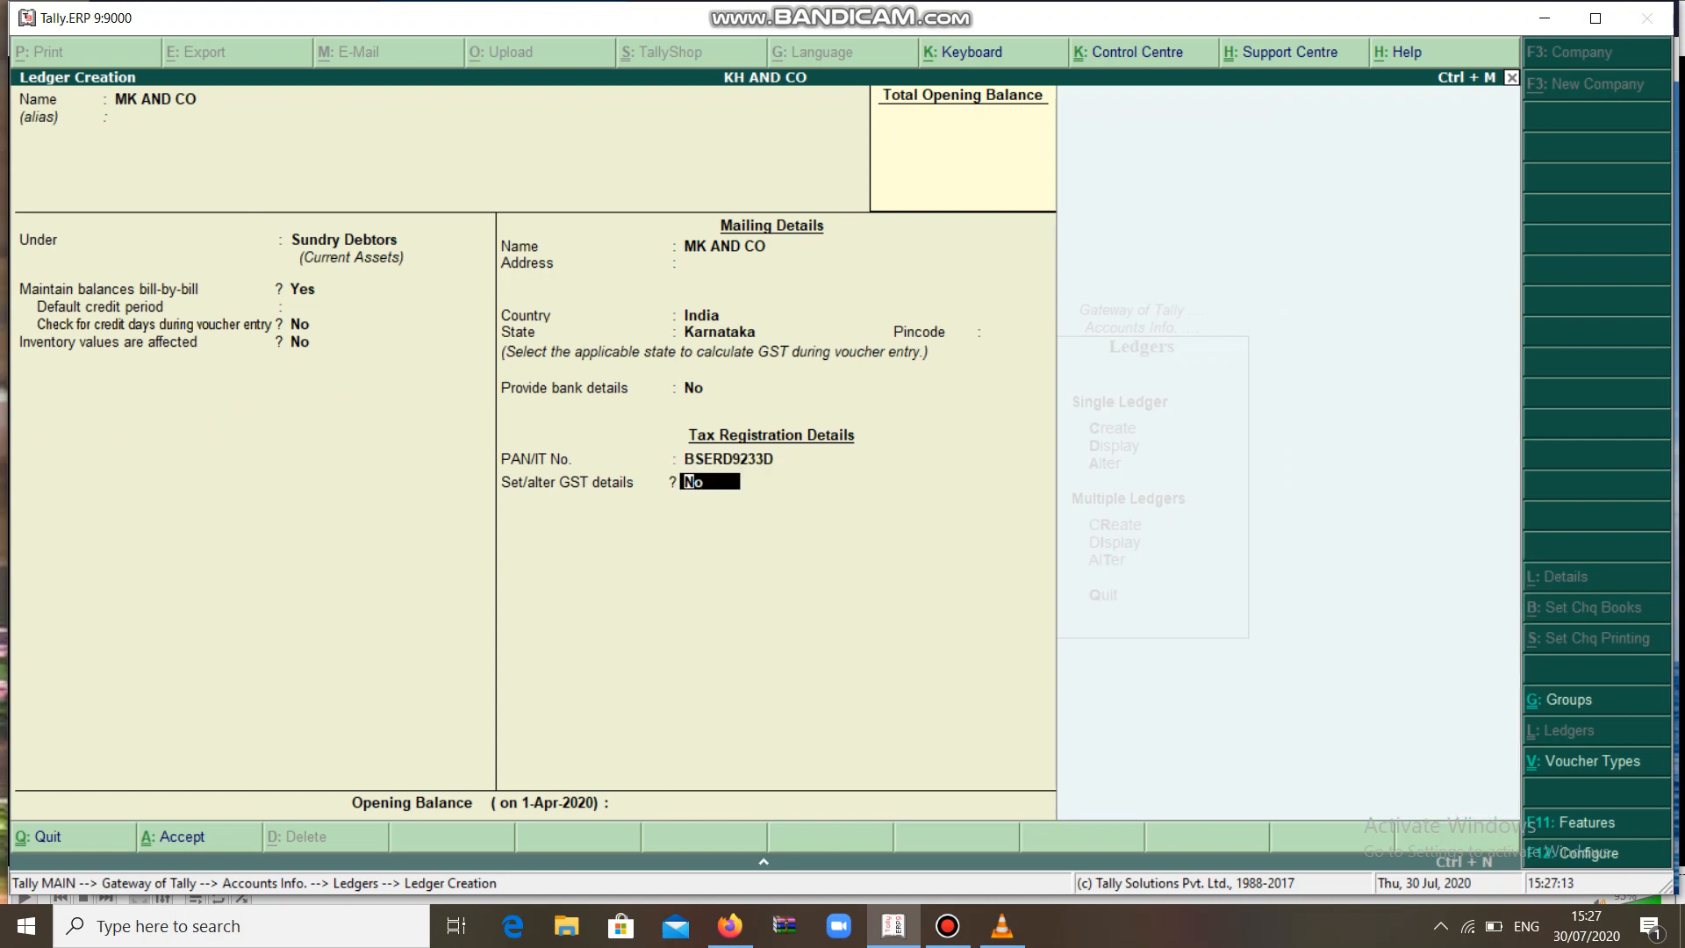
Enable the ledger's GST details with Regular registration, not an e-commerce operator, enter the customer's GSTIN/UIN and save the ledger
{"action": "type", "text": "Y"}
{"action": "key", "text": "Return"}
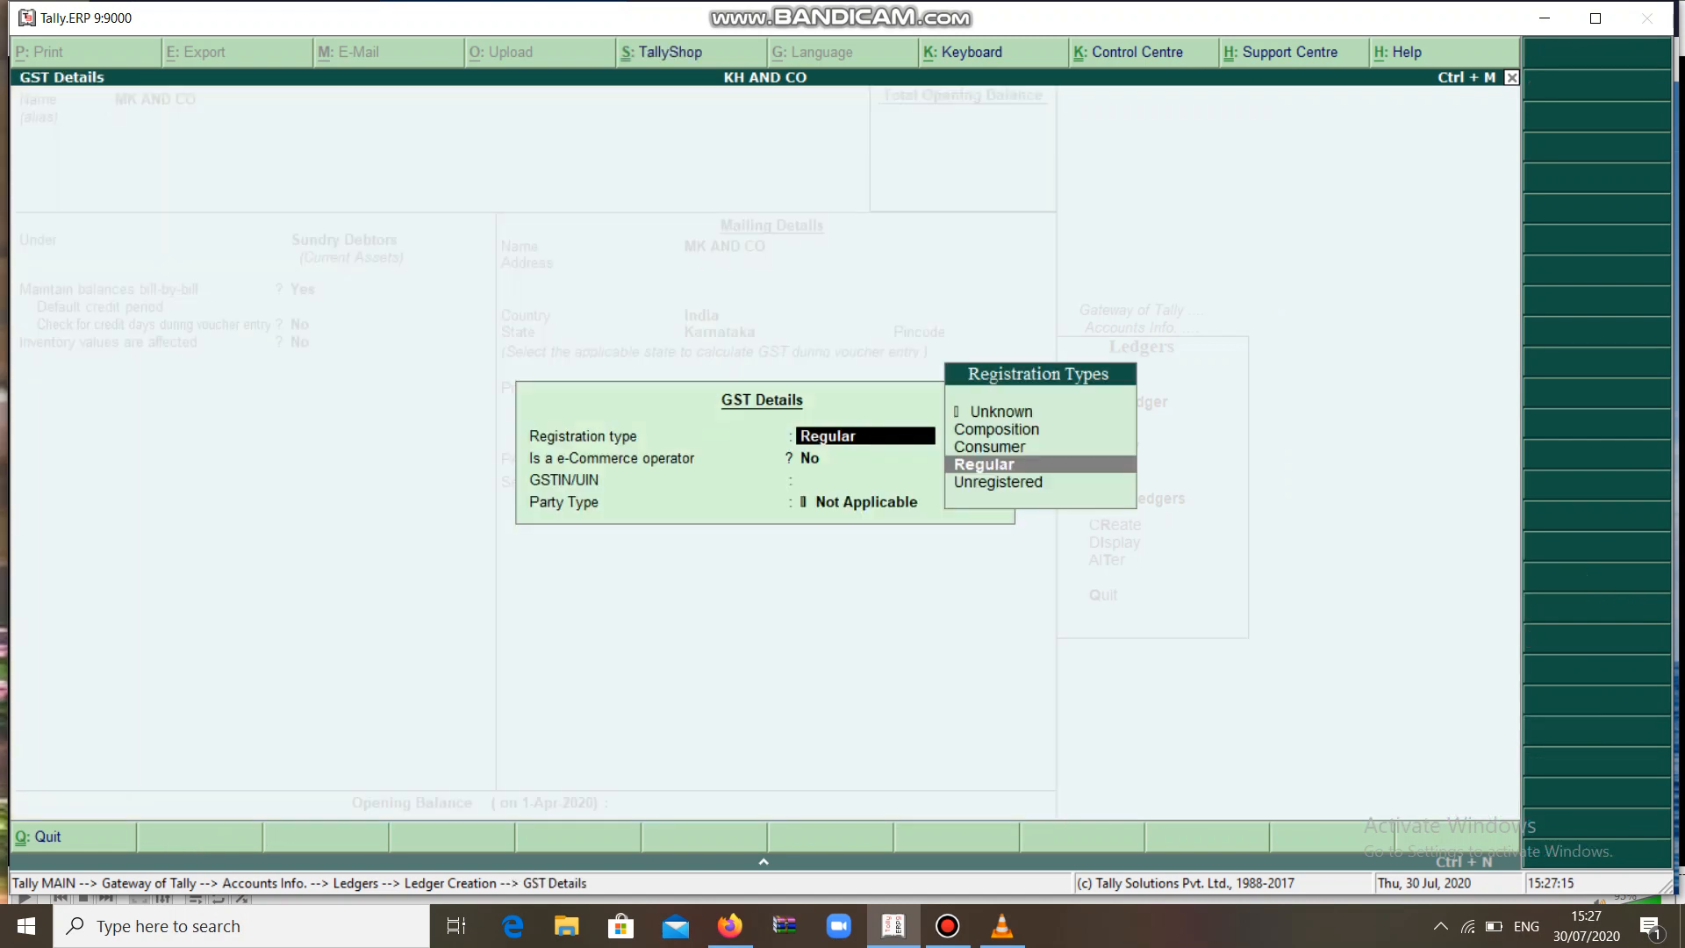
{"action": "key", "text": "Return"}
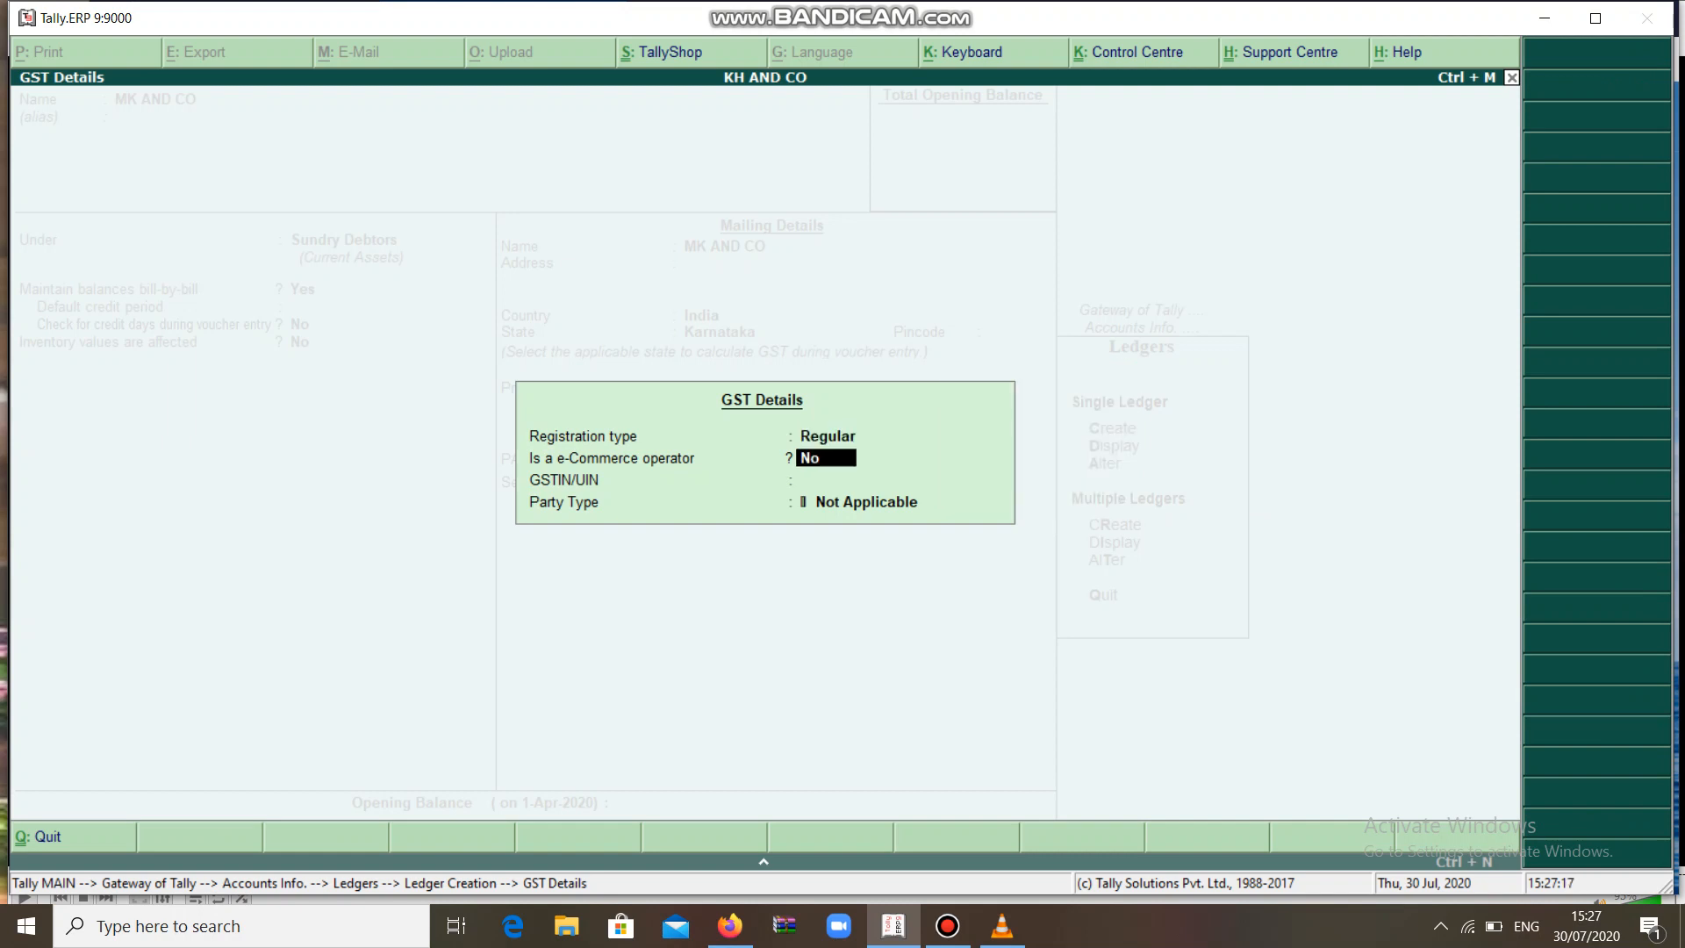
{"action": "key", "text": "Return"}
{"action": "type", "text": "29K"}
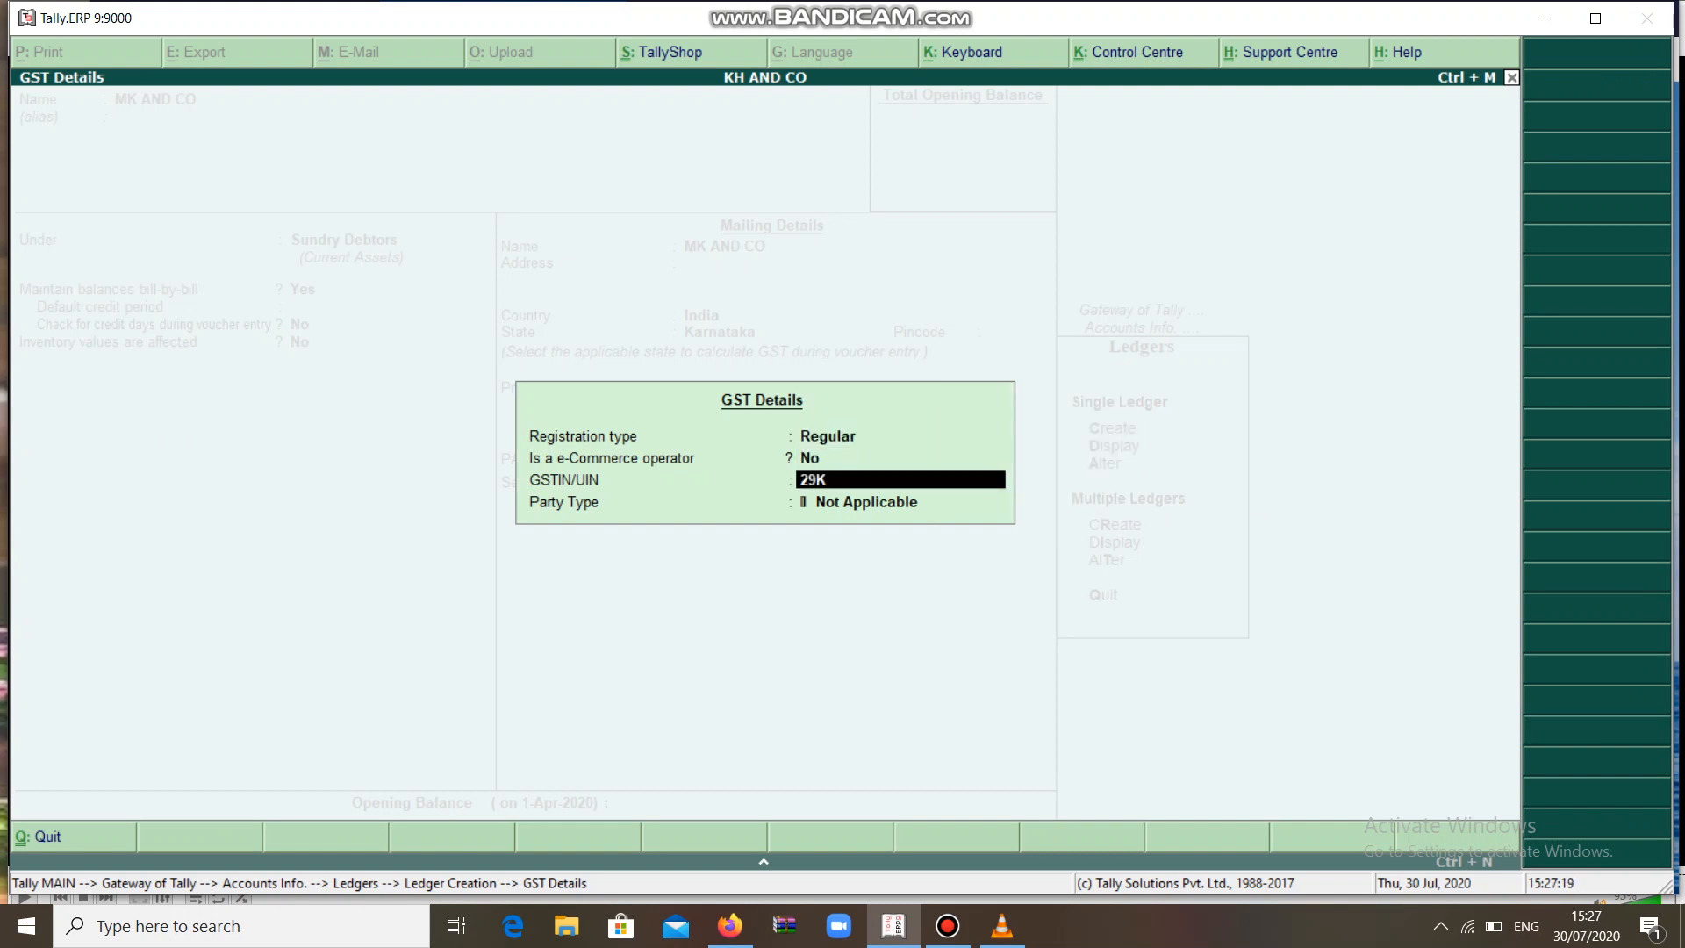
{"action": "type", "text": "KKKK1234A1Z5"}
{"action": "key", "text": "Return"}
{"action": "key", "text": "Return"}
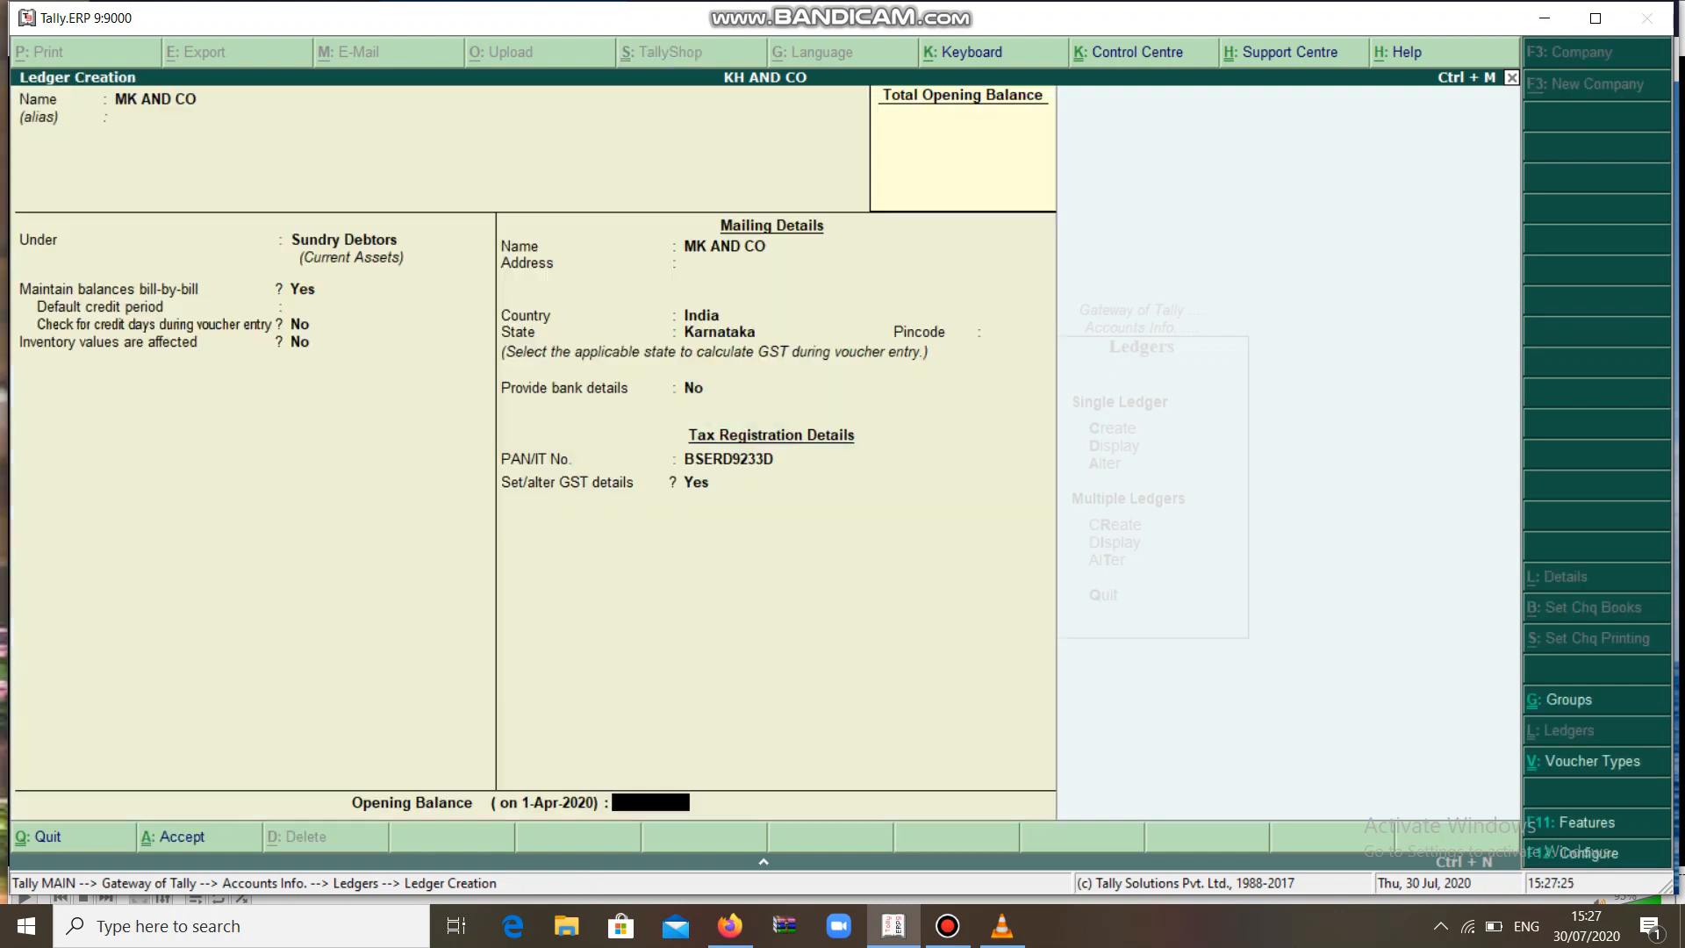
{"action": "key", "text": "Return"}
{"action": "key", "text": "Return"}
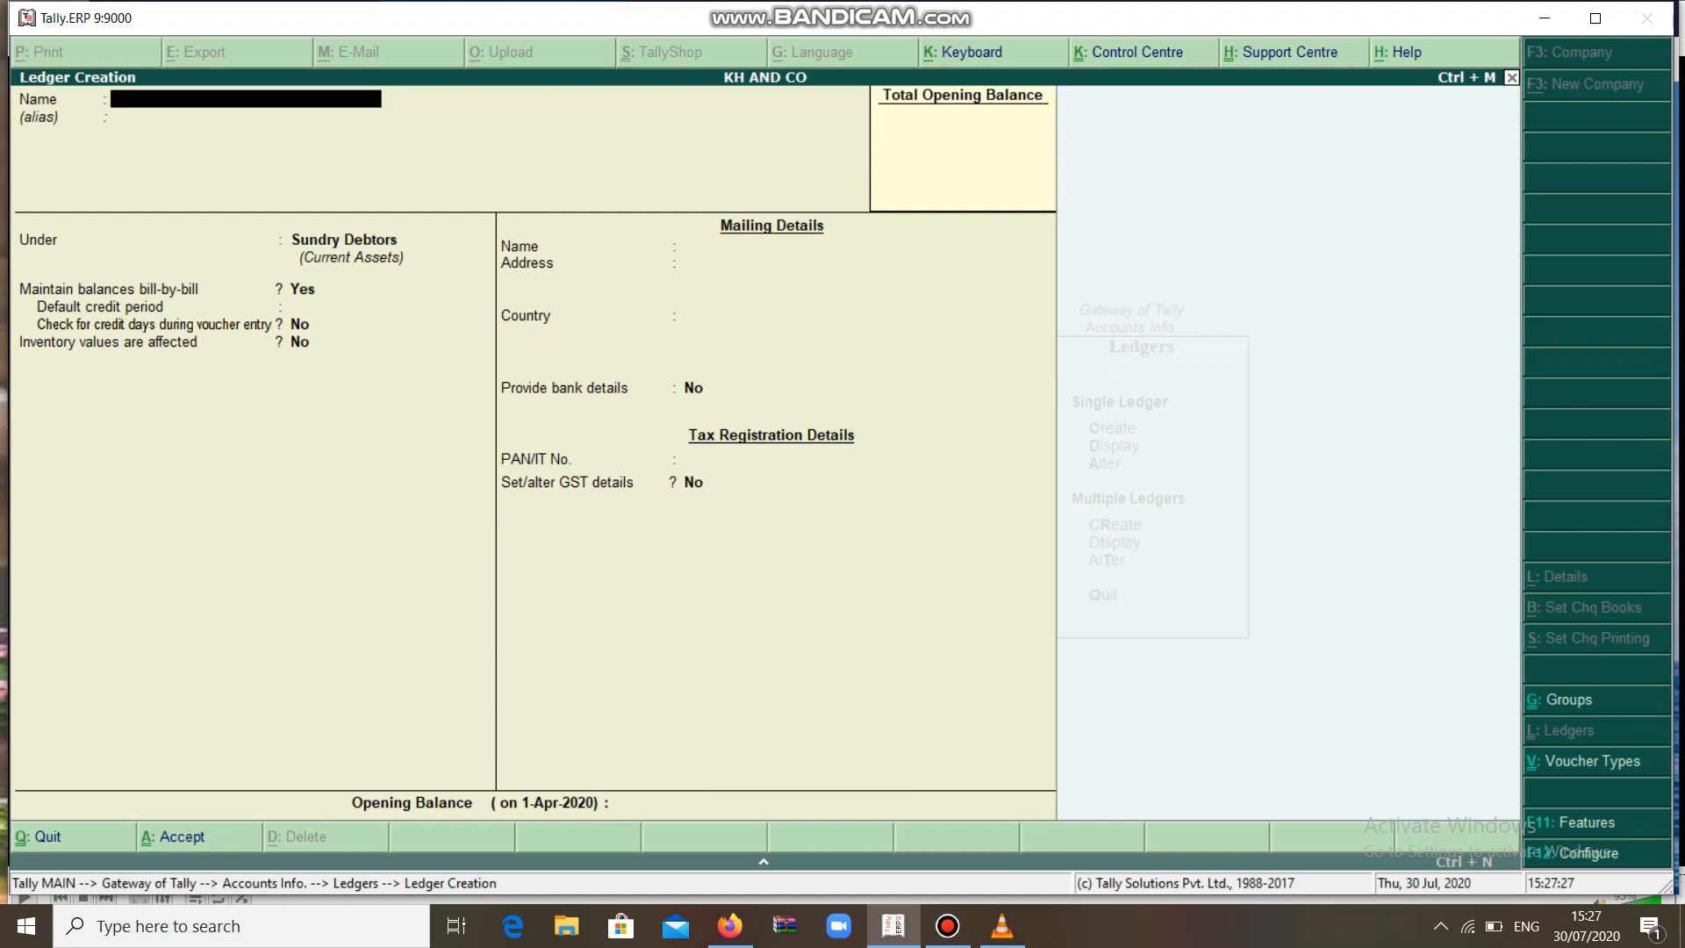
Leave the ledger masters and open the creation form for a single stock item
{"action": "key", "text": "Escape"}
{"action": "key", "text": "Down"}
{"action": "key", "text": "Down"}
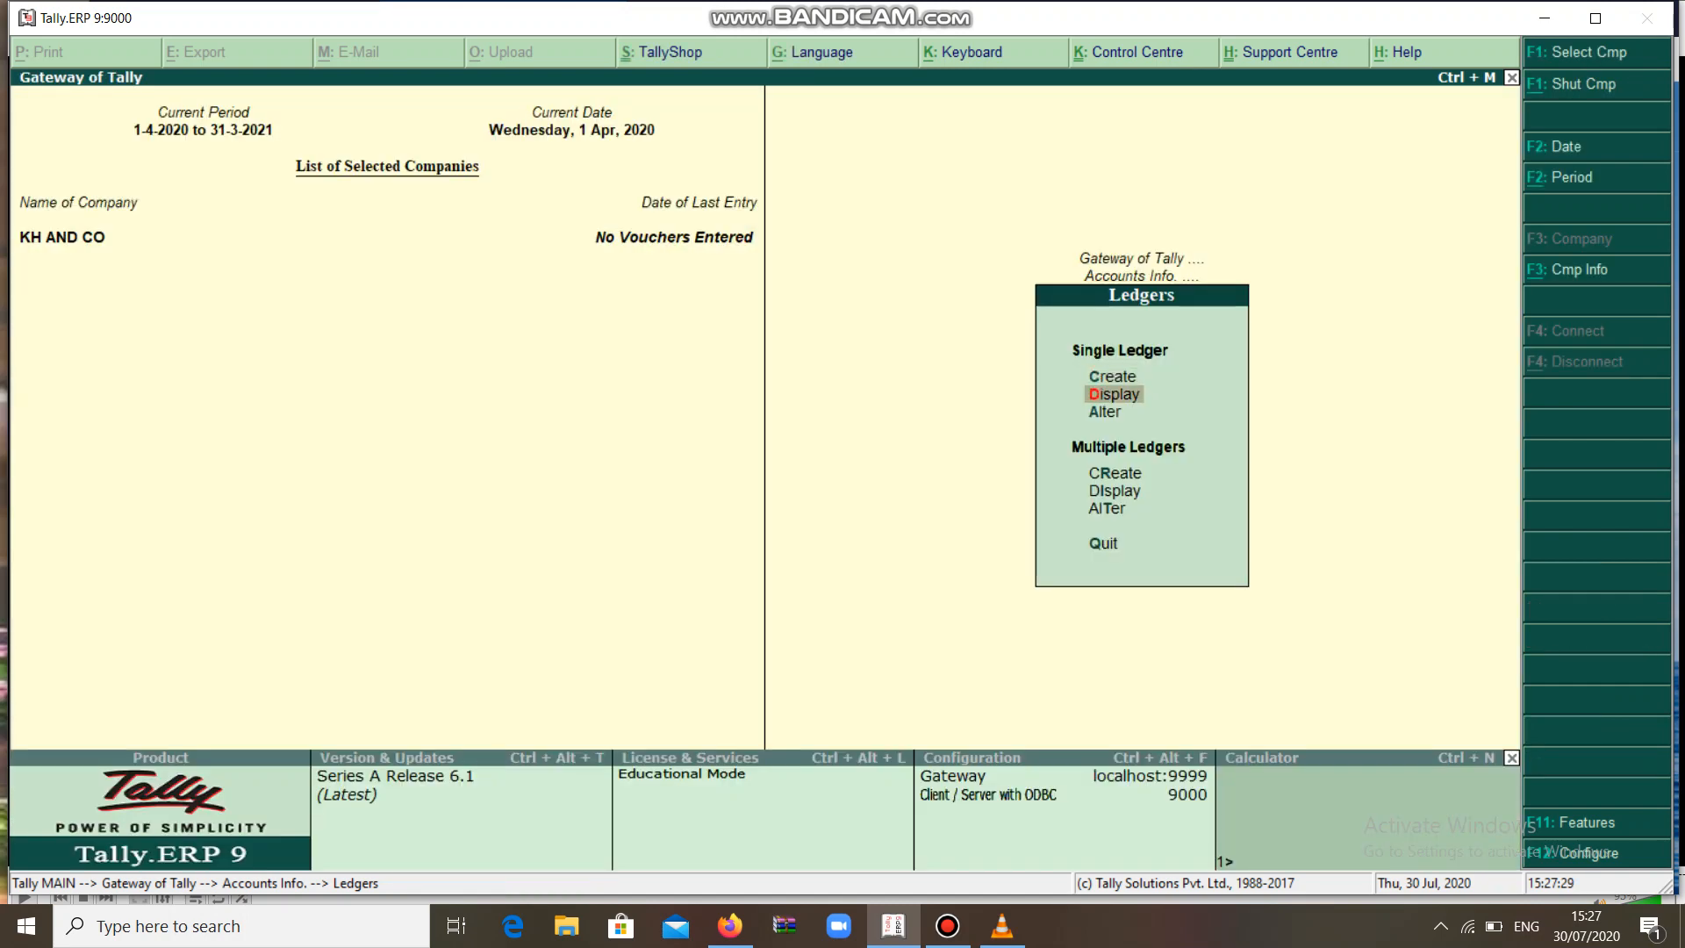
{"action": "key", "text": "Return"}
{"action": "key", "text": "Escape"}
{"action": "key", "text": "Escape"}
{"action": "key", "text": "Escape"}
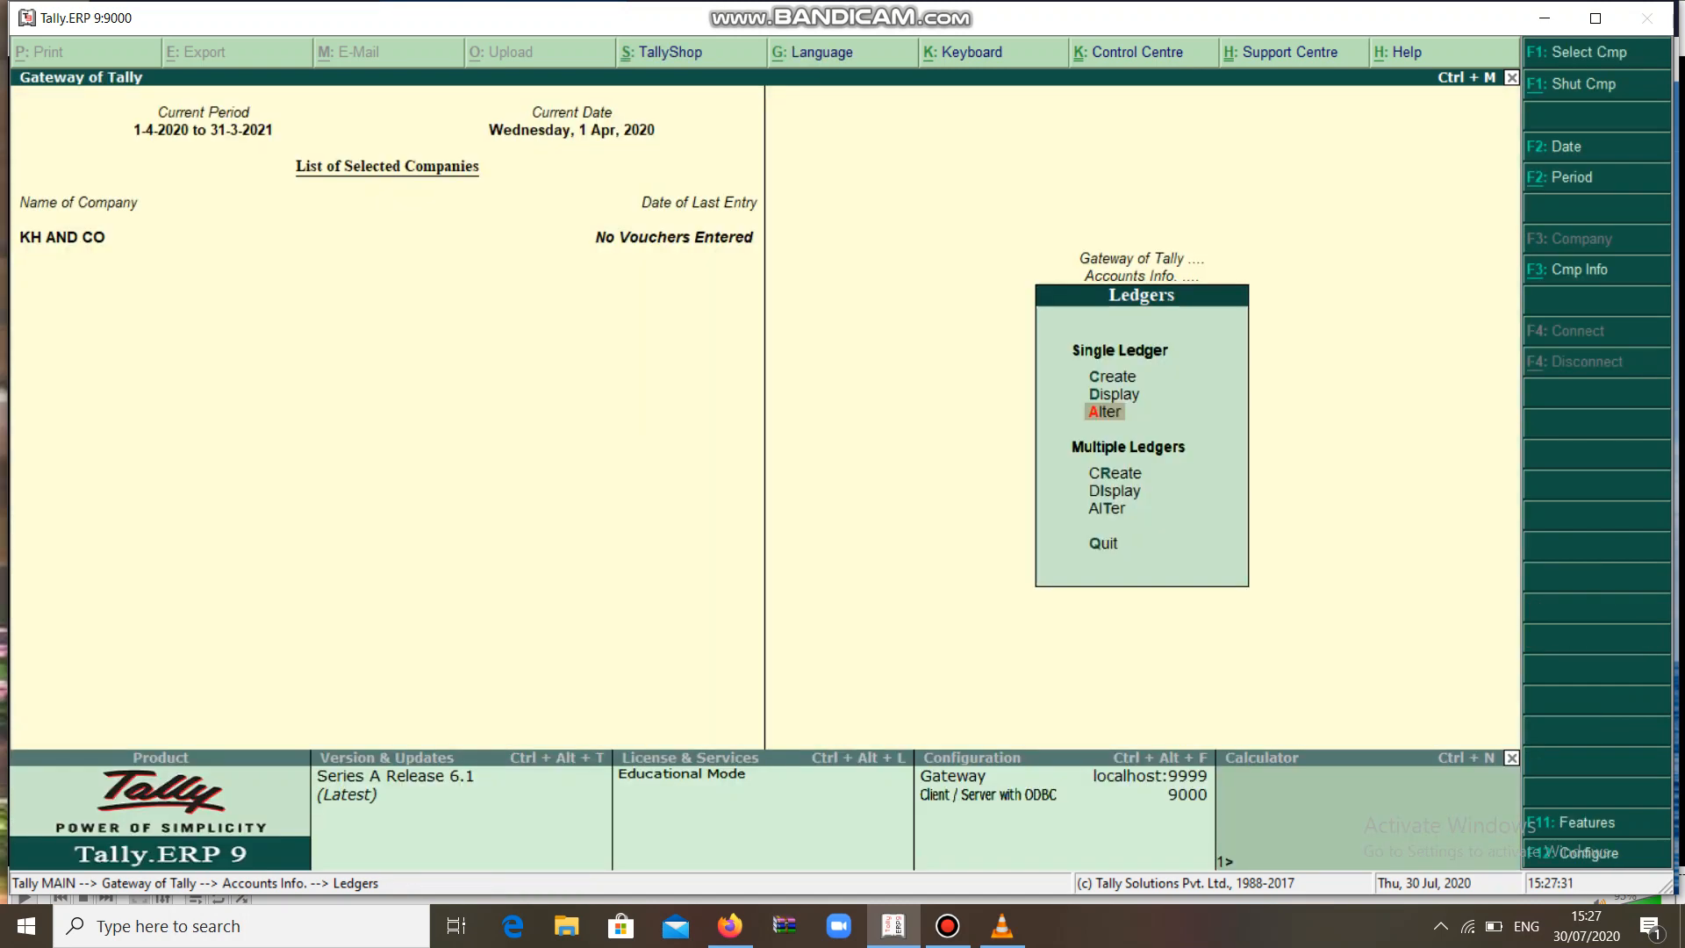
{"action": "key", "text": "Down"}
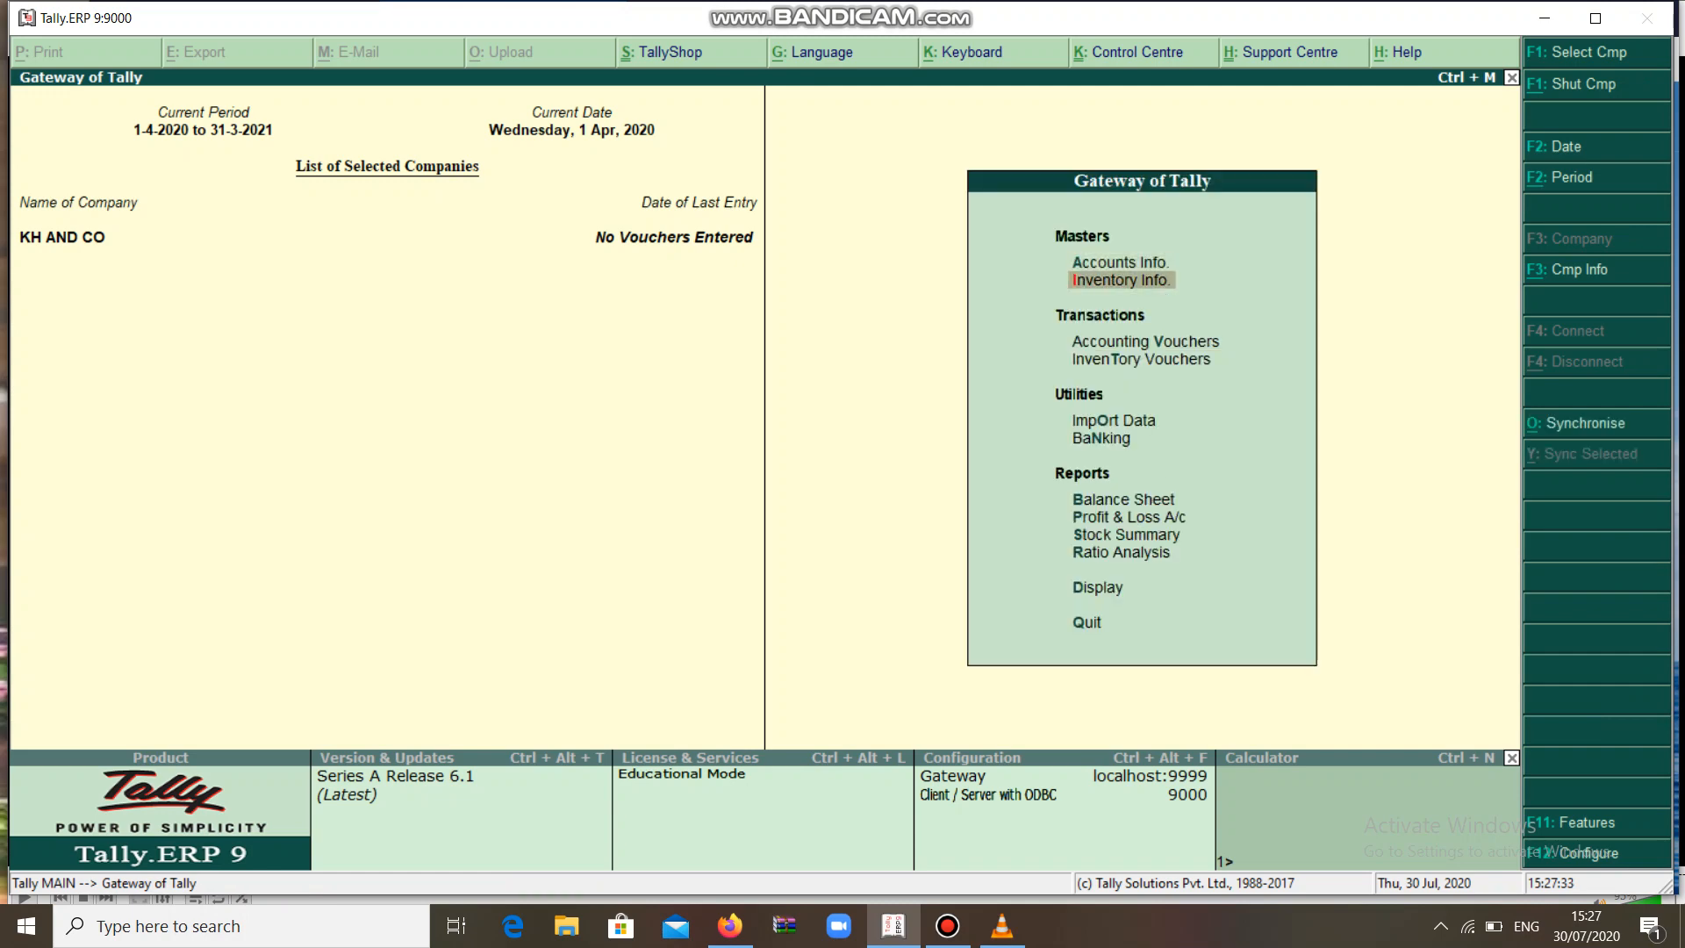
{"action": "key", "text": "Return"}
{"action": "key", "text": "Down"}
{"action": "key", "text": "Return"}
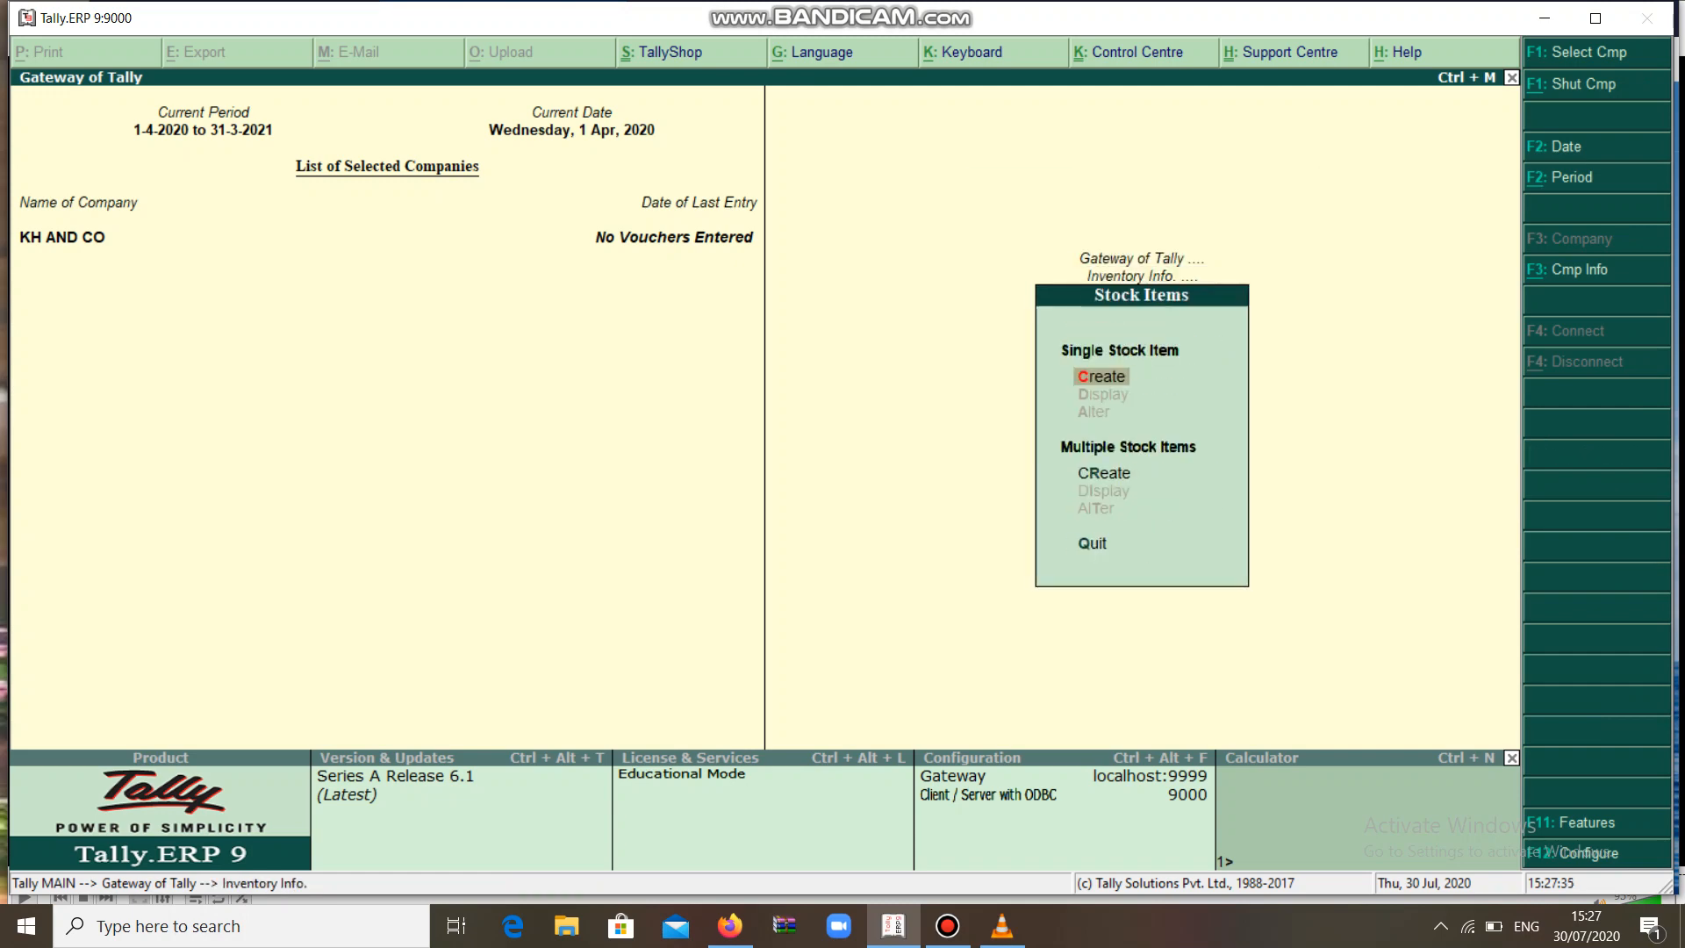
{"action": "key", "text": "Return"}
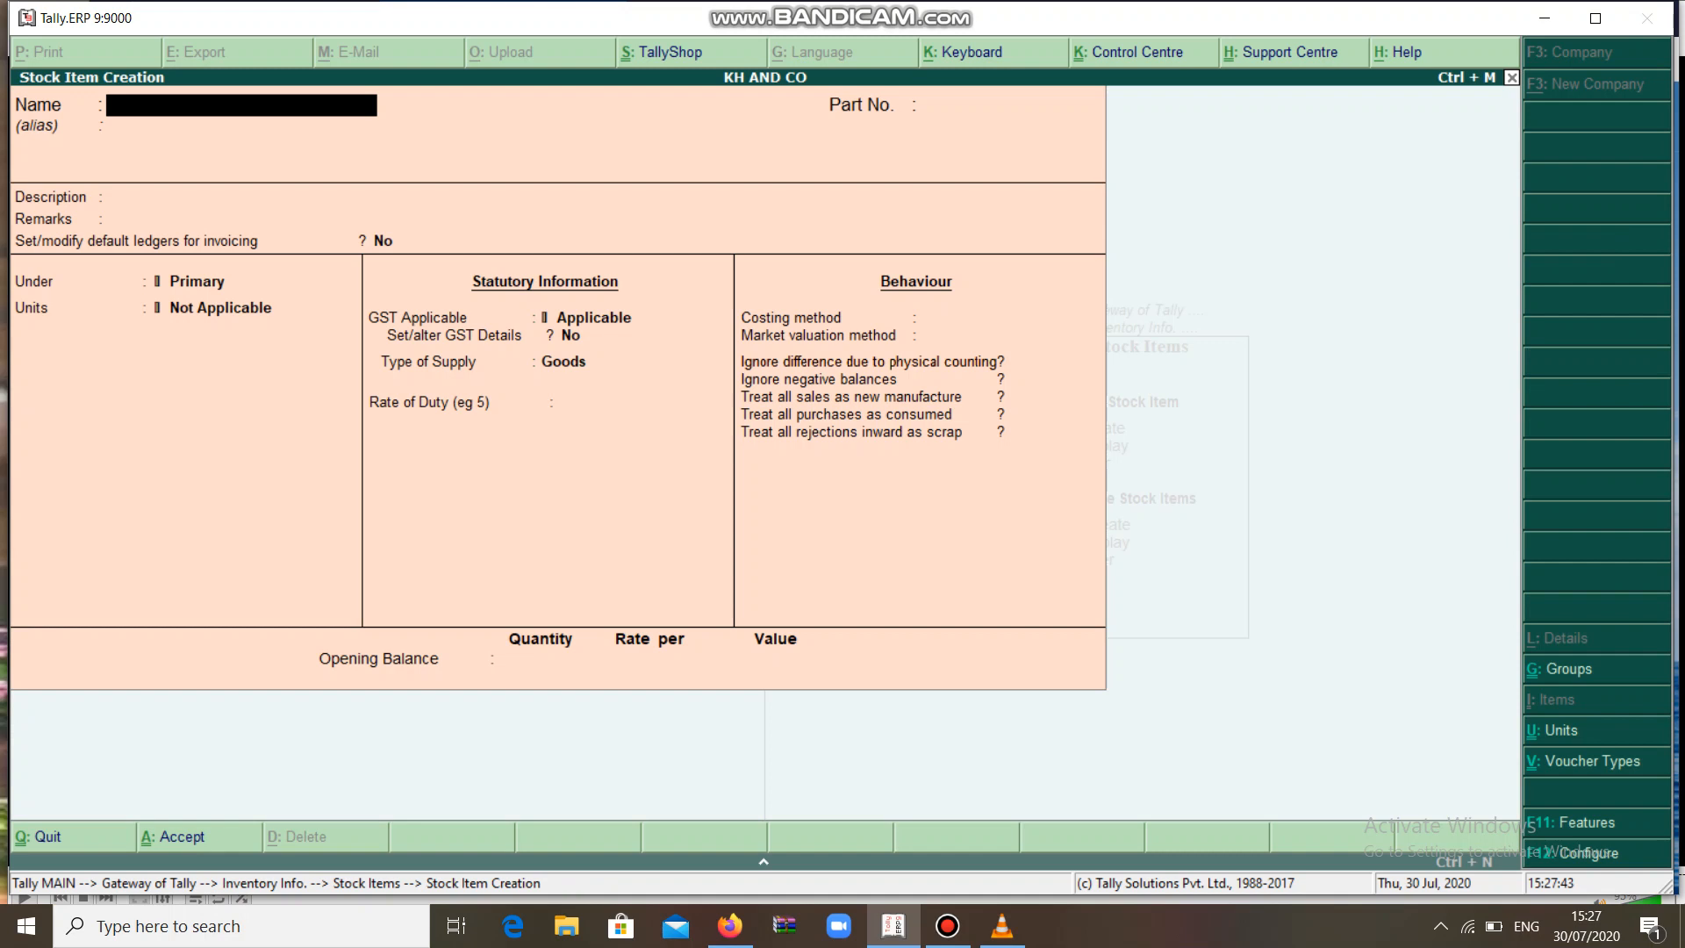
Name the stock item FROZEN VEG PRODUCTS and leave its alias, part number, description and remarks empty
{"action": "type", "text": "FROZEM"}
{"action": "key", "text": "BackSpace"}
{"action": "type", "text": "N VEG"}
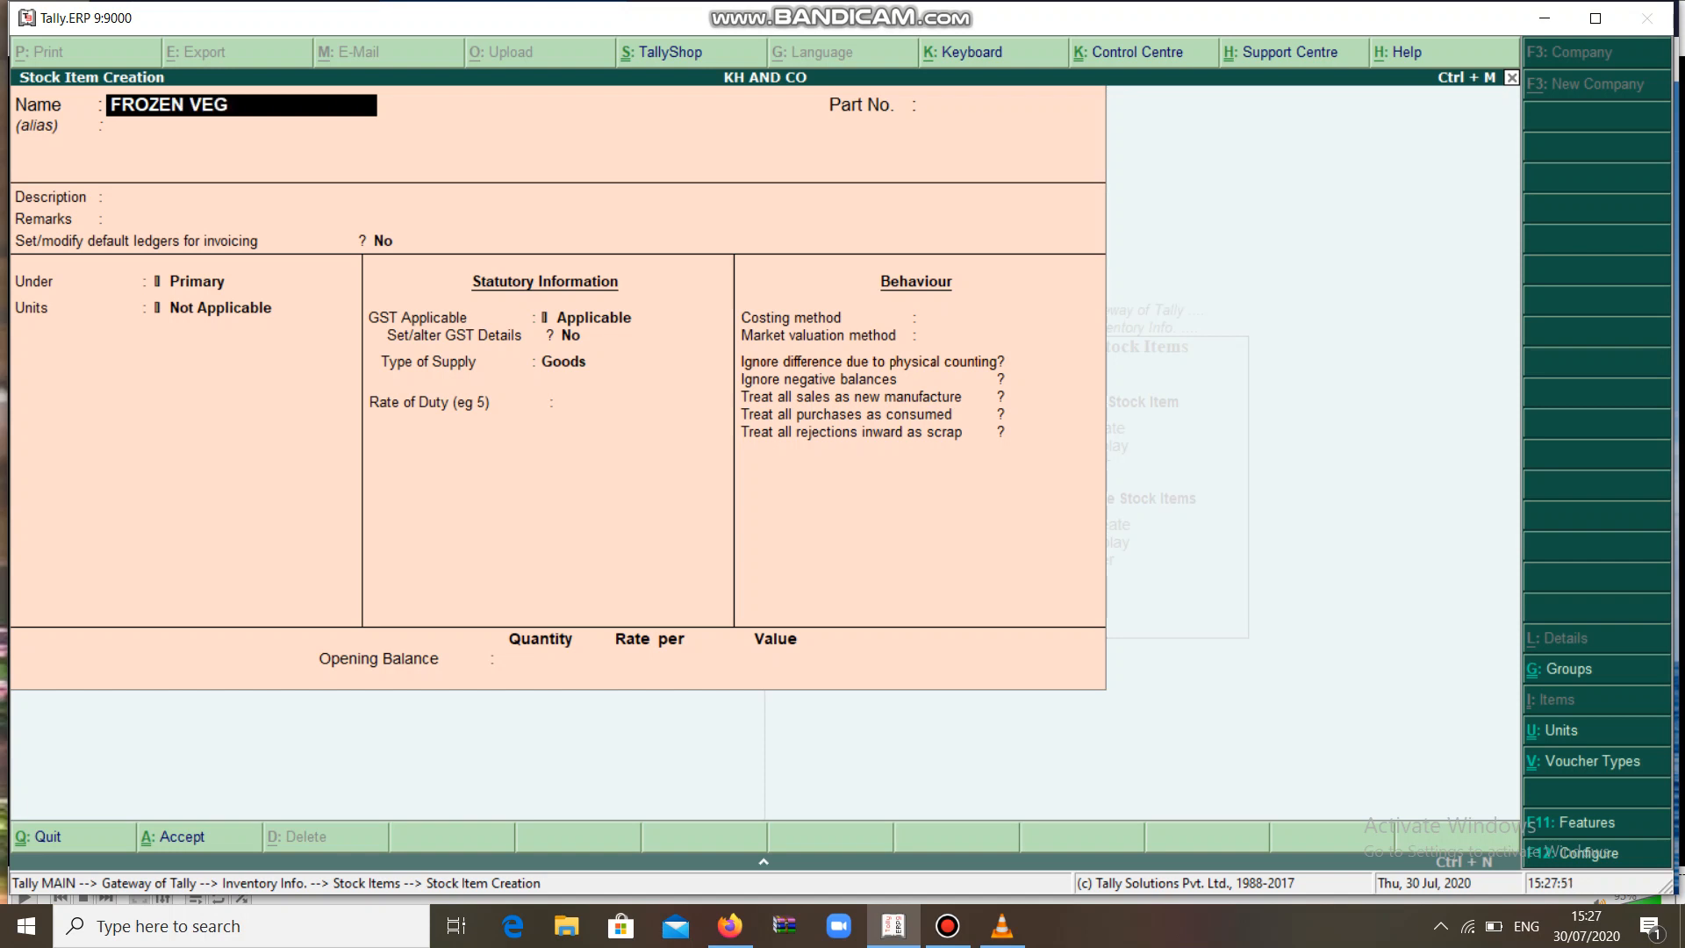
{"action": "type", "text": " PRODUCTS"}
{"action": "key", "text": "Return"}
{"action": "key", "text": "Return"}
{"action": "key", "text": "Return"}
{"action": "key", "text": "Return"}
{"action": "key", "text": "Return"}
{"action": "key", "text": "Return"}
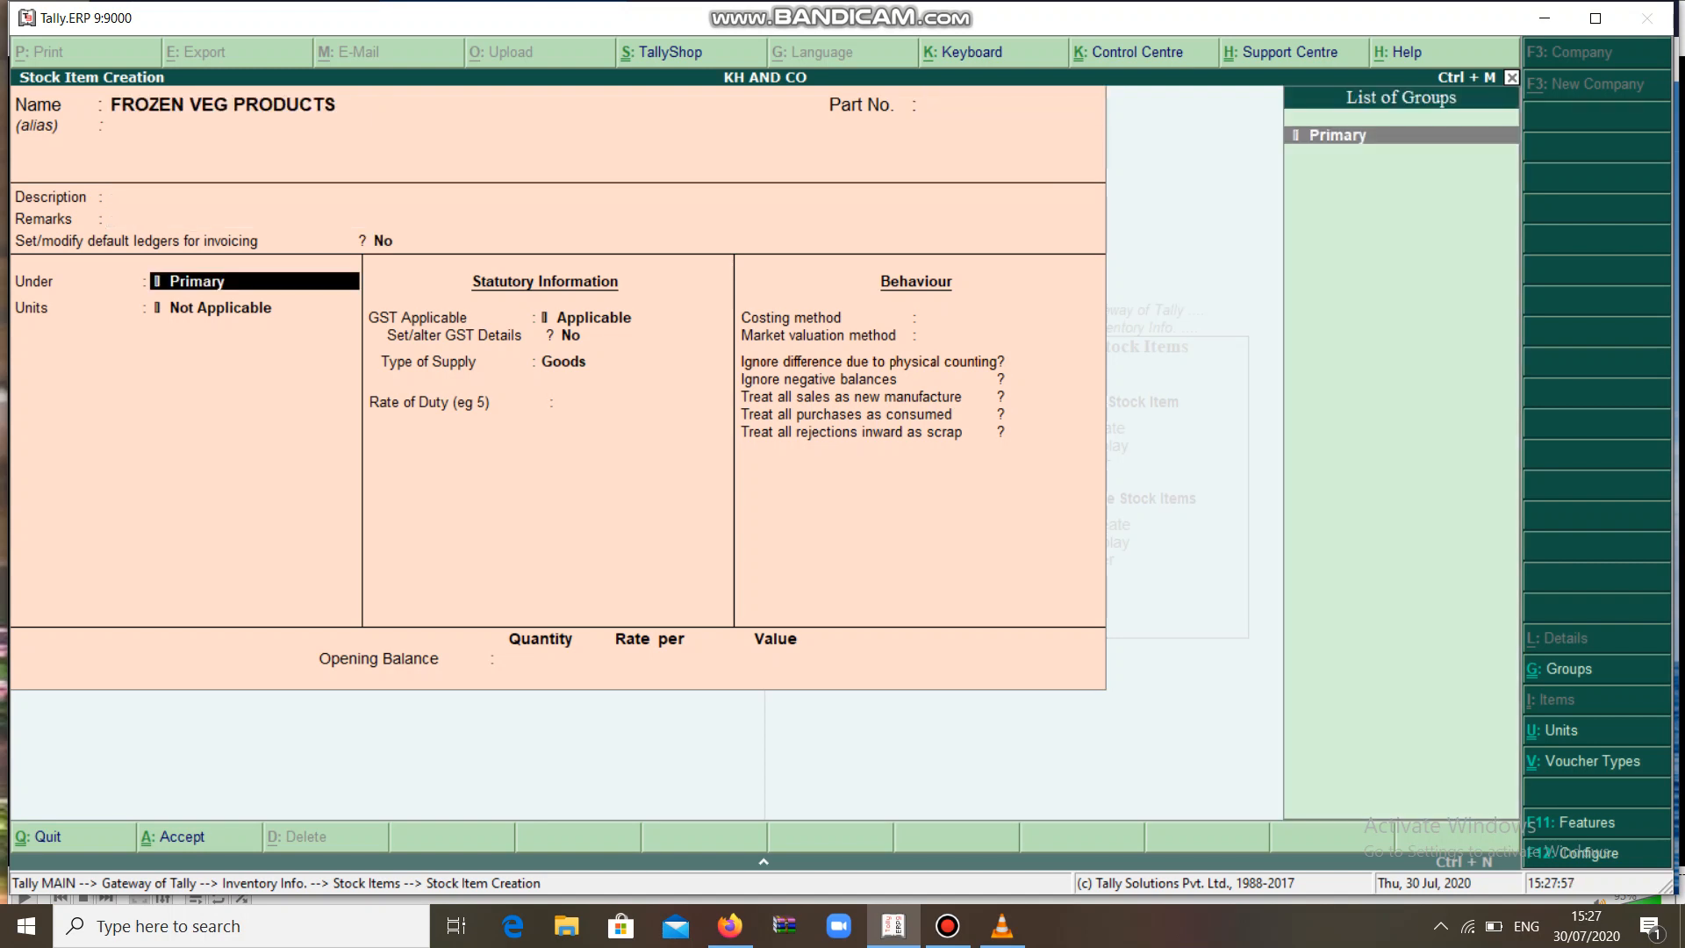
Create the stock group VEG ITEMS under Primary with item quantities added, and assign it to the stock item
{"action": "key", "text": "alt+c"}
{"action": "type", "text": "VEG"}
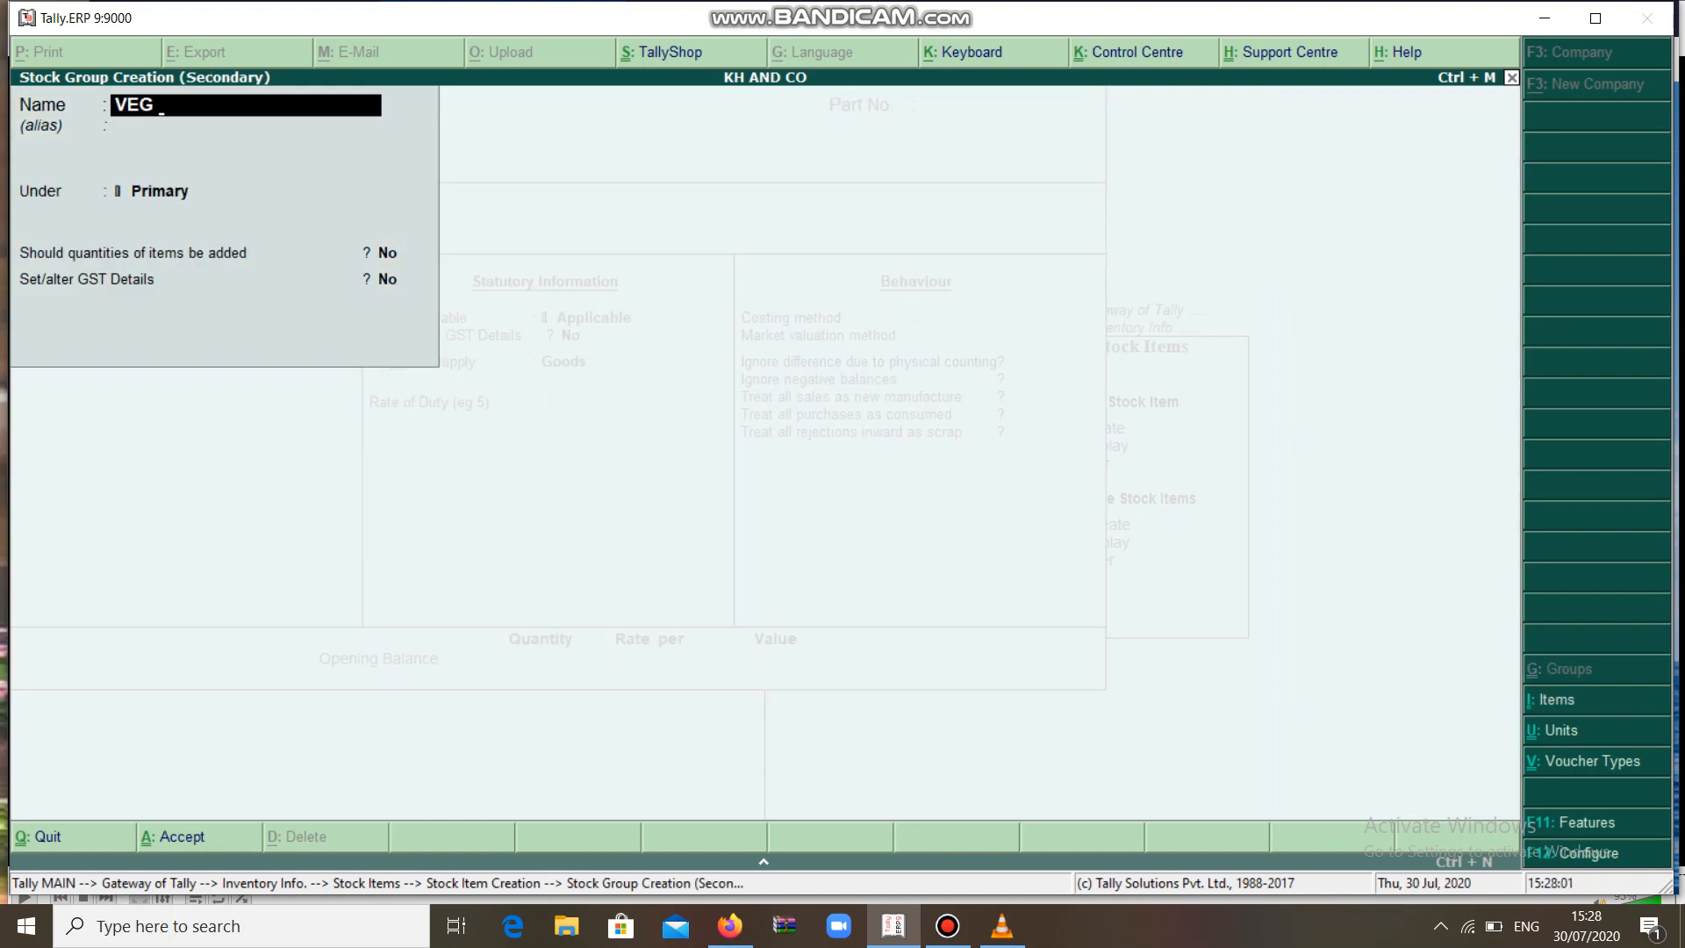
{"action": "type", "text": " ITEMN"}
{"action": "key", "text": "BackSpace"}
{"action": "type", "text": "S"}
{"action": "key", "text": "Return"}
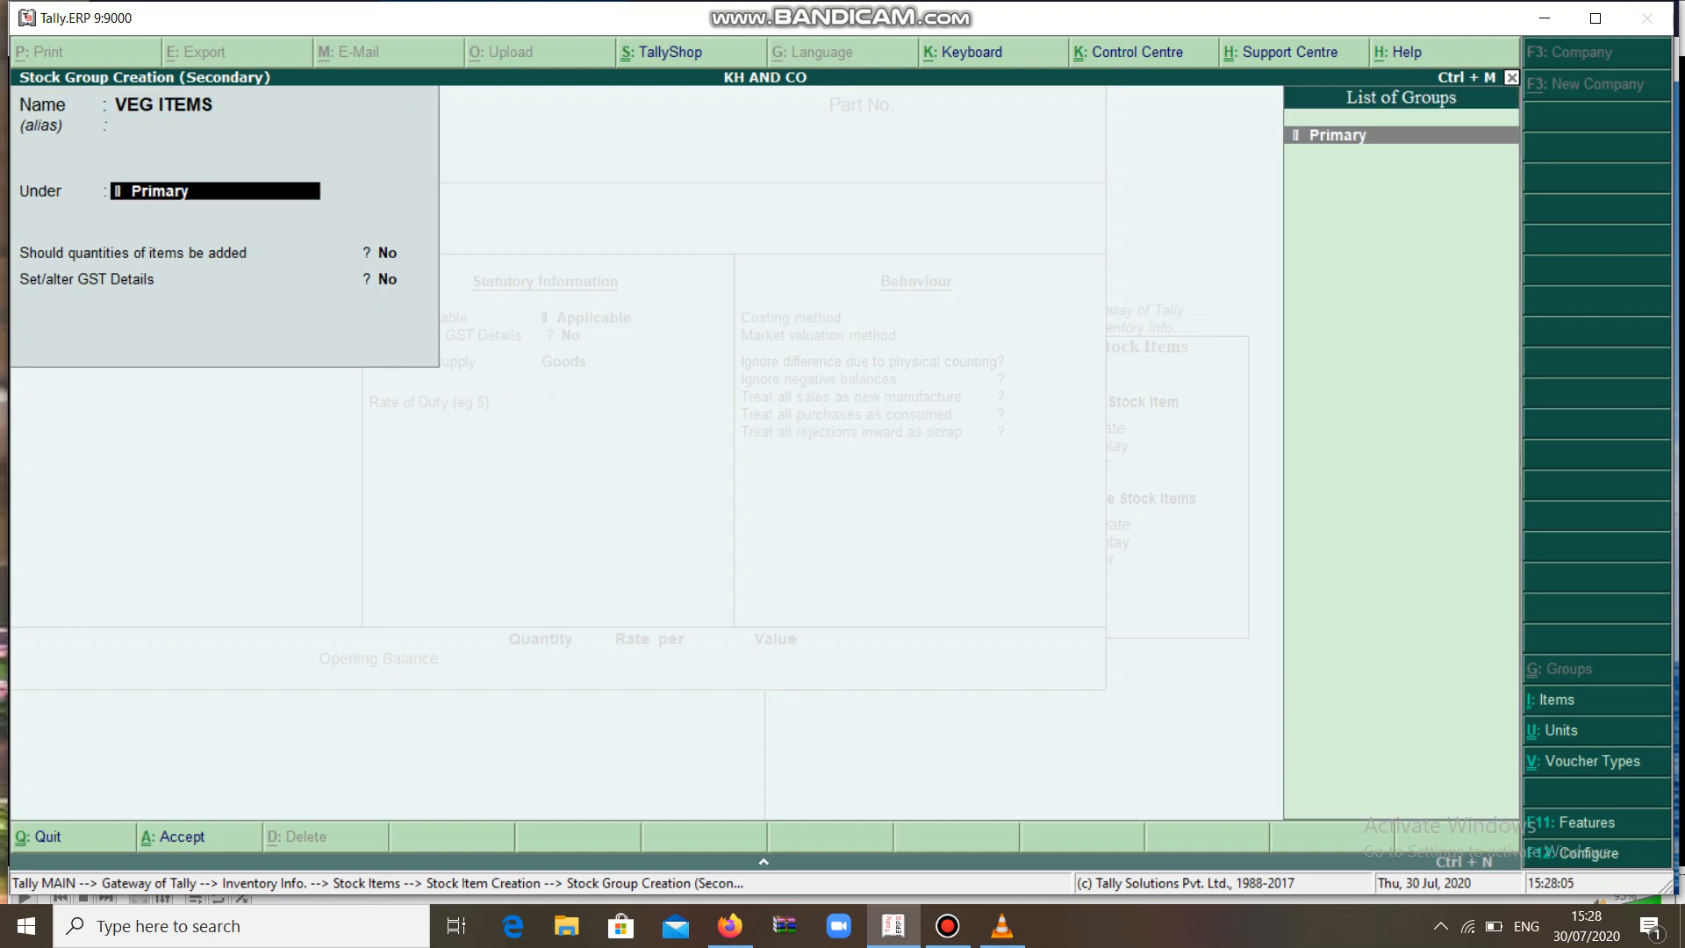
{"action": "key", "text": "Return"}
{"action": "type", "text": "y"}
{"action": "key", "text": "Return"}
{"action": "key", "text": "Return"}
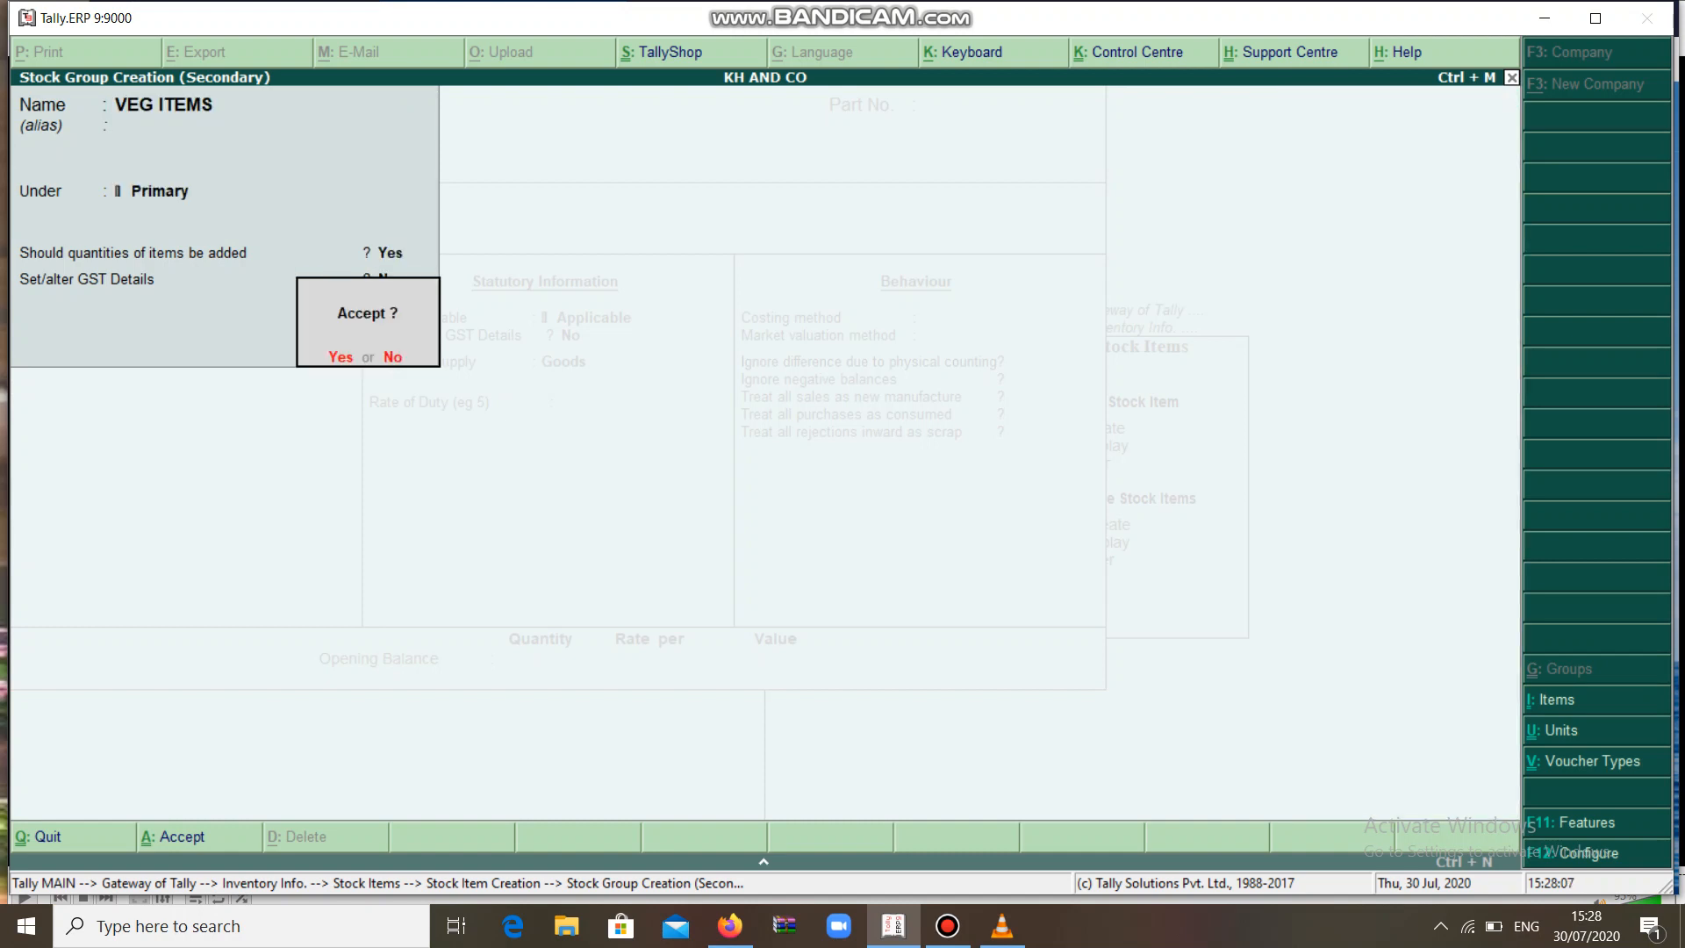
{"action": "key", "text": "Return"}
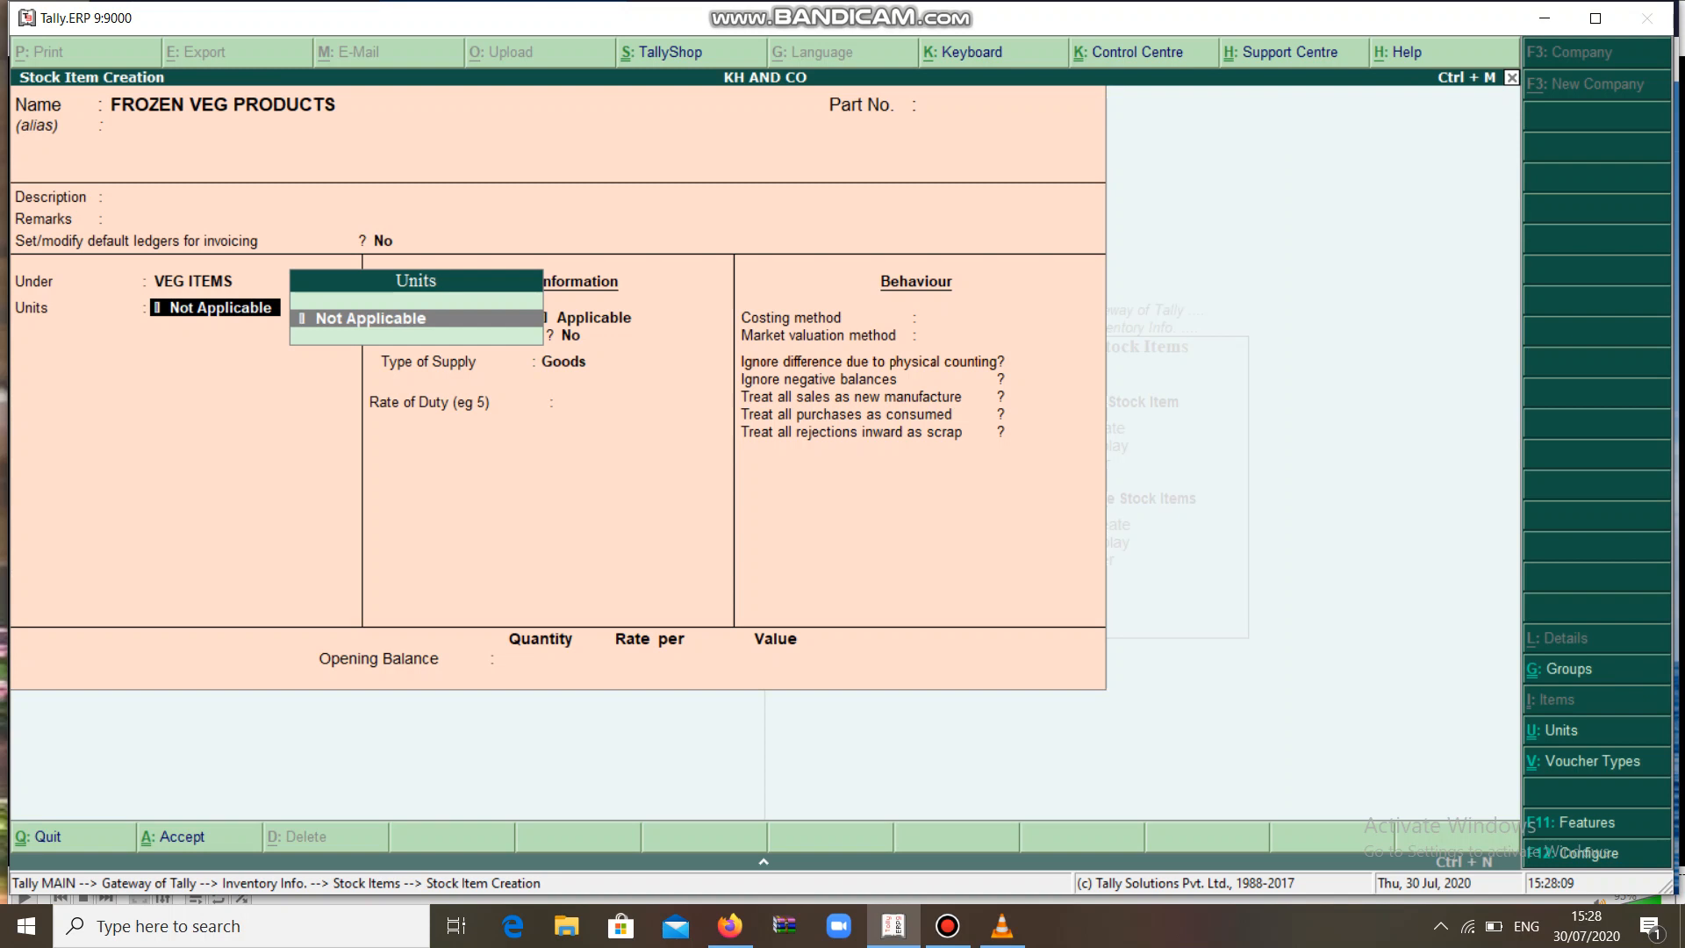
Create the simple unit KGS with formal name KILLOGRAMS, quantity code KGS-KILOGRAMS and 0 decimal places
{"action": "key", "text": "alt+c"}
{"action": "type", "text": "KGS"}
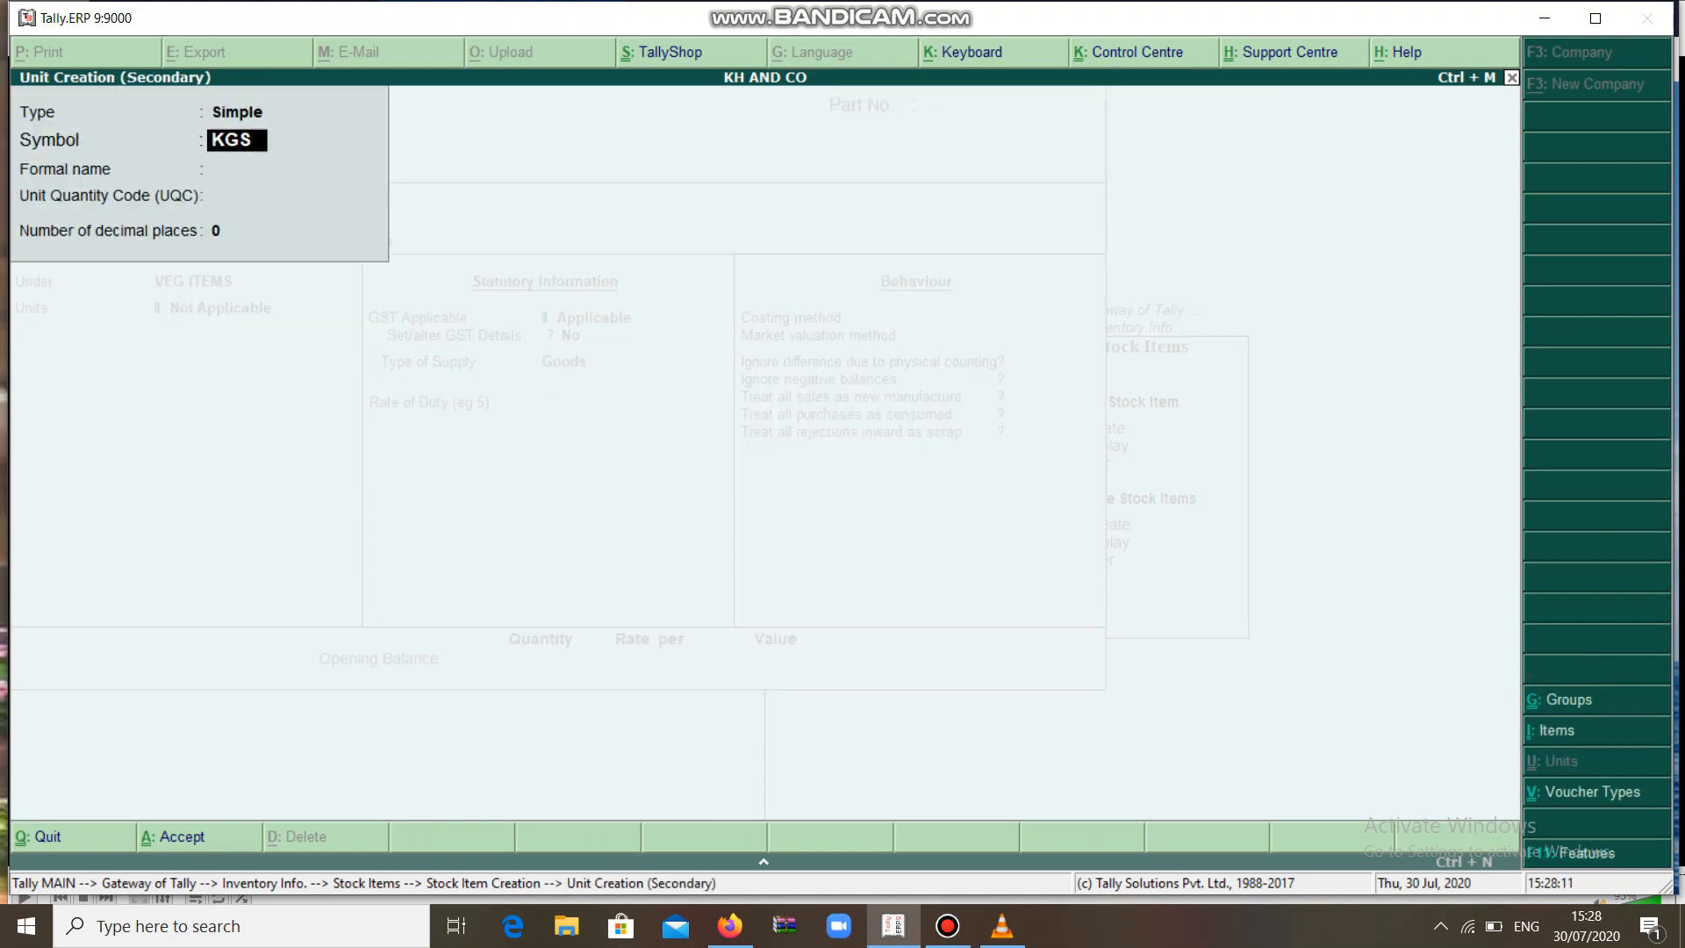
{"action": "key", "text": "Return"}
{"action": "type", "text": "KILLOGRAMS"}
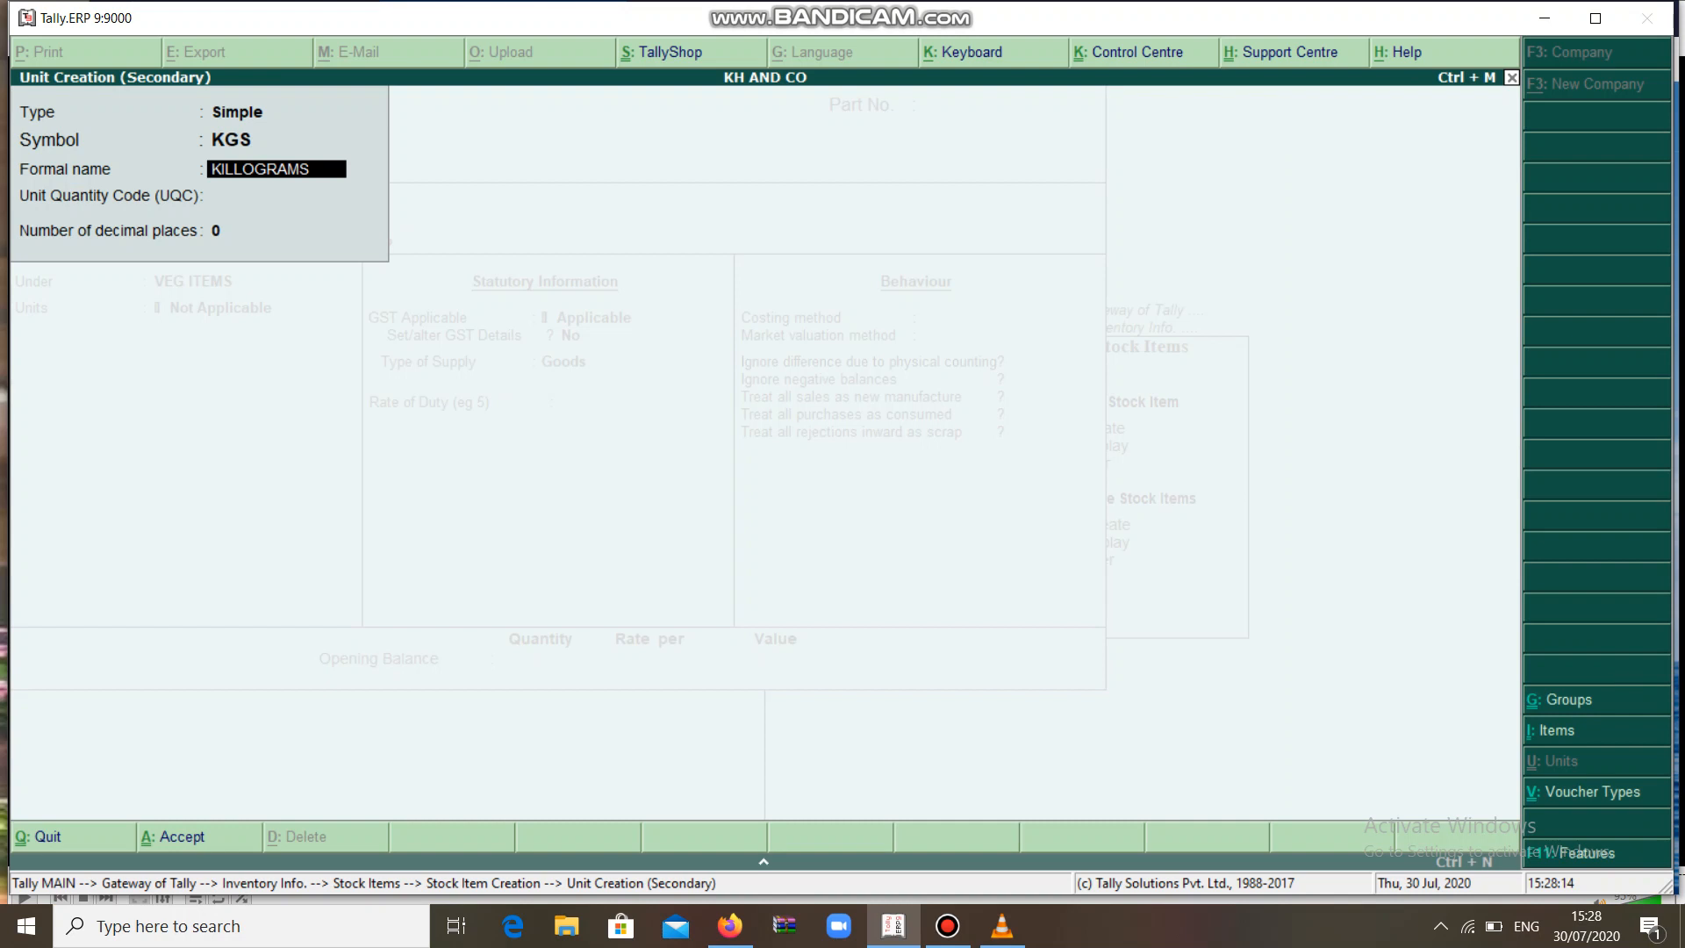
{"action": "key", "text": "Return"}
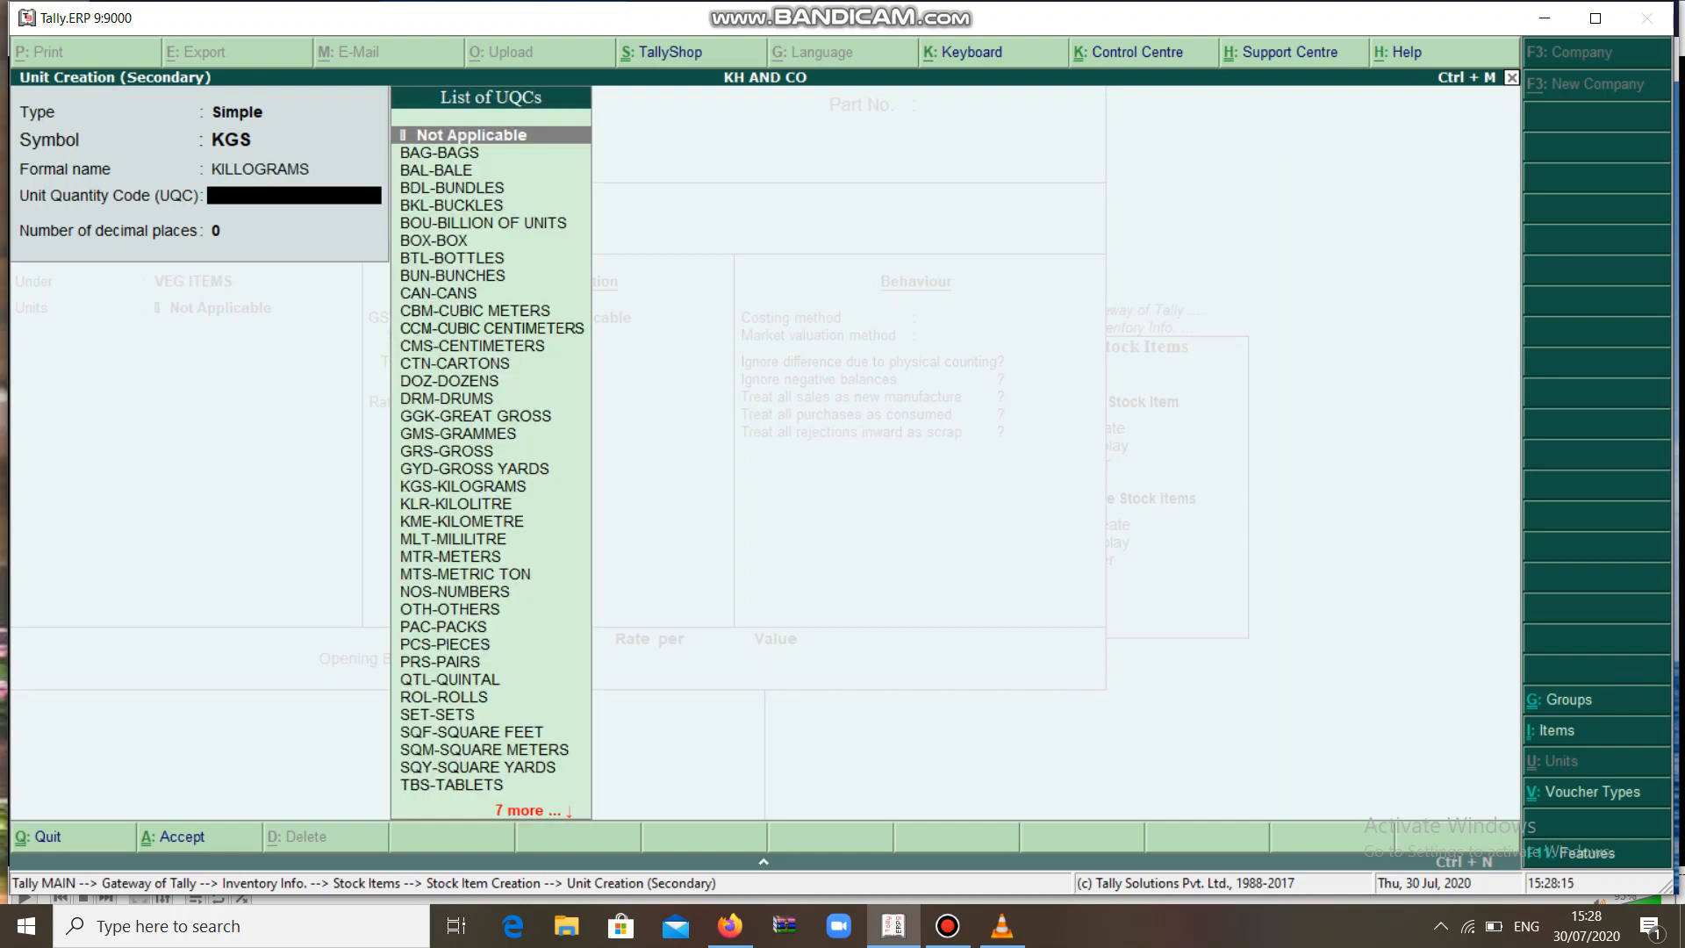
{"action": "type", "text": "K"}
{"action": "key", "text": "Return"}
{"action": "key", "text": "Return"}
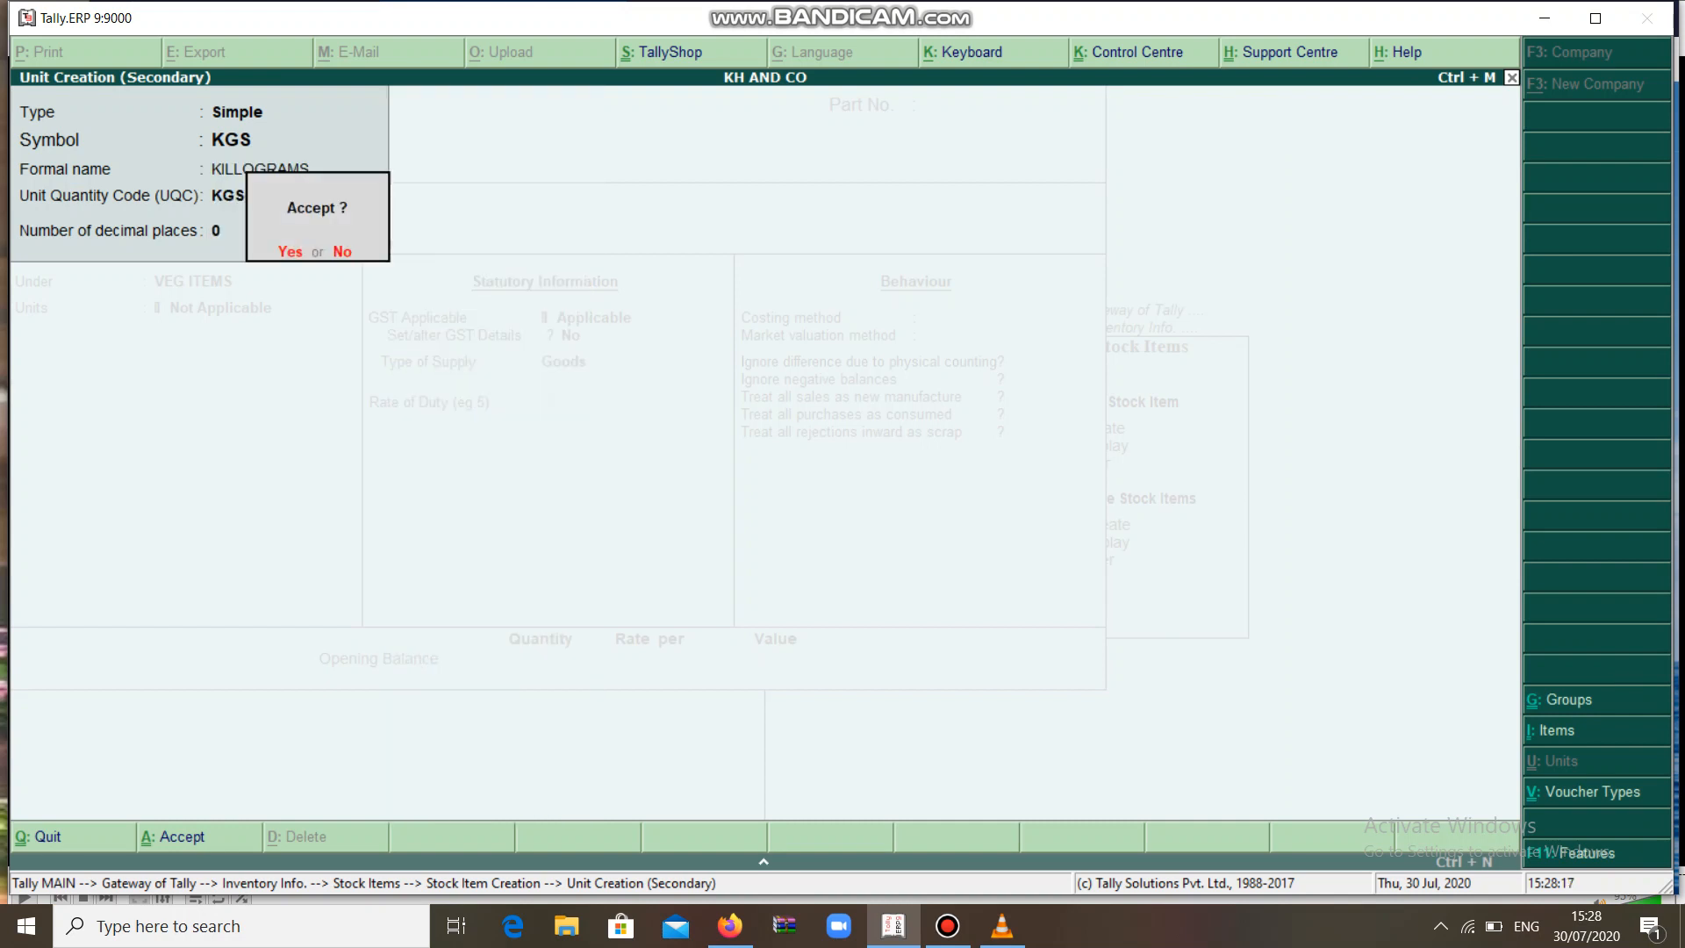
{"action": "key", "text": "Return"}
Keep the stock item without alternate units, components or standard rates, and leave GST as Applicable
{"action": "key", "text": "Return"}
{"action": "key", "text": "Return"}
{"action": "key", "text": "Return"}
{"action": "key", "text": "Return"}
{"action": "key", "text": "Return"}
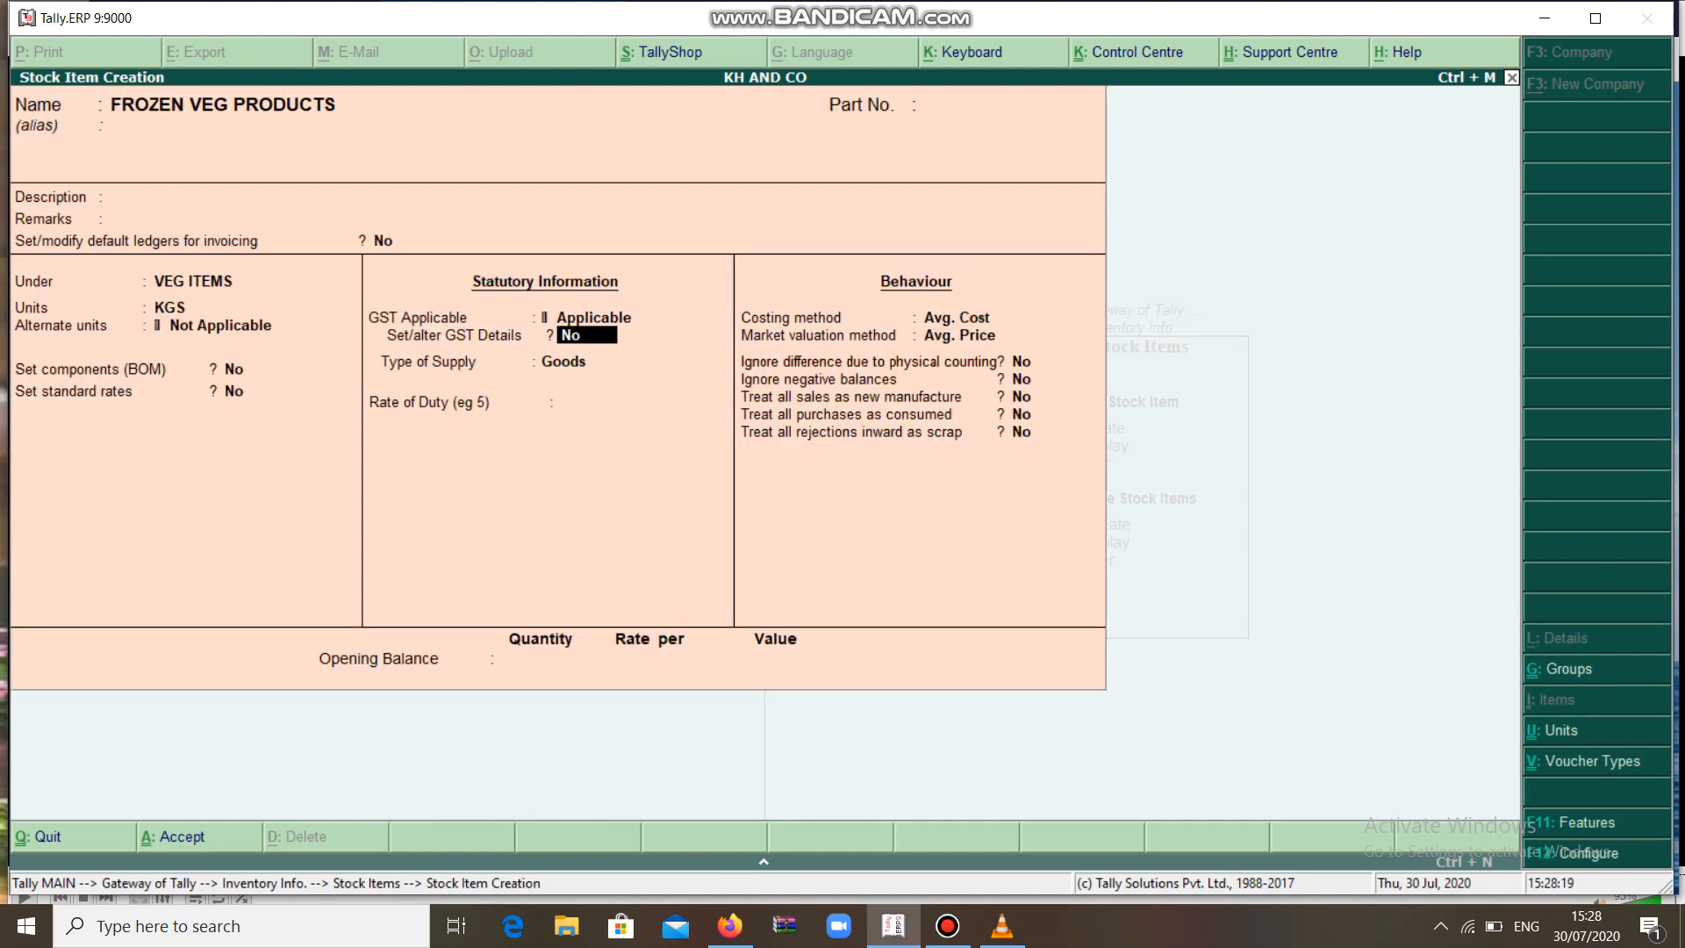
Enable the stock item's GST details, calculated On Value and Taxable with 0% integrated tax, keeping Goods as the supply type
{"action": "key", "text": "y"}
{"action": "key", "text": "Return"}
{"action": "key", "text": "Return"}
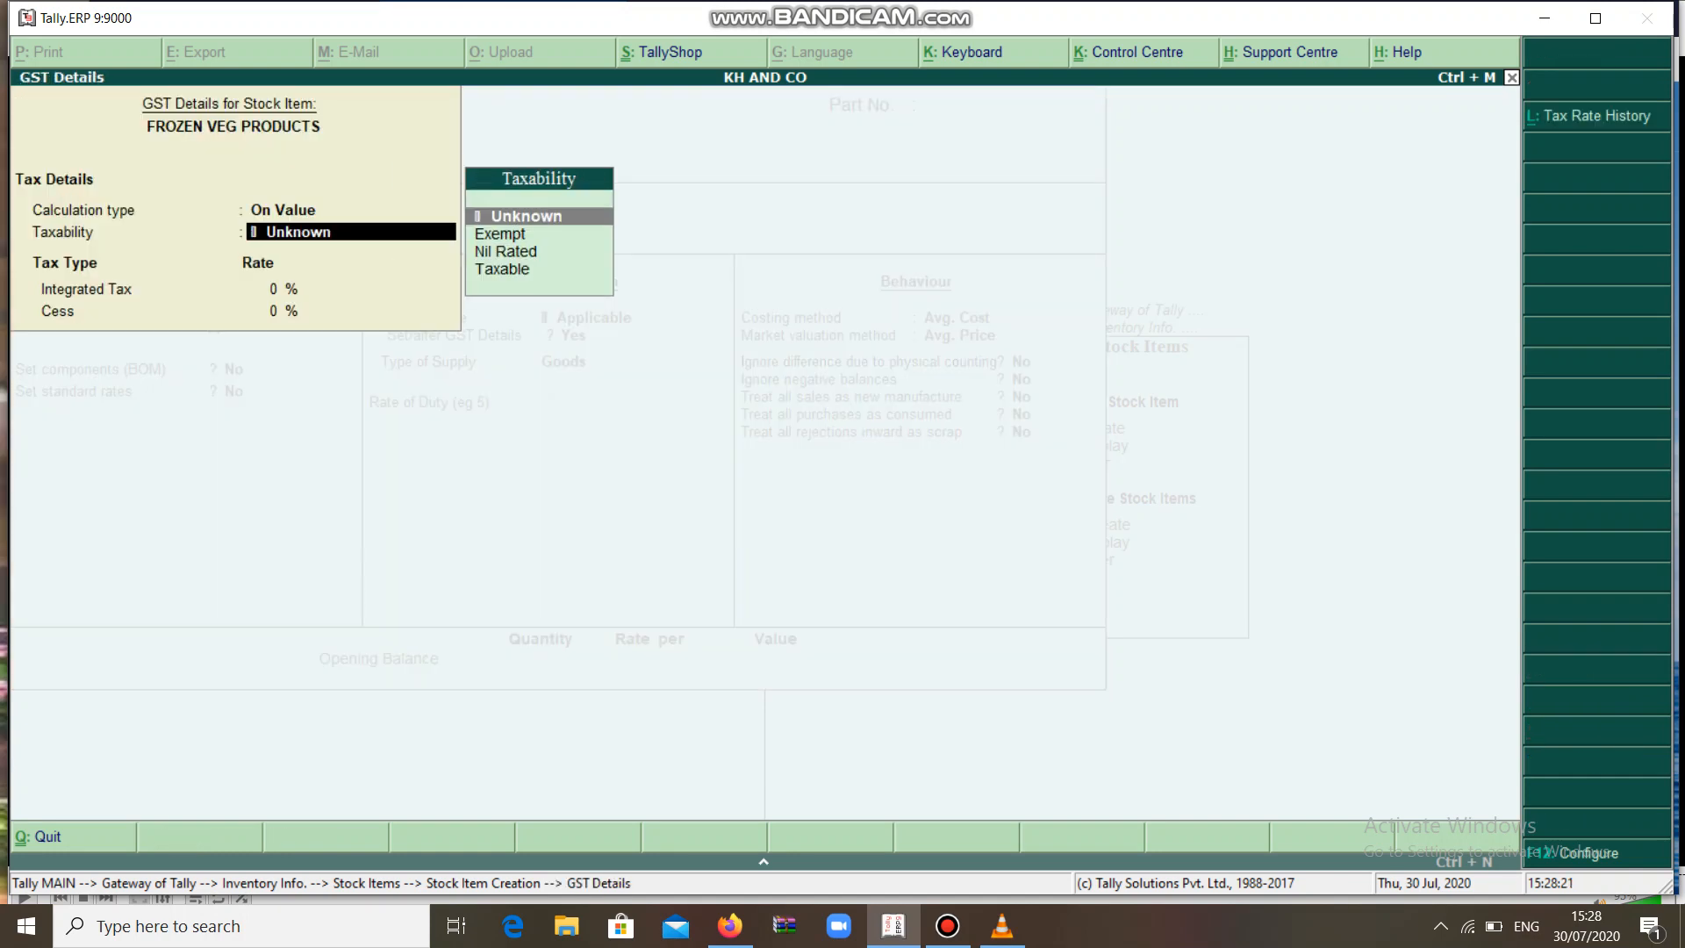
{"action": "key", "text": "Down"}
{"action": "key", "text": "Down"}
{"action": "key", "text": "Down"}
{"action": "key", "text": "Return"}
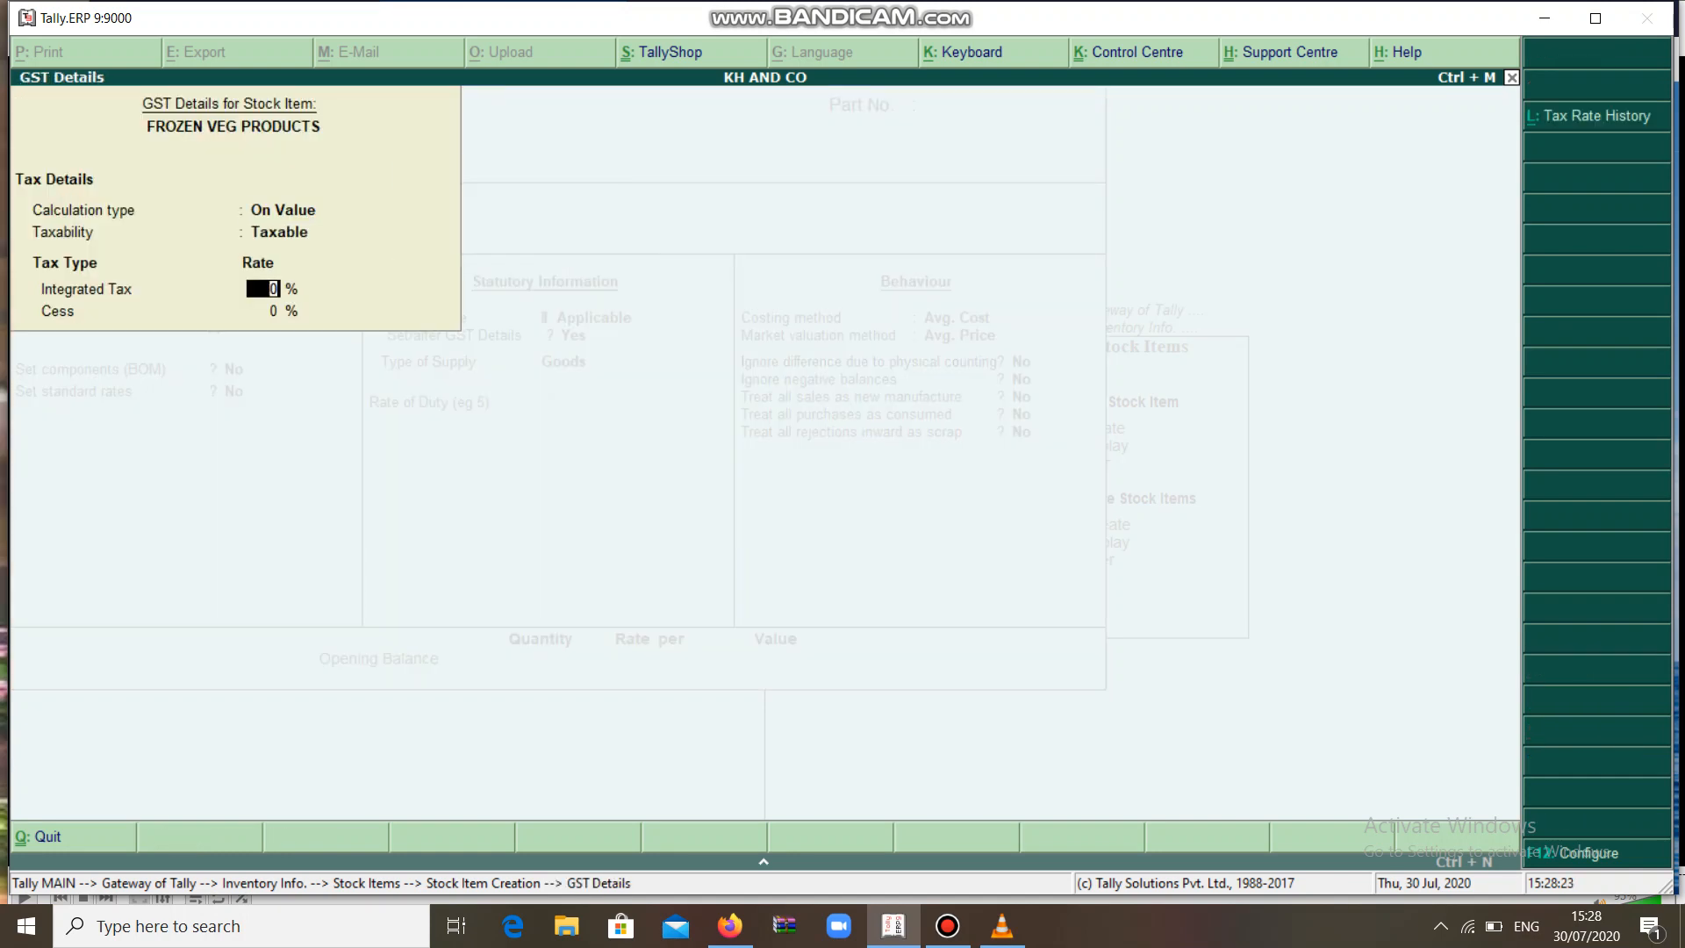
{"action": "key", "text": "Return"}
{"action": "key", "text": "Return"}
{"action": "key", "text": "Return"}
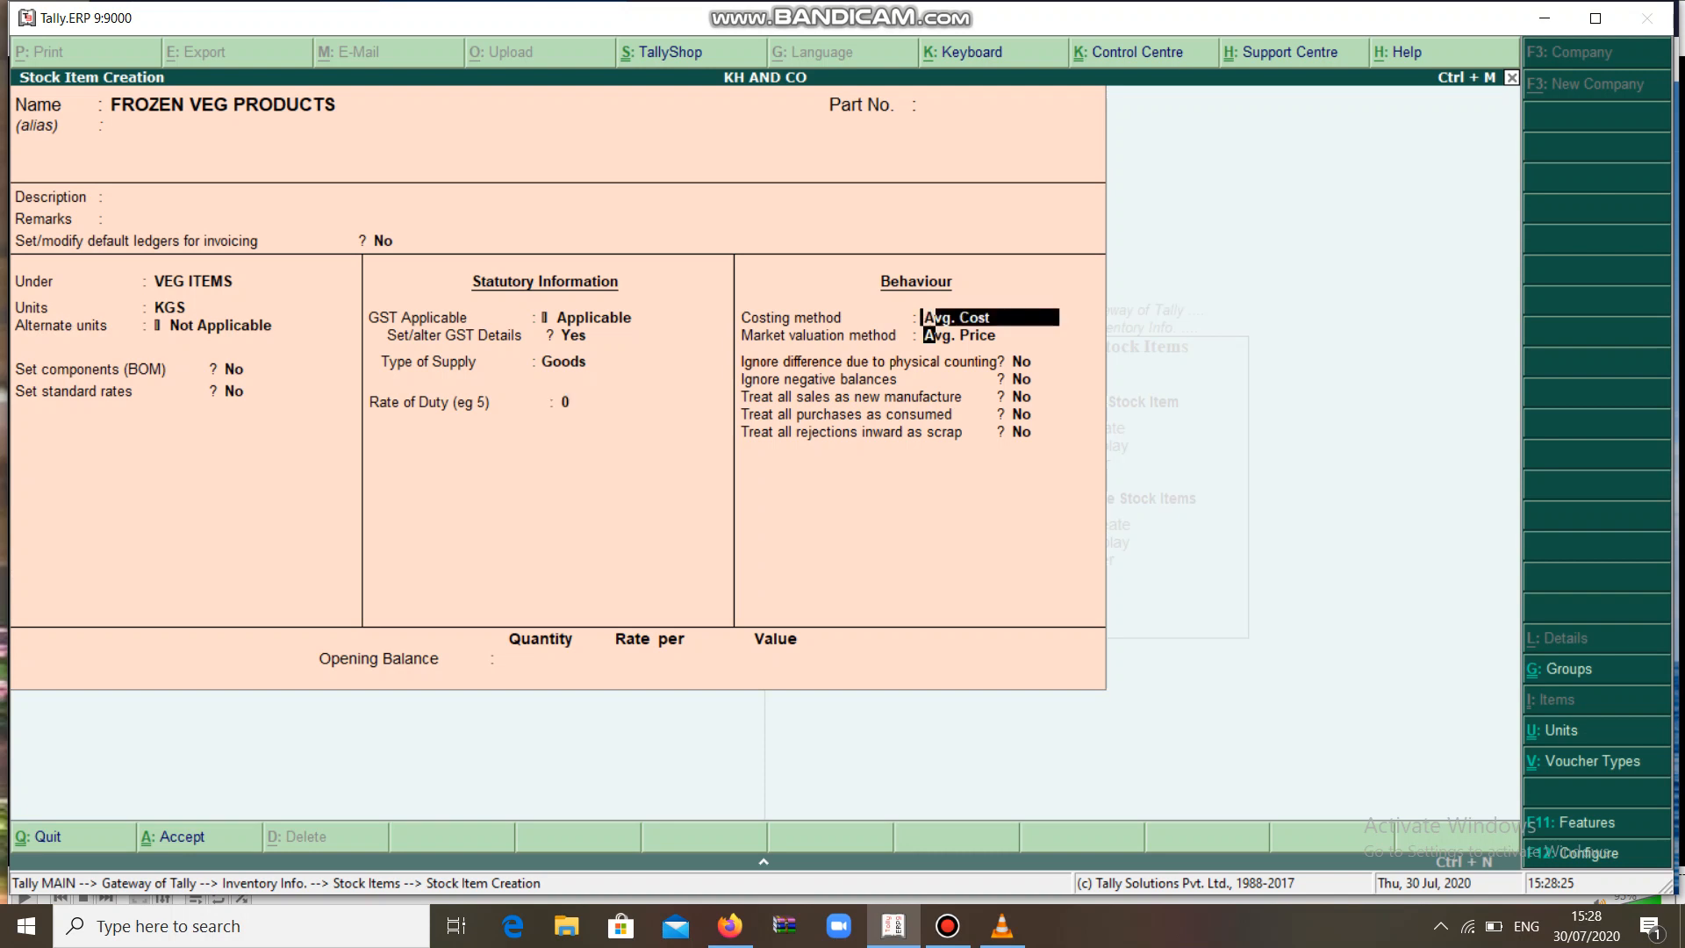
Keep the default costing, valuation and behaviour settings with no opening balance, and save FROZEN VEG PRODUCTS
{"action": "key", "text": "Return"}
{"action": "key", "text": "Return"}
{"action": "key", "text": "Return"}
{"action": "key", "text": "Return"}
{"action": "key", "text": "Return"}
{"action": "key", "text": "Return"}
{"action": "key", "text": "Return"}
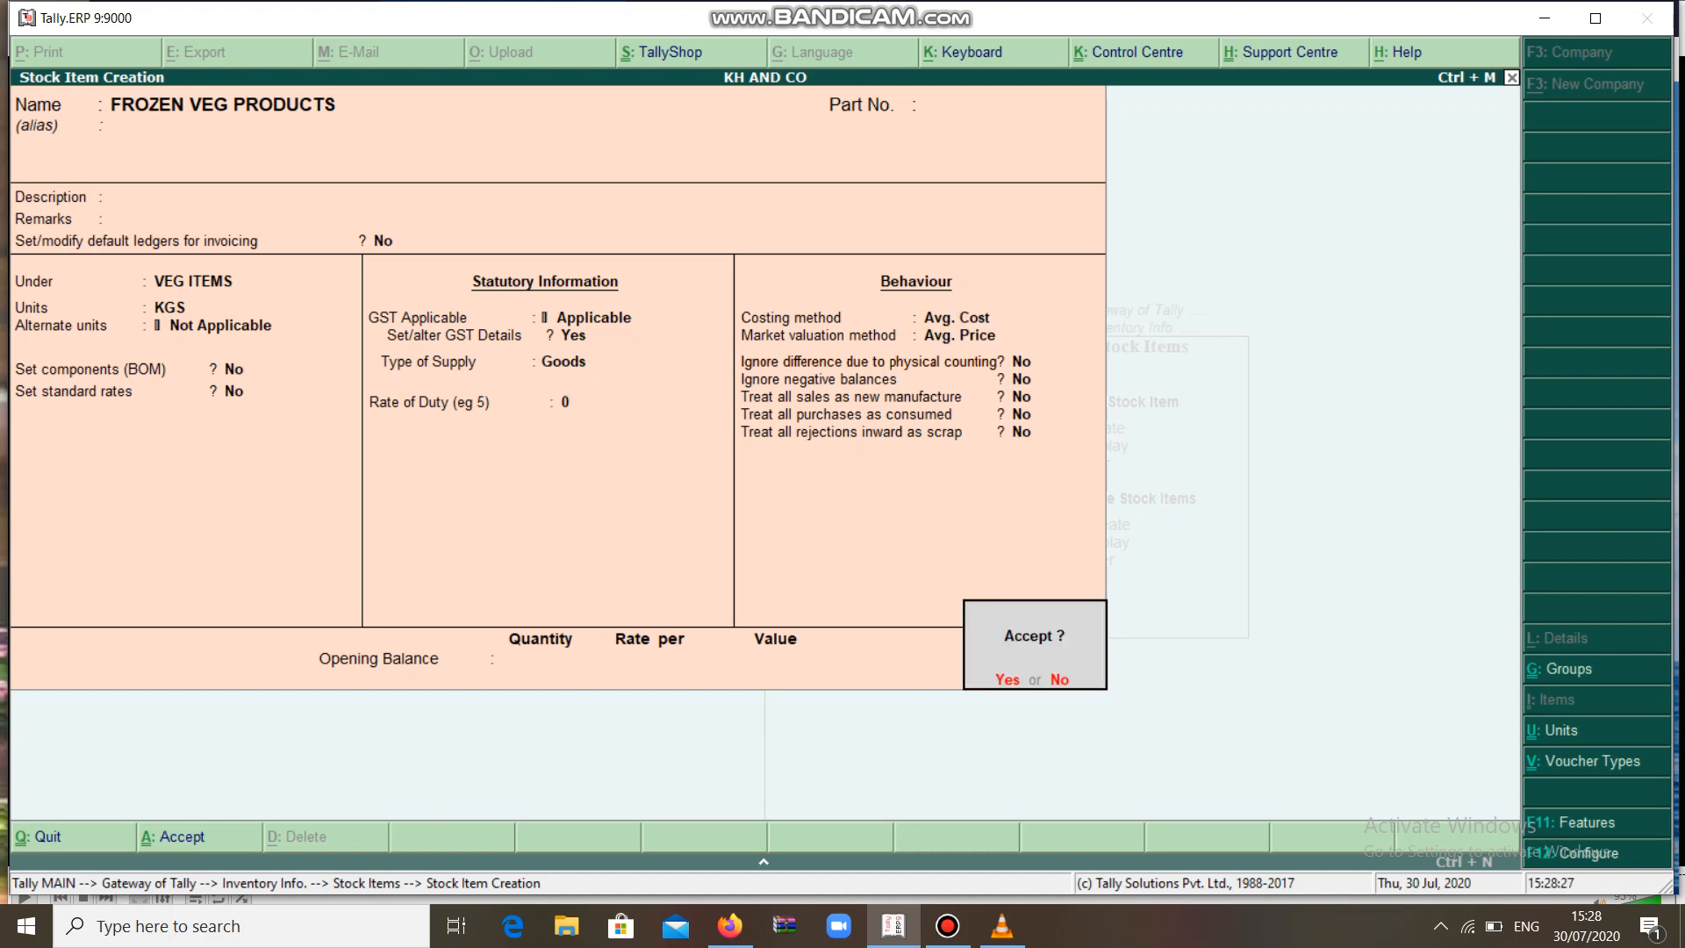
{"action": "key", "text": "Return"}
Name the next stock item TEA , COFFEE , SPICES and leave its alias, part number, description and remarks empty
{"action": "type", "text": "TR"}
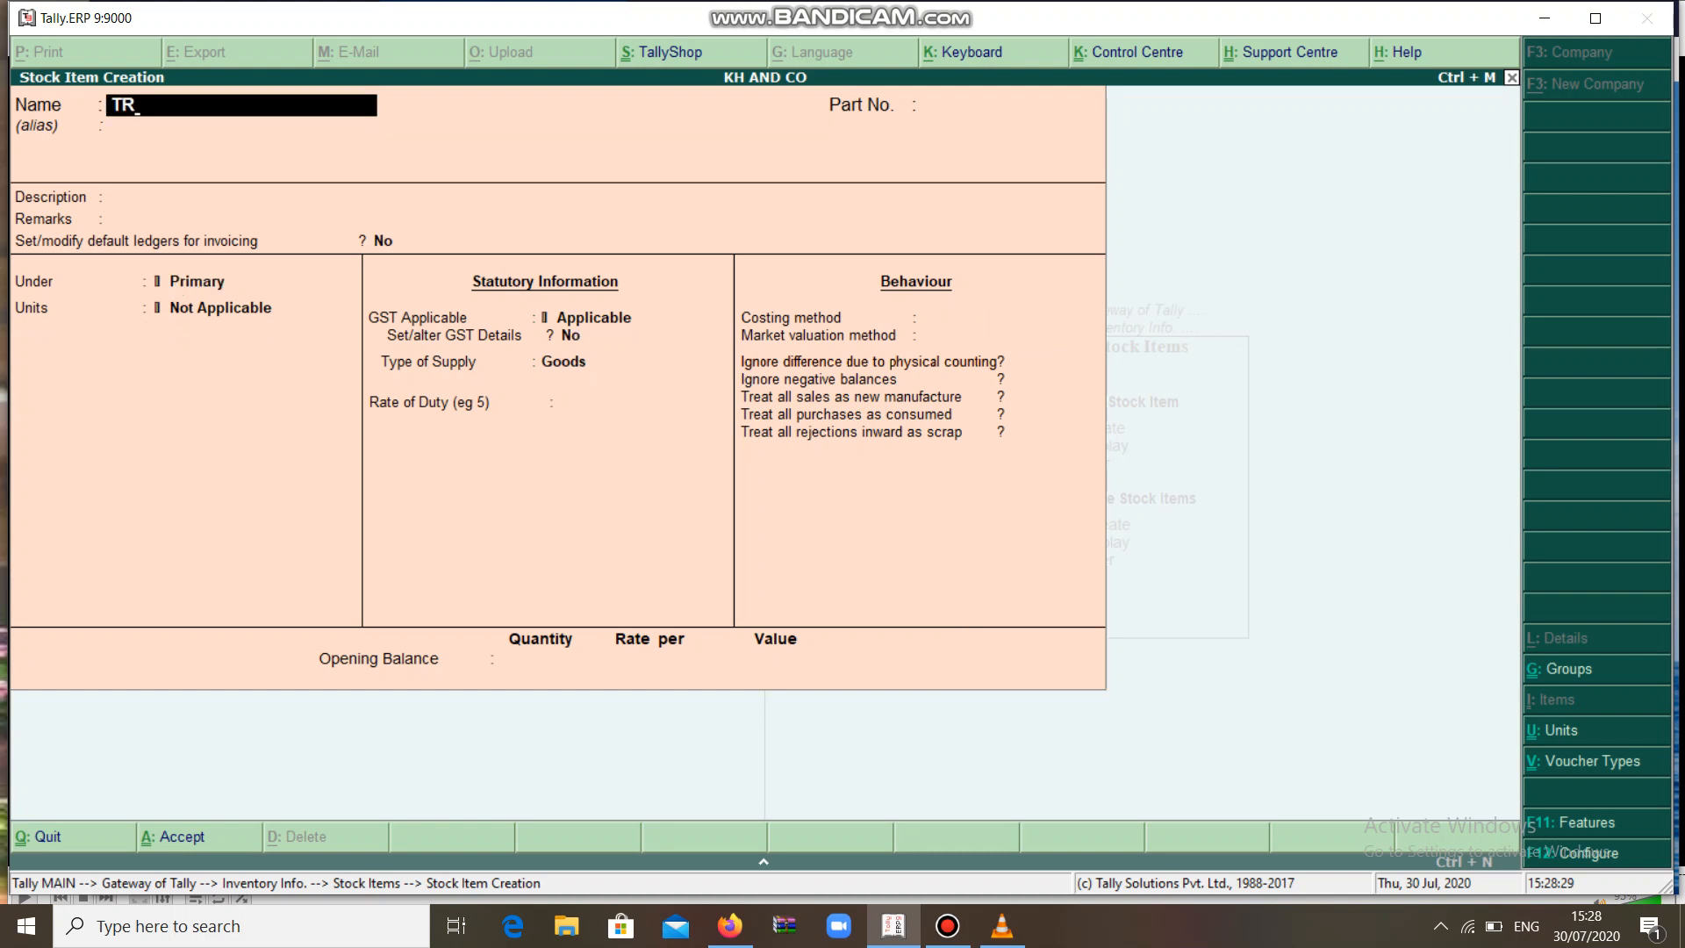
{"action": "key", "text": "BackSpace"}
{"action": "type", "text": "EA"}
{"action": "type", "text": " /"}
{"action": "type", "text": " COFFEE"}
{"action": "type", "text": " , SPICES"}
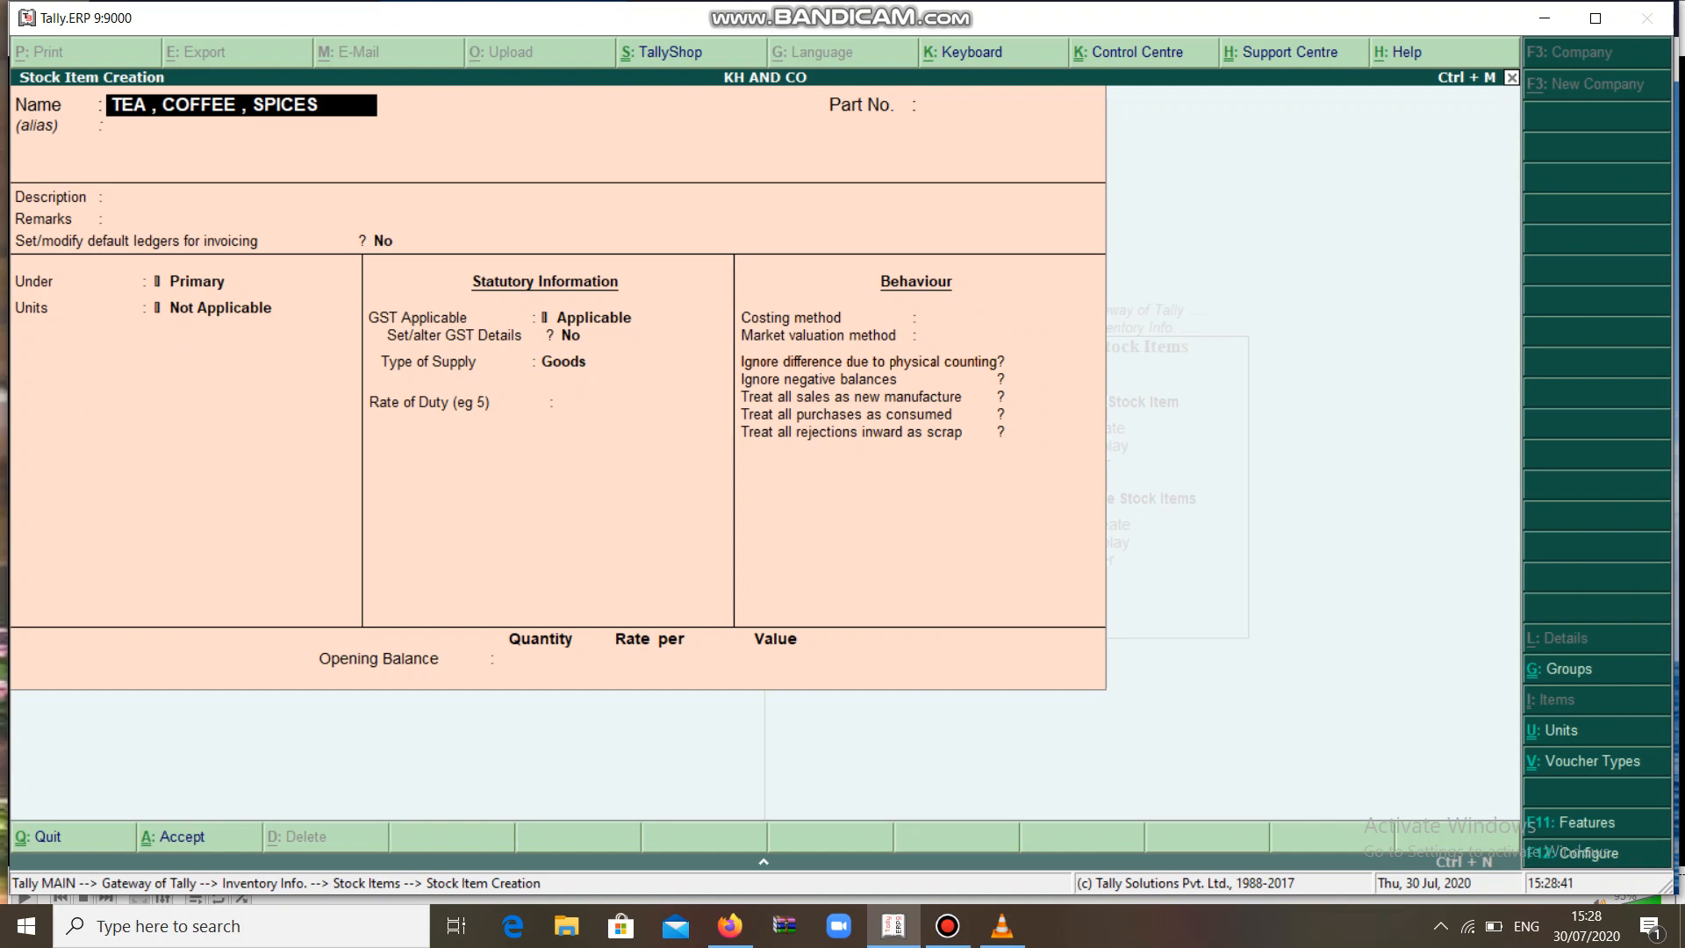
{"action": "key", "text": "Return"}
{"action": "key", "text": "Return"}
{"action": "key", "text": "Return"}
{"action": "key", "text": "Return"}
{"action": "key", "text": "Return"}
{"action": "key", "text": "Return"}
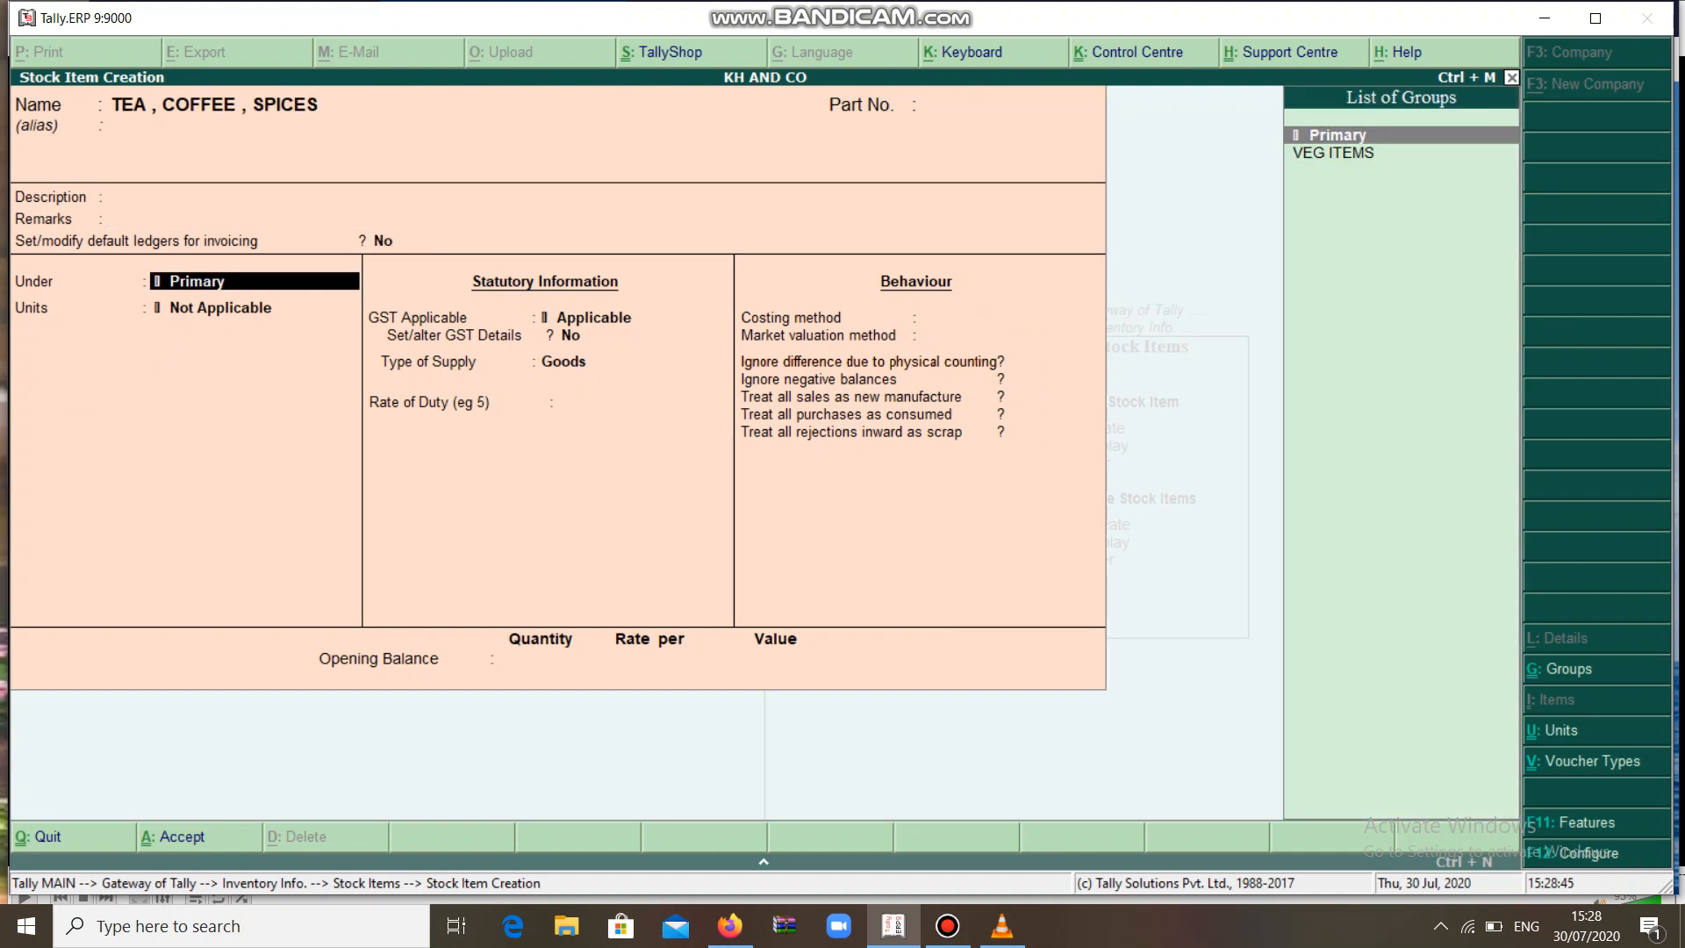
Create the stock group GROCERY under Primary with item quantities added, and assign it to the TEA , COFFEE , SPICES item
{"action": "key", "text": "alt+c"}
{"action": "type", "text": "GRO"}
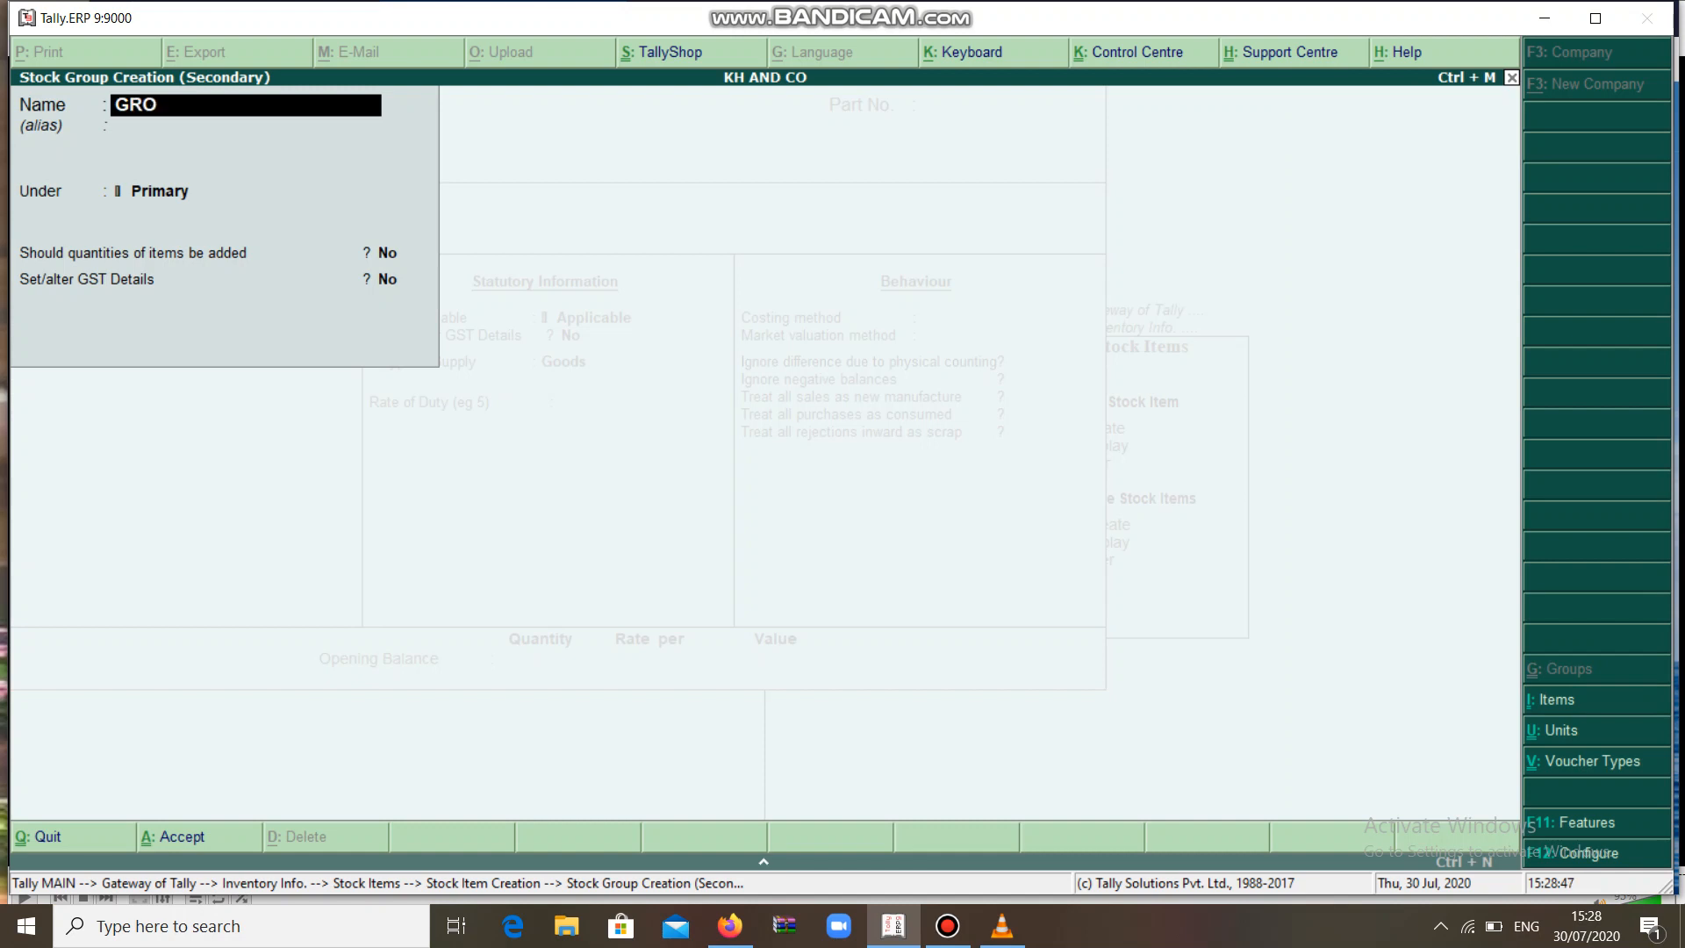
{"action": "type", "text": "CERY"}
{"action": "key", "text": "Return"}
{"action": "key", "text": "Return"}
{"action": "key", "text": "Return"}
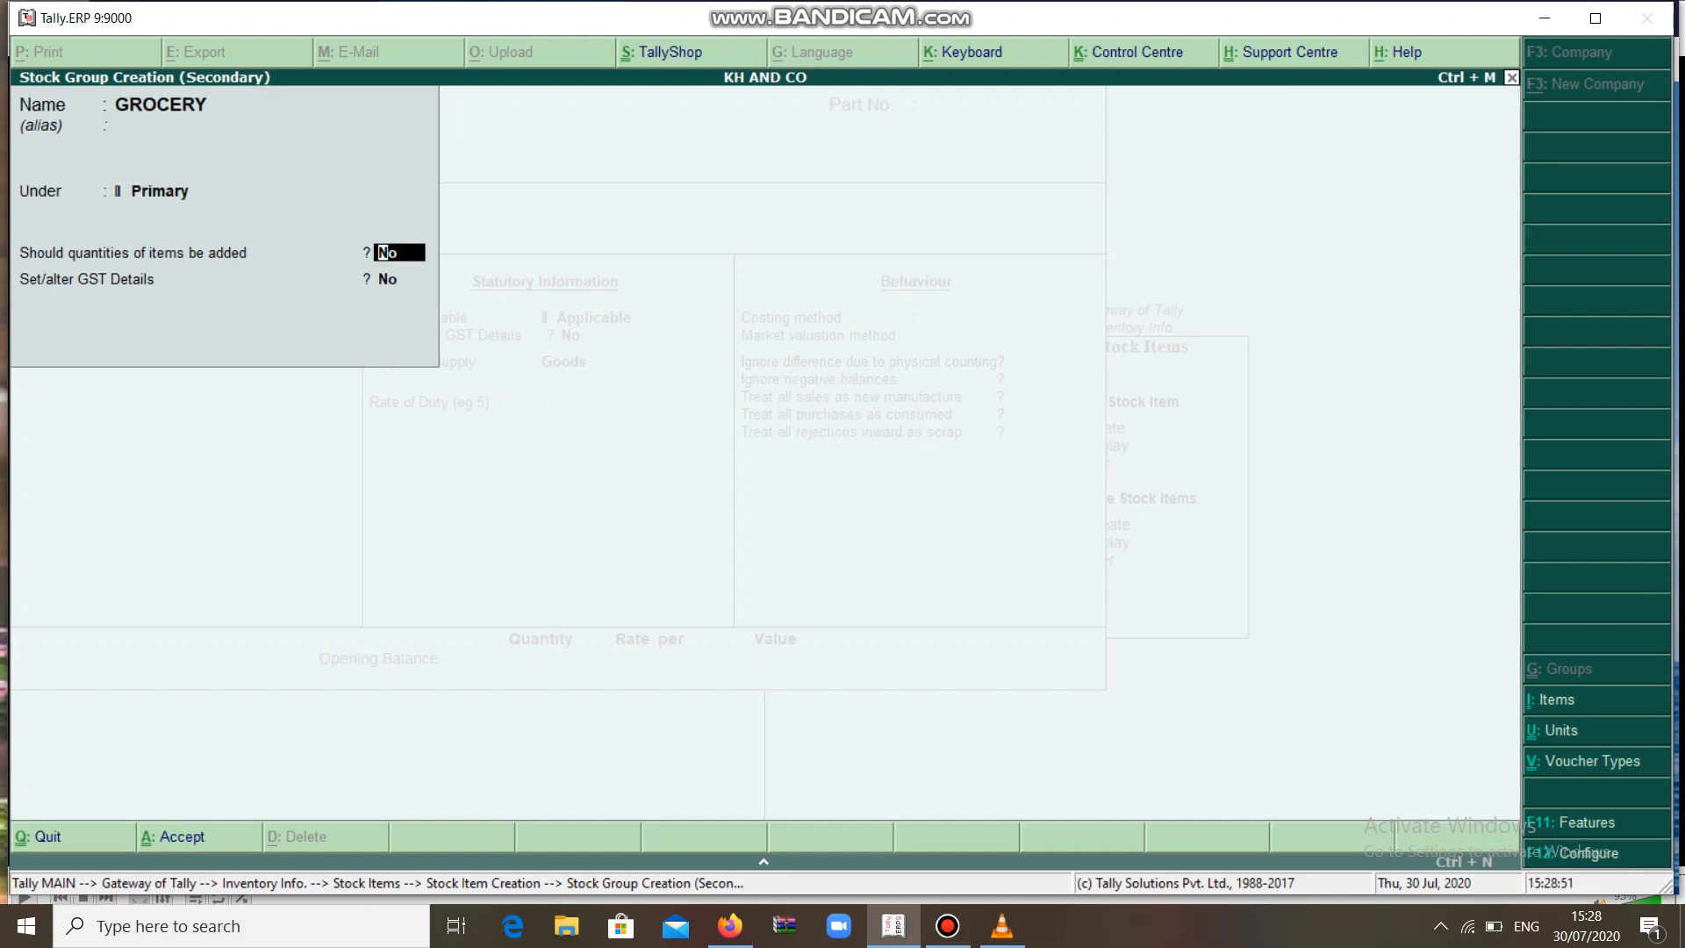
{"action": "type", "text": "Y"}
{"action": "key", "text": "Return"}
{"action": "key", "text": "Return"}
{"action": "key", "text": "Return"}
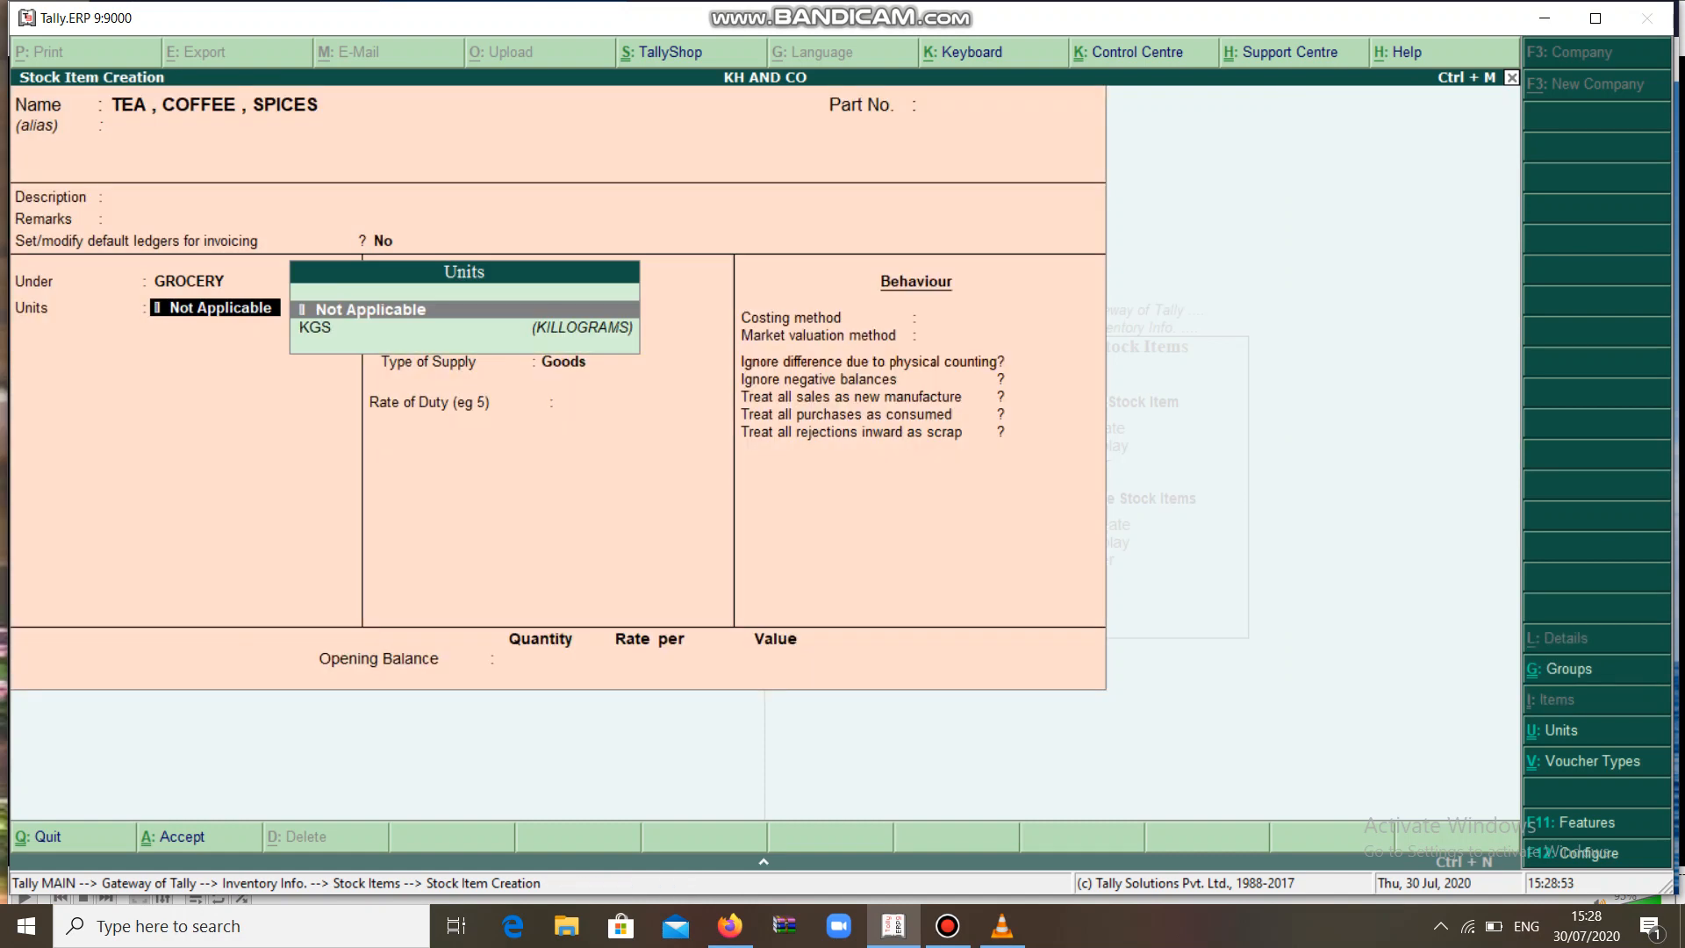
Set the item's unit to KGS without alternate units, components or standard rates, and keep GST as Applicable
{"action": "key", "text": "Down"}
{"action": "key", "text": "Return"}
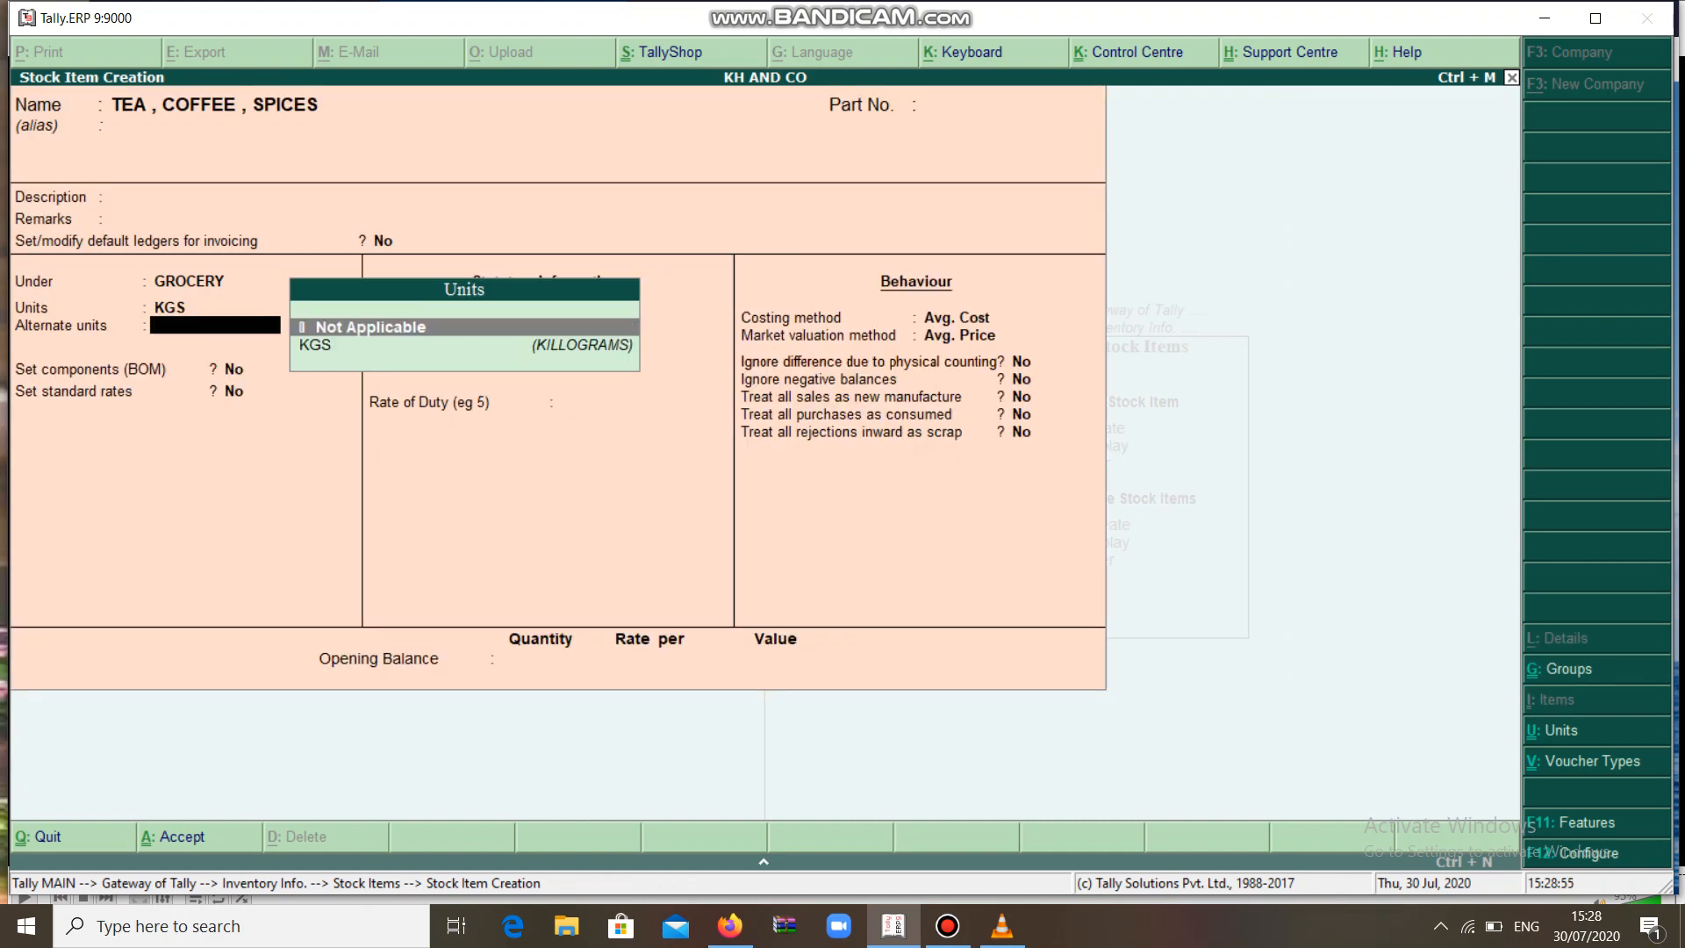
{"action": "key", "text": "Return"}
{"action": "key", "text": "Return"}
{"action": "key", "text": "Return"}
{"action": "key", "text": "Return"}
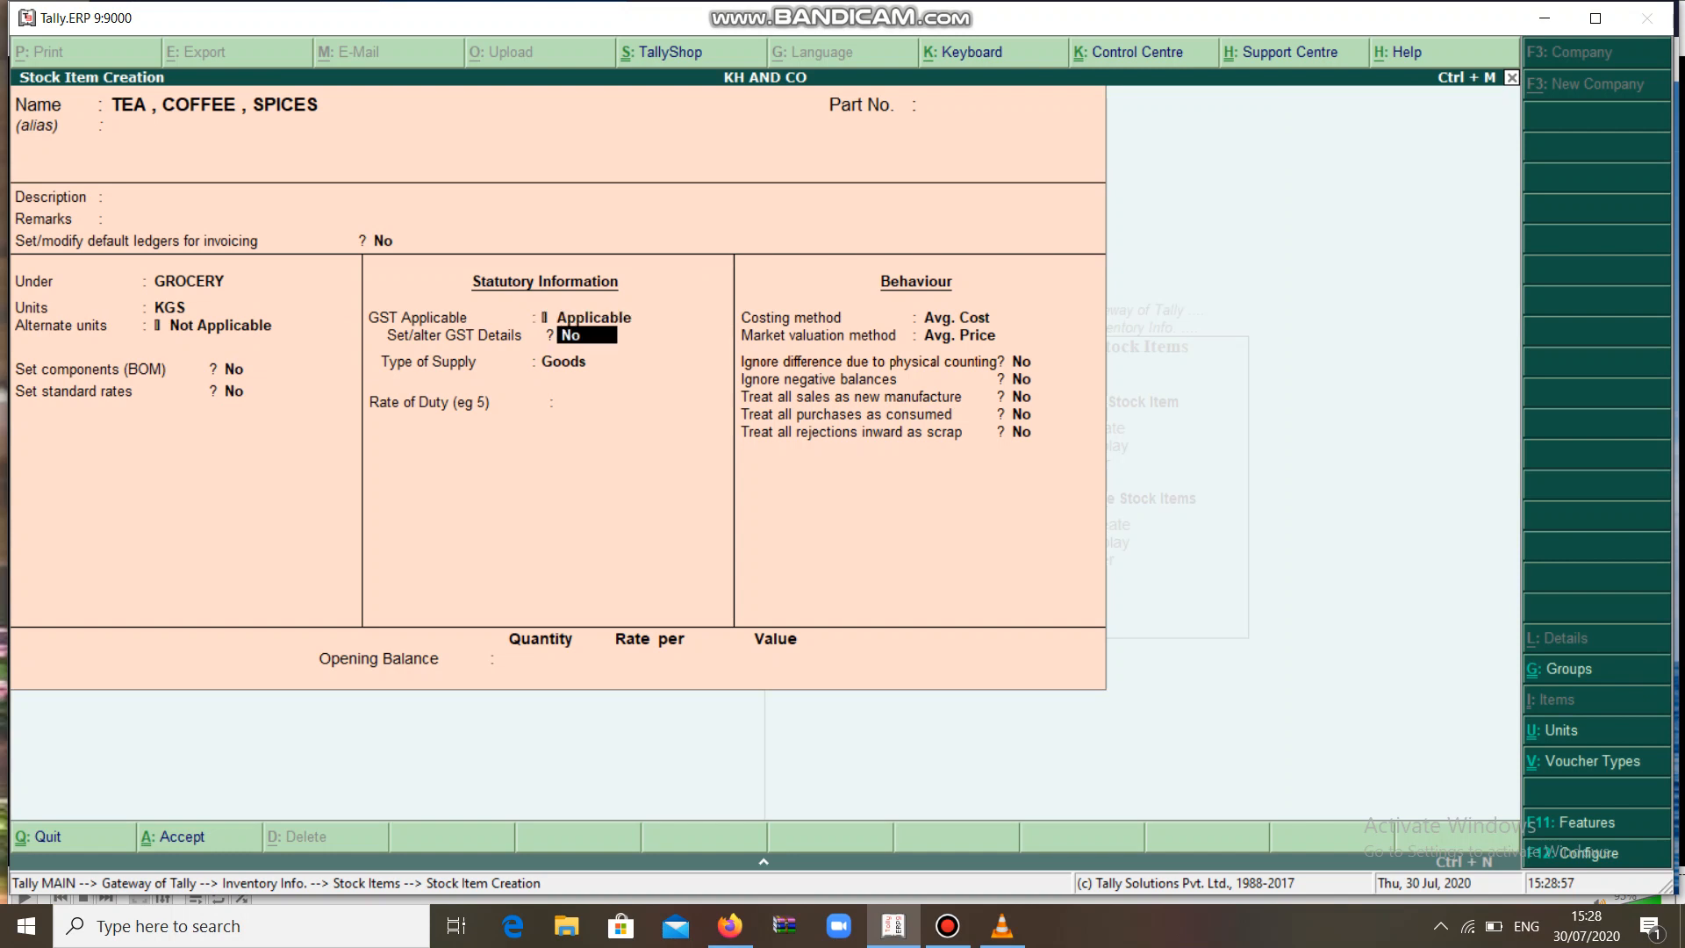
Enable the item's GST details, calculated On Value and Taxable with 5% integrated tax, keeping Goods as the supply type
{"action": "type", "text": "Y"}
{"action": "key", "text": "Return"}
{"action": "key", "text": "Return"}
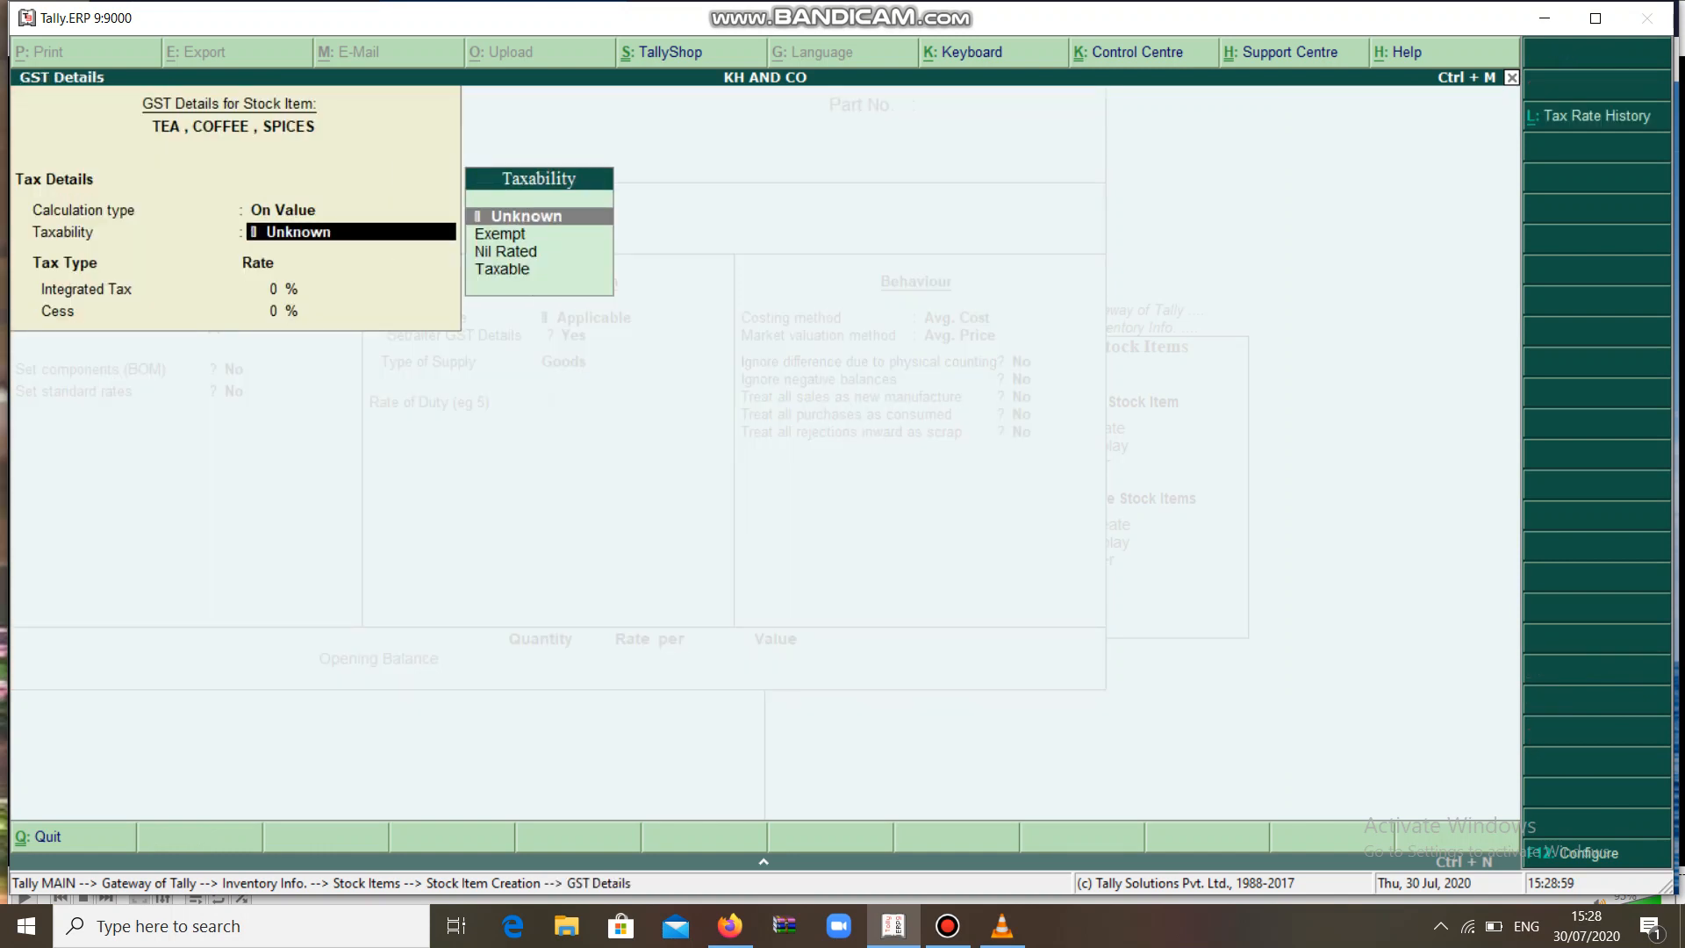
{"action": "key", "text": "Down"}
{"action": "key", "text": "Down"}
{"action": "key", "text": "Down"}
{"action": "key", "text": "Return"}
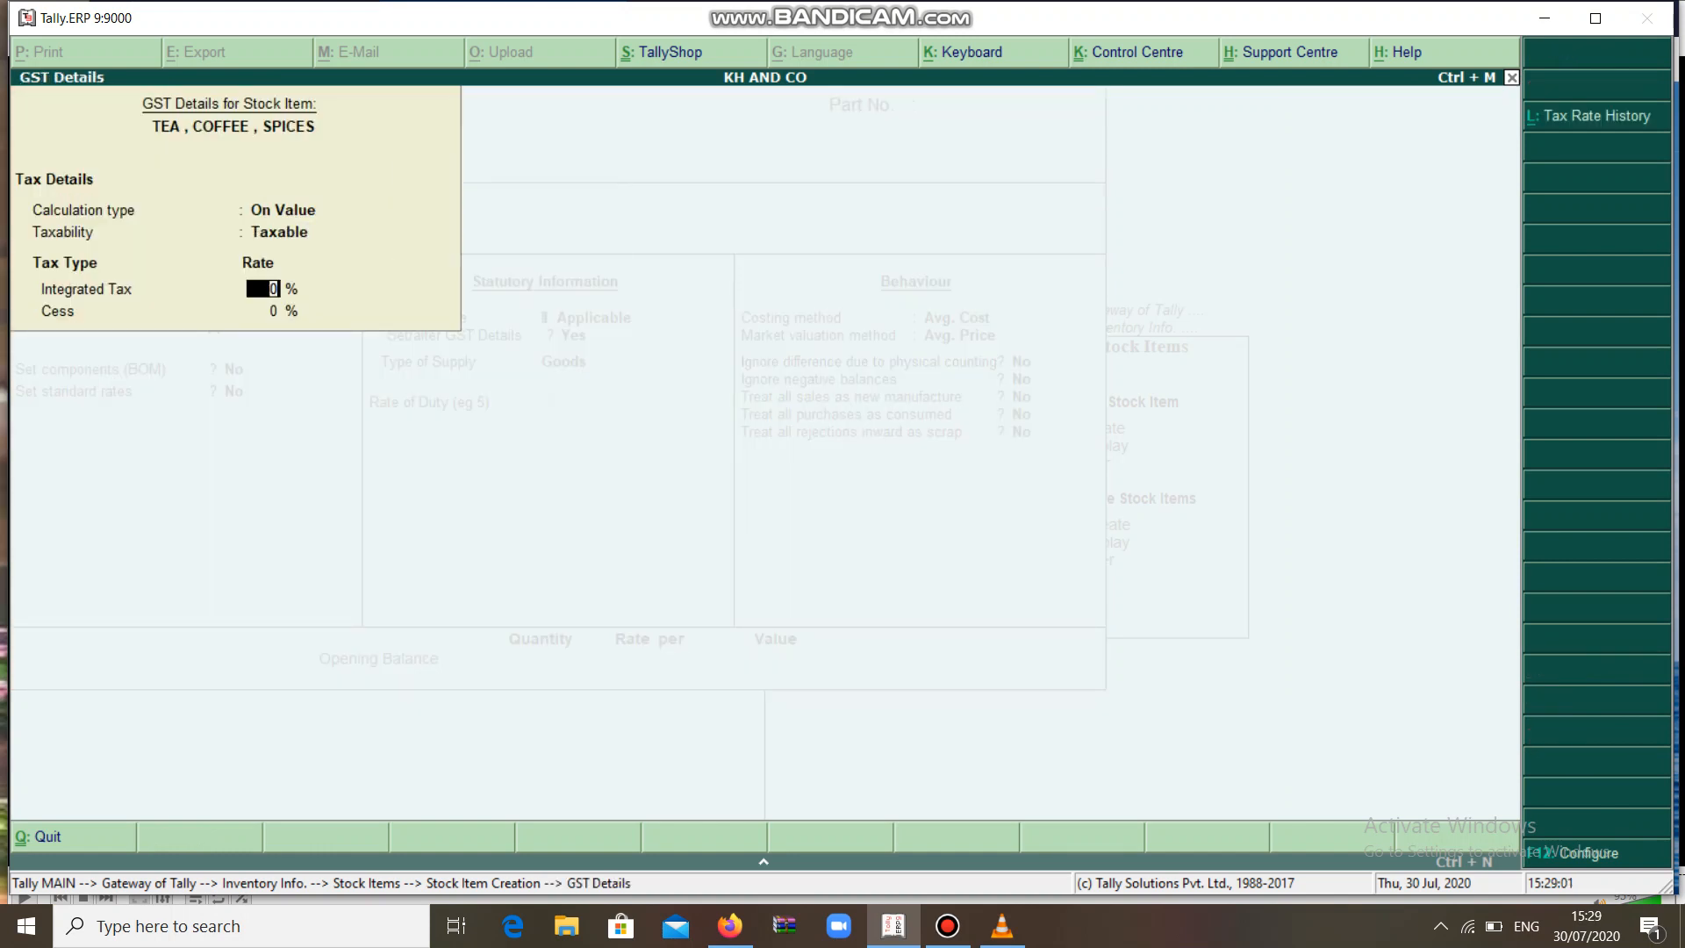
{"action": "type", "text": "5"}
{"action": "key", "text": "Return"}
{"action": "key", "text": "Return"}
{"action": "key", "text": "Return"}
{"action": "key", "text": "Return"}
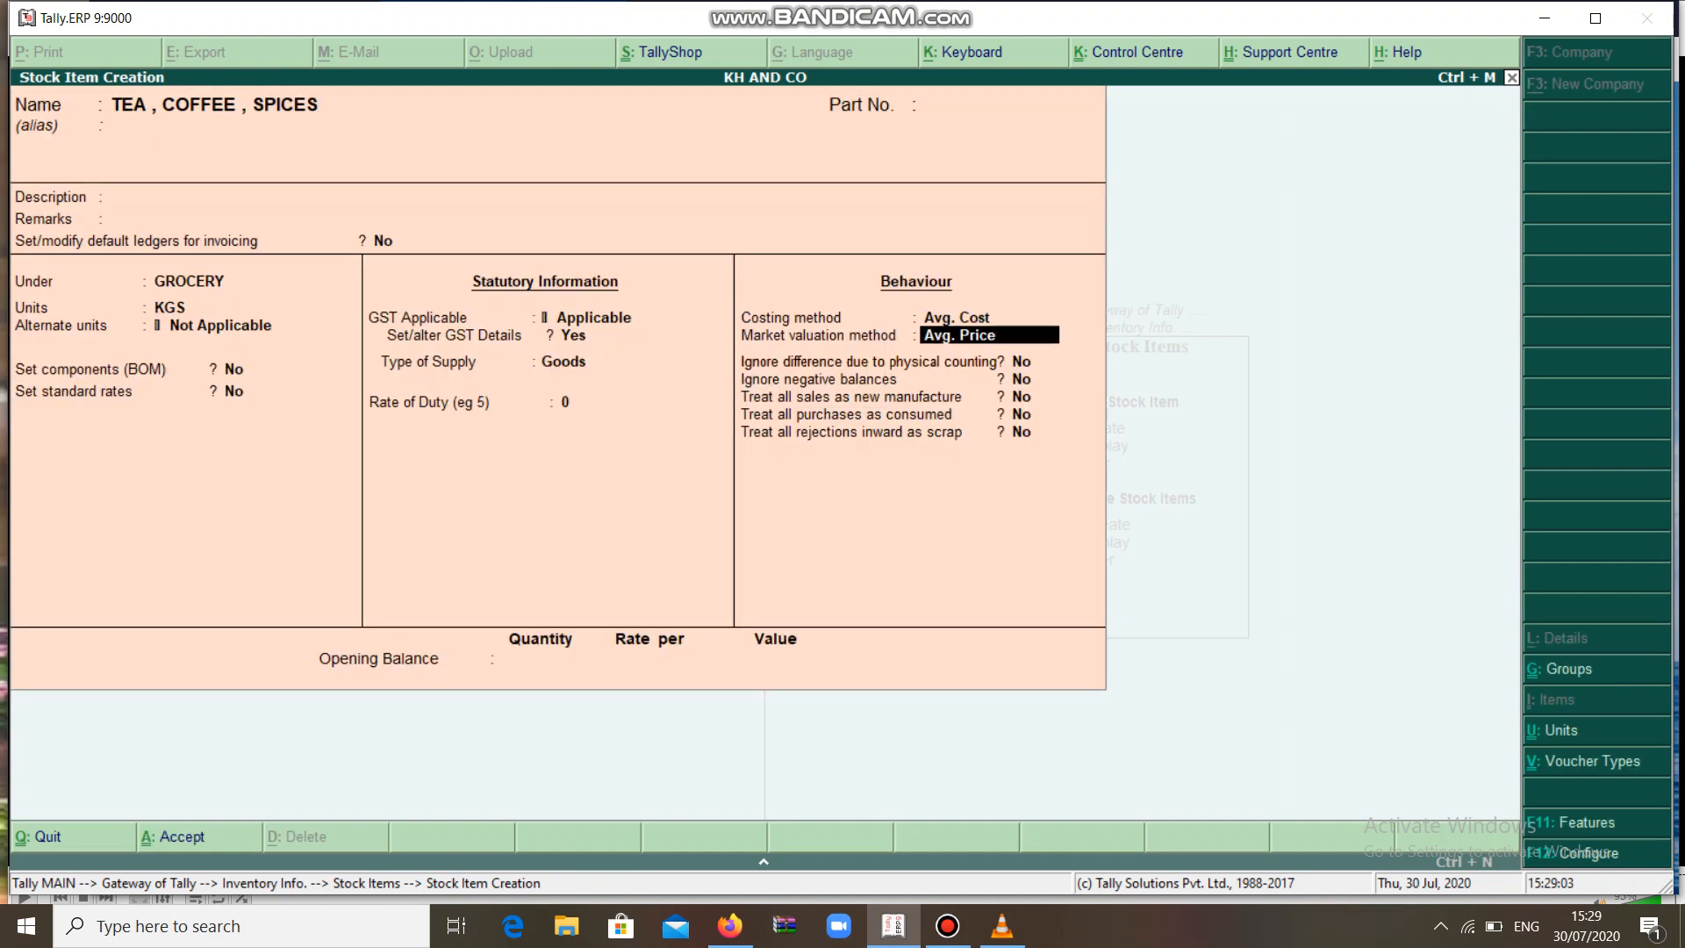
Keep the default valuation and behaviour settings with no opening balance, and save the TEA , COFFEE , SPICES item
{"action": "key", "text": "Return"}
{"action": "key", "text": "Return"}
{"action": "key", "text": "Return"}
{"action": "key", "text": "Return"}
{"action": "key", "text": "Return"}
{"action": "key", "text": "Return"}
{"action": "key", "text": "Return"}
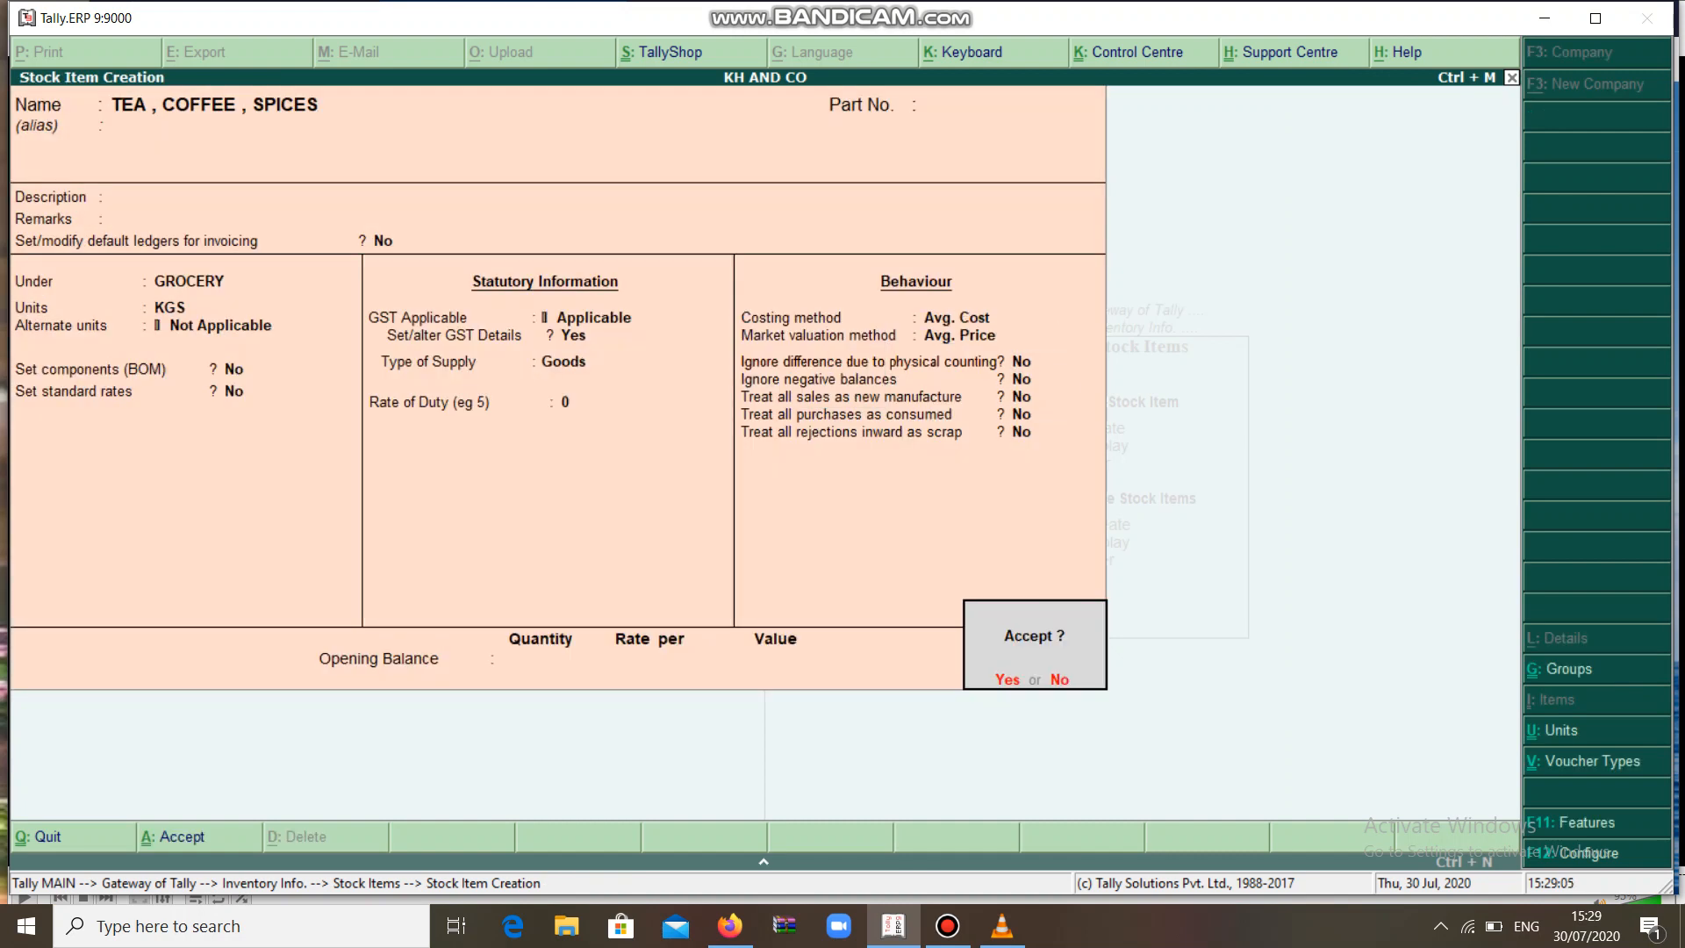
{"action": "key", "text": "Return"}
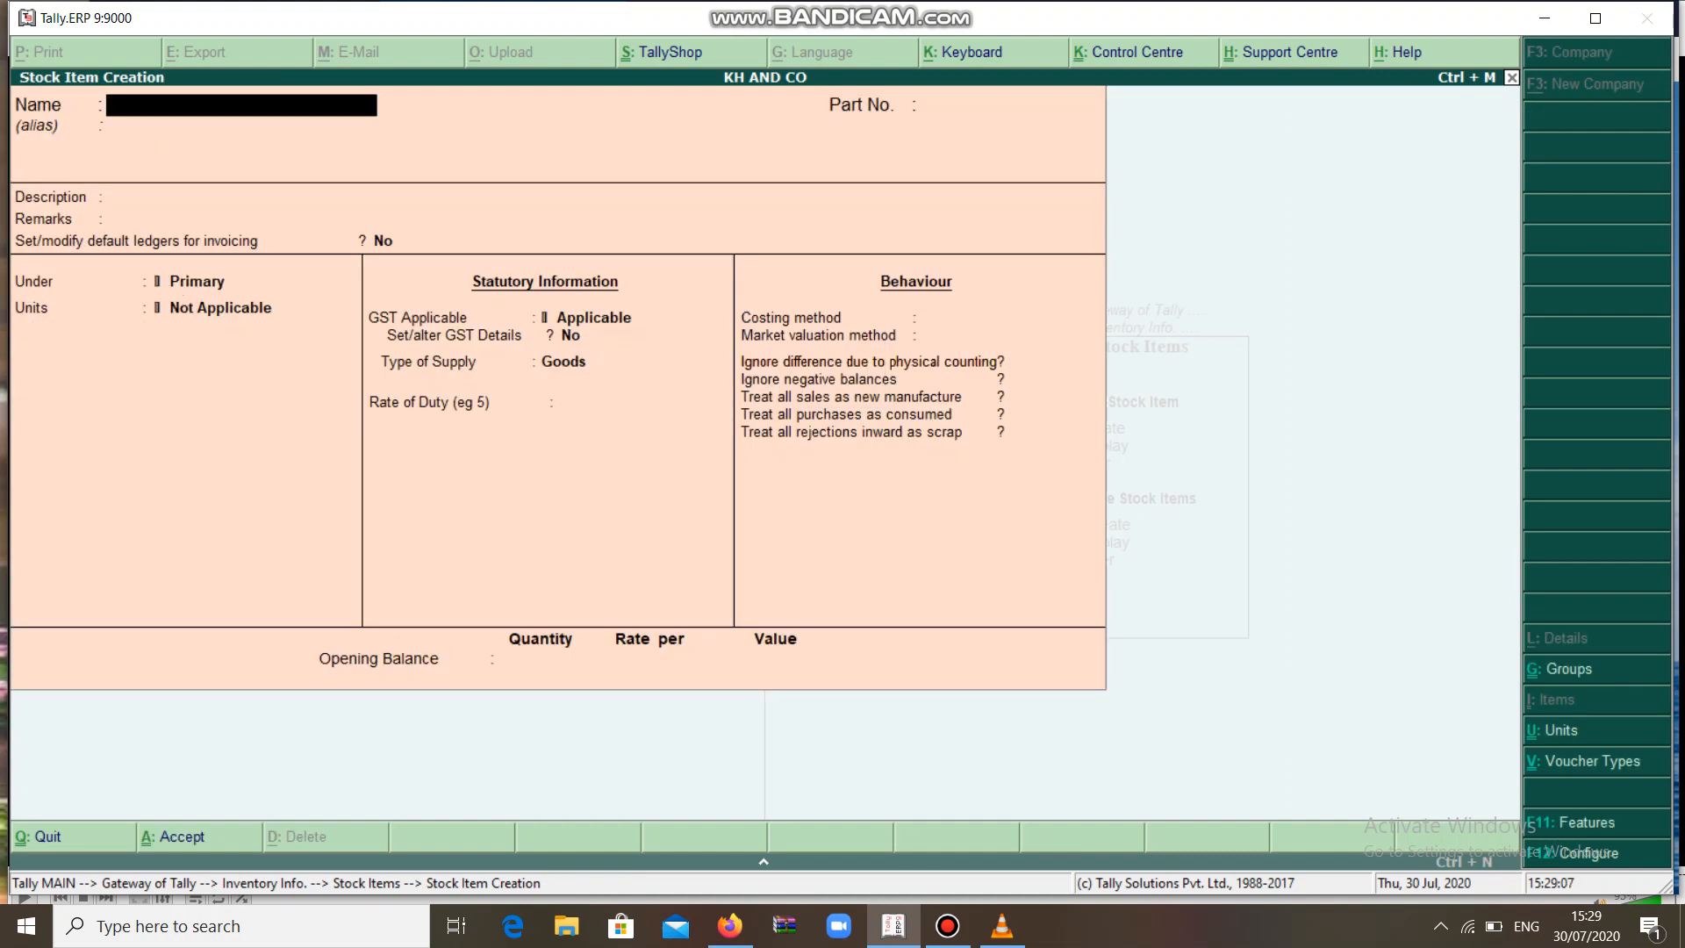
Leave stock item creation and start a sales voucher with reference number 1
{"action": "key", "text": "Escape"}
{"action": "key", "text": "Escape"}
{"action": "key", "text": "Escape"}
{"action": "key", "text": "Down"}
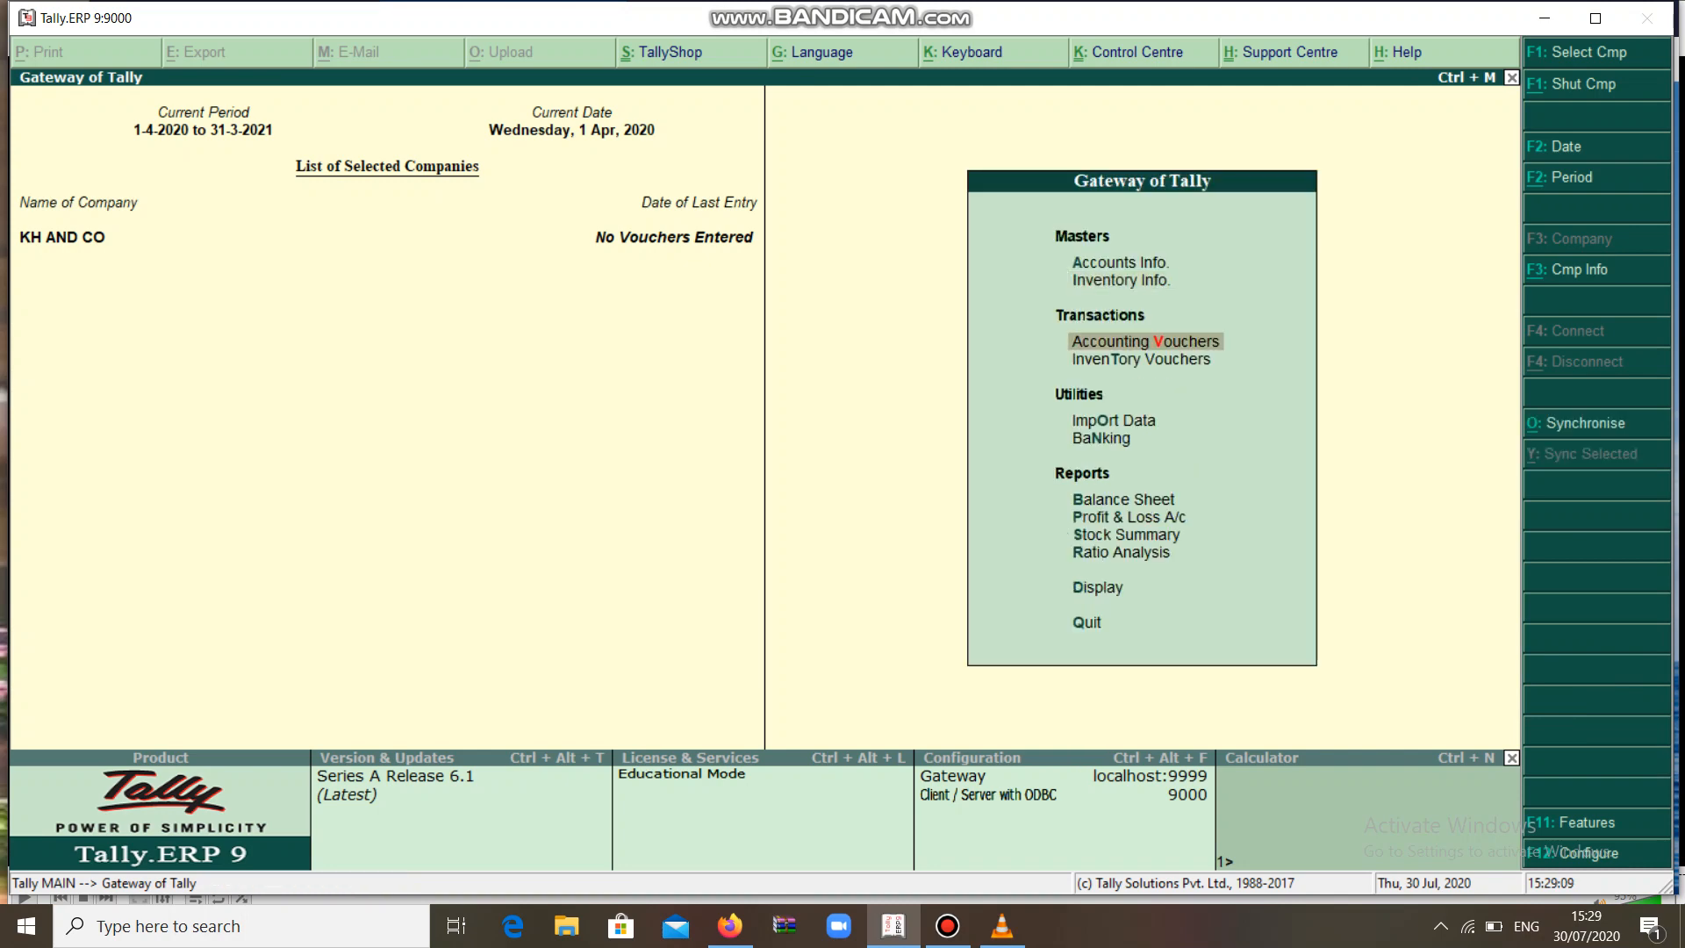
{"action": "key", "text": "Return"}
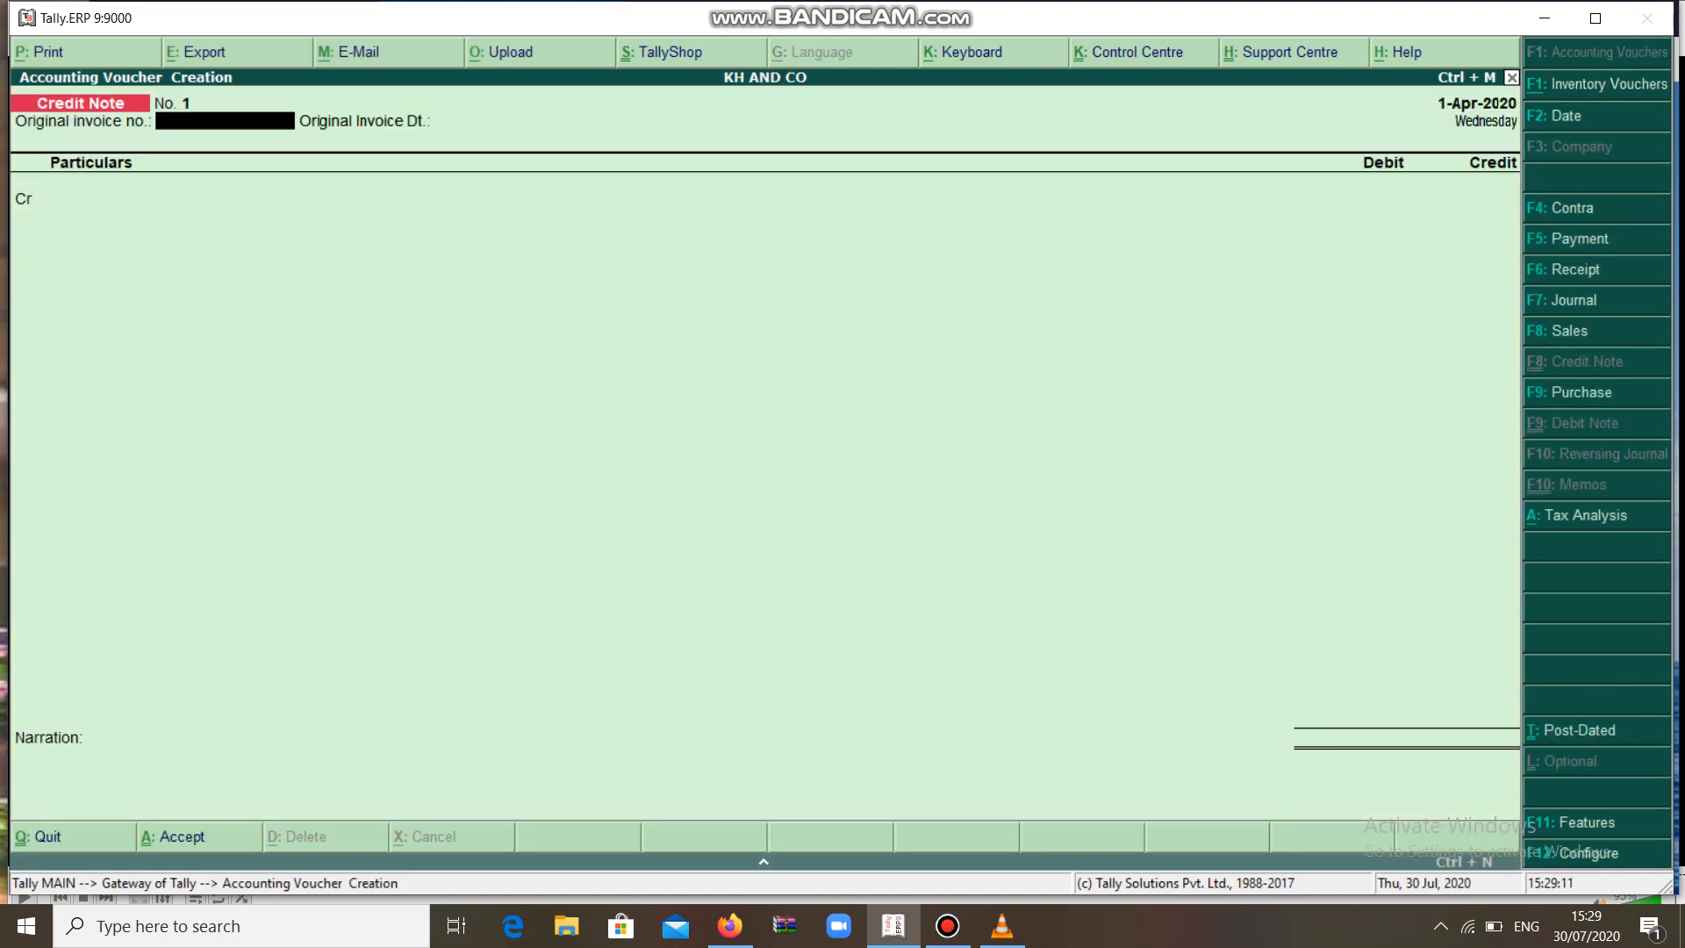
{"action": "key", "text": "F8"}
{"action": "type", "text": "1"}
{"action": "key", "text": "Return"}
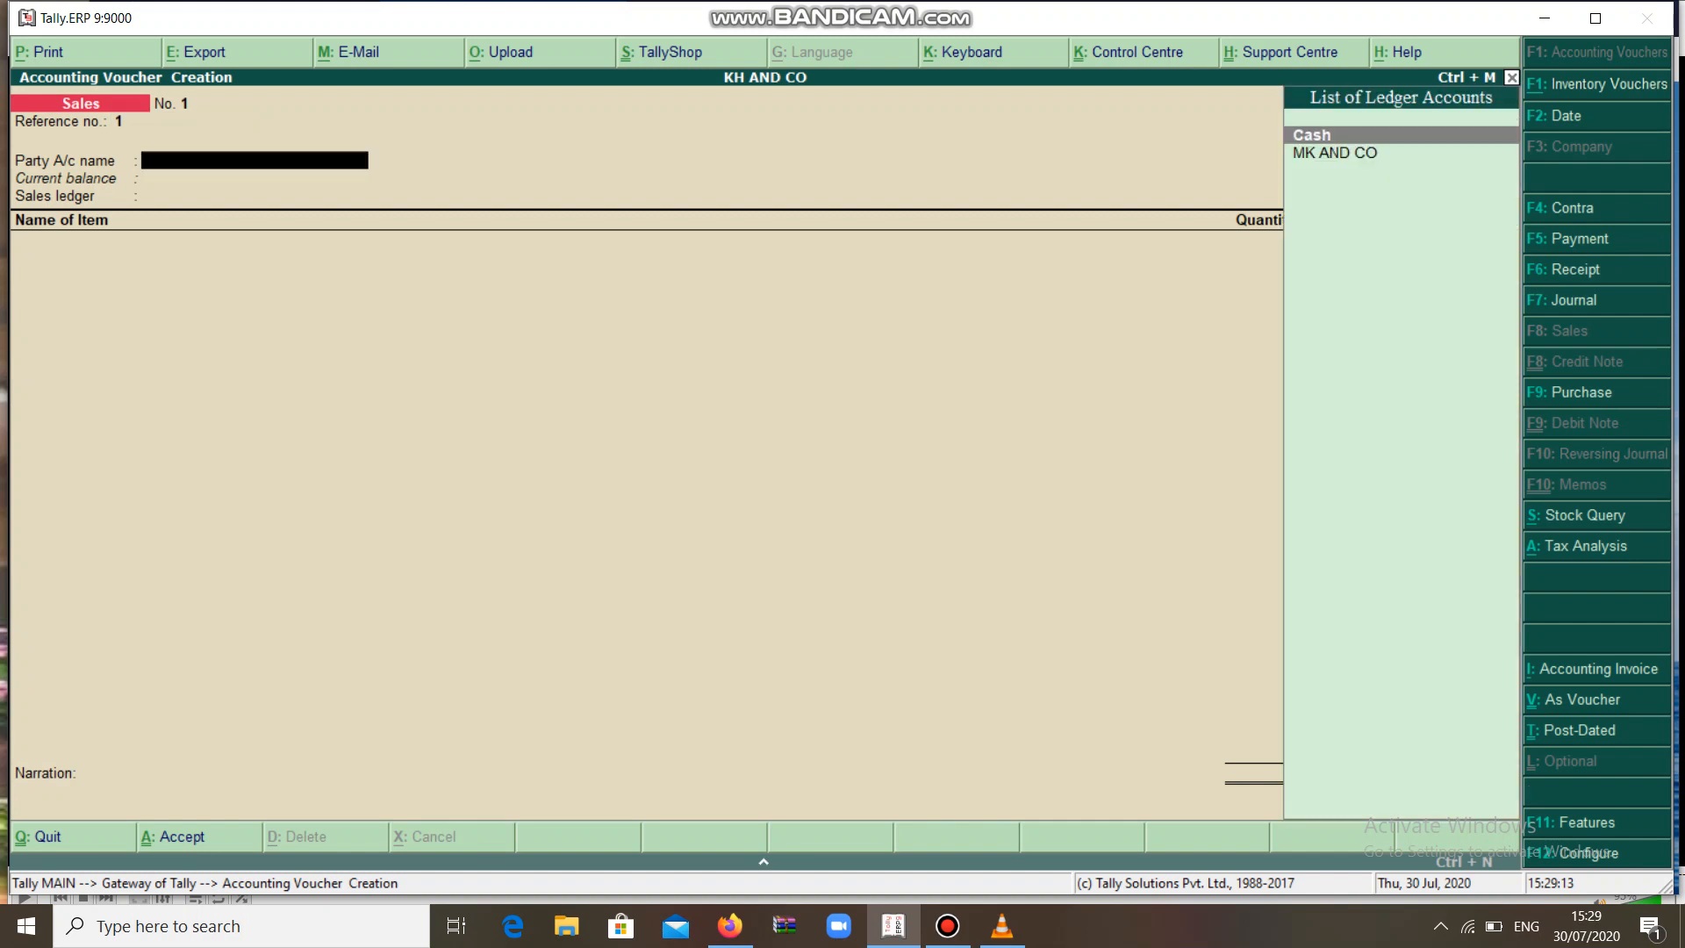
Select MK AND CO as the party account, leaving the despatch and order details blank and the buyer's details at their defaults
{"action": "key", "text": "Down"}
{"action": "key", "text": "Return"}
{"action": "key", "text": "Return"}
{"action": "key", "text": "Return"}
{"action": "key", "text": "Return"}
{"action": "key", "text": "Return"}
{"action": "key", "text": "Return"}
{"action": "key", "text": "Return"}
{"action": "key", "text": "Return"}
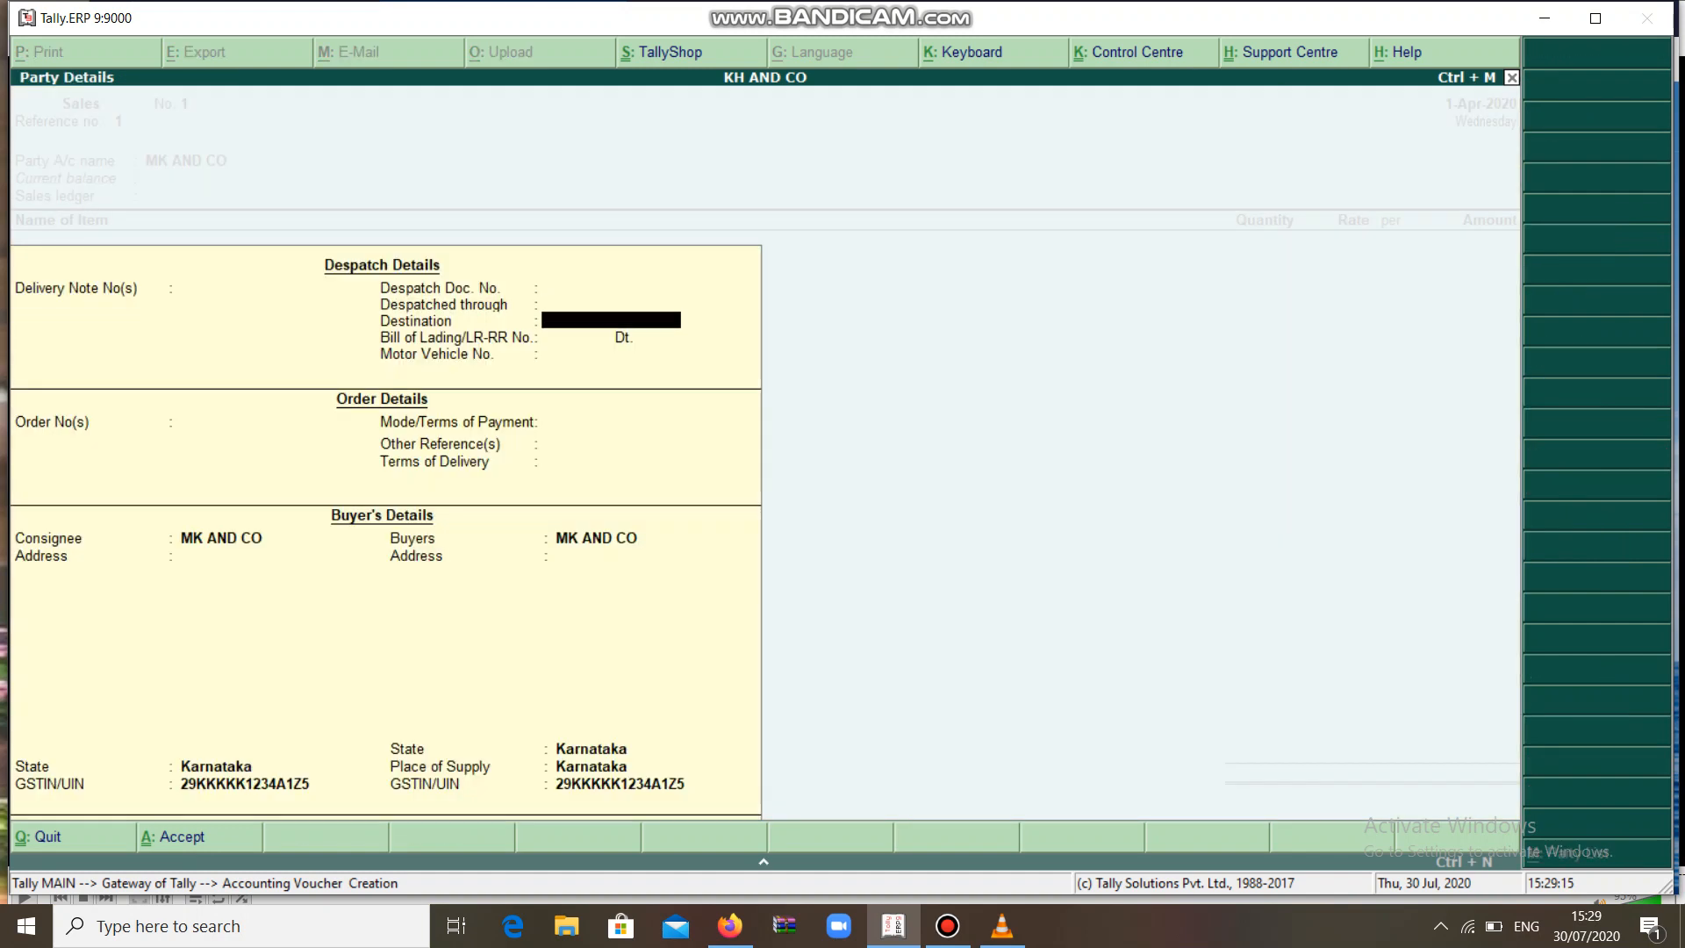
{"action": "key", "text": "Return"}
{"action": "key", "text": "Return"}
{"action": "key", "text": "Return"}
{"action": "key", "text": "Return"}
{"action": "key", "text": "Return"}
{"action": "key", "text": "Return"}
{"action": "key", "text": "Return"}
{"action": "key", "text": "Return"}
{"action": "key", "text": "Return"}
{"action": "key", "text": "Return"}
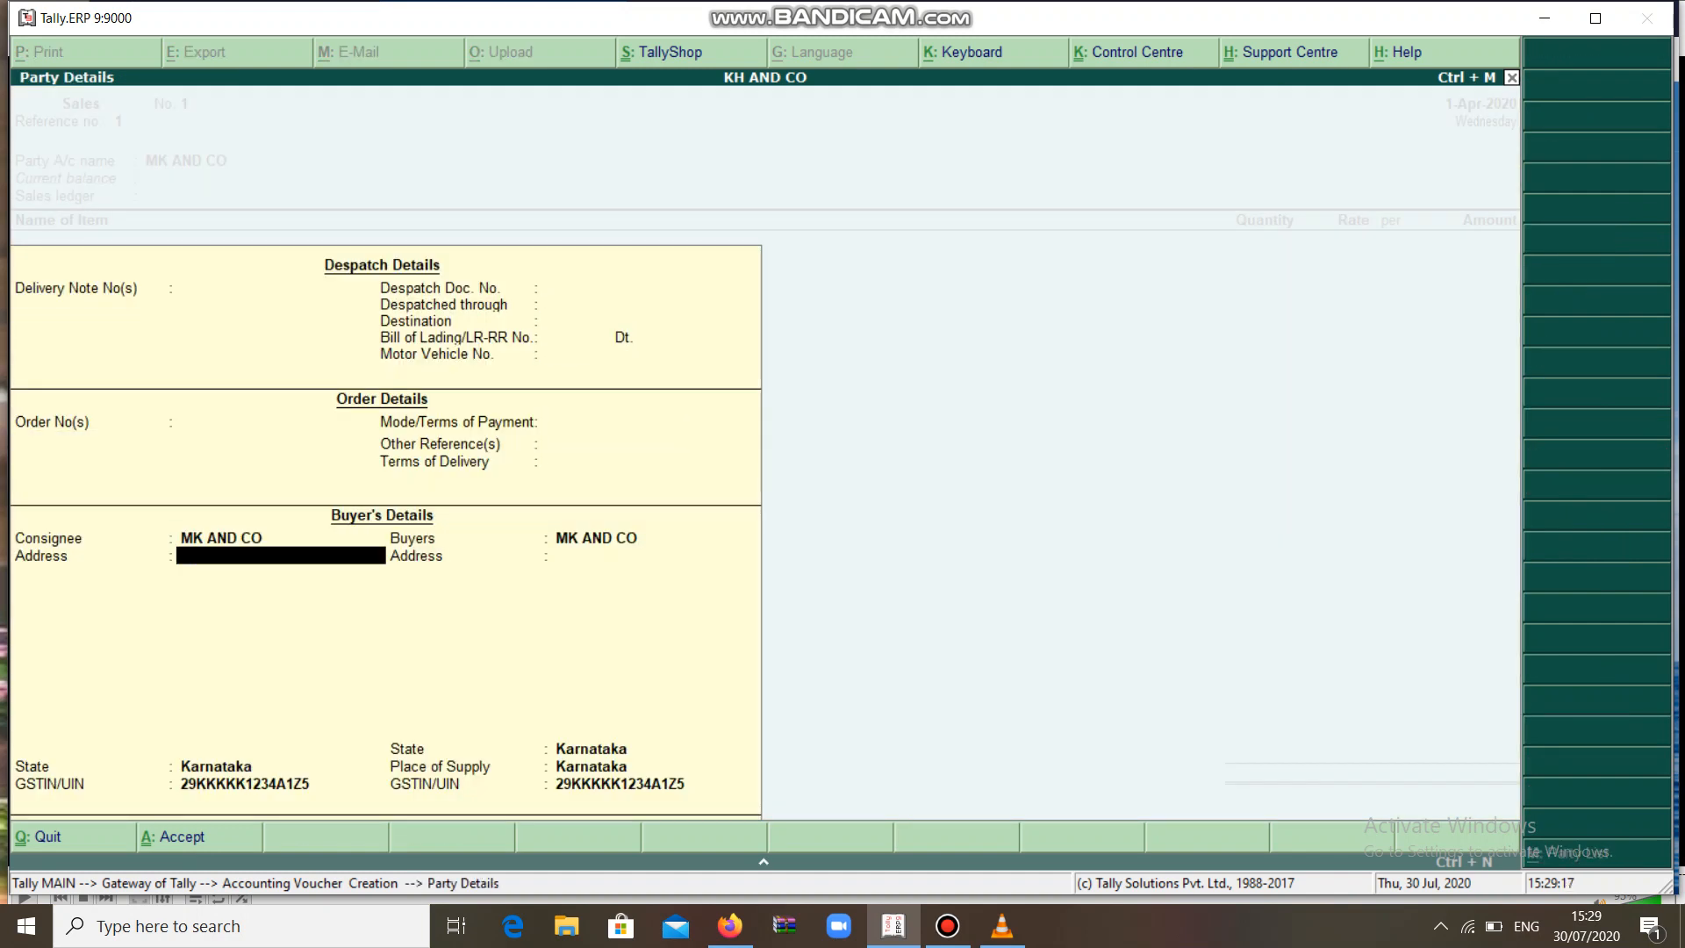
{"action": "key", "text": "Return"}
{"action": "key", "text": "Return"}
{"action": "key", "text": "Return"}
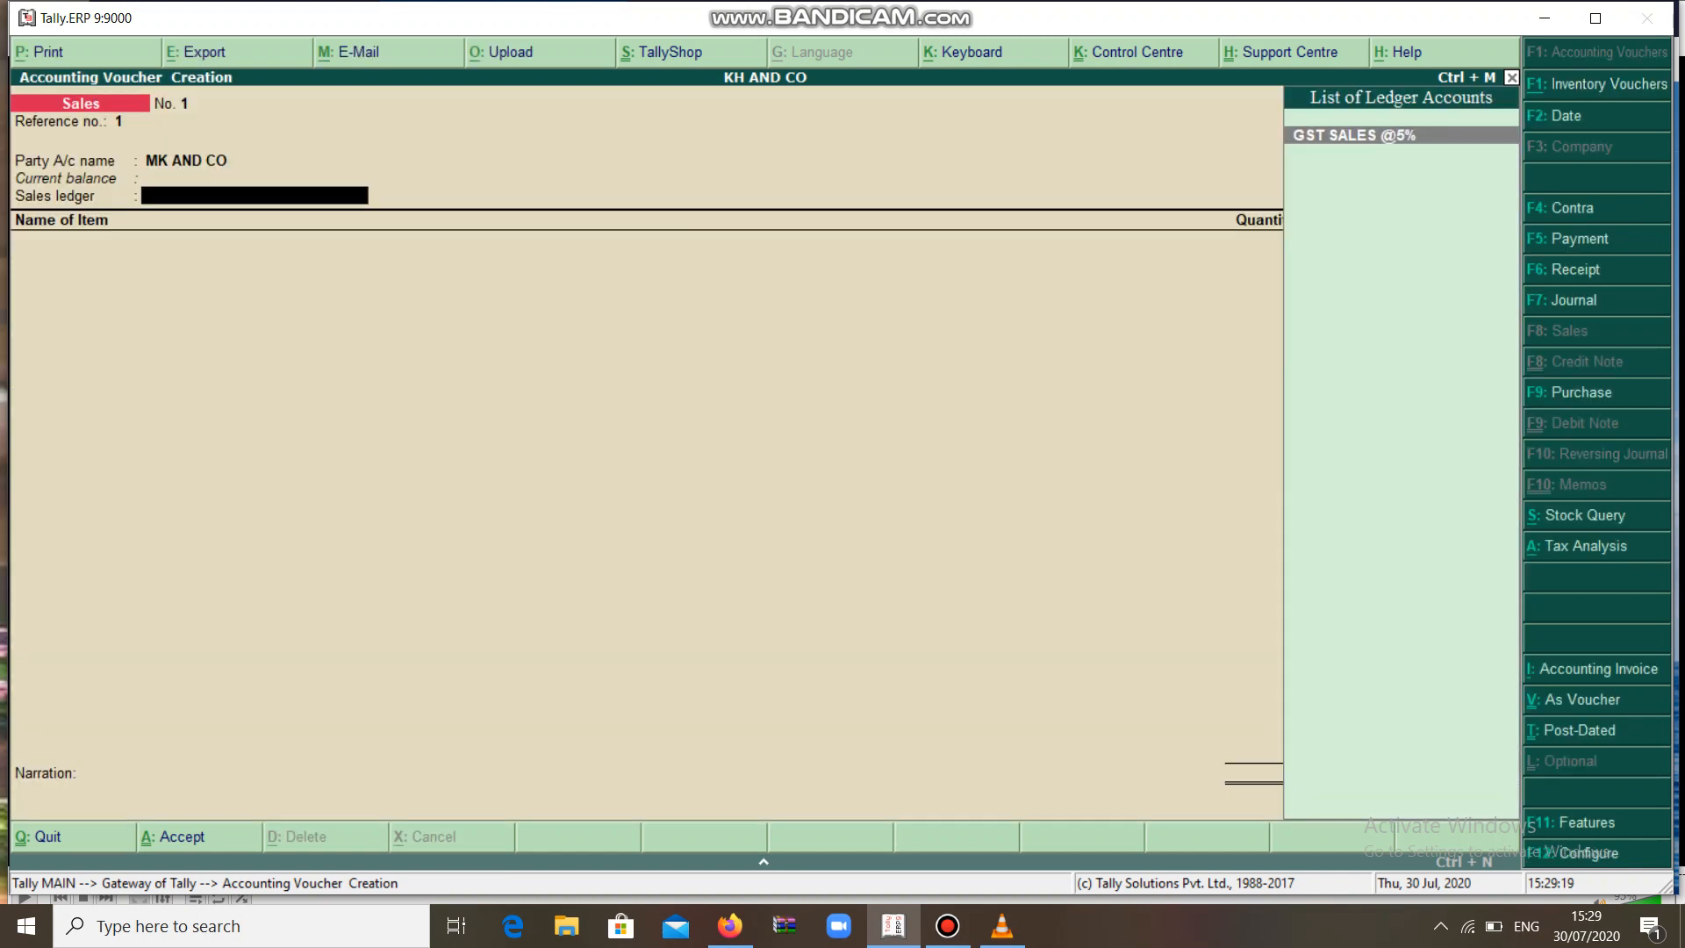
Choose GST SALES @5% as the sales ledger and classify the transaction as Sales Taxable
{"action": "key", "text": "Return"}
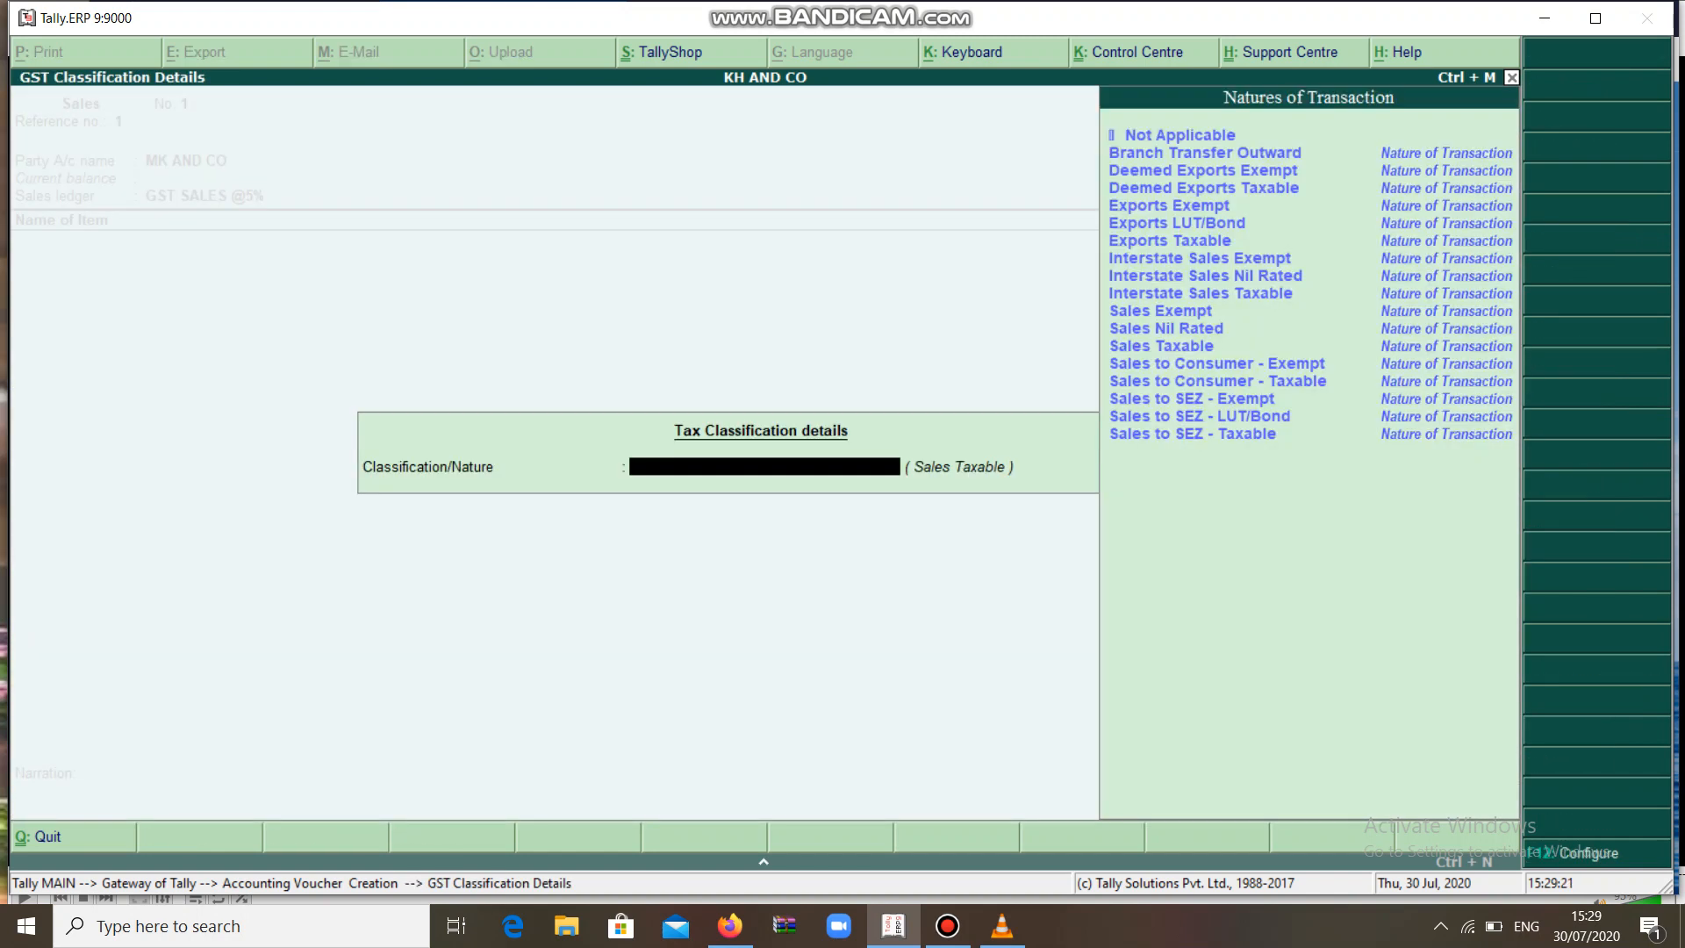
{"action": "type", "text": "S"}
{"action": "key", "text": "Down"}
{"action": "key", "text": "Down"}
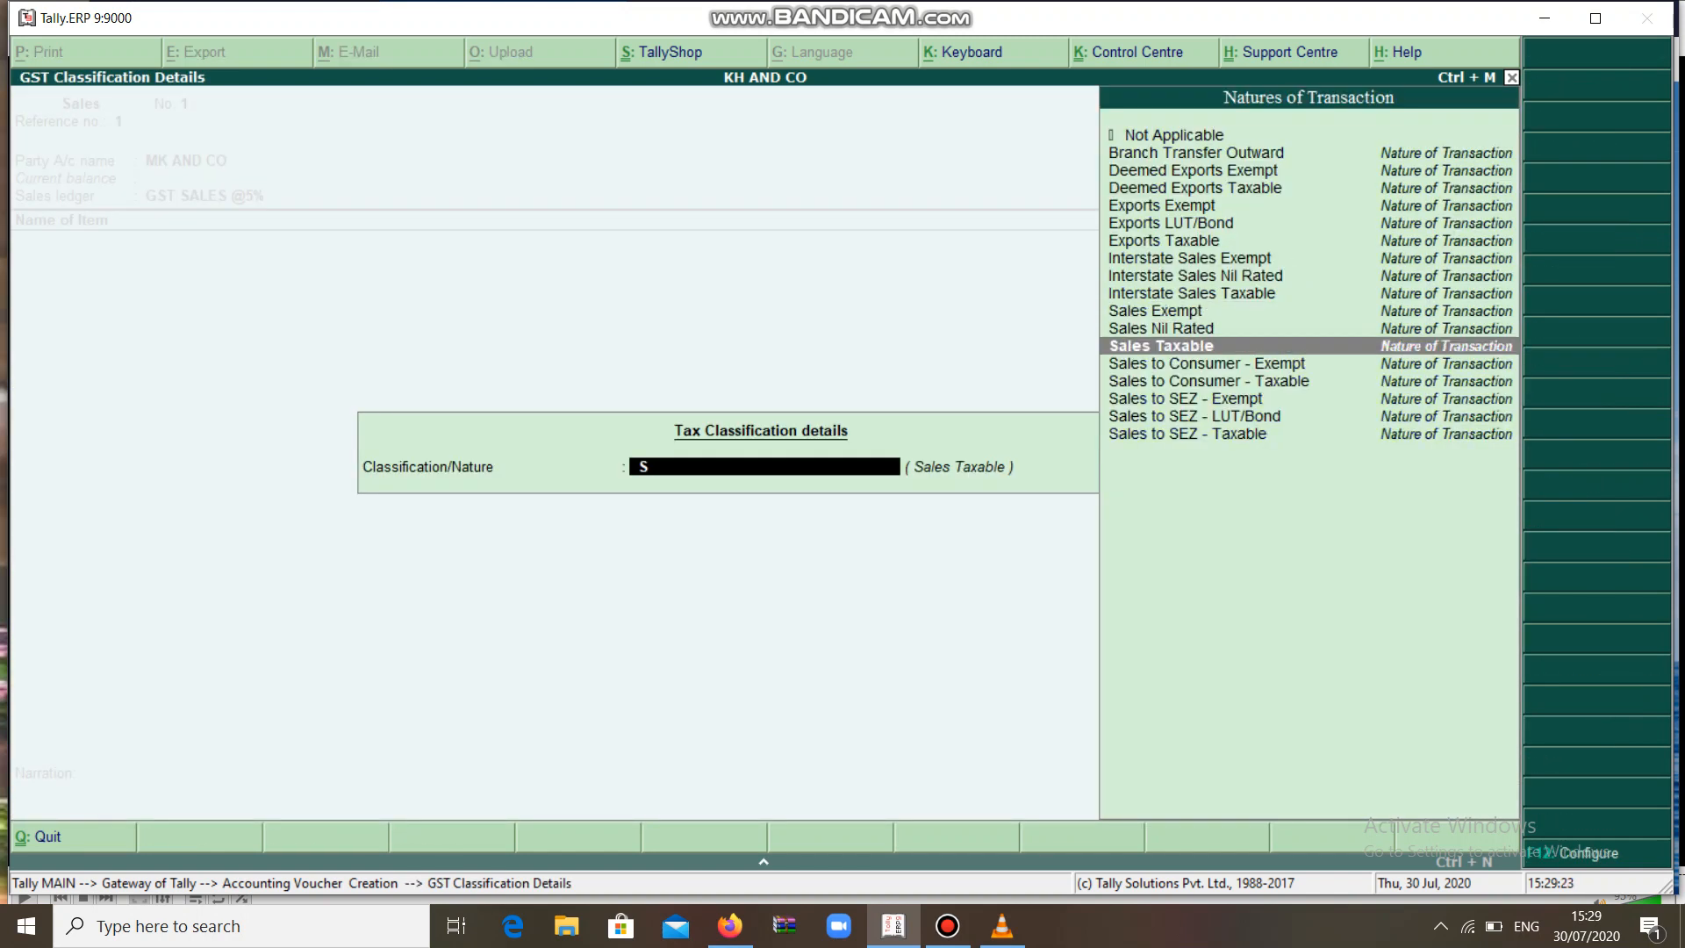
{"action": "key", "text": "Return"}
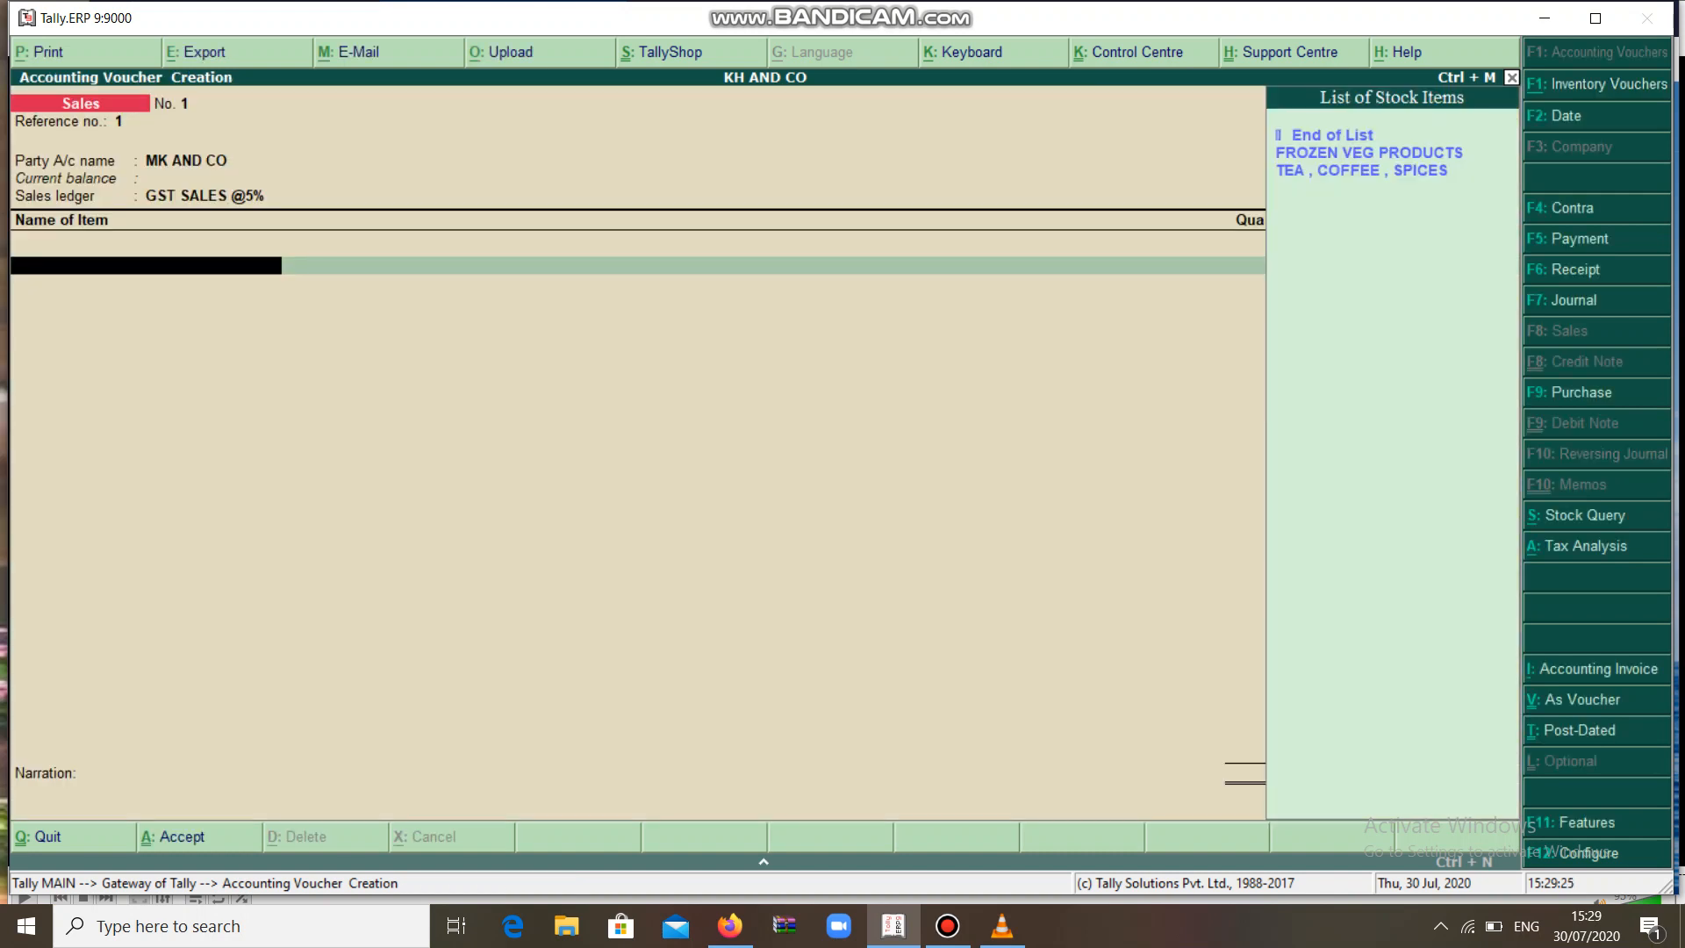
Add FROZEN VEG PRODUCTS to the invoice with a quantity of 250 KGS at a rate of 250 per KGS
{"action": "key", "text": "Down"}
{"action": "key", "text": "Return"}
{"action": "type", "text": "250"}
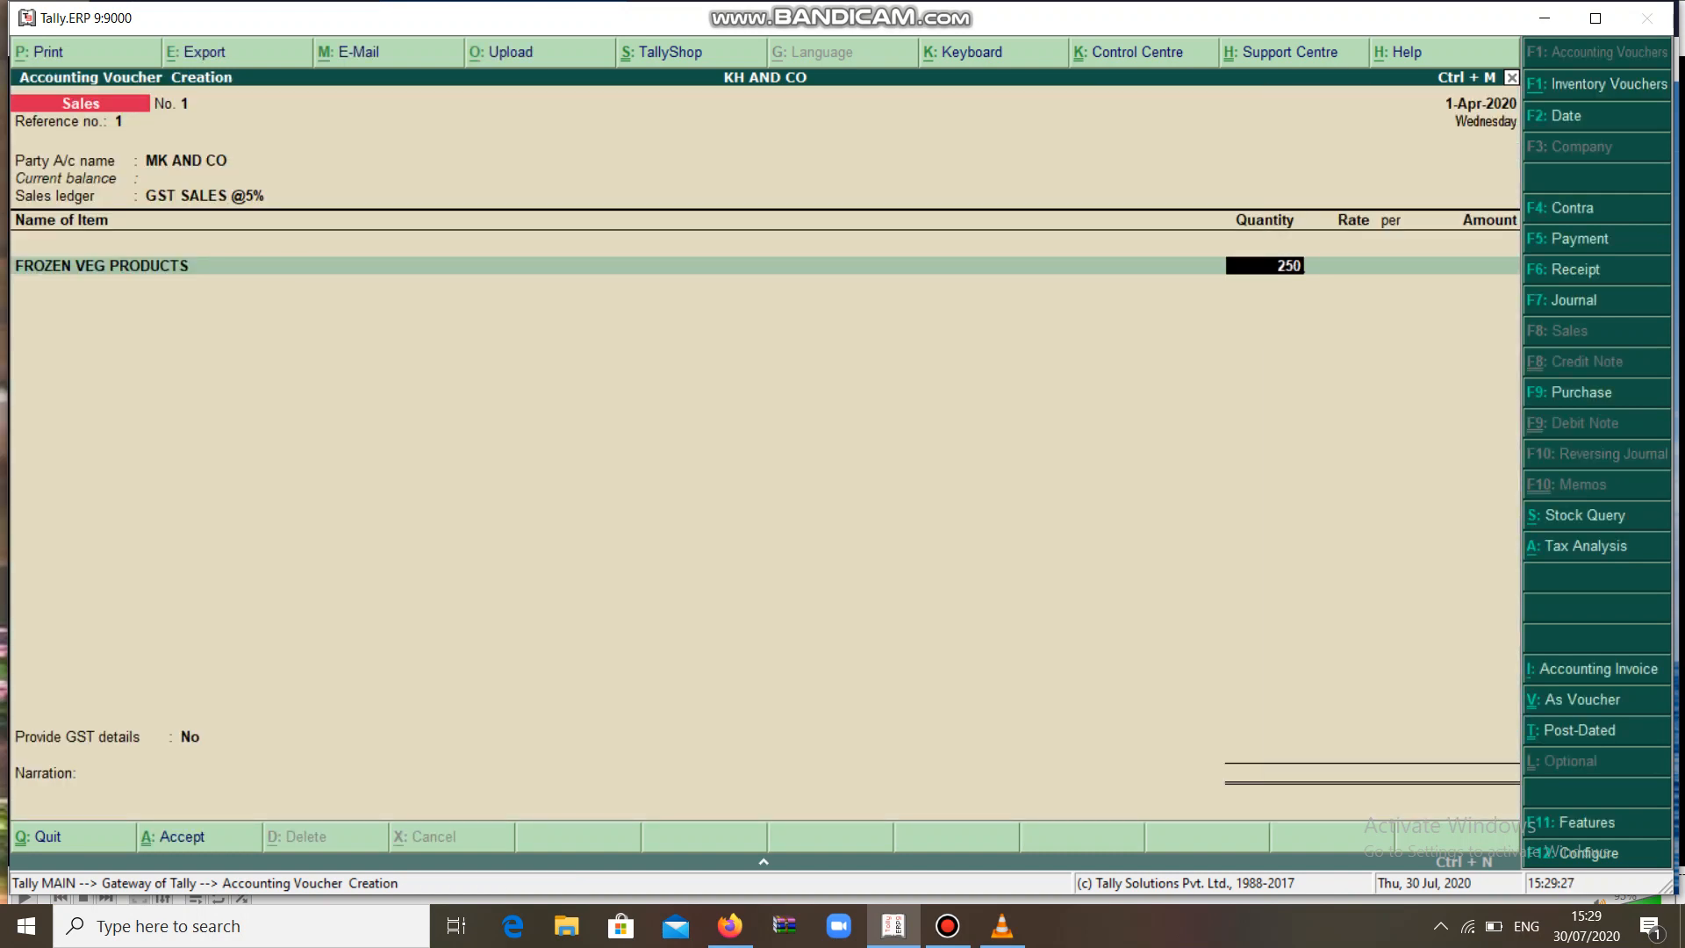
{"action": "key", "text": "Return"}
{"action": "key", "text": "Return"}
{"action": "type", "text": "250"}
{"action": "key", "text": "Return"}
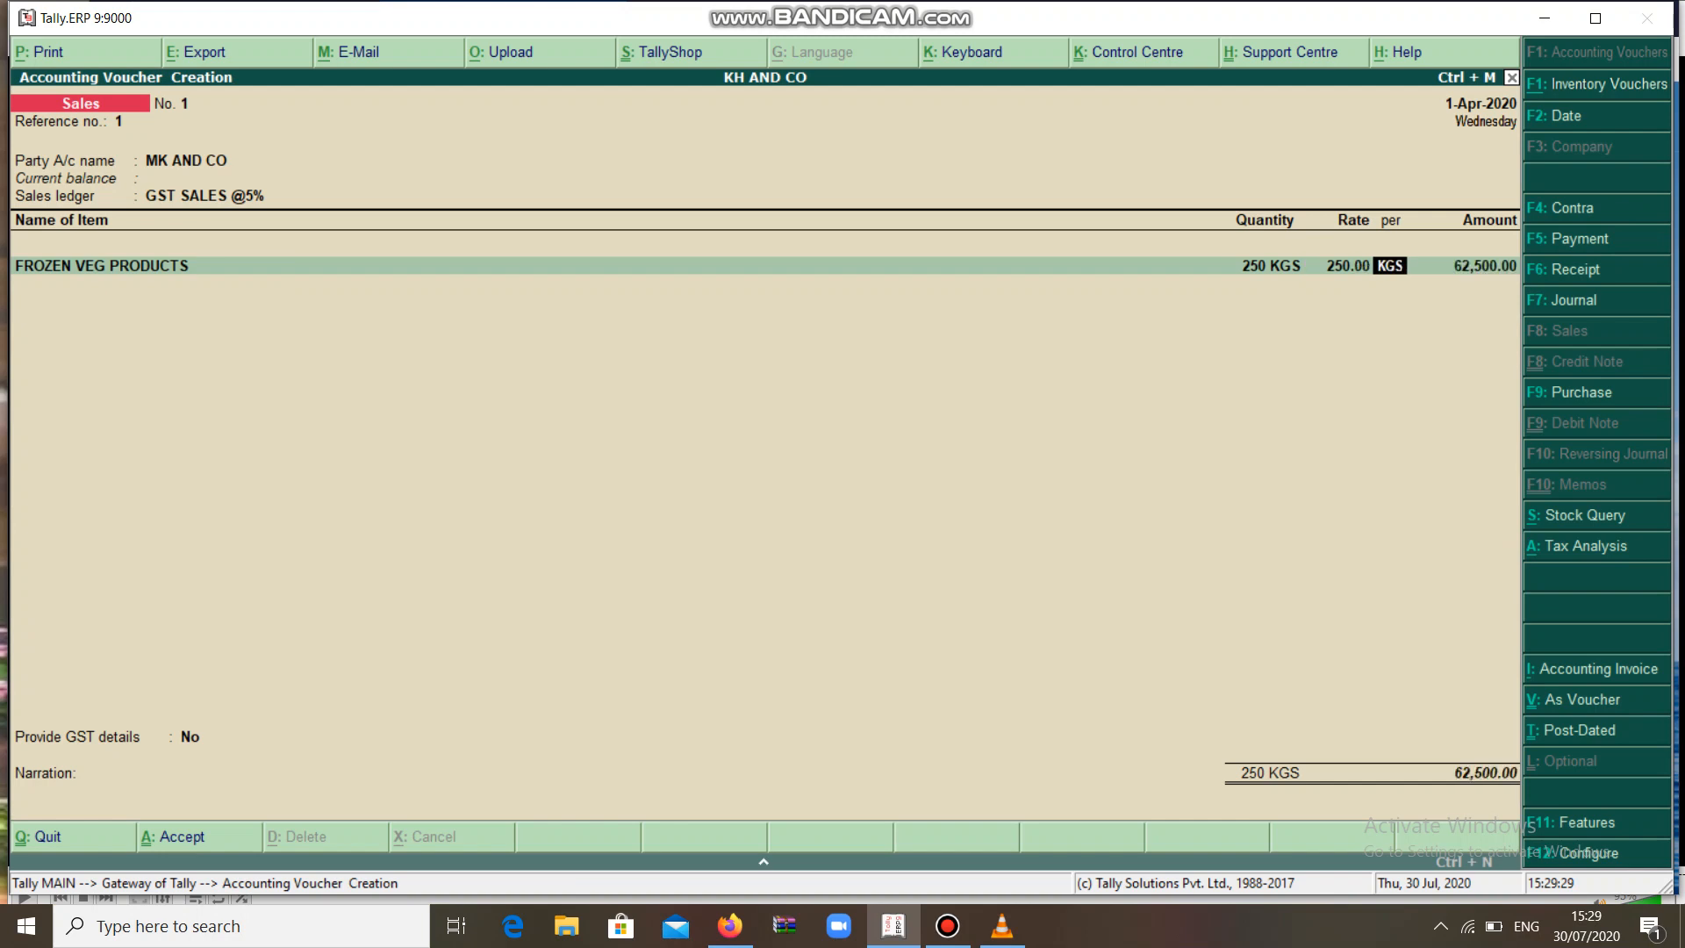
{"action": "key", "text": "Return"}
{"action": "key", "text": "Return"}
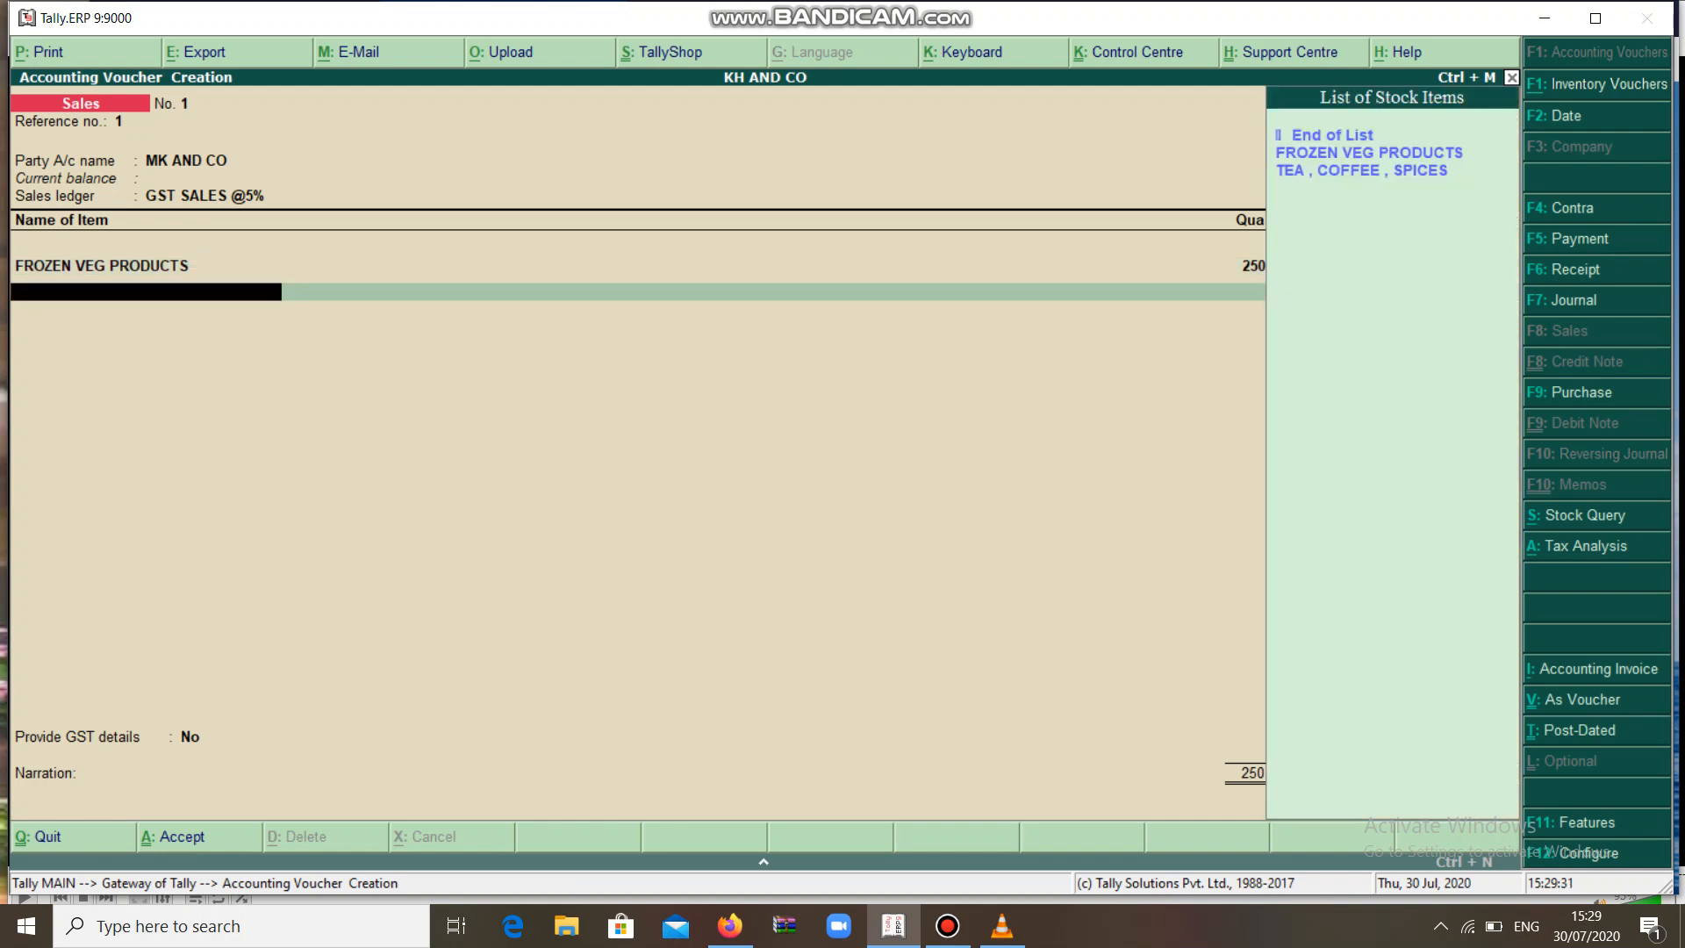
Add TEA , COFFEE , SPICES to the invoice with a quantity of 50 KGS at a rate of 850 per KGS
{"action": "key", "text": "Down"}
{"action": "key", "text": "Down"}
{"action": "key", "text": "Return"}
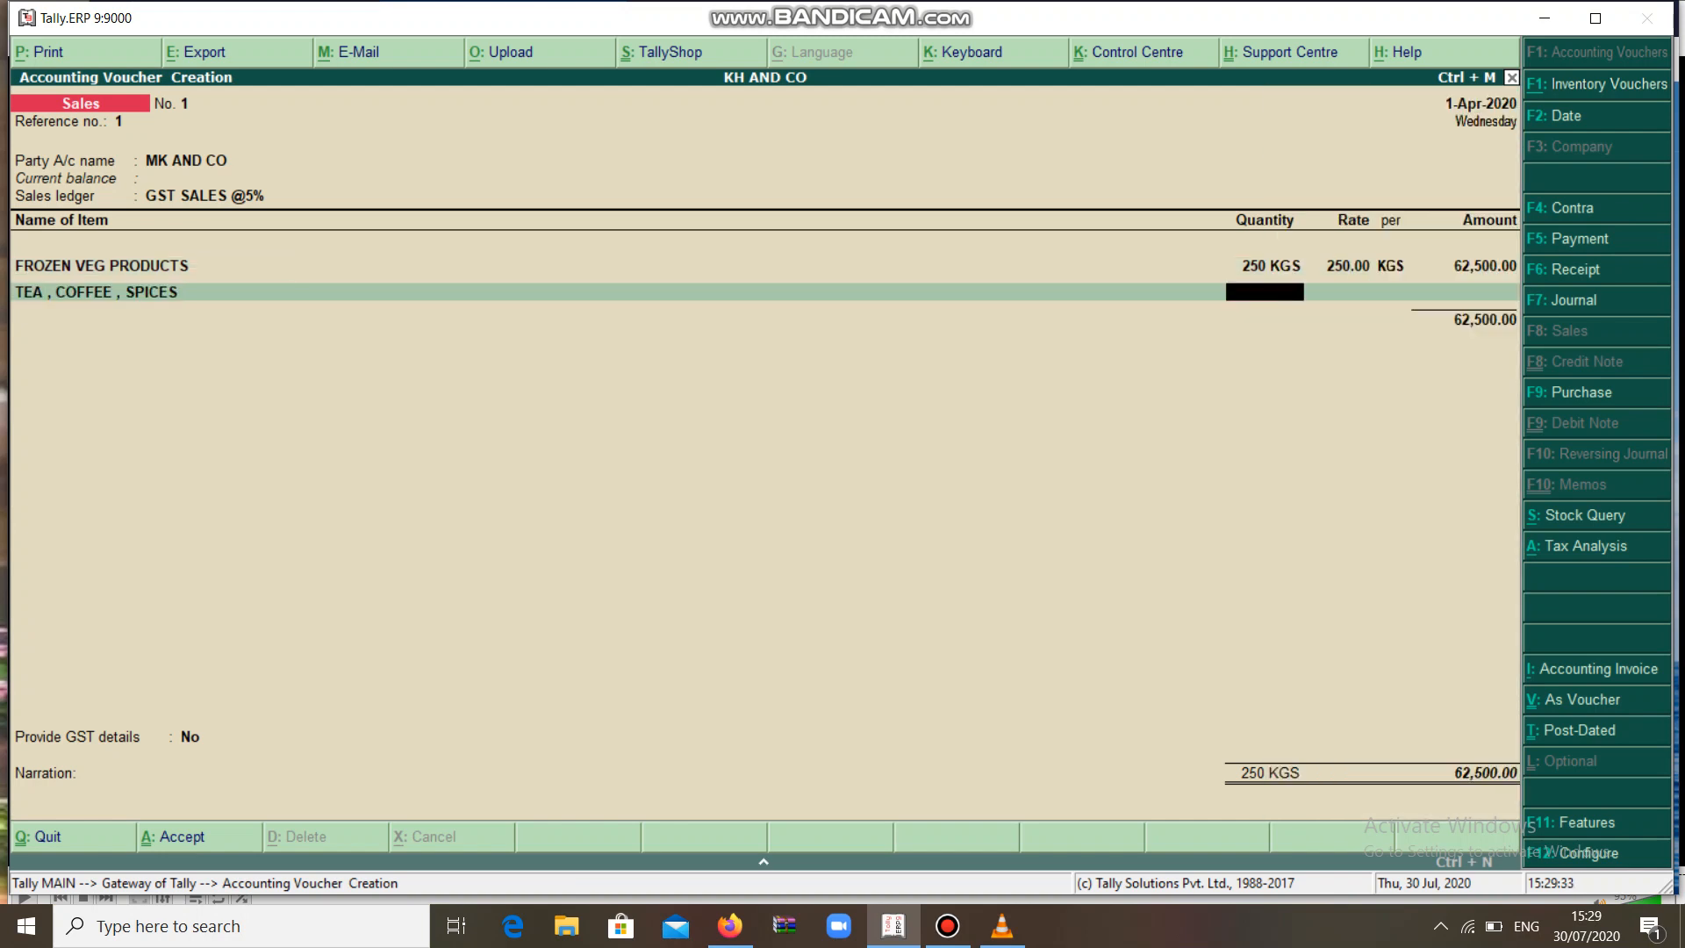
{"action": "type", "text": "50"}
{"action": "key", "text": "Return"}
{"action": "key", "text": "Return"}
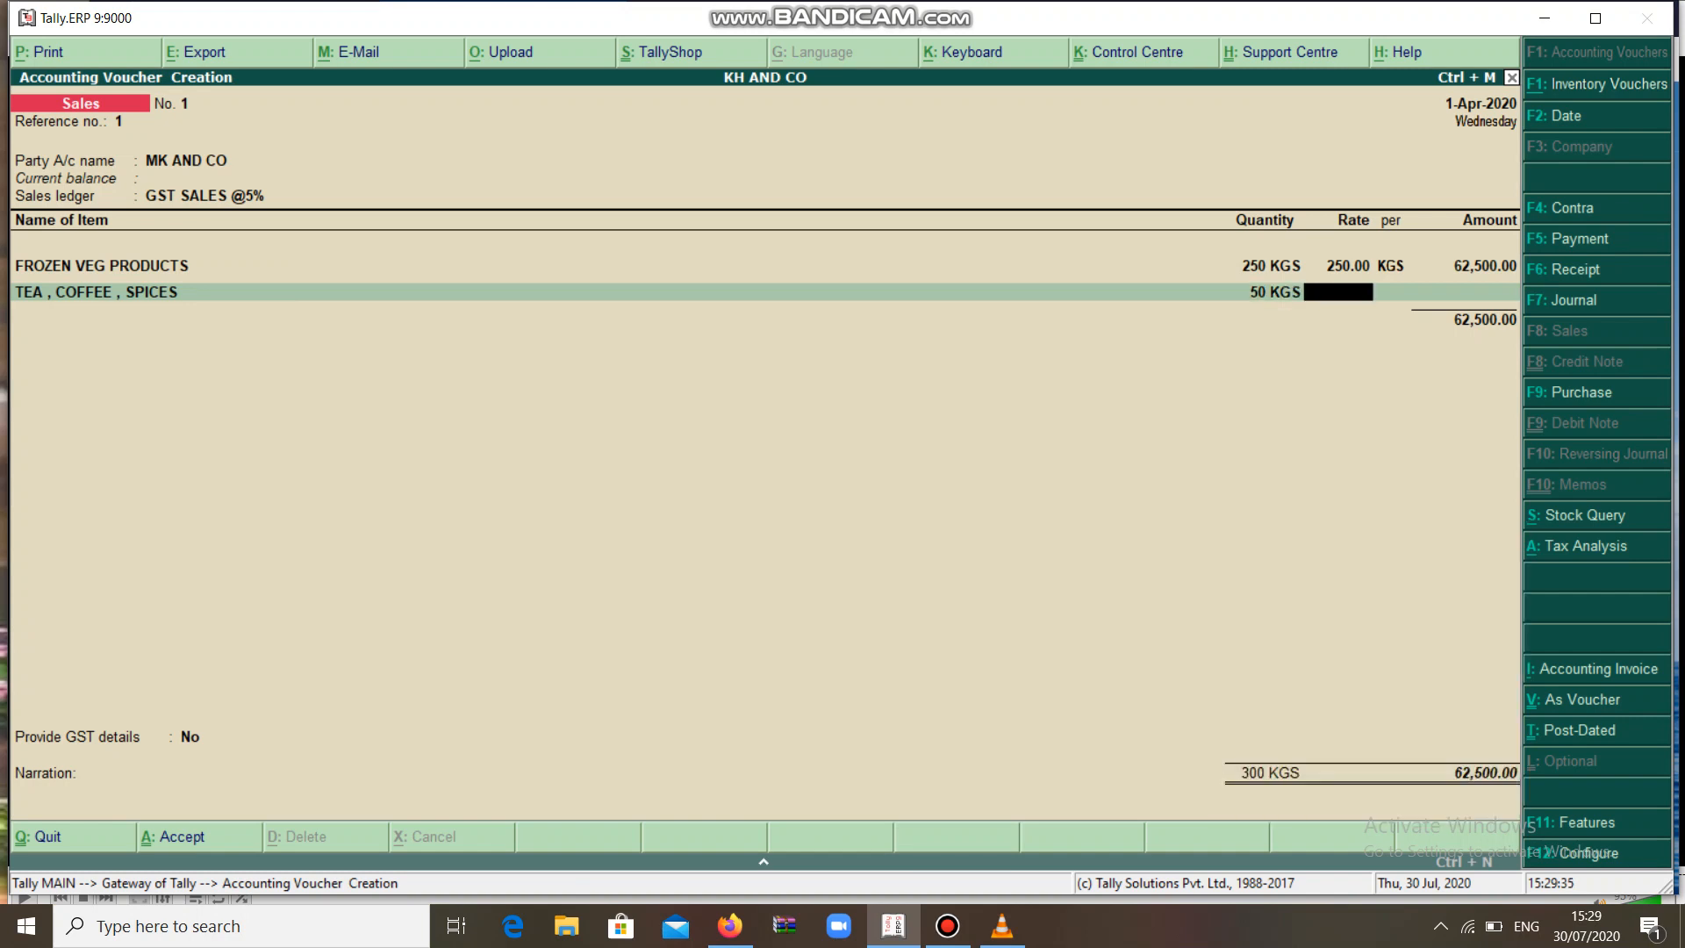
{"action": "type", "text": "850"}
{"action": "key", "text": "Return"}
{"action": "key", "text": "Return"}
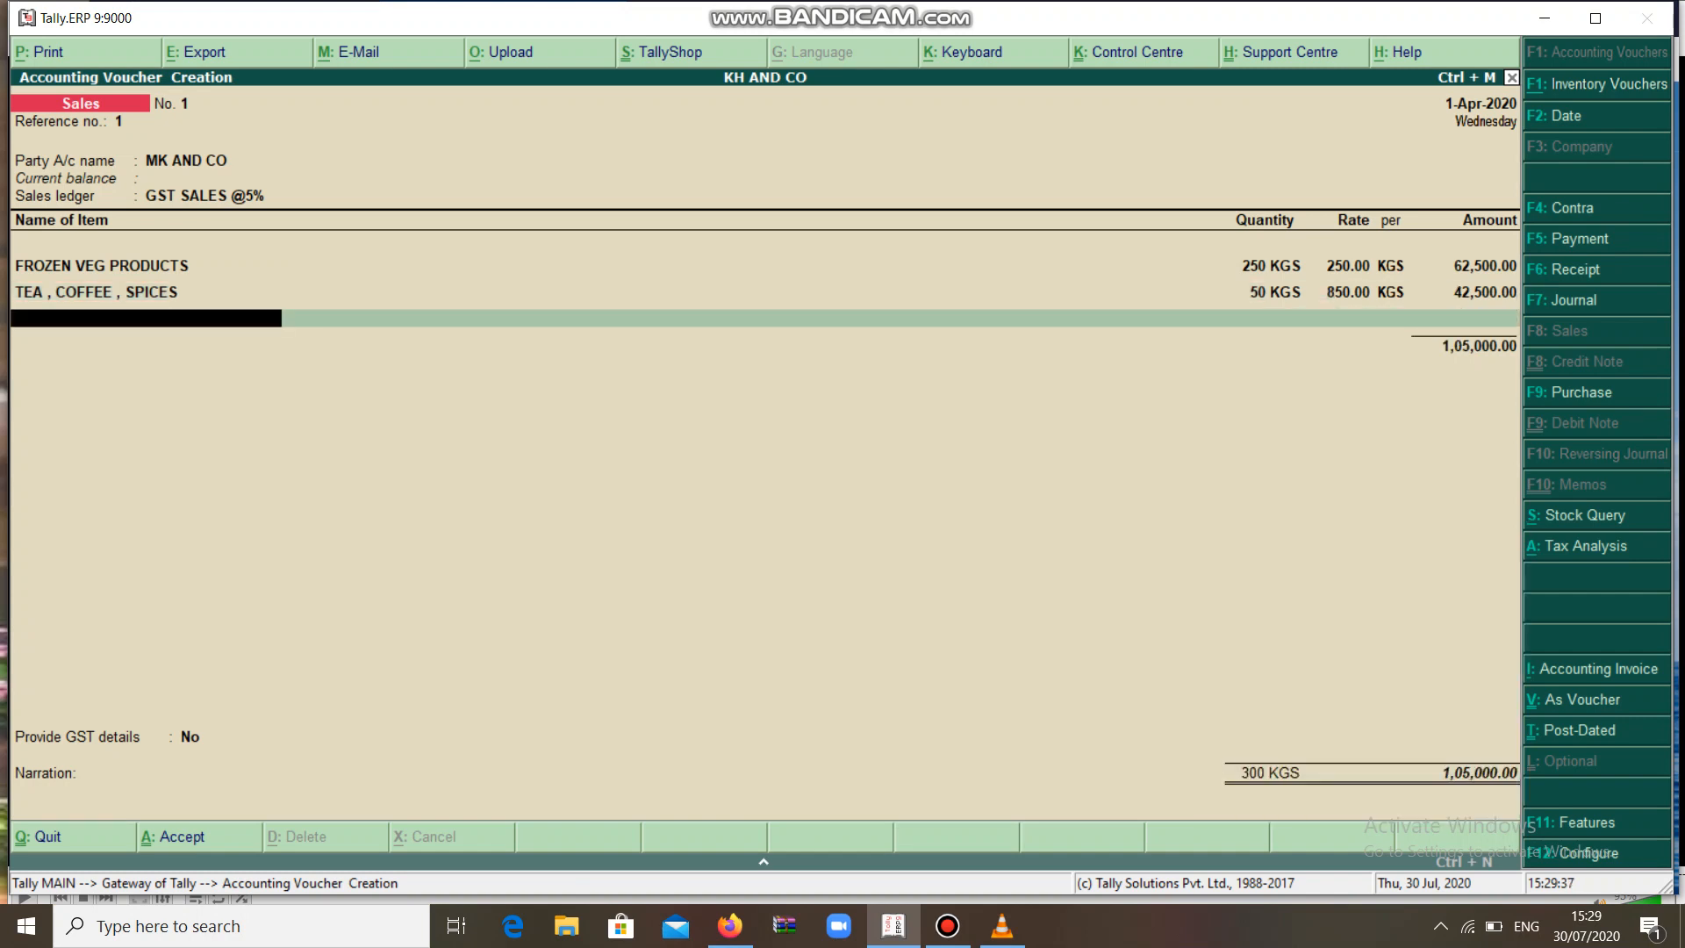
Add the OUTPUT CGST @2.5% and OUTPUT SGST @2.5% tax ledgers below the invoice items
{"action": "type", "text": "O"}
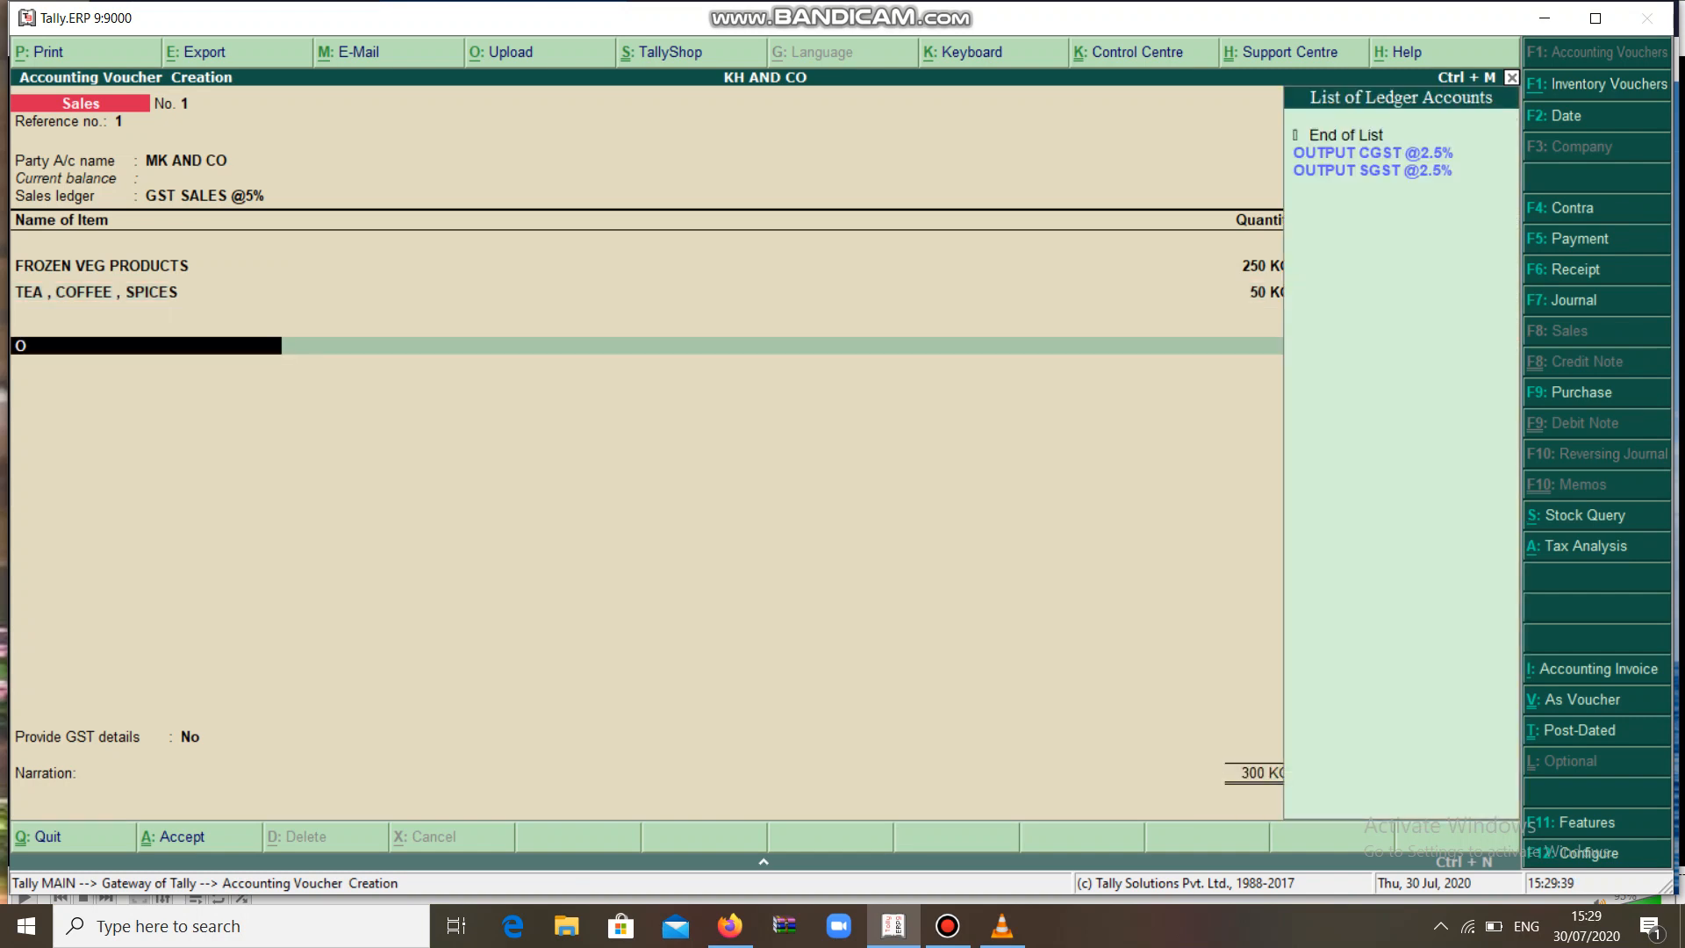
{"action": "key", "text": "Down"}
{"action": "key", "text": "Return"}
{"action": "key", "text": "Return"}
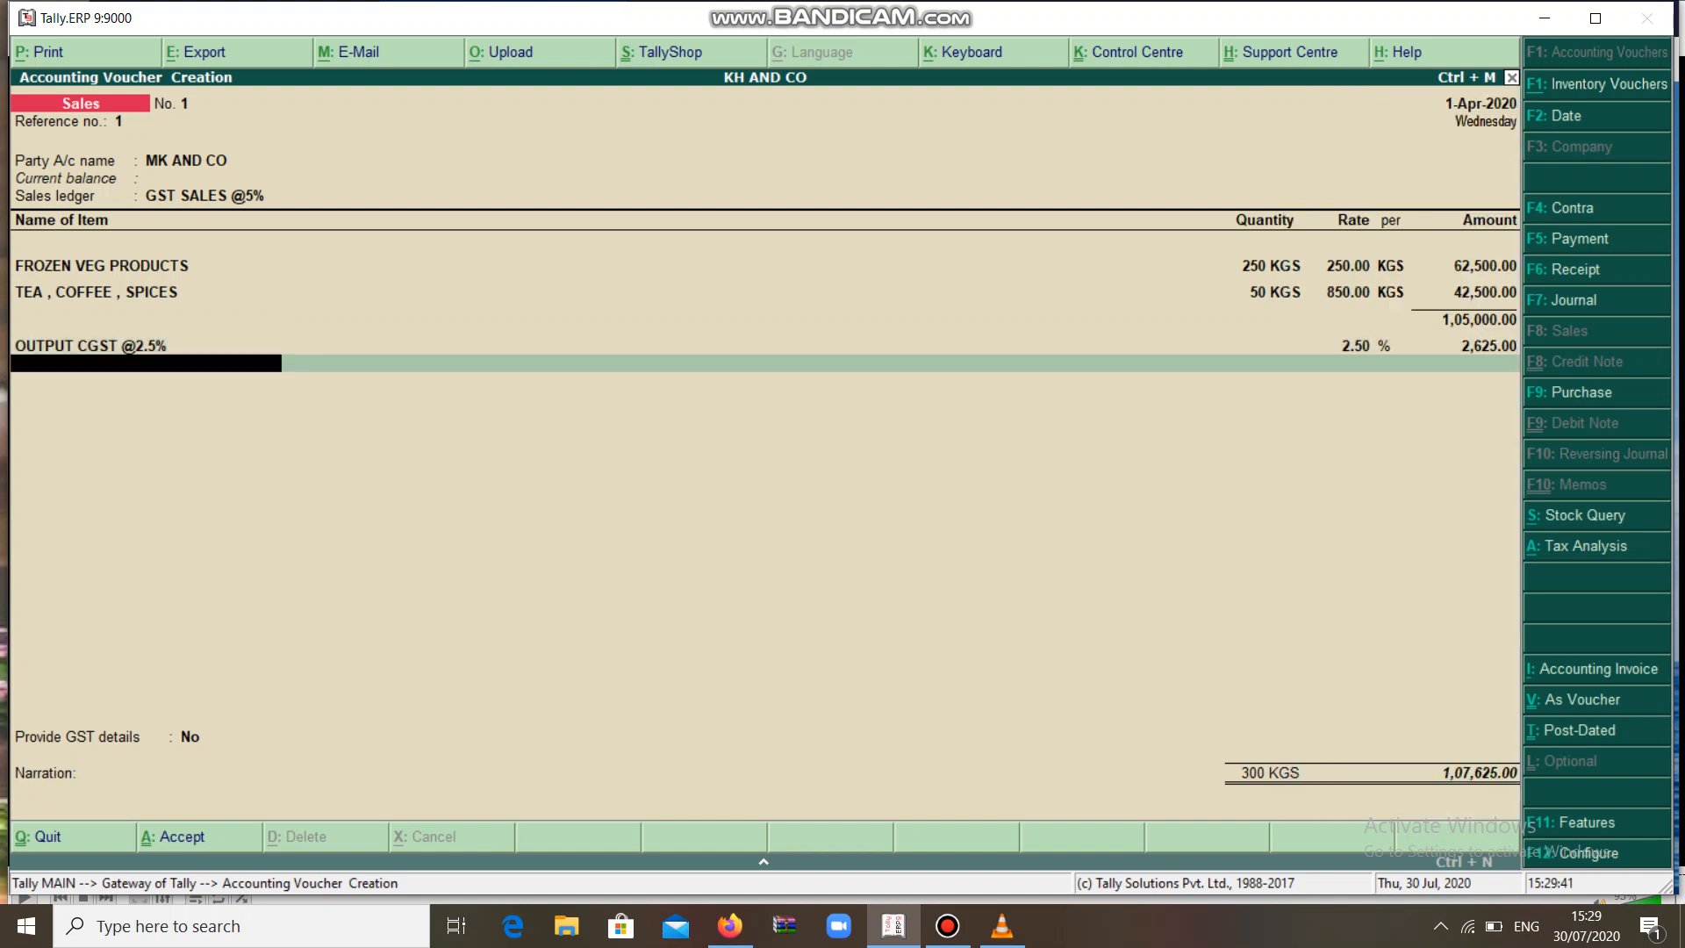
{"action": "type", "text": "O"}
{"action": "key", "text": "Down"}
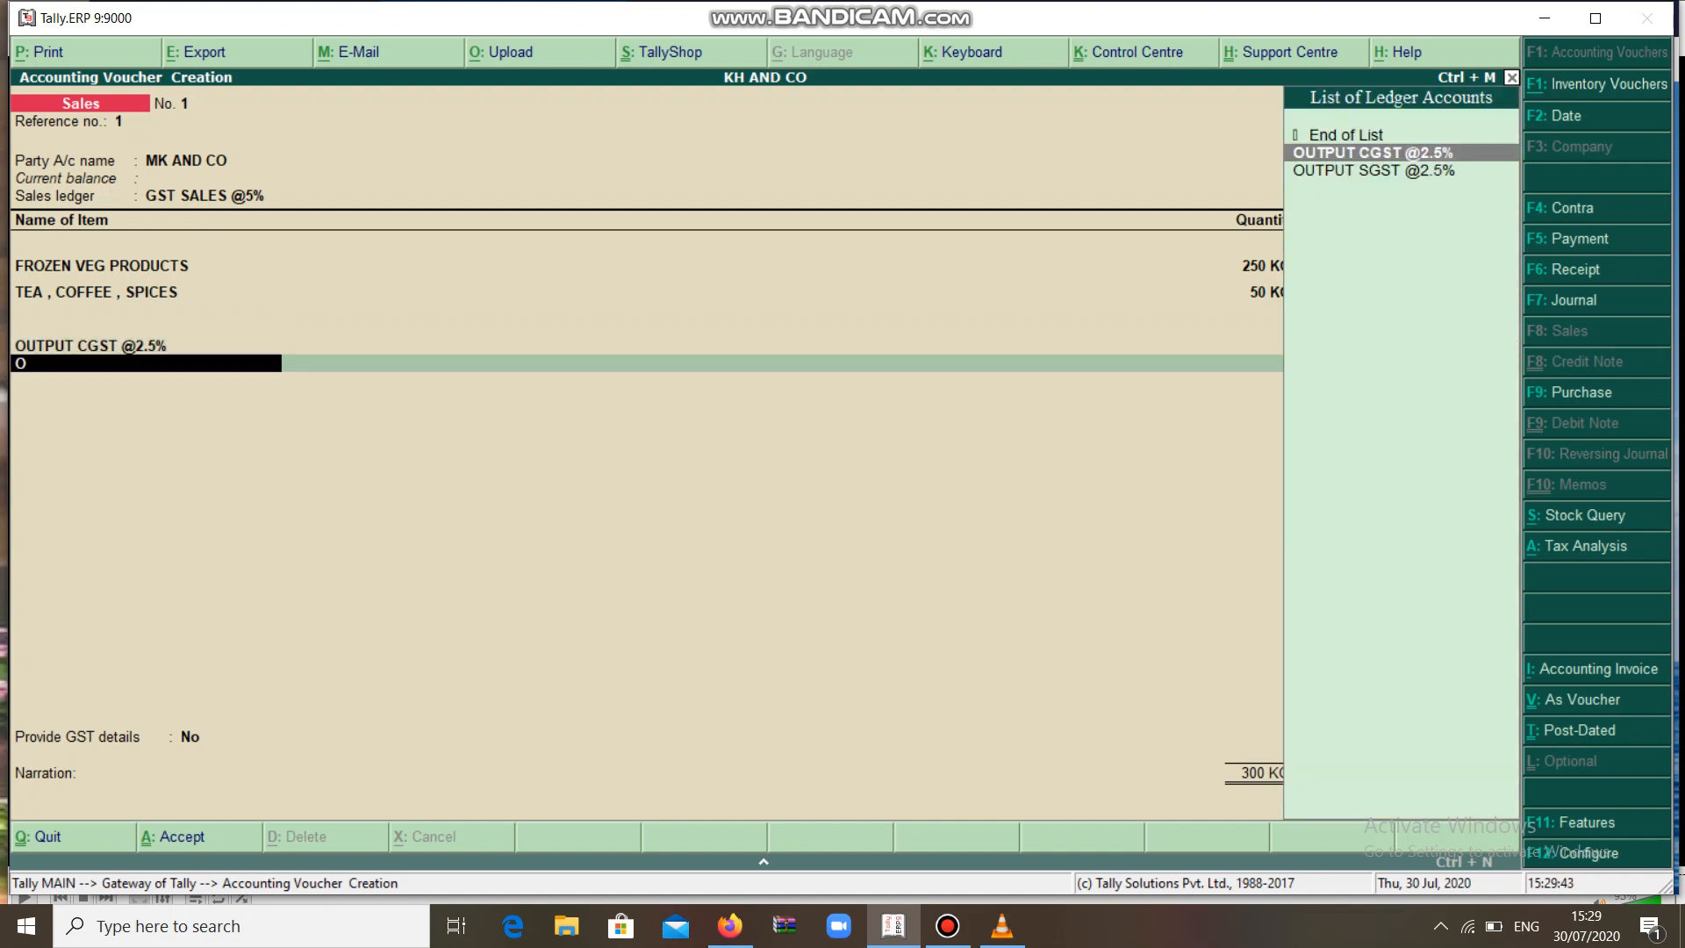
{"action": "key", "text": "Return"}
{"action": "key", "text": "Return"}
Allocate the bill as New Ref 1 without GST details or narration, and save the sales voucher
{"action": "key", "text": "Return"}
{"action": "key", "text": "Return"}
{"action": "key", "text": "Return"}
{"action": "key", "text": "Return"}
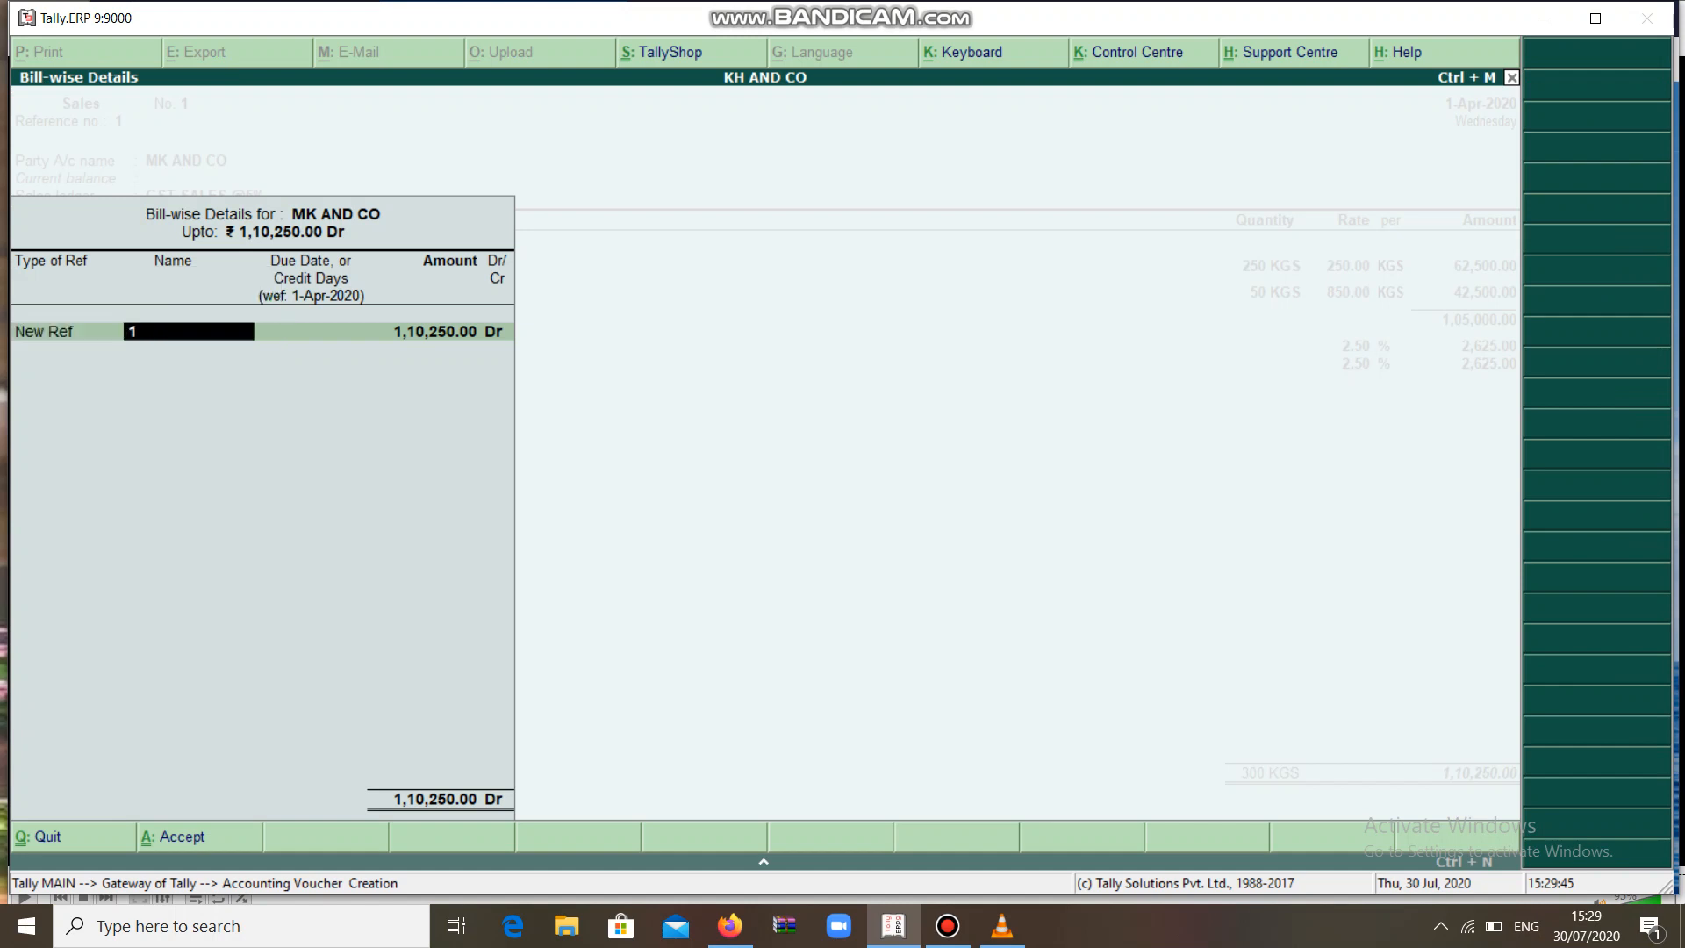
{"action": "key", "text": "Return"}
{"action": "key", "text": "Return"}
{"action": "key", "text": "Return"}
{"action": "key", "text": "Return"}
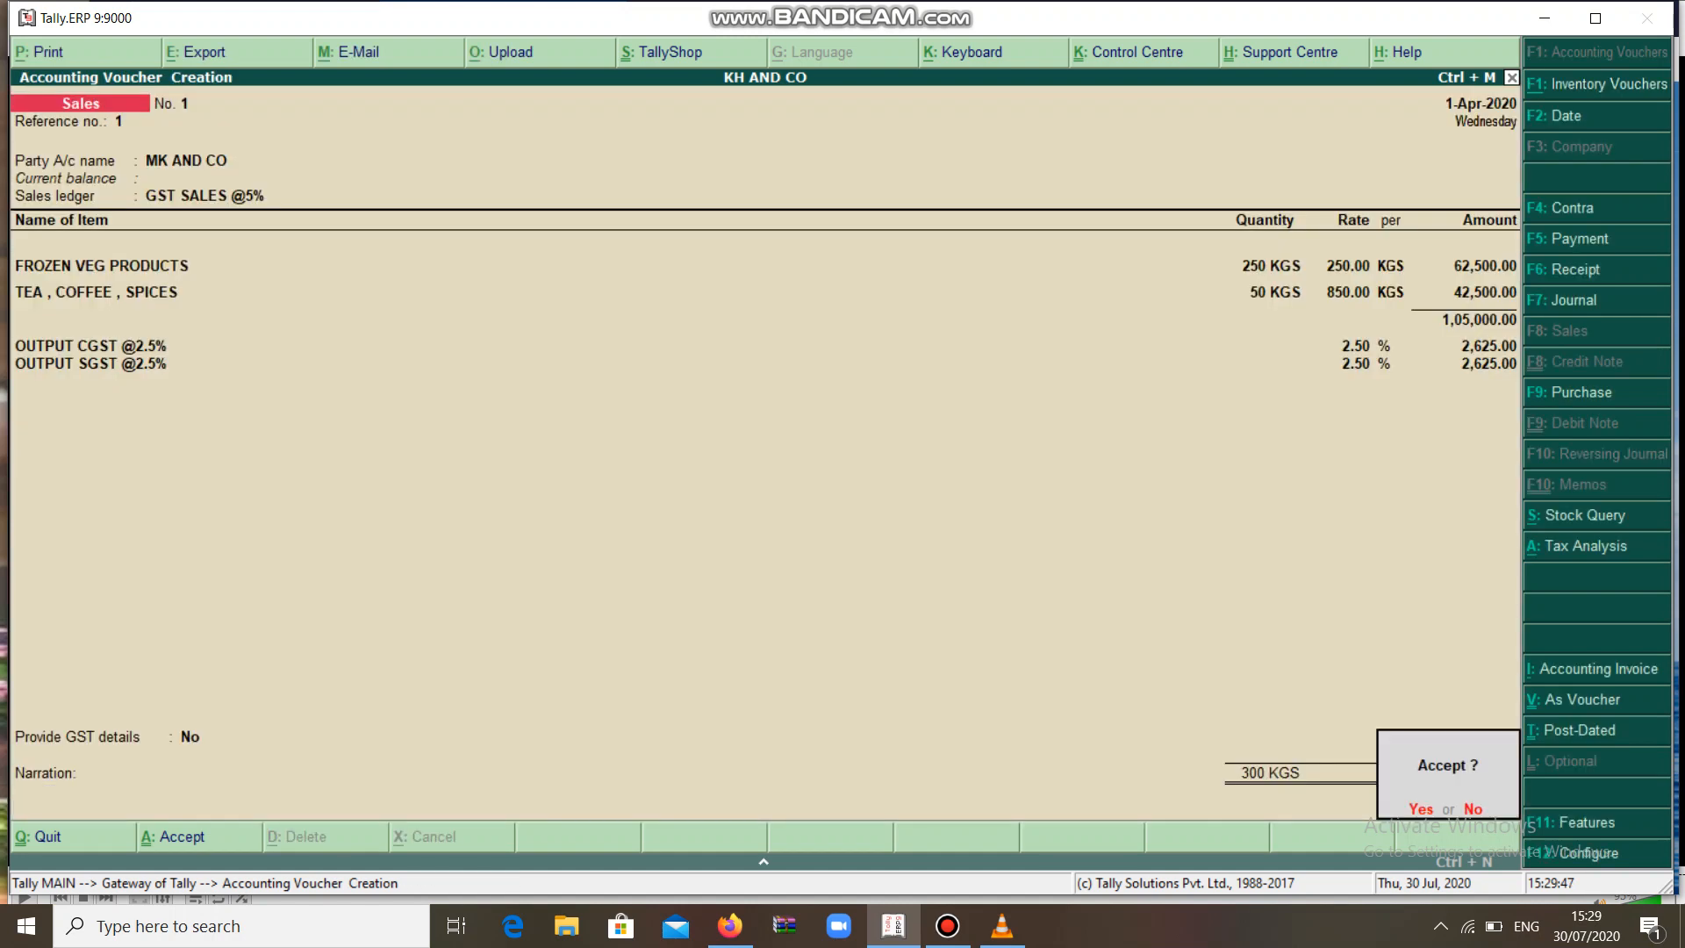
{"action": "key", "text": "Return"}
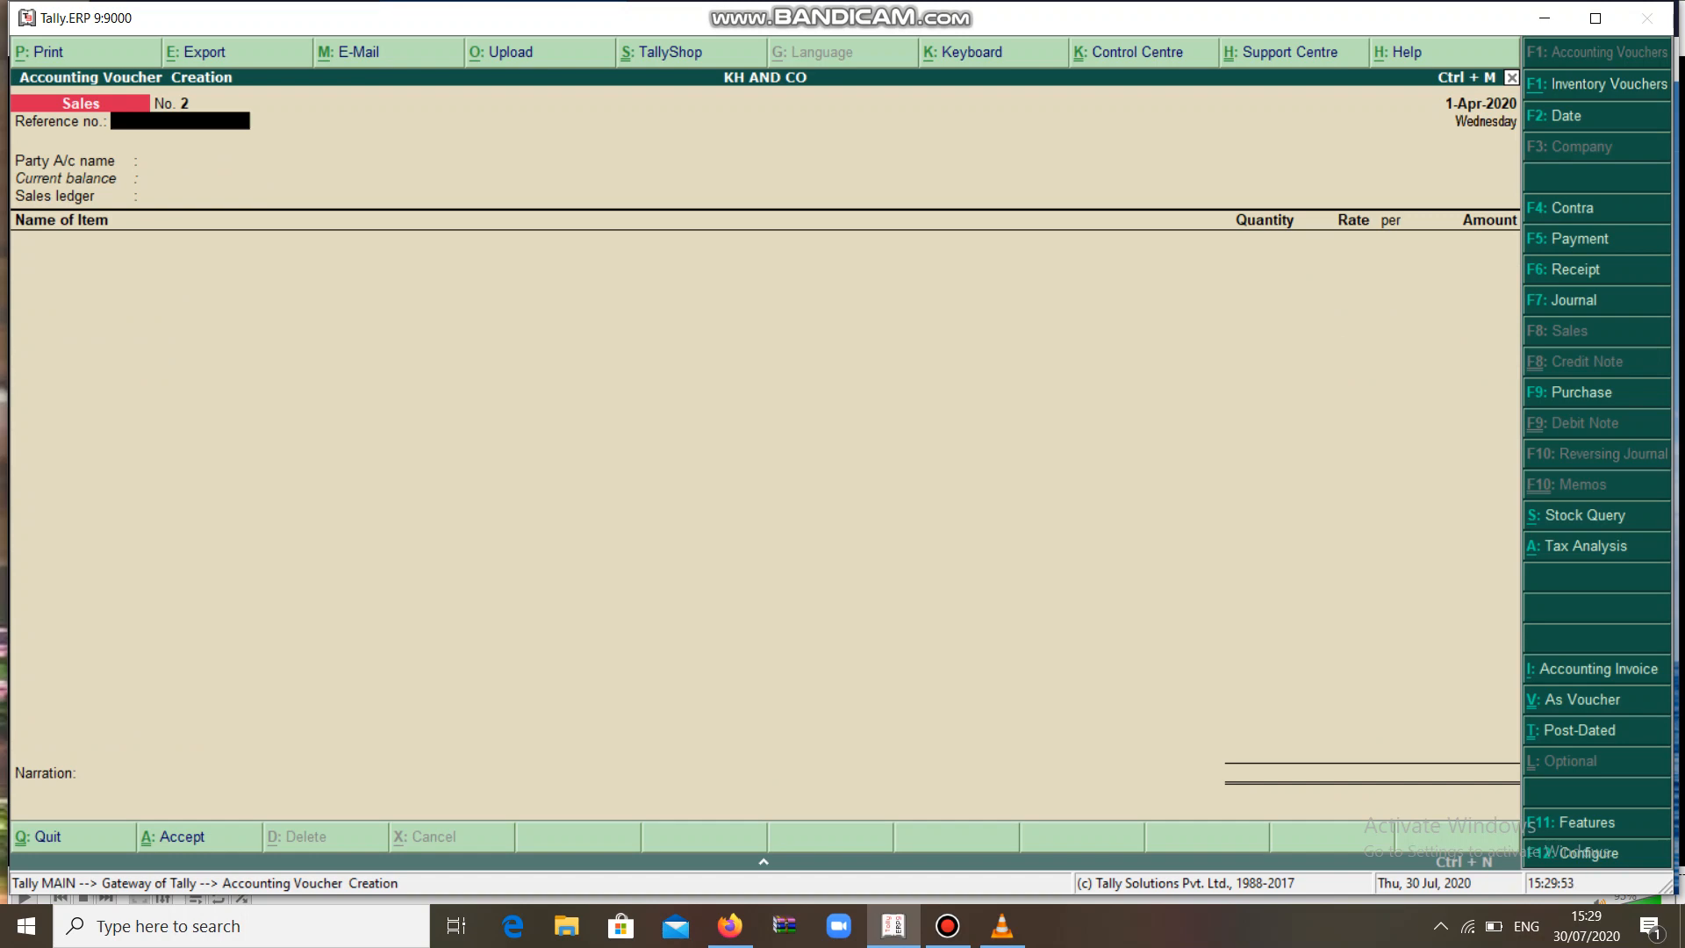
Enable debit and credit notes in the company's accounting features, with both recorded in invoice mode
{"action": "key", "text": "F11"}
{"action": "key", "text": "Return"}
{"action": "key", "text": "Return"}
{"action": "key", "text": "Return"}
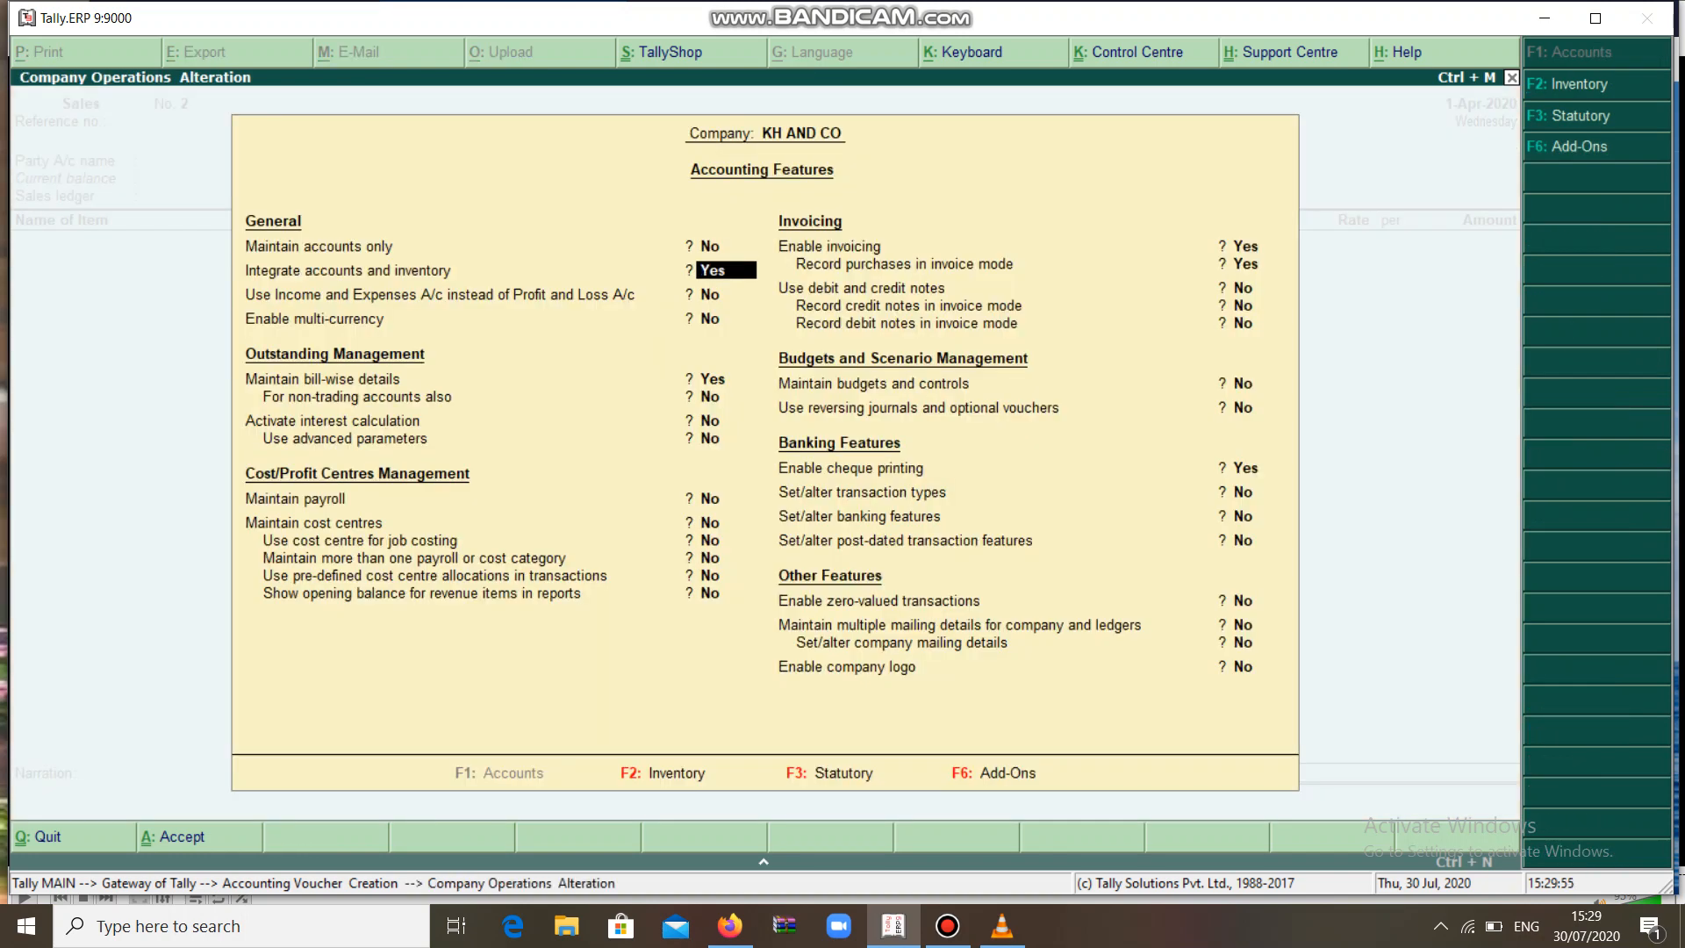
{"action": "key", "text": "Return"}
{"action": "key", "text": "Return"}
{"action": "key", "text": "Return"}
{"action": "key", "text": "Return"}
{"action": "key", "text": "Return"}
{"action": "key", "text": "Return"}
{"action": "key", "text": "Return"}
{"action": "key", "text": "Return"}
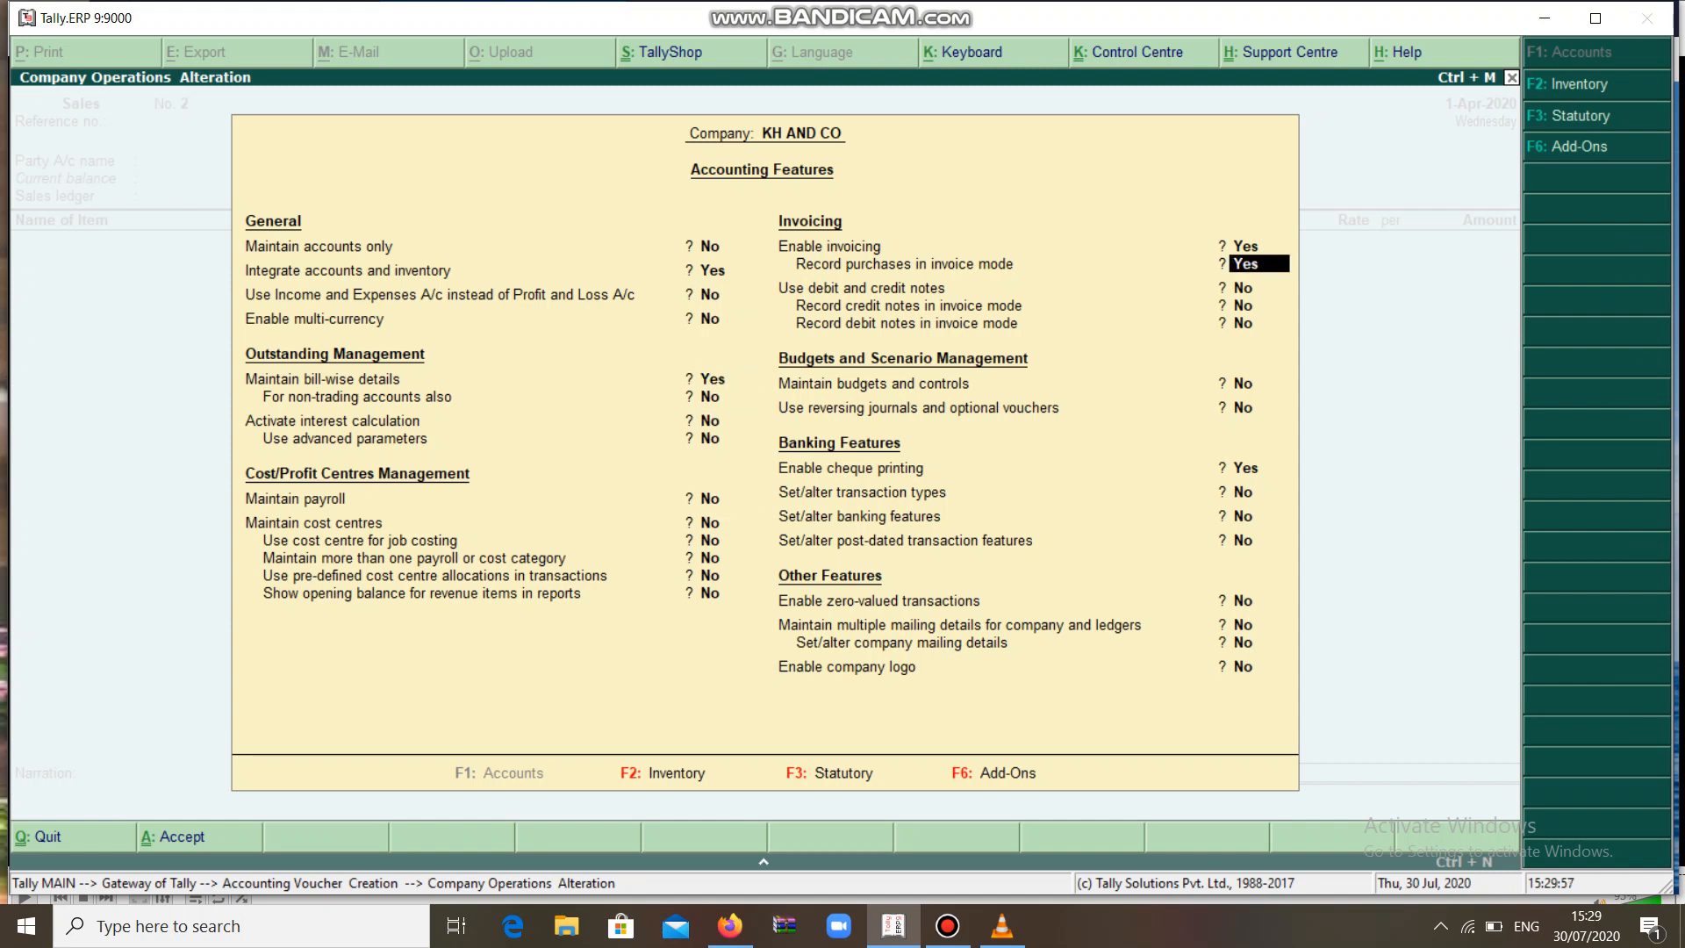
{"action": "key", "text": "y"}
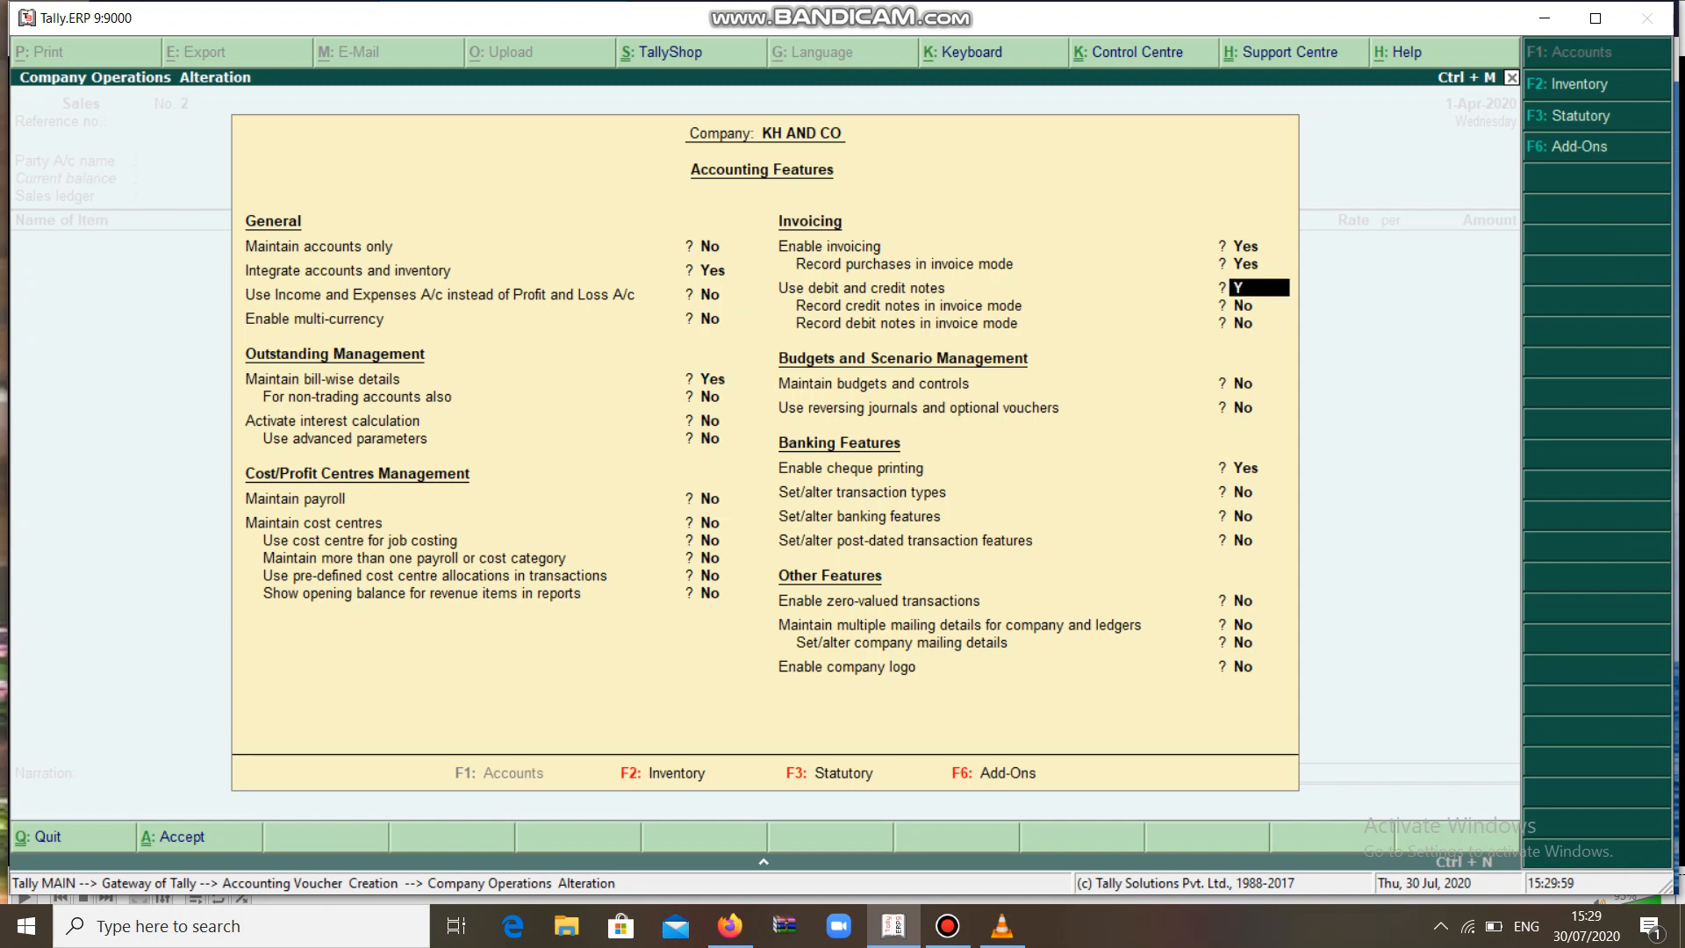
{"action": "key", "text": "Return"}
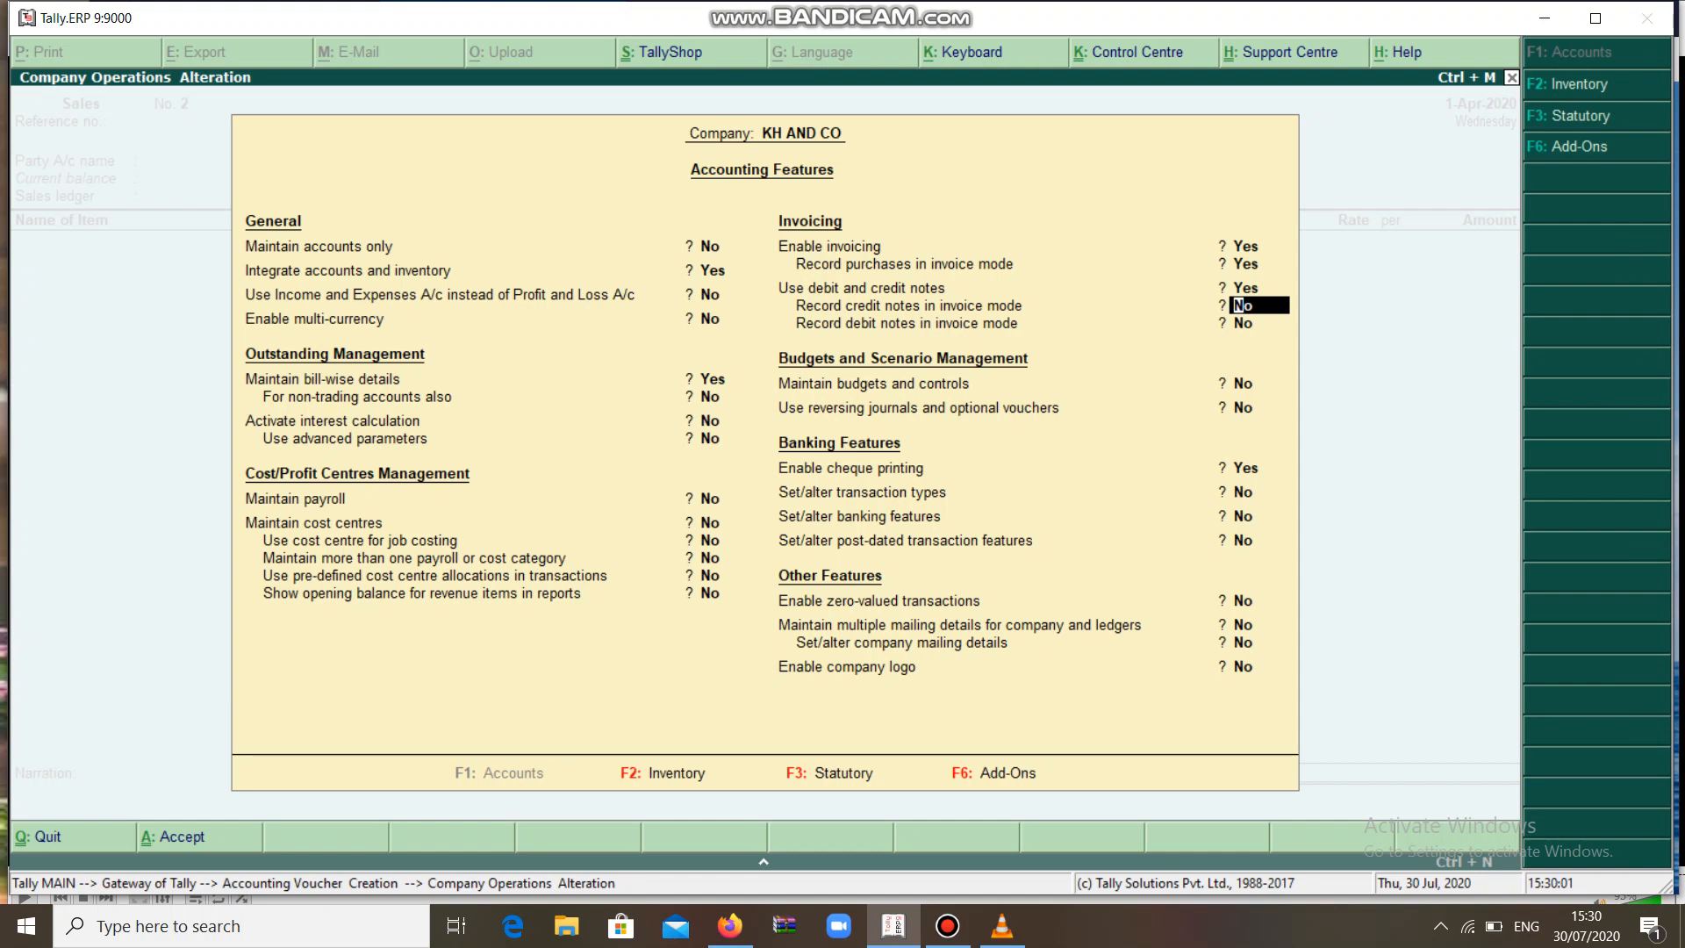
{"action": "type", "text": "y"}
{"action": "key", "text": "Return"}
{"action": "type", "text": "y"}
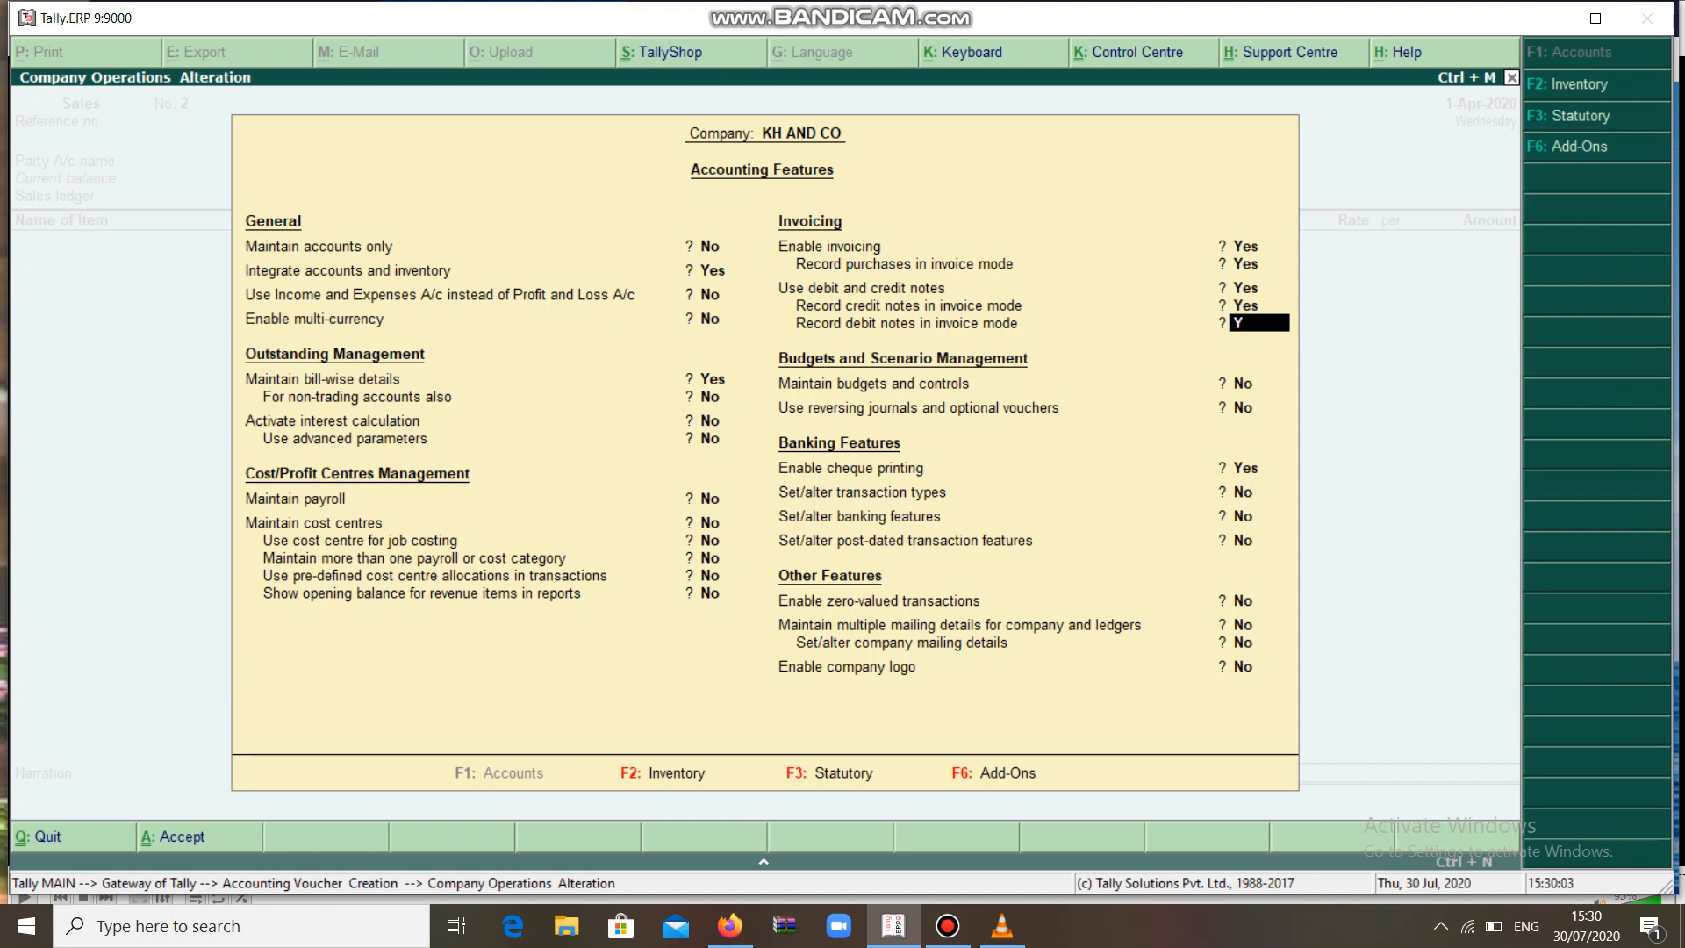
Keep the remaining budget, banking and other accounting features at their defaults and save the company's feature settings
{"action": "key", "text": "Return"}
{"action": "key", "text": "Return"}
{"action": "key", "text": "Return"}
{"action": "key", "text": "Return"}
{"action": "key", "text": "Return"}
{"action": "key", "text": "Return"}
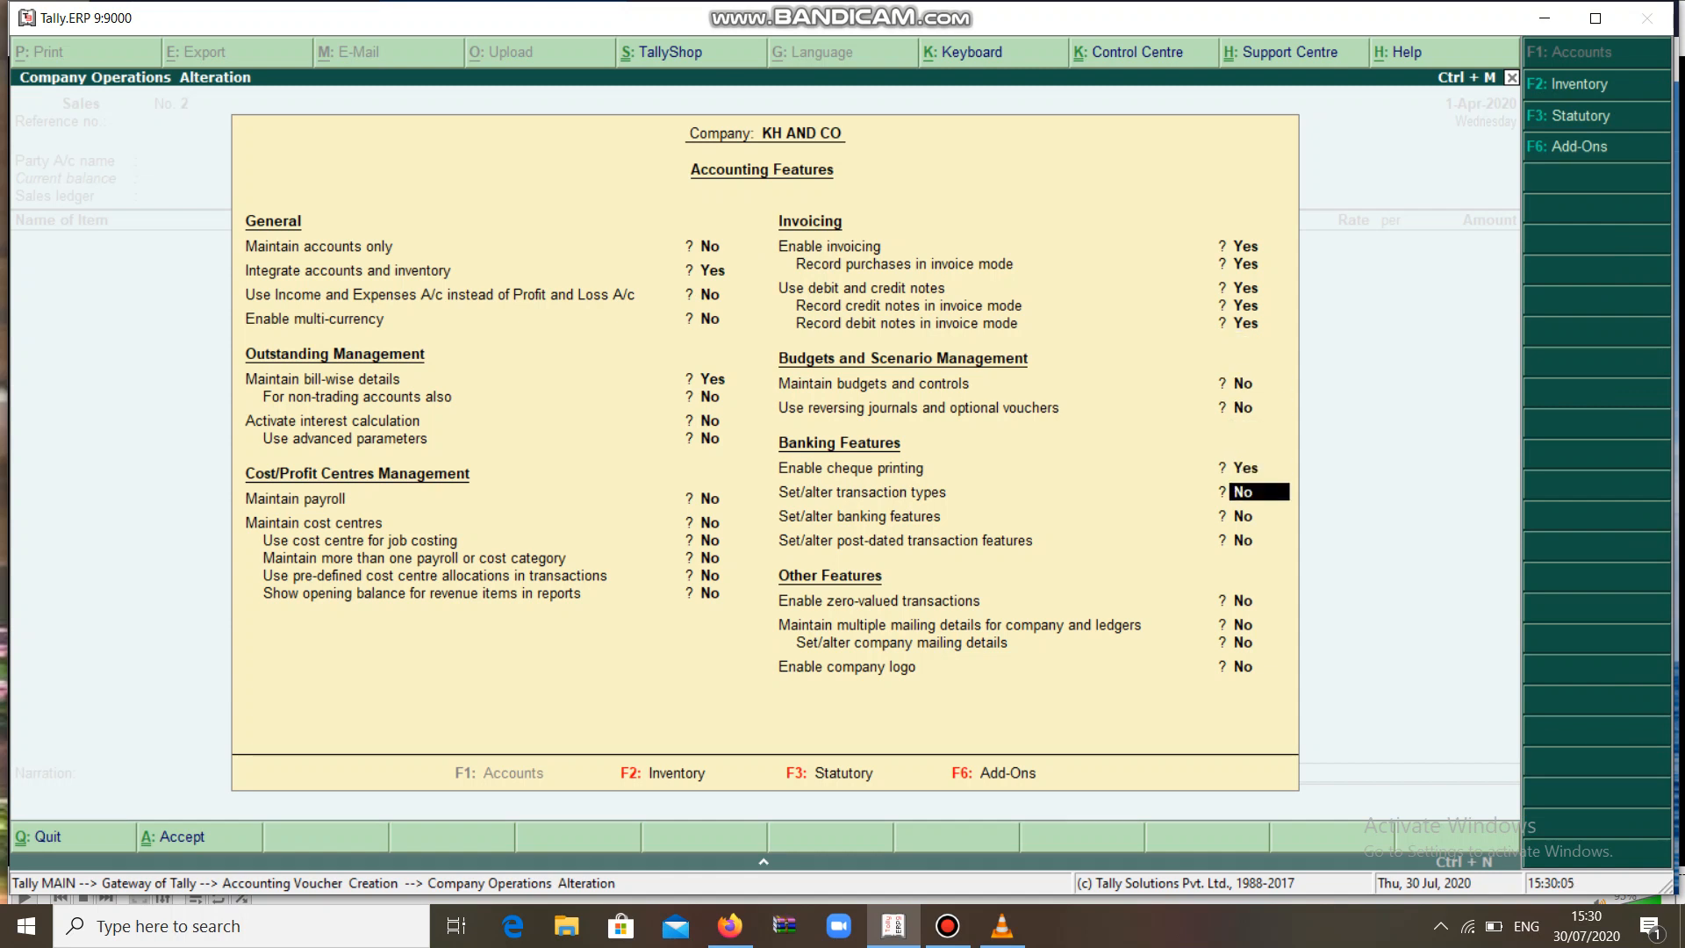
{"action": "key", "text": "Return"}
{"action": "key", "text": "Return"}
{"action": "key", "text": "Return"}
{"action": "key", "text": "Return"}
{"action": "key", "text": "Return"}
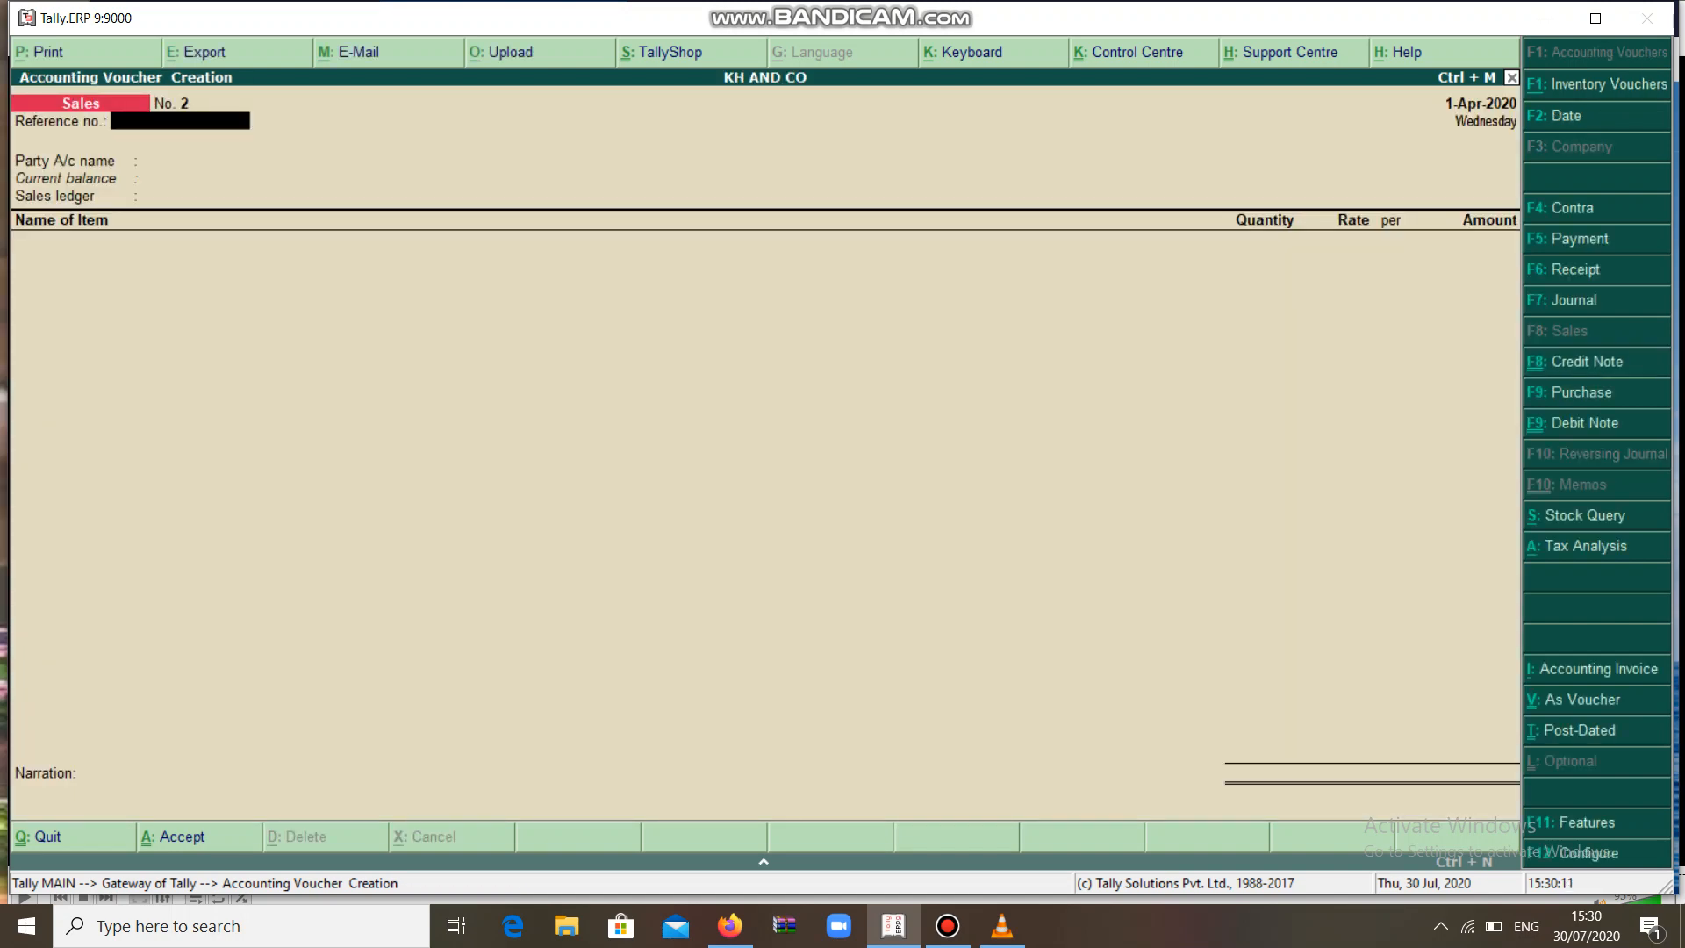
Start a credit note against original invoice 1 dated 1-Apr-2020 with MK AND CO as the party account
{"action": "key", "text": "ctrl+F8"}
{"action": "key", "text": "Return"}
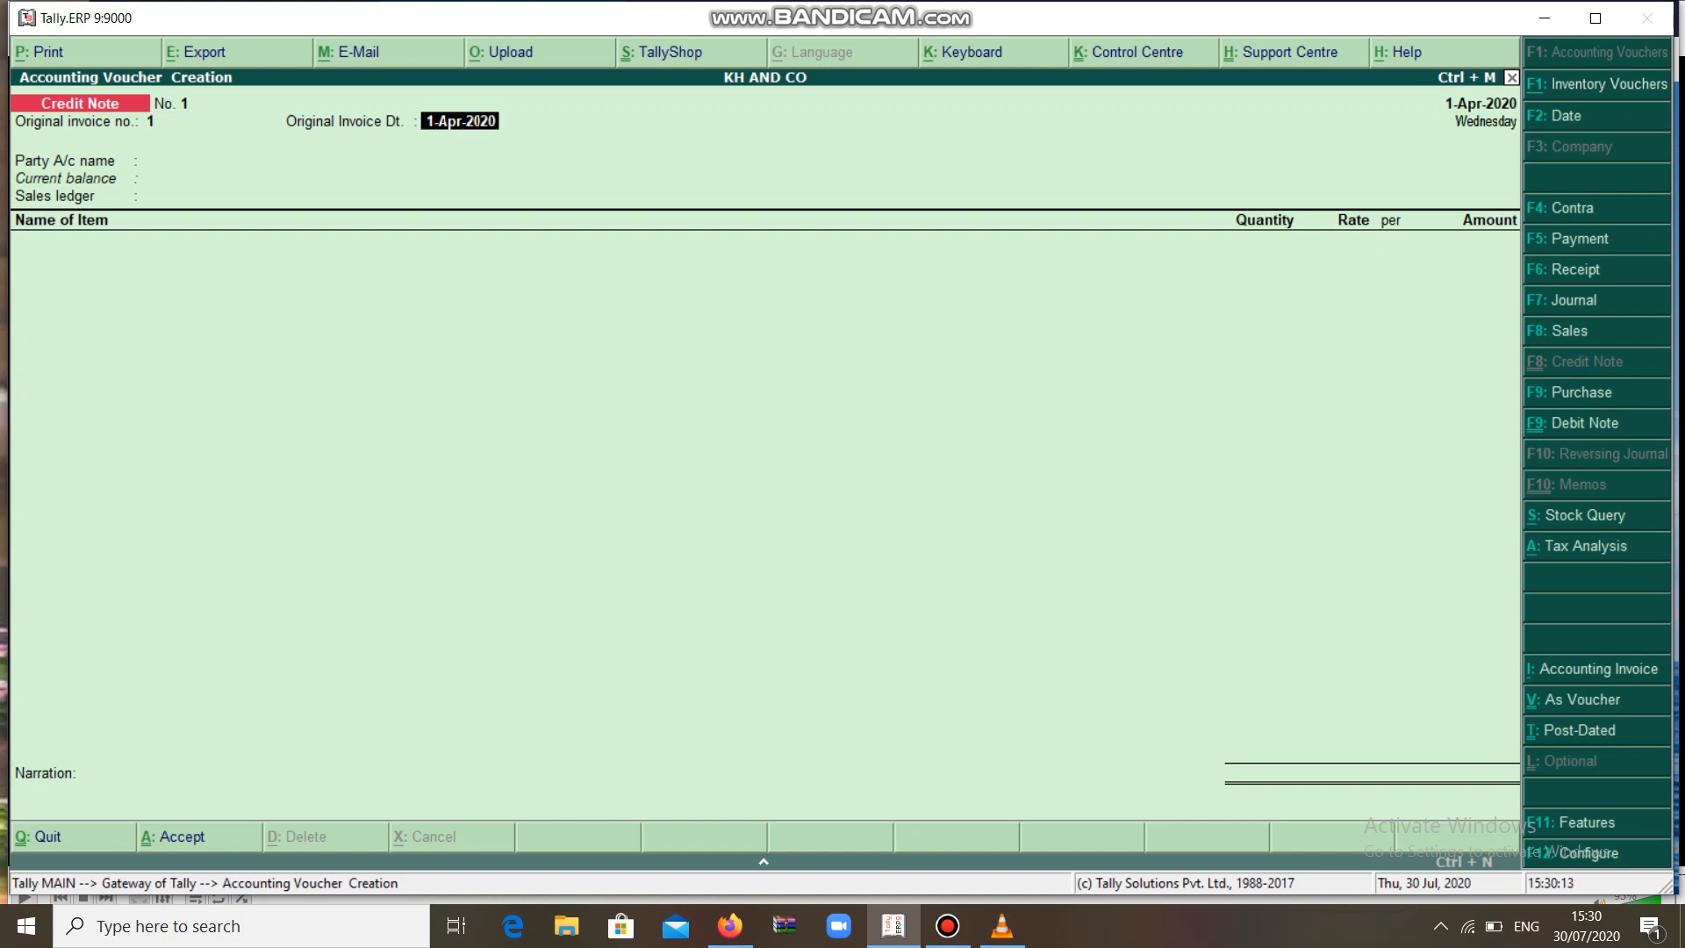
{"action": "key", "text": "Return"}
{"action": "key", "text": "Down"}
{"action": "key", "text": "Return"}
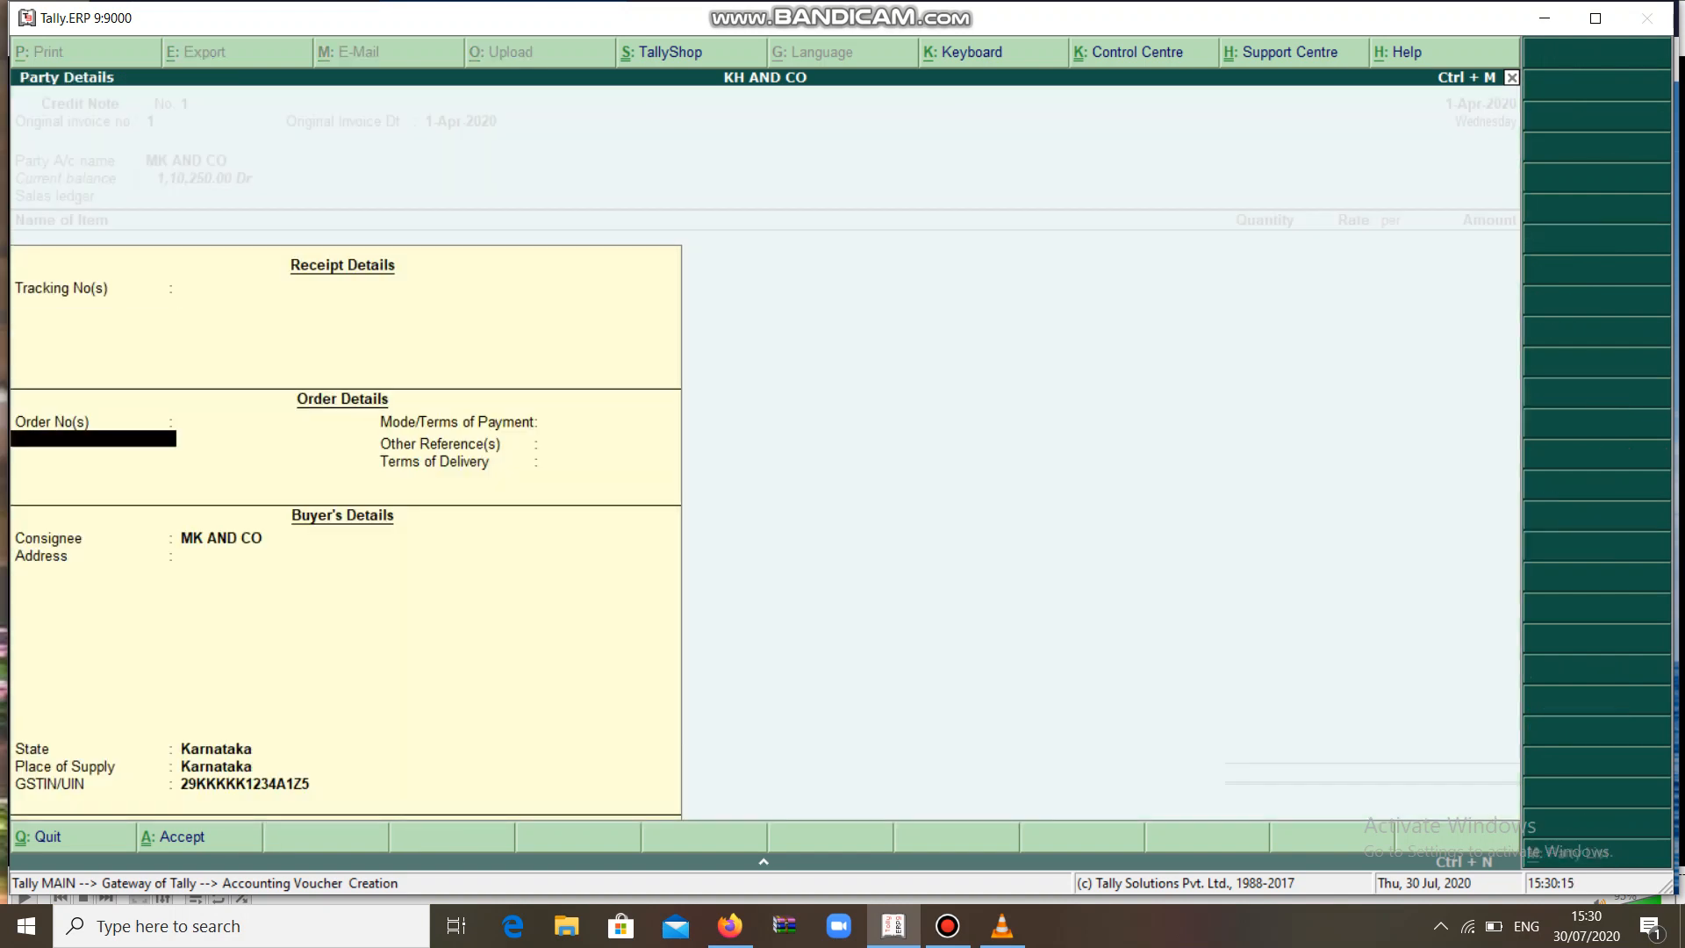
Leave the receipt and order details blank and keep the prefilled buyer's details for the credit note
{"action": "key", "text": "Return"}
{"action": "key", "text": "Return"}
{"action": "key", "text": "Return"}
{"action": "key", "text": "Return"}
{"action": "key", "text": "Return"}
{"action": "key", "text": "Return"}
{"action": "key", "text": "Return"}
{"action": "key", "text": "Return"}
{"action": "key", "text": "Return"}
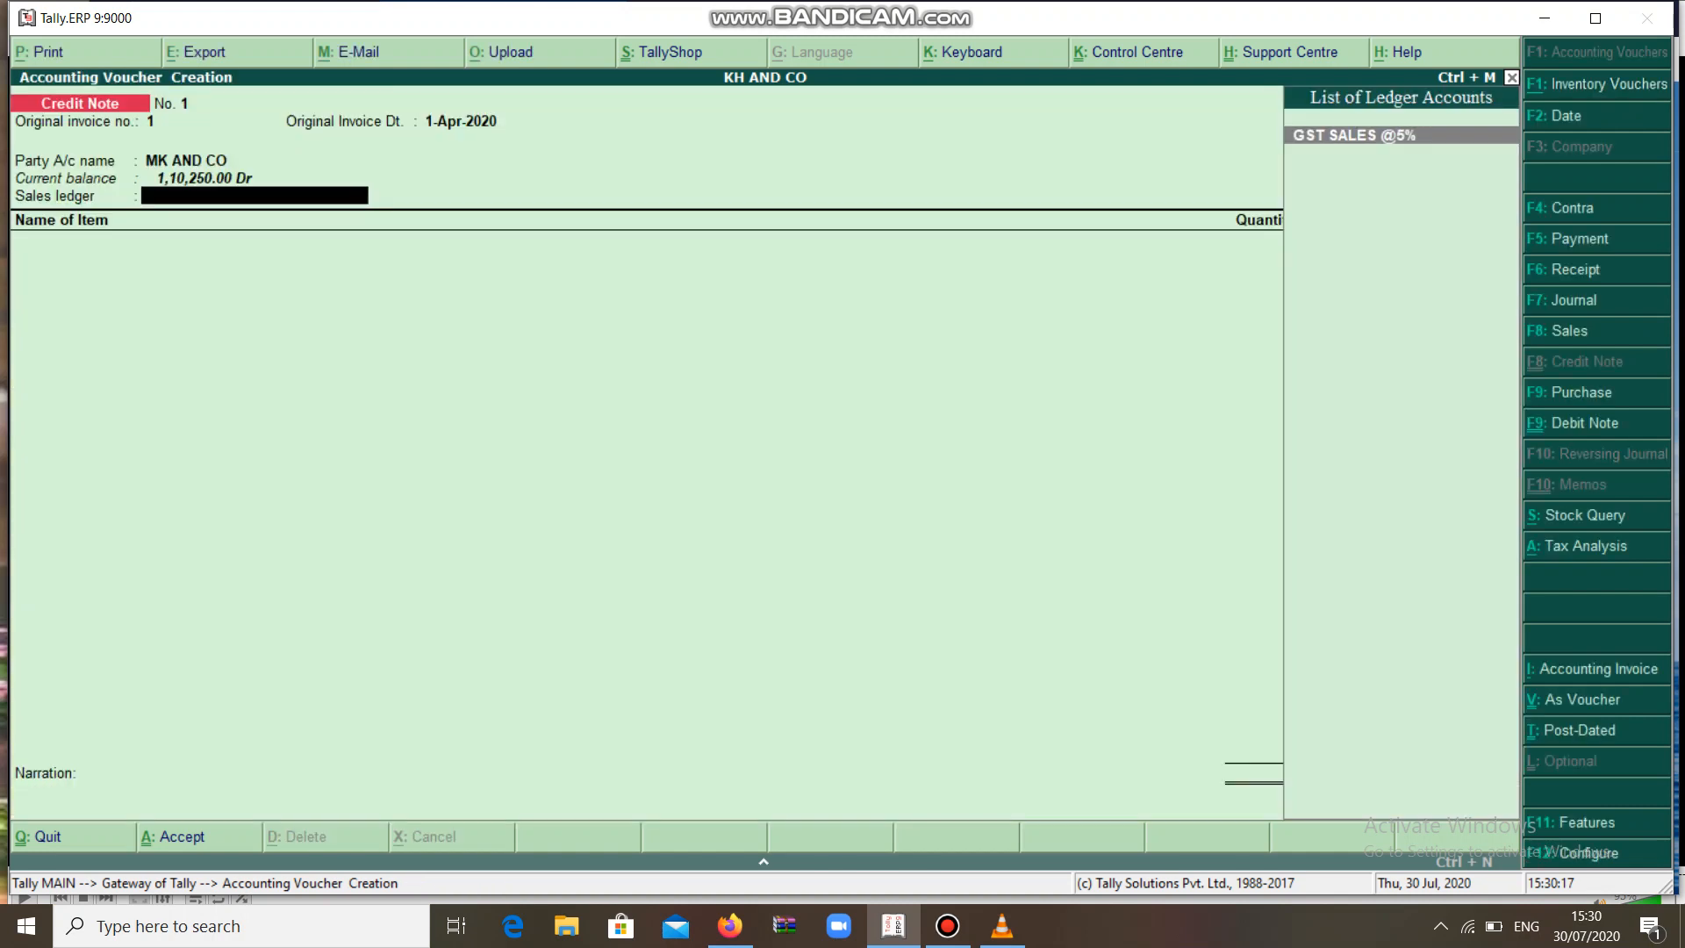
Use GST SALES @5% as the credit note's sales ledger and classify the transaction as Sales Taxable
{"action": "key", "text": "Return"}
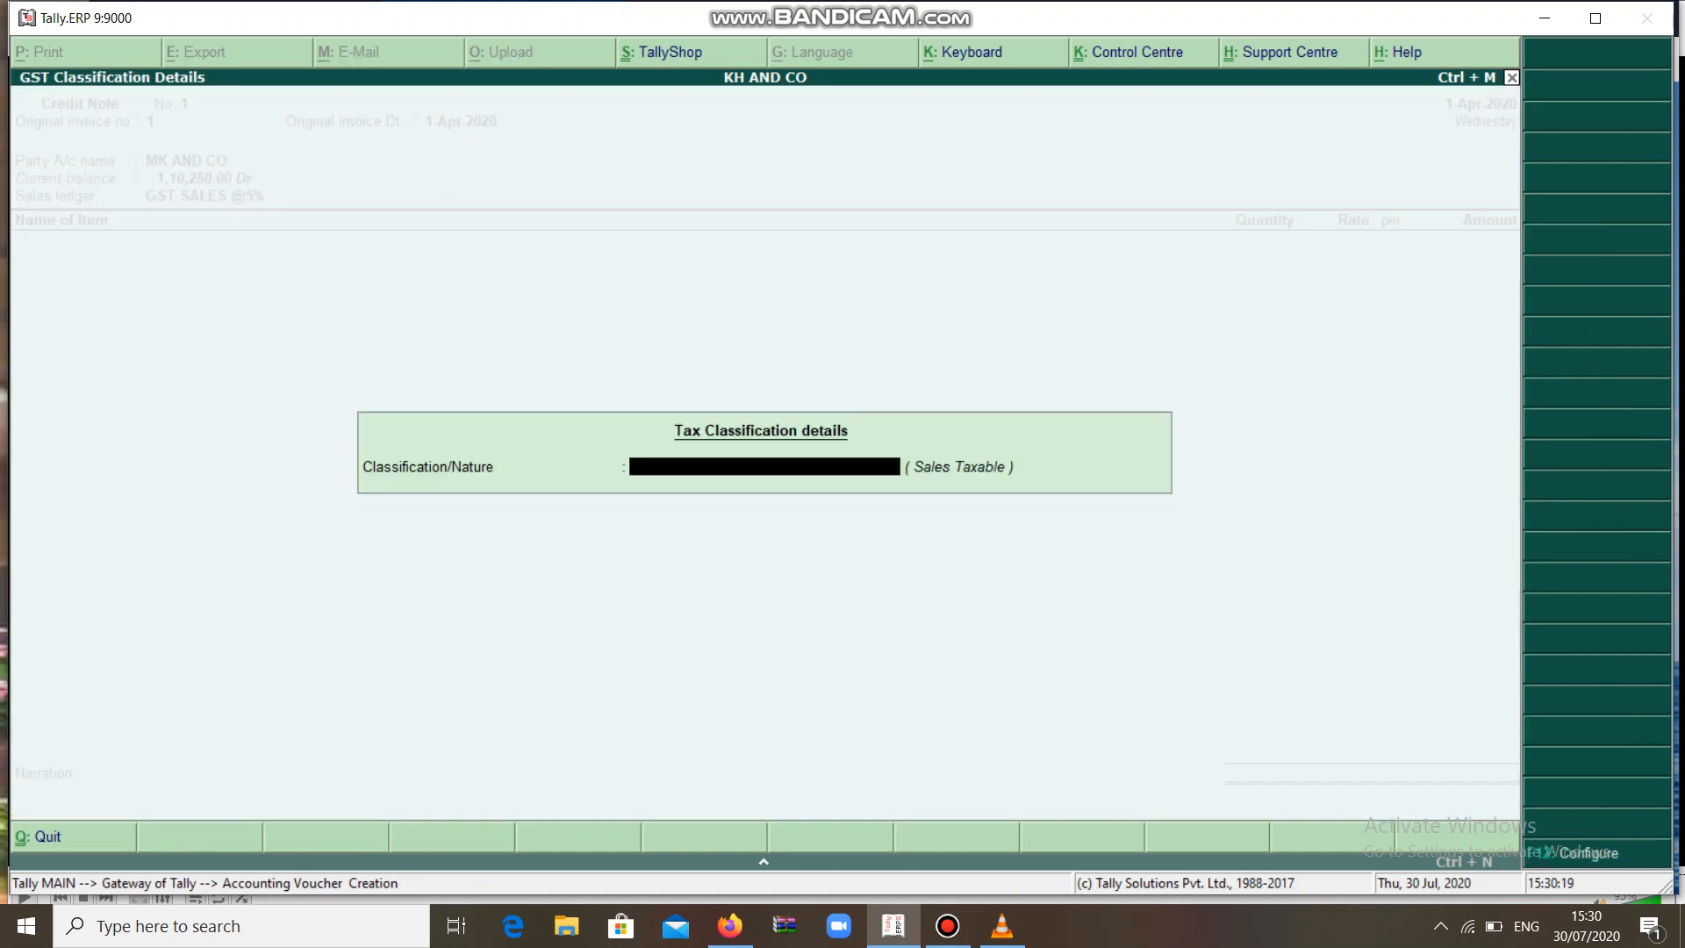
{"action": "type", "text": "S"}
{"action": "key", "text": "Down"}
{"action": "key", "text": "Down"}
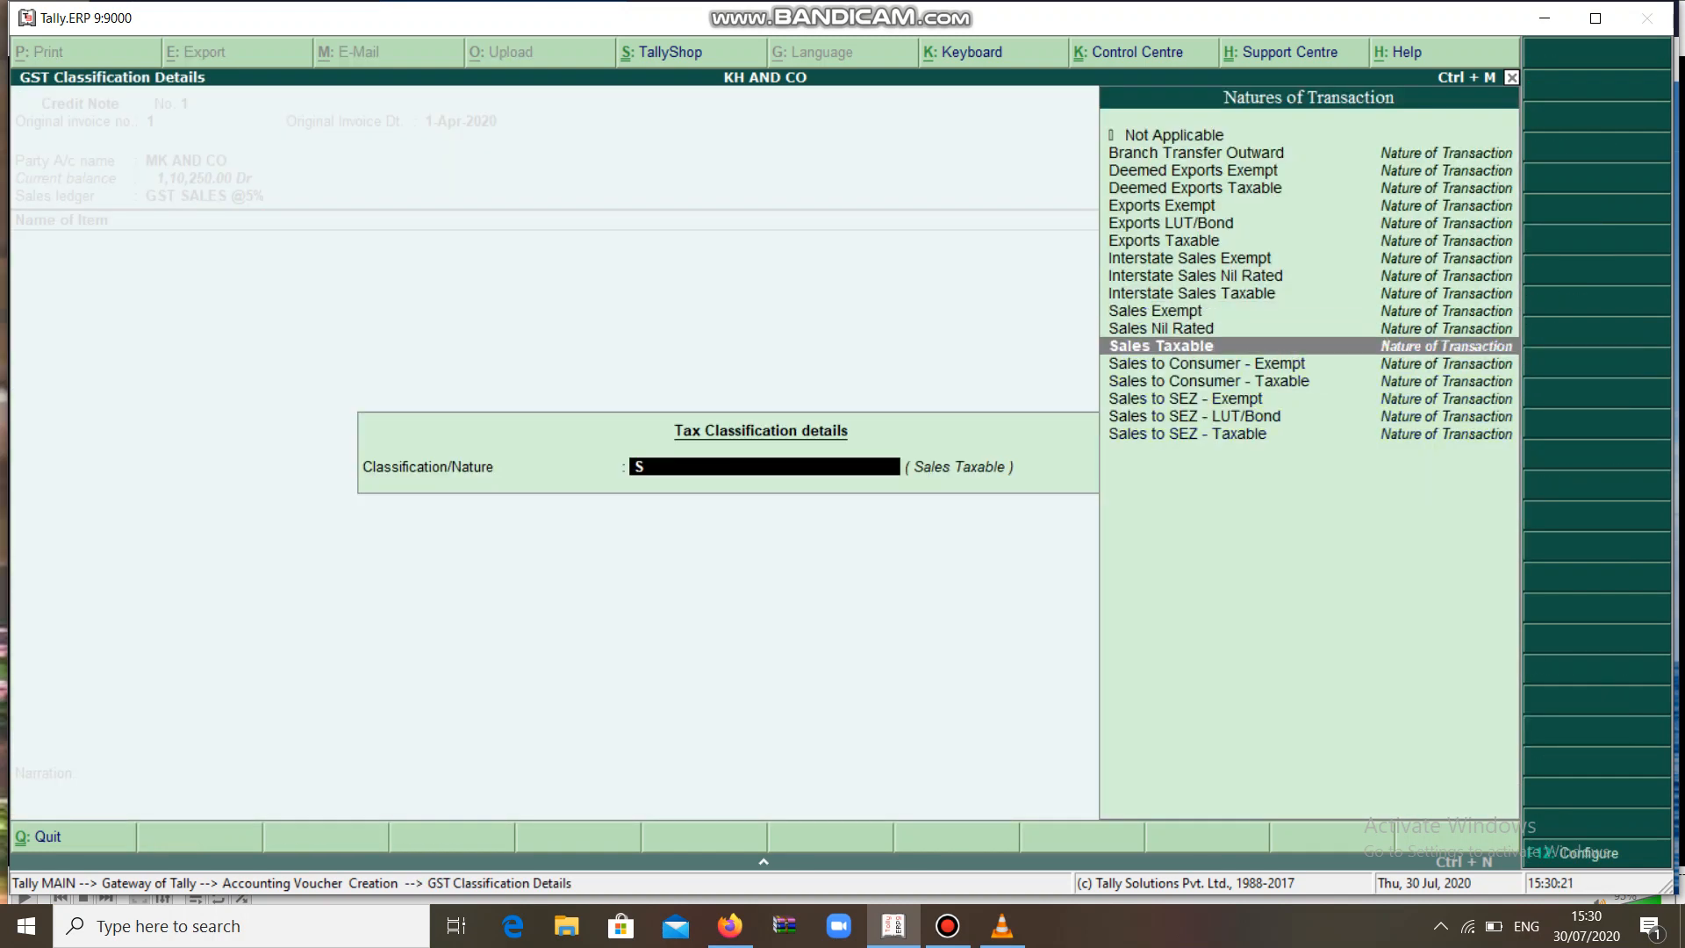
{"action": "key", "text": "Return"}
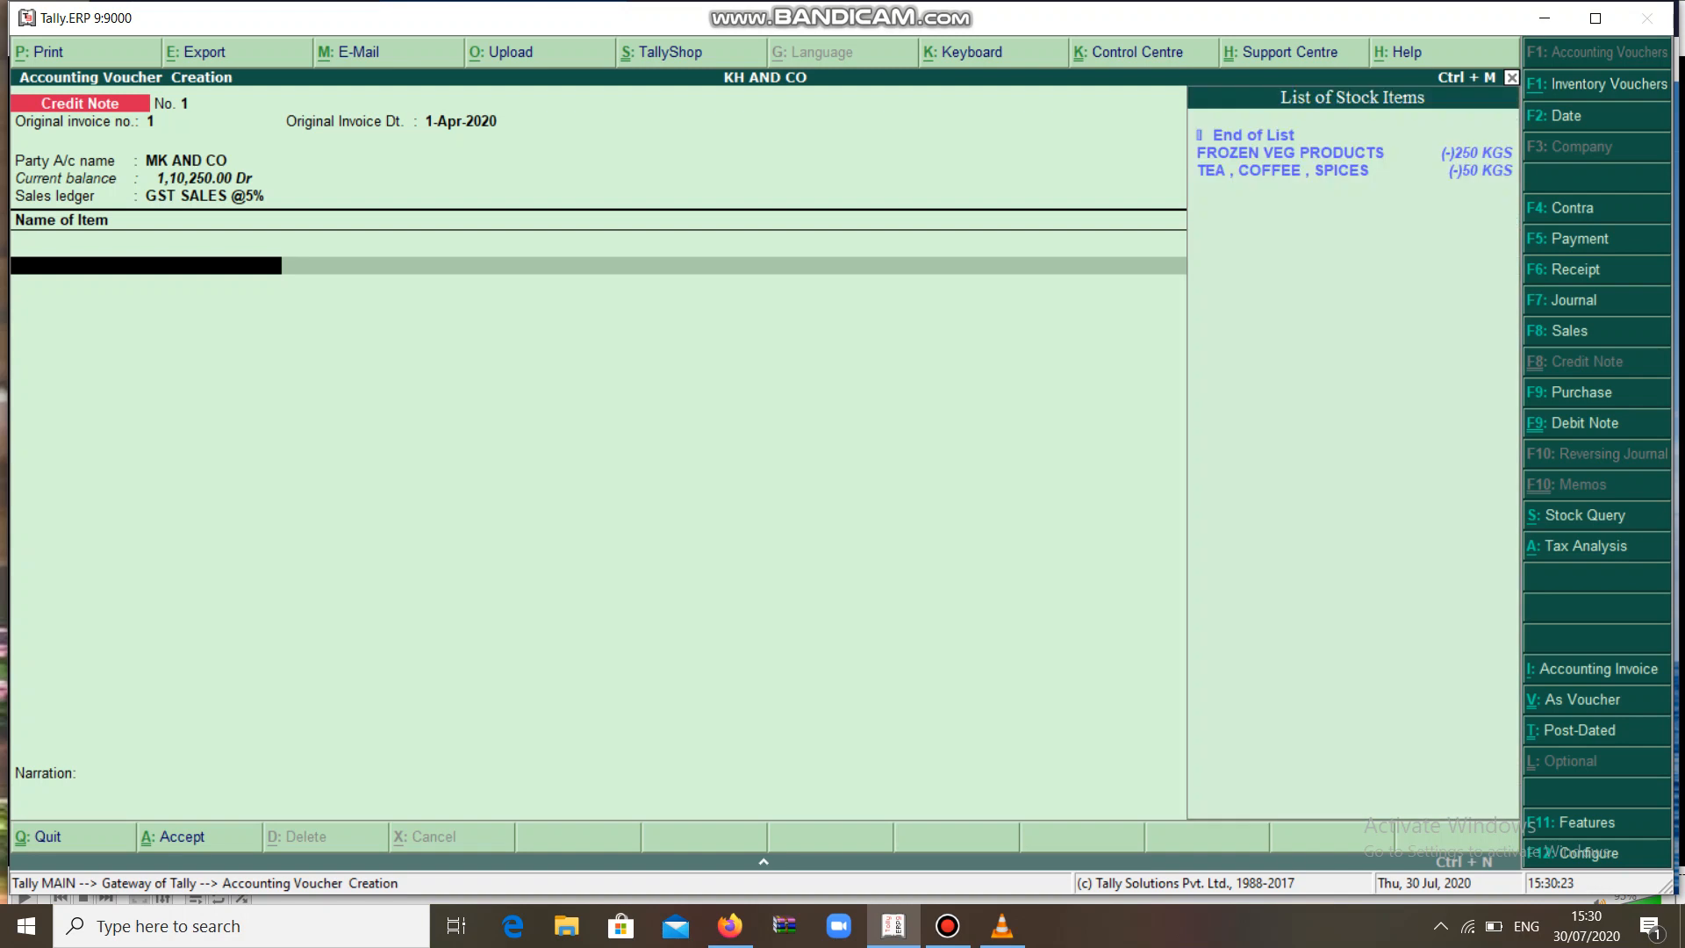
Add FROZEN VEG PRODUCTS to the credit note with a quantity of 12 KGS at the rate of 250.00
{"action": "key", "text": "Down"}
{"action": "key", "text": "Return"}
{"action": "type", "text": "12"}
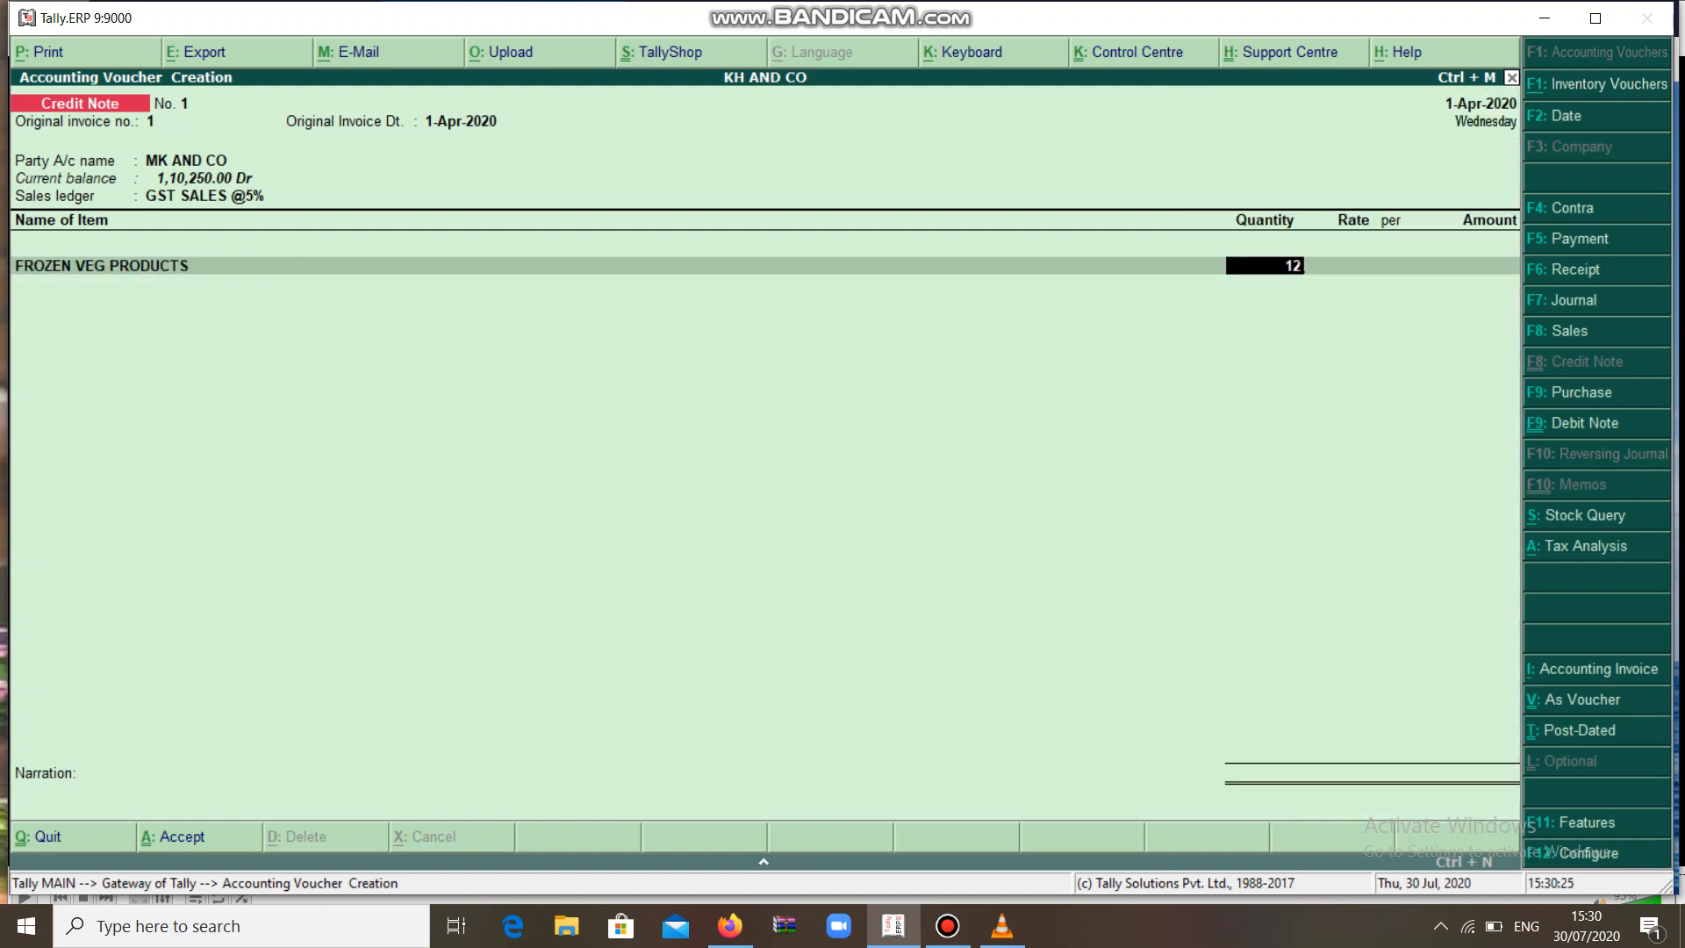
{"action": "key", "text": "Return"}
{"action": "key", "text": "Return"}
{"action": "key", "text": "Return"}
{"action": "key", "text": "Return"}
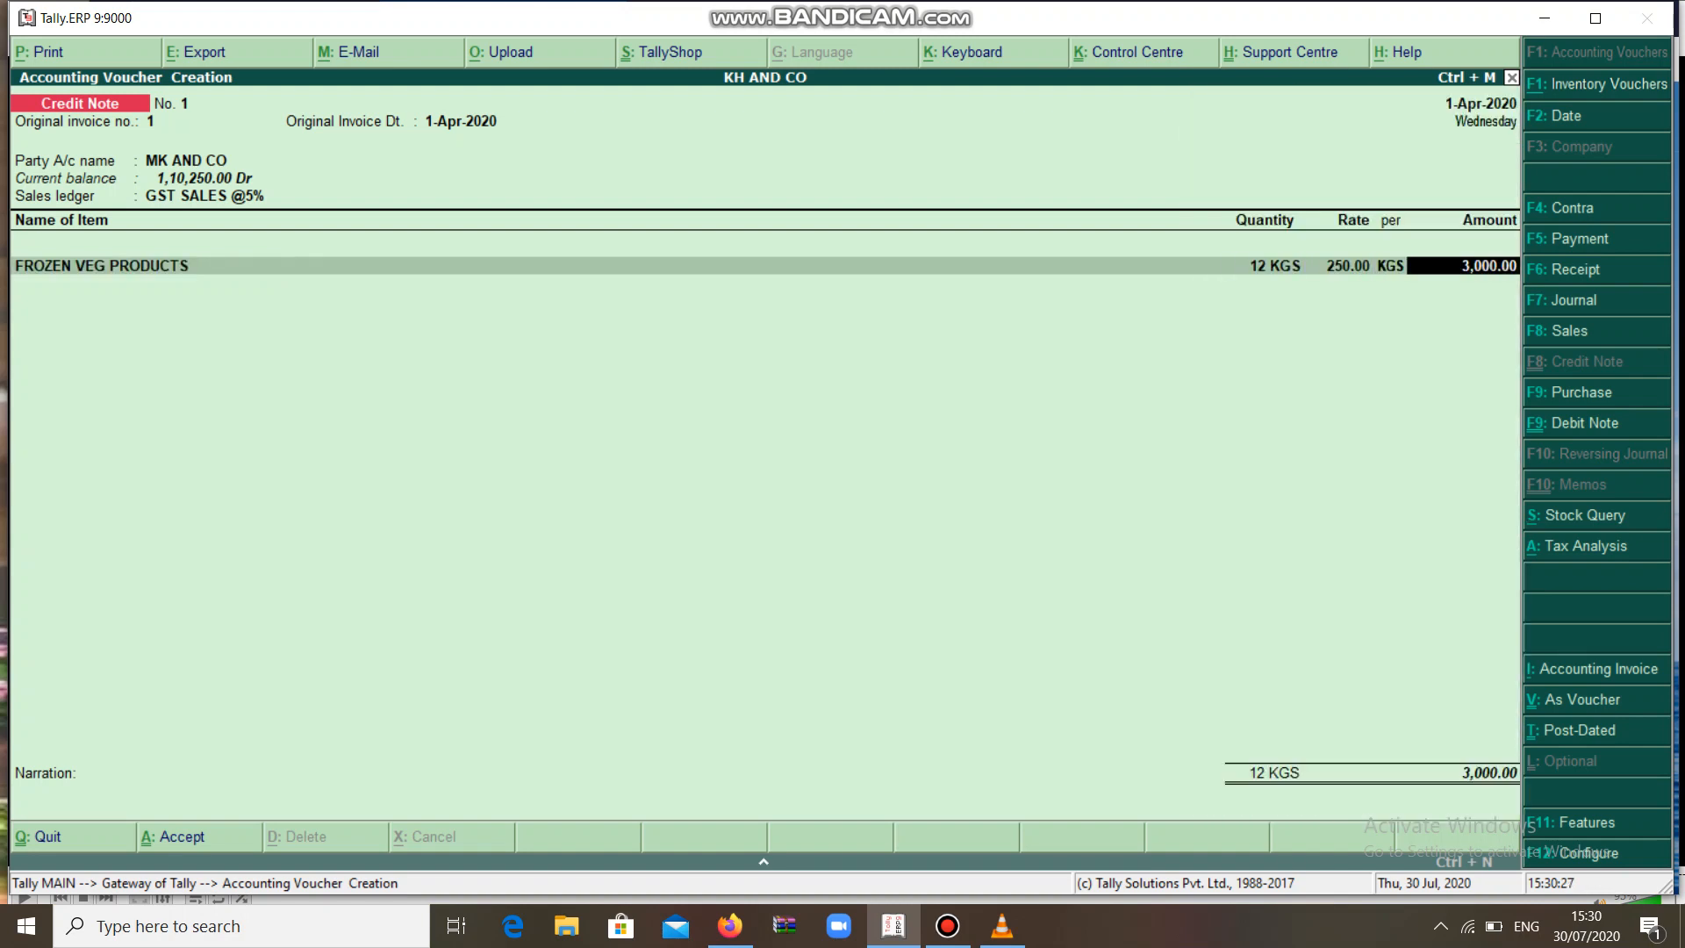
{"action": "key", "text": "Return"}
Add TEA , COFFEE , SPICES with a quantity of 25 KGS at the rate of 850.00 and finish the item list
{"action": "key", "text": "Down"}
{"action": "key", "text": "Down"}
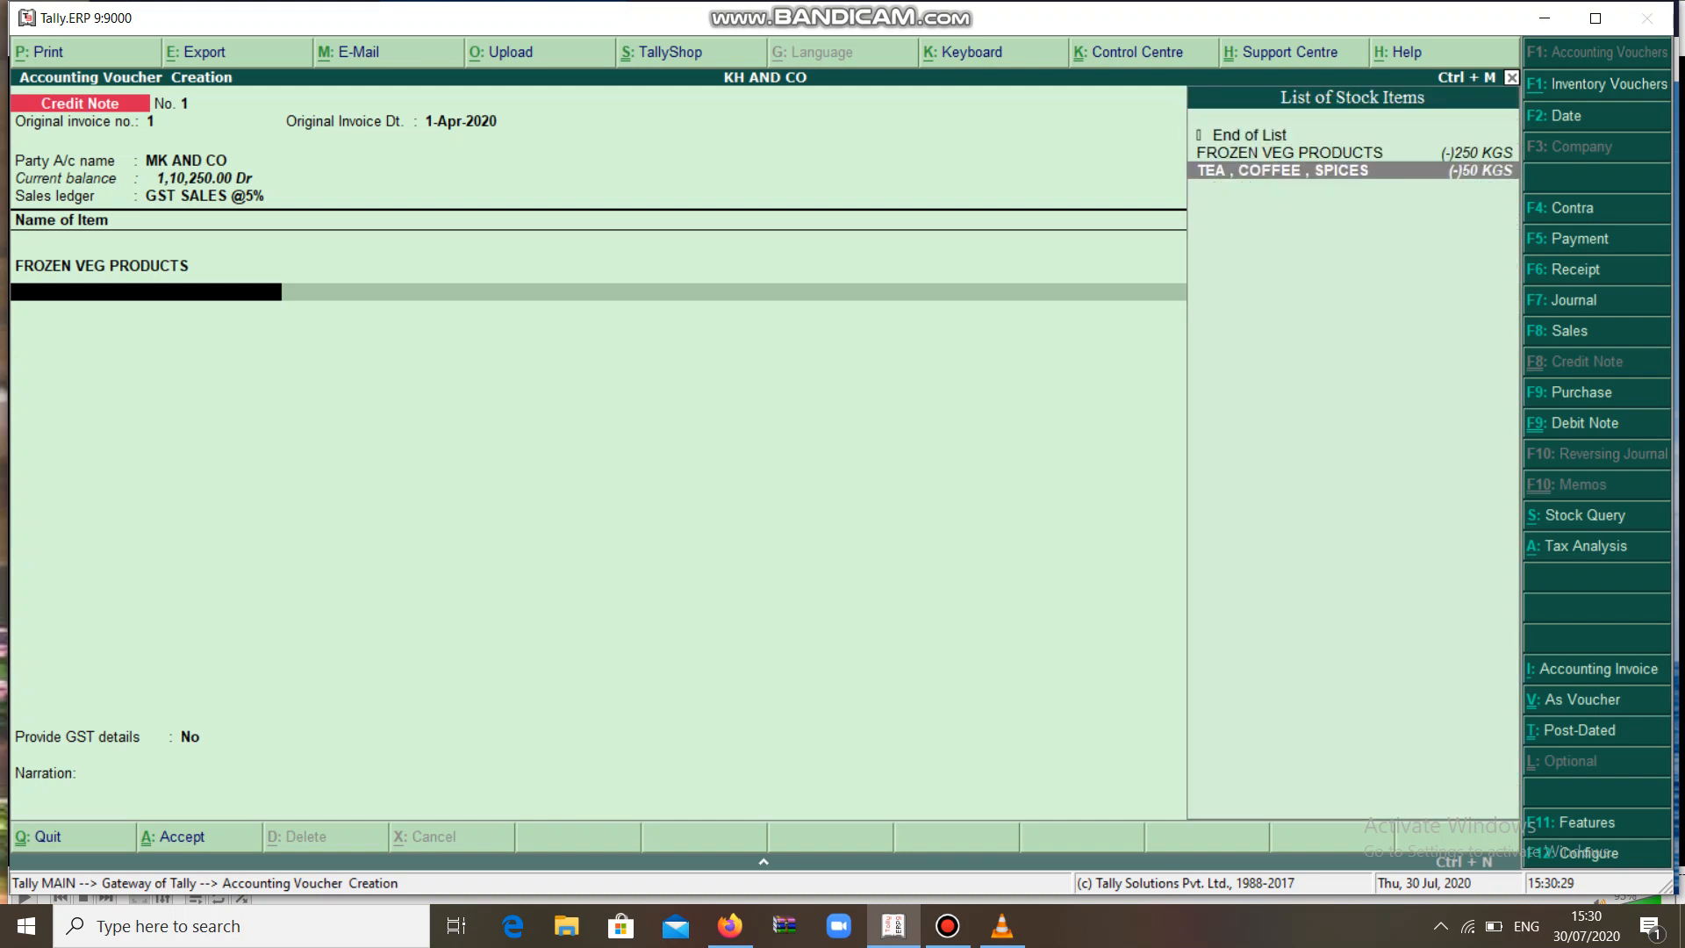
{"action": "key", "text": "Return"}
{"action": "type", "text": "25"}
{"action": "key", "text": "Return"}
{"action": "key", "text": "Return"}
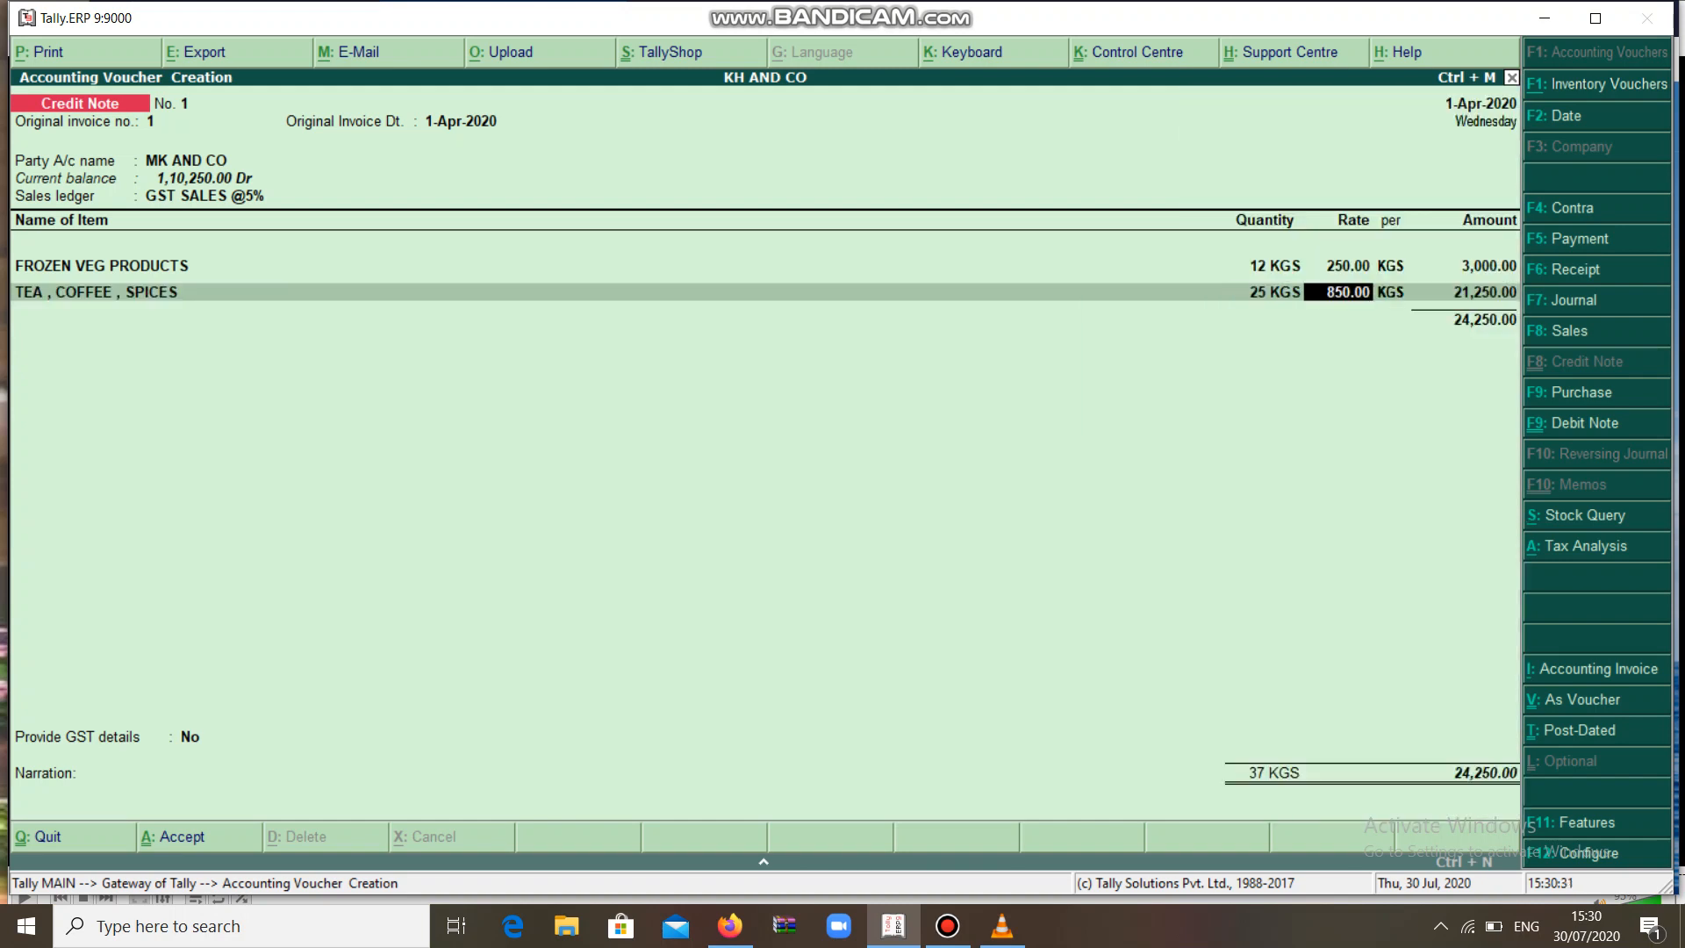
{"action": "key", "text": "Return"}
{"action": "key", "text": "Return"}
{"action": "key", "text": "Return"}
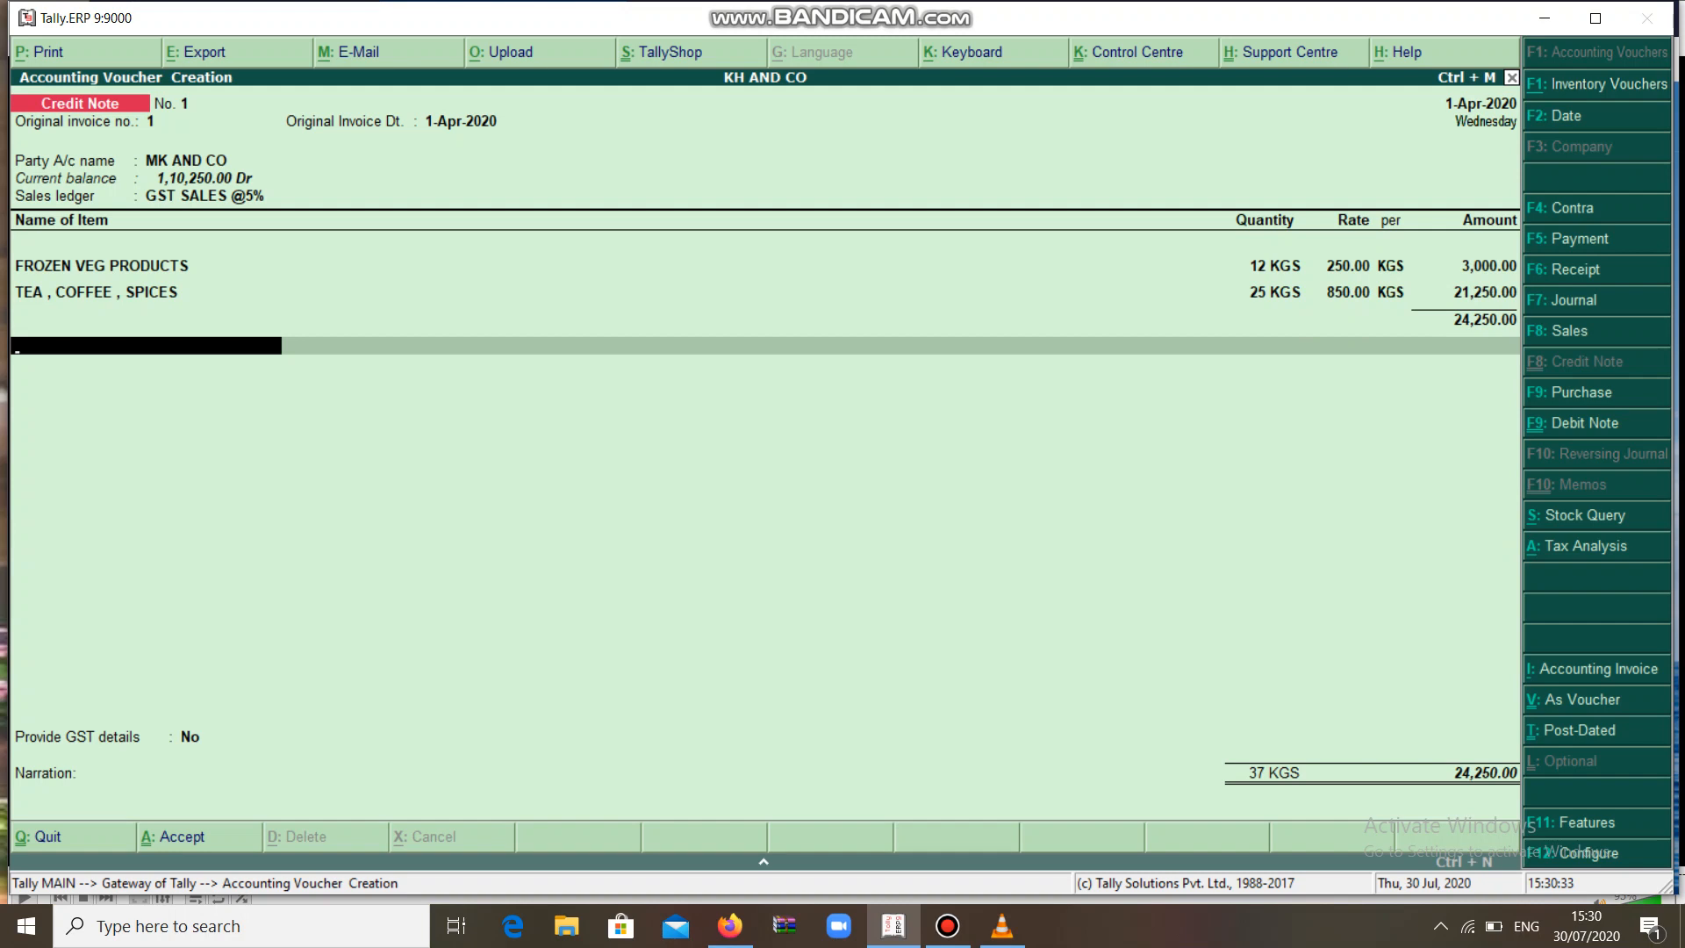
Add the OUTPUT CGST @2.5% and OUTPUT SGST @2.5% ledgers to the credit note, without providing GST details
{"action": "type", "text": "O"}
{"action": "key", "text": "Down"}
{"action": "key", "text": "Return"}
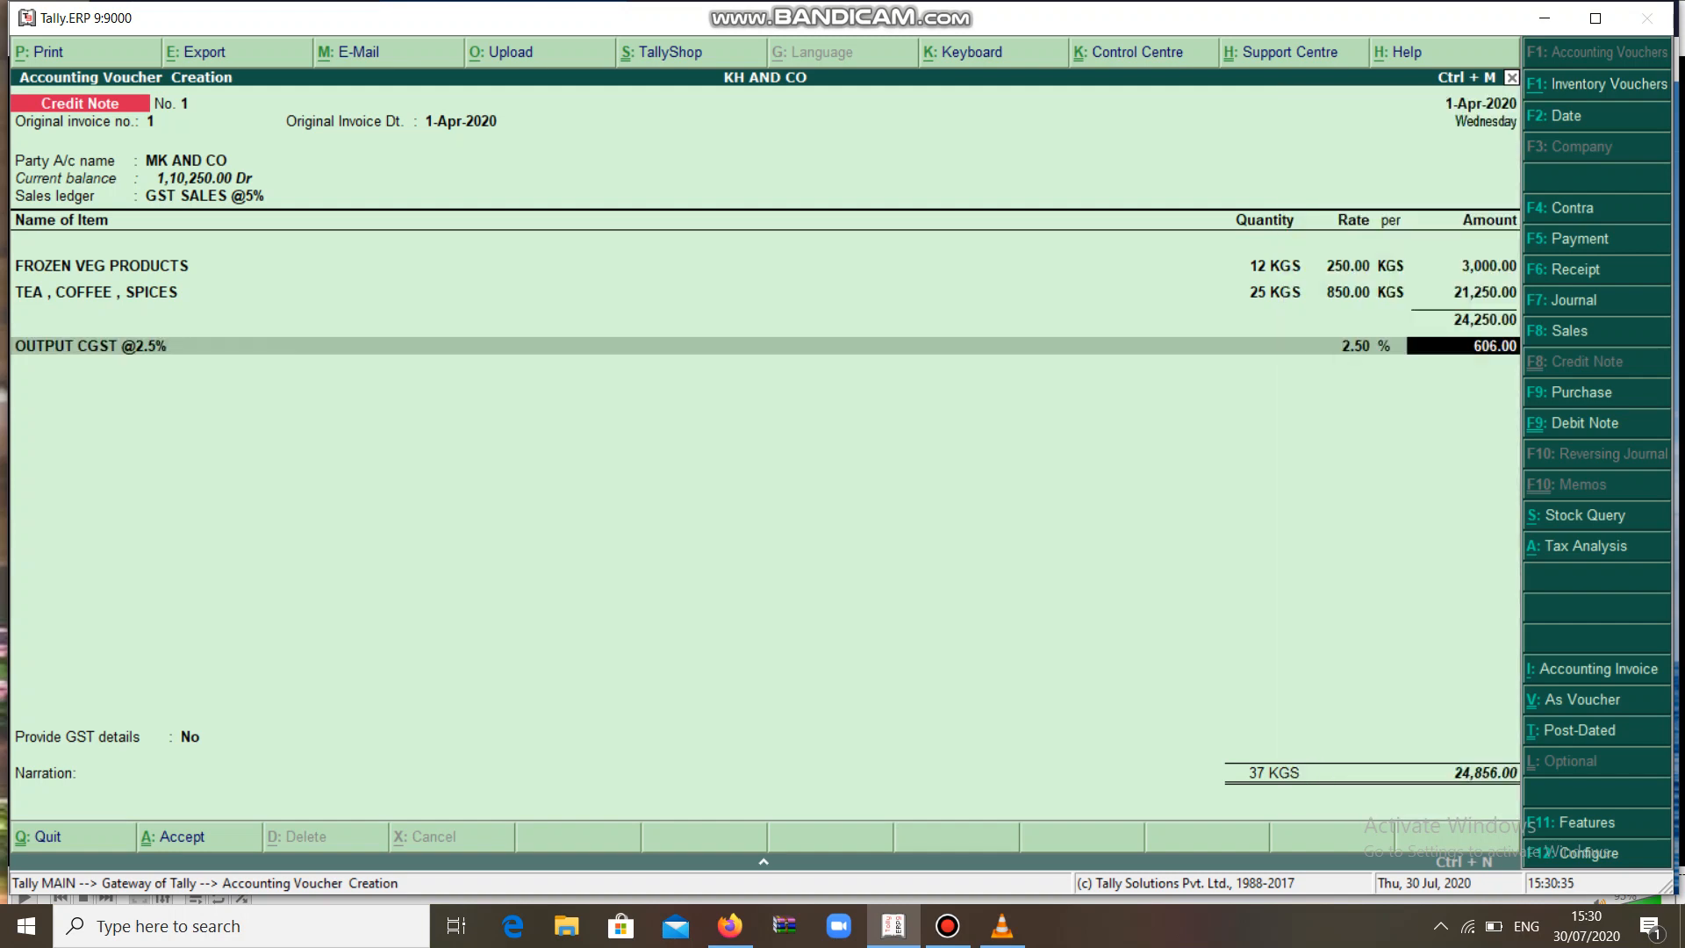
{"action": "key", "text": "Return"}
{"action": "type", "text": "O"}
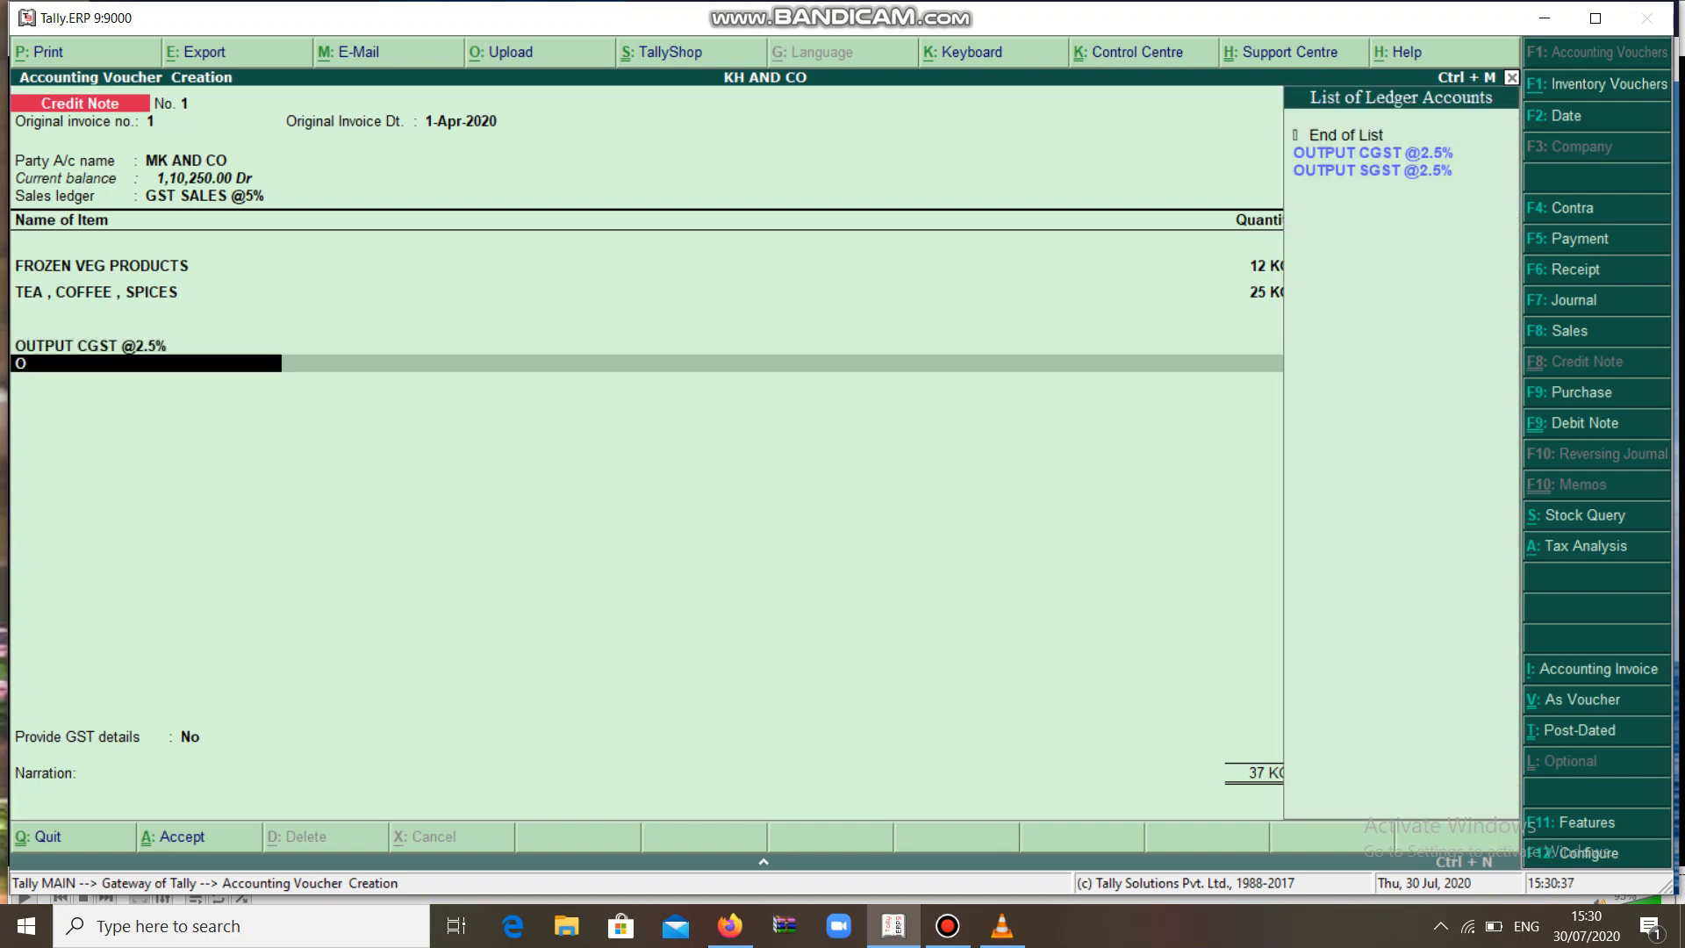
{"action": "key", "text": "Down"}
{"action": "key", "text": "Return"}
{"action": "key", "text": "Return"}
{"action": "key", "text": "Return"}
{"action": "key", "text": "Return"}
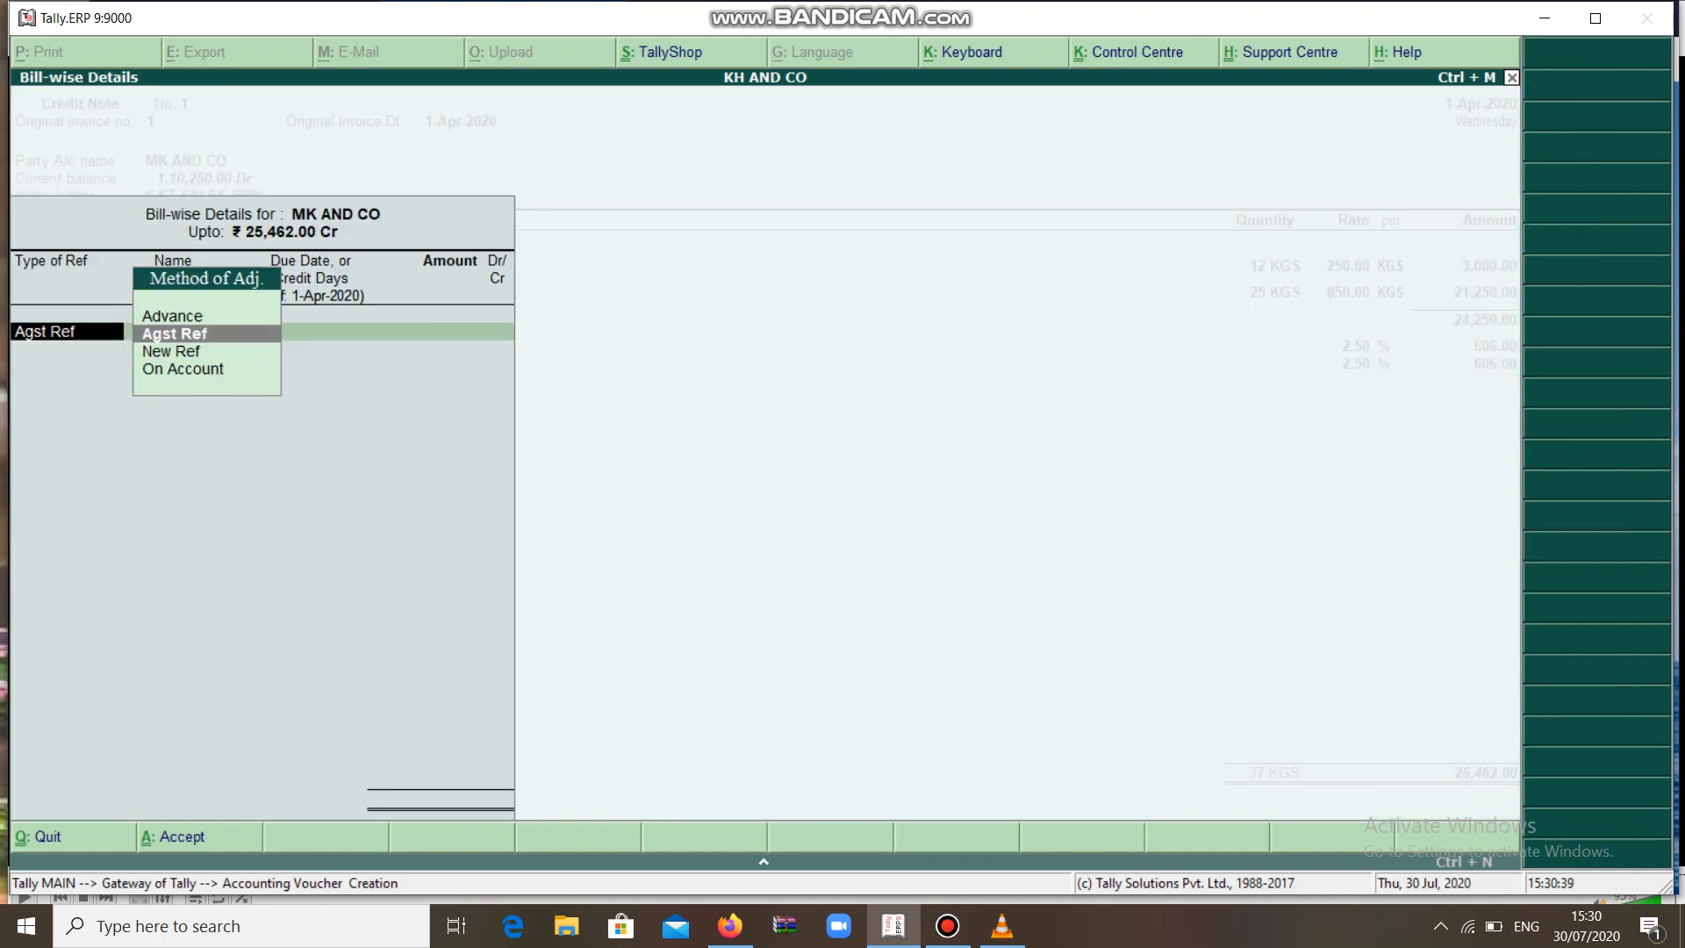
{"action": "key", "text": "Return"}
{"action": "key", "text": "Return"}
{"action": "key", "text": "BackSpace"}
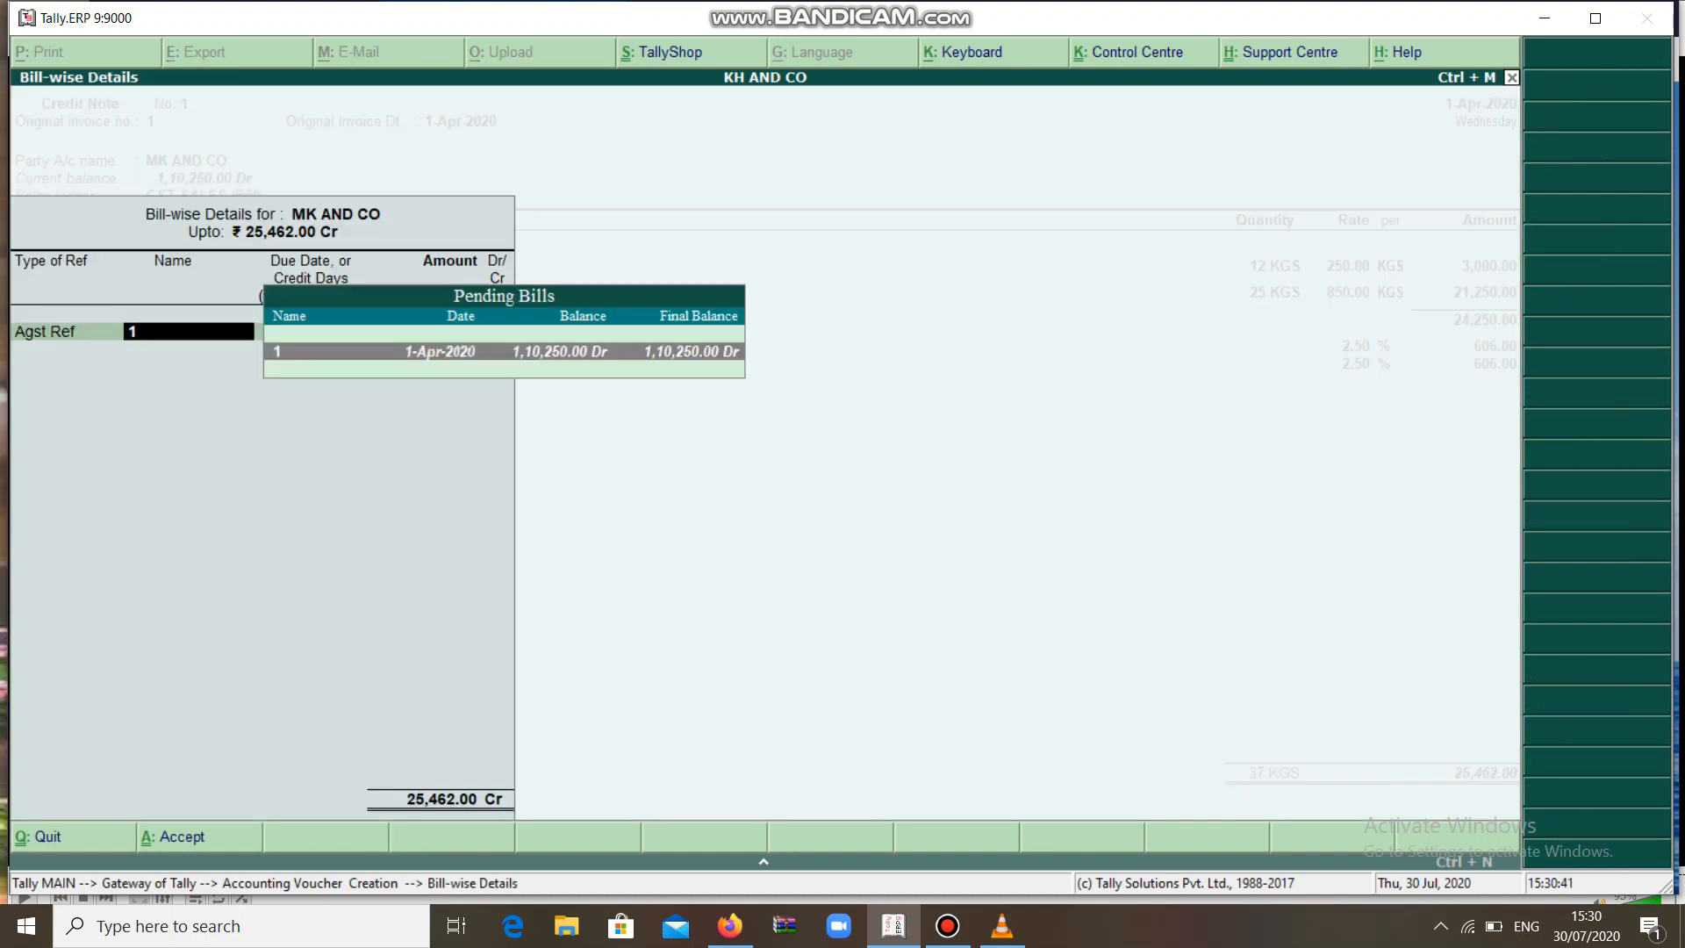
{"action": "key", "text": "BackSpace"}
Allocate the full credit note amount as New Ref 1, save the voucher and leave voucher entry
{"action": "key", "text": "Down"}
{"action": "key", "text": "Return"}
{"action": "key", "text": "Return"}
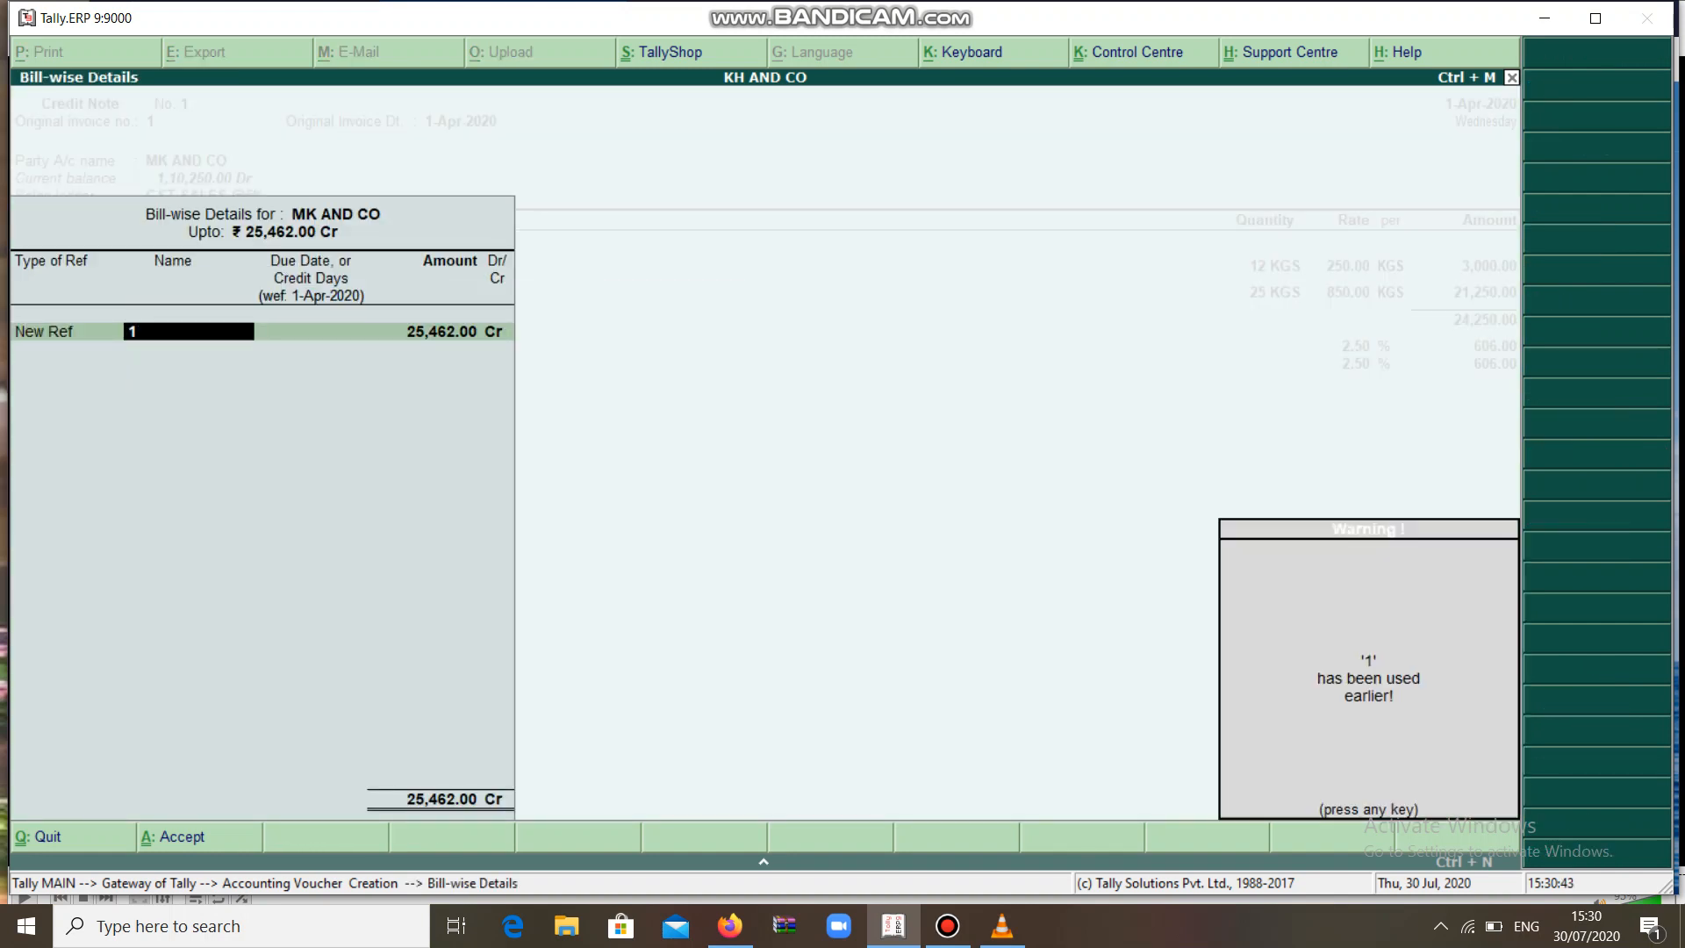
{"action": "key", "text": "Return"}
{"action": "key", "text": "Return"}
{"action": "key", "text": "Return"}
{"action": "key", "text": "Return"}
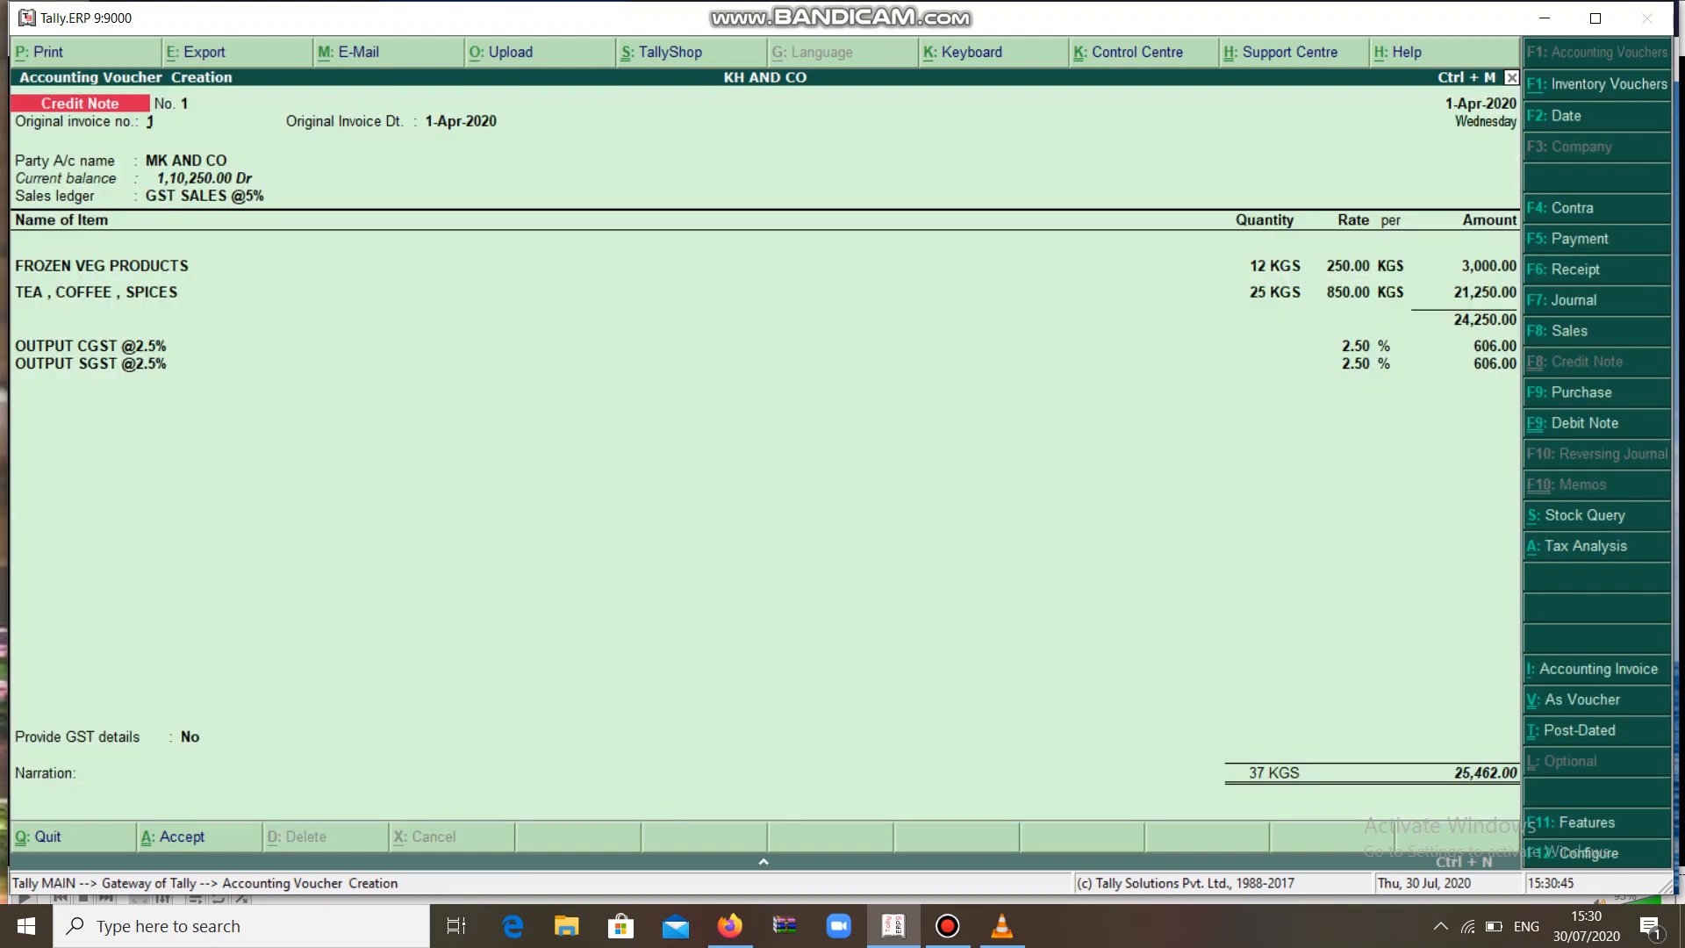
{"action": "key", "text": "Escape"}
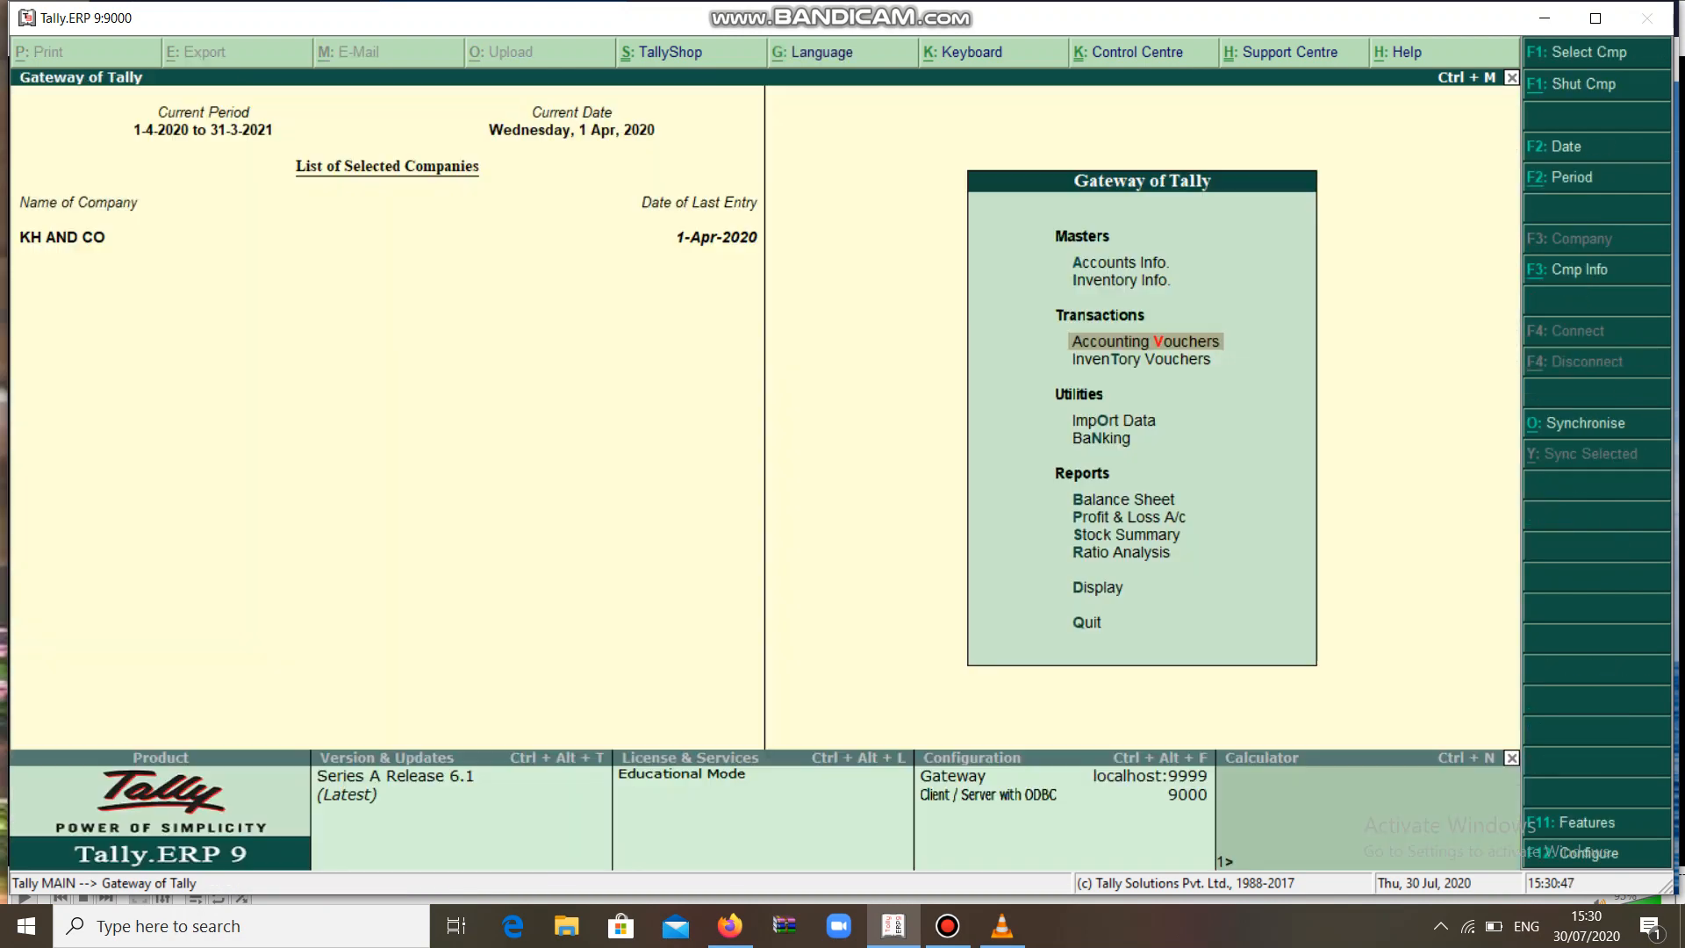
Examine the Day Book for the recorded sales and credit note vouchers, and return to the Gateway of Tally
{"action": "key", "text": "d"}
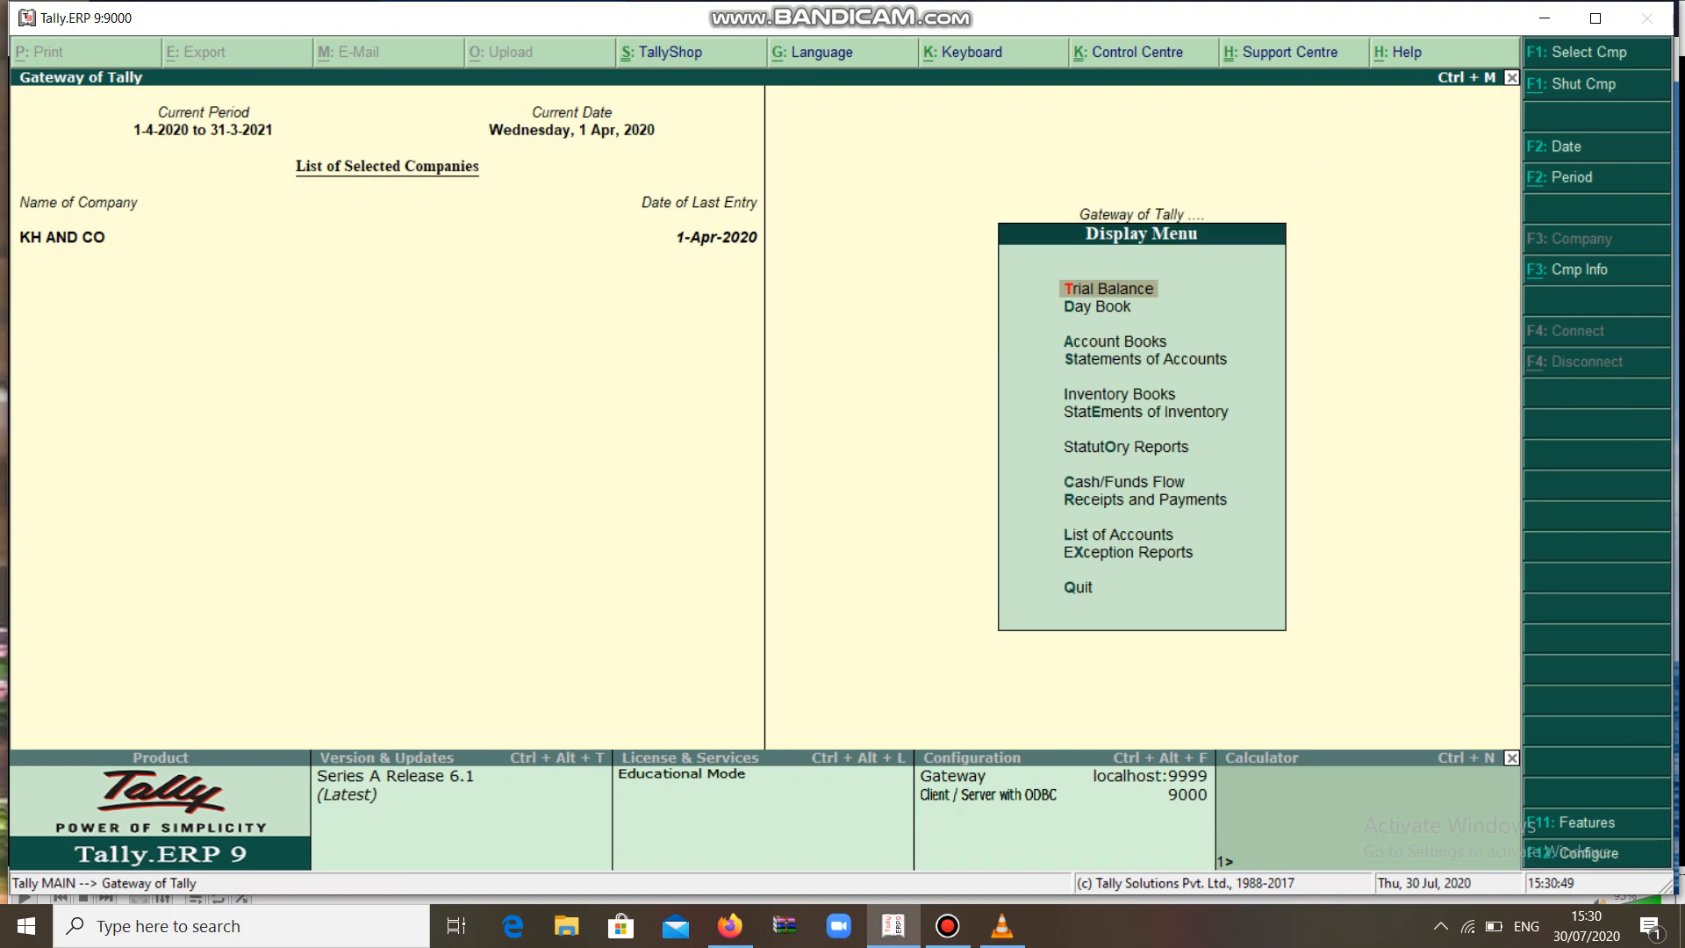
{"action": "key", "text": "Down"}
{"action": "key", "text": "Return"}
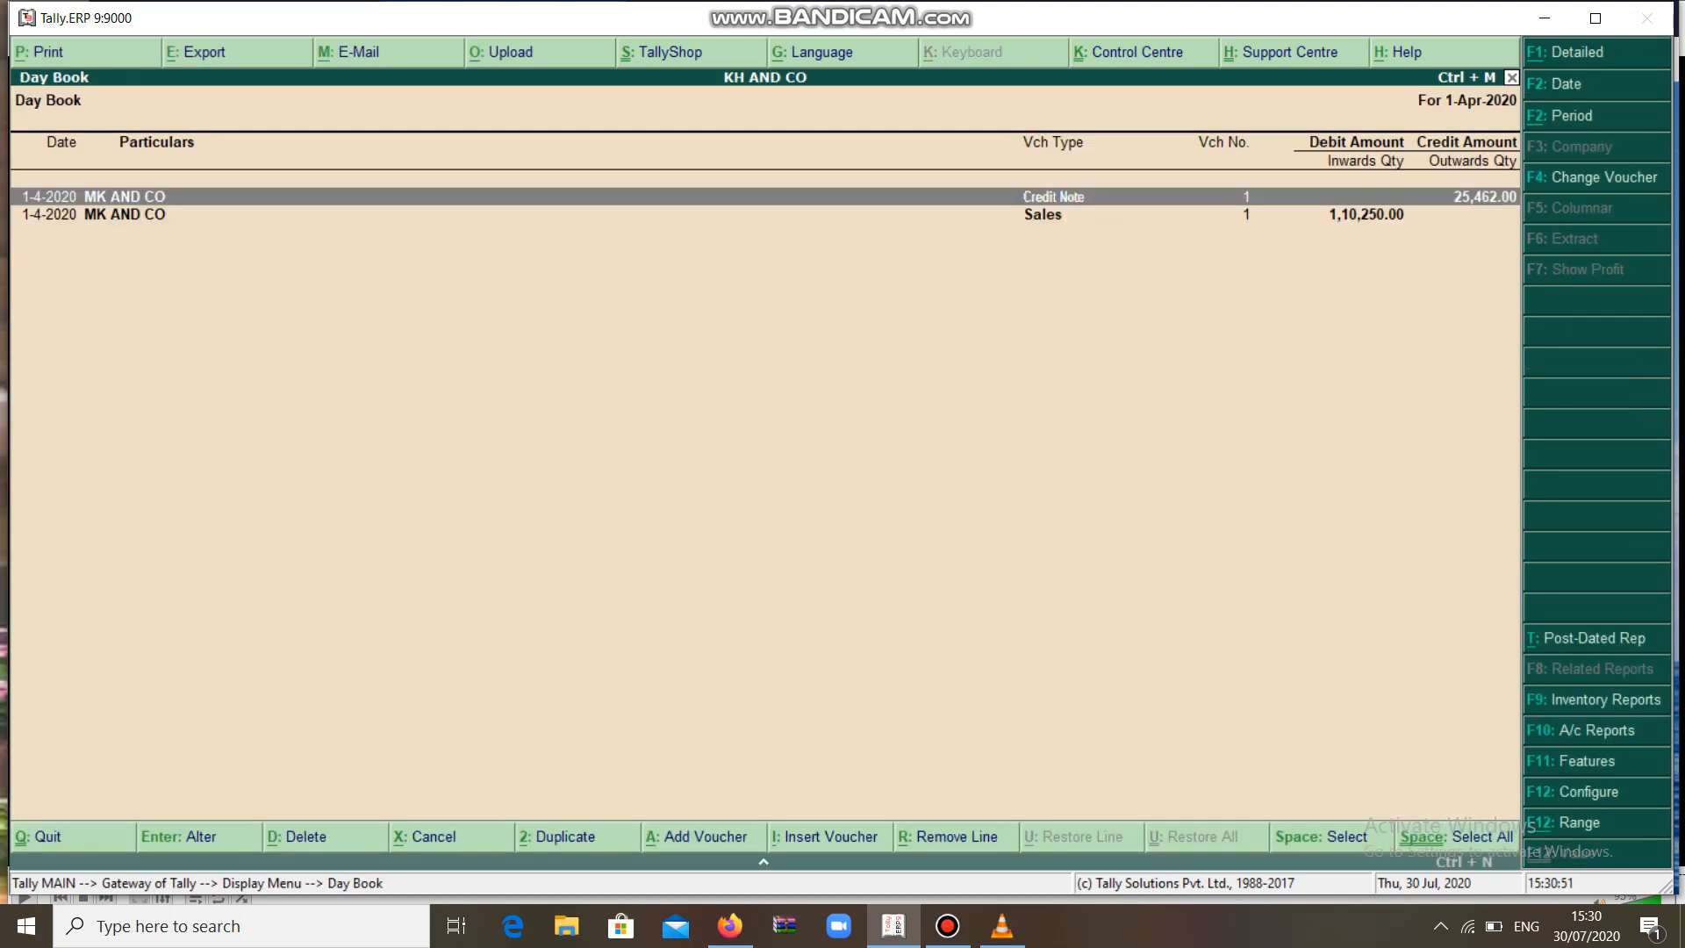
{"action": "key", "text": "Down"}
{"action": "key", "text": "Escape"}
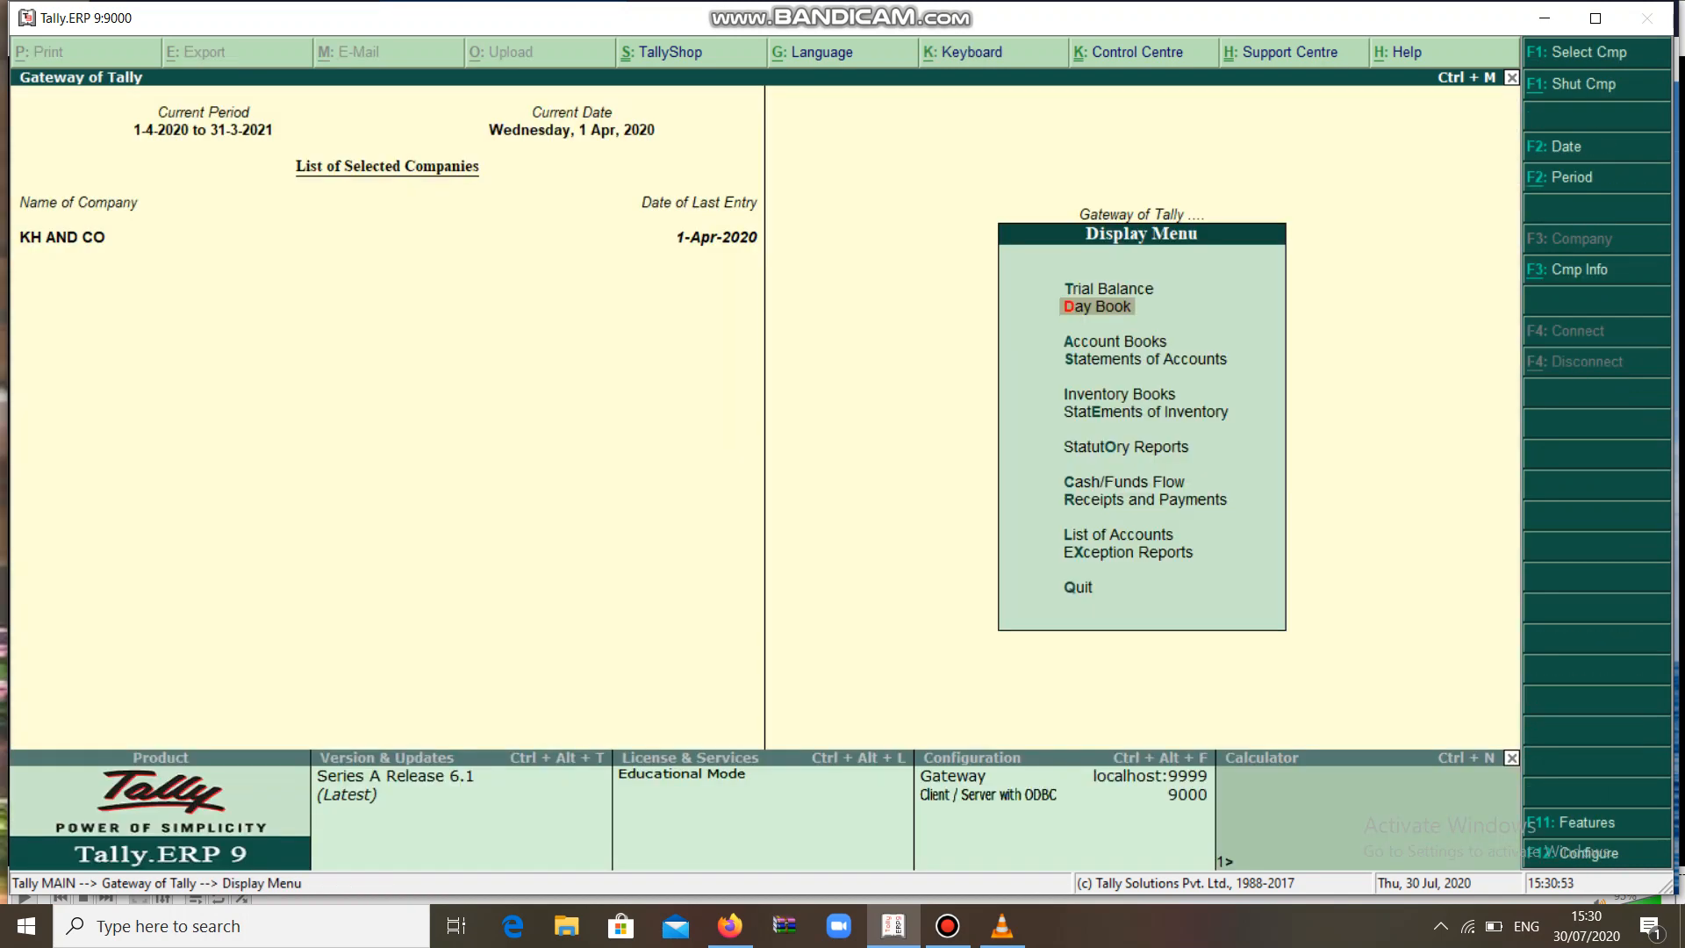
{"action": "key", "text": "Escape"}
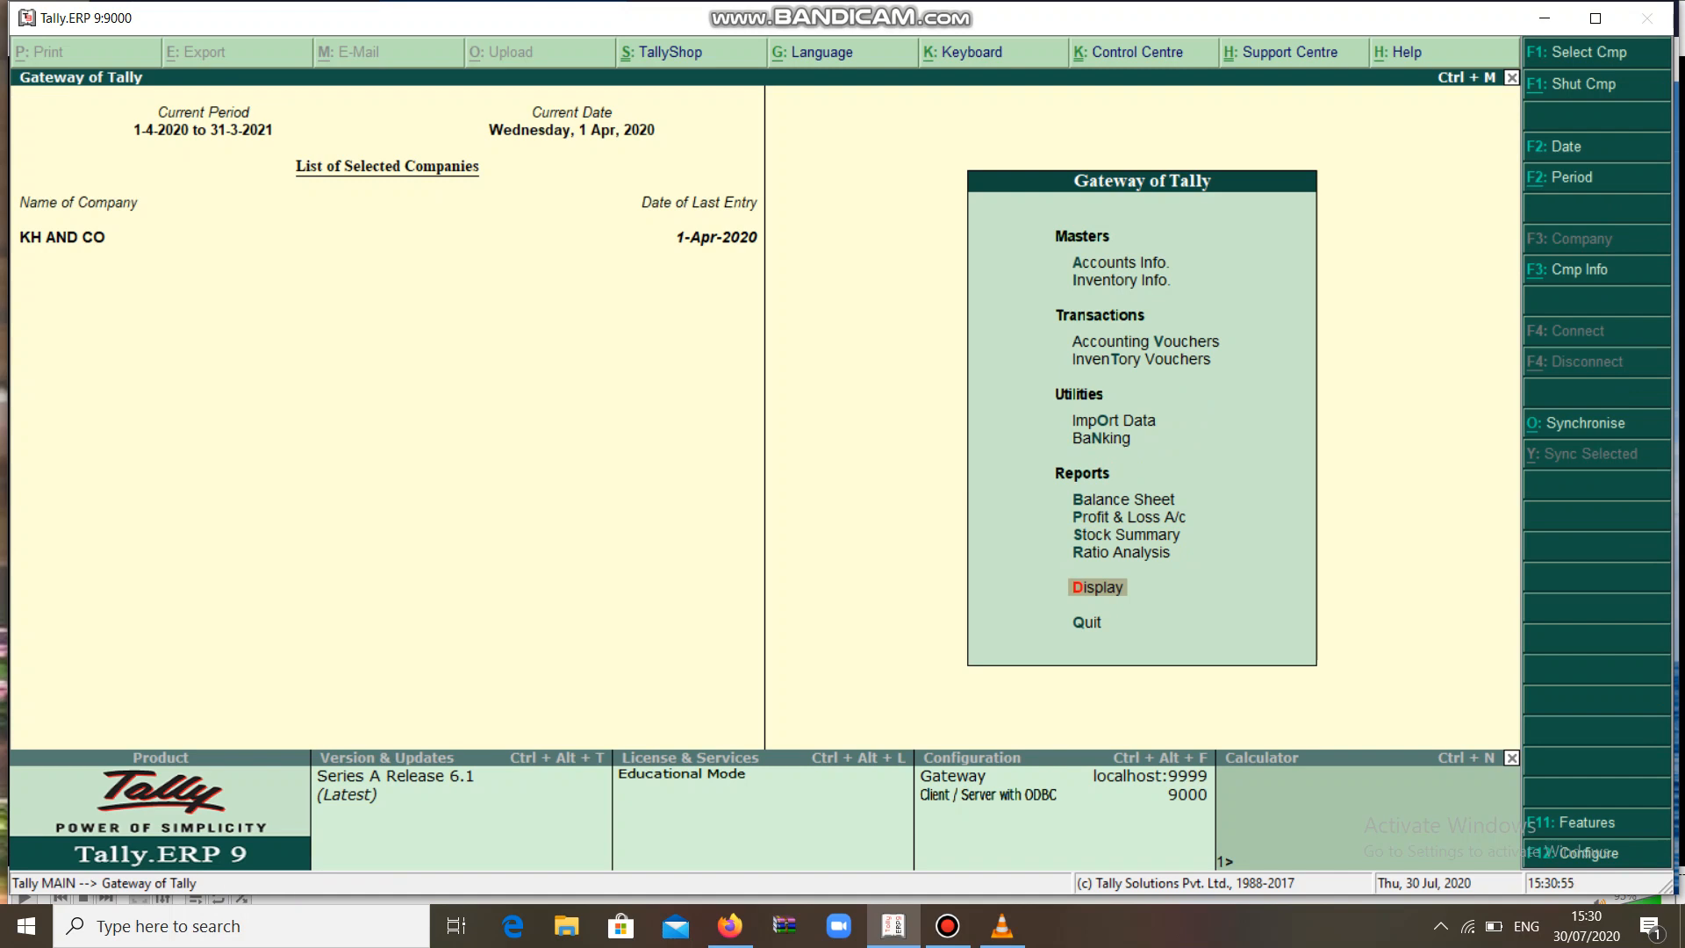
Open the GSTR-1 report from the statutory GST reports
{"action": "key", "text": "Return"}
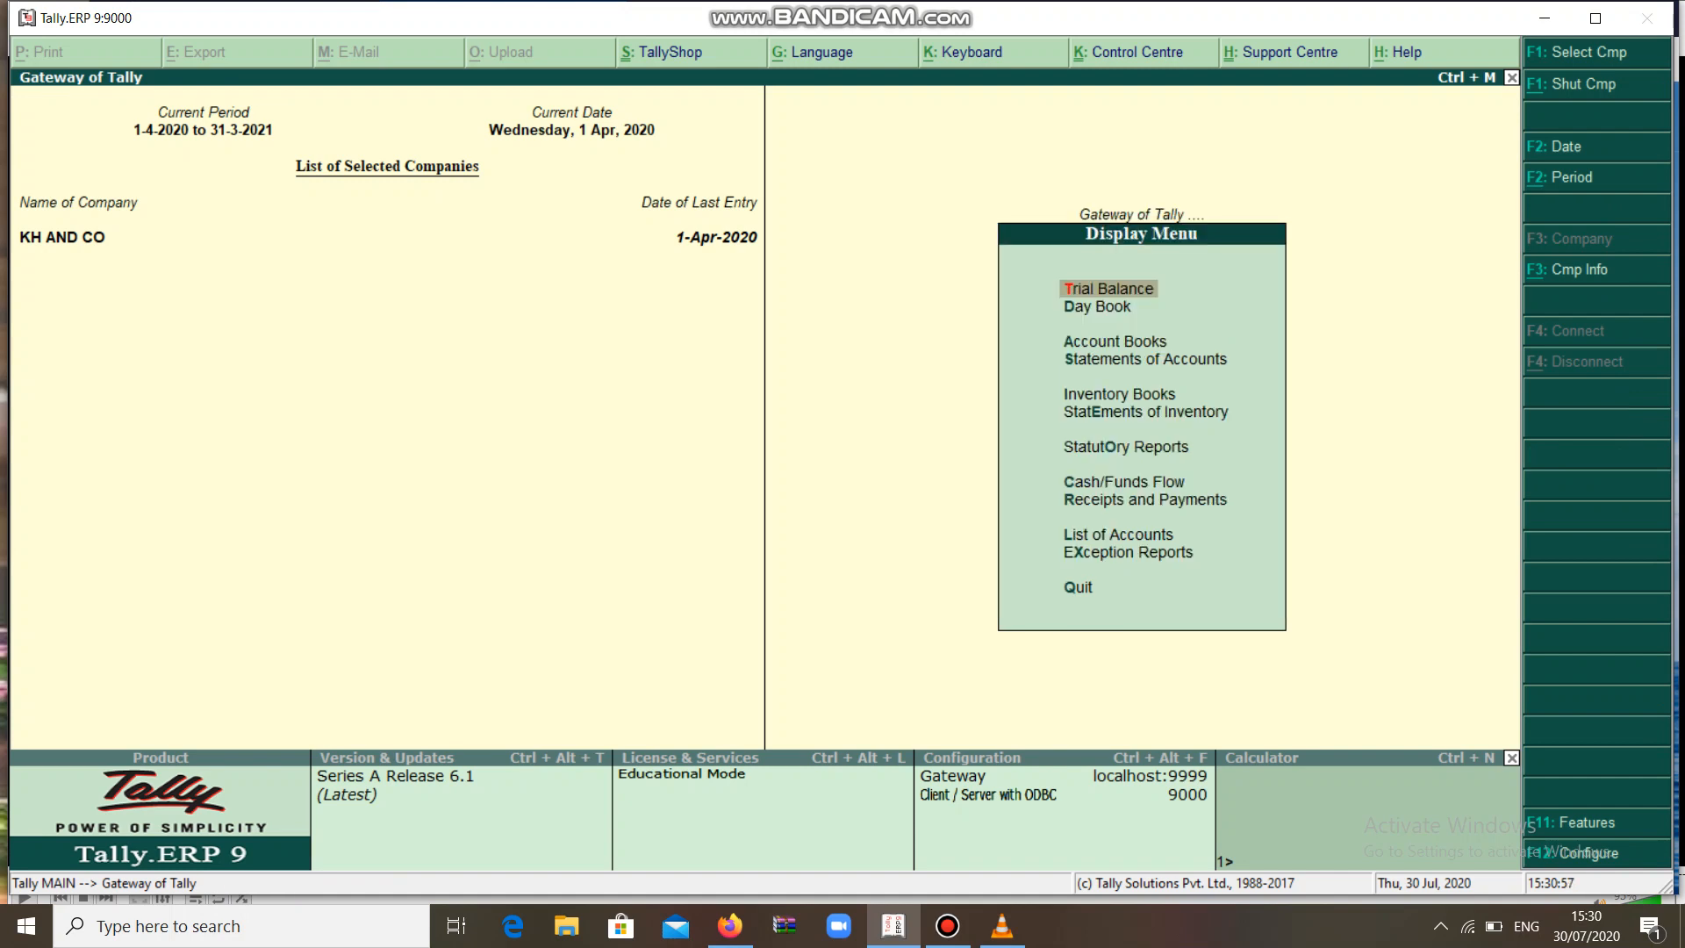
{"action": "key", "text": "Down"}
{"action": "key", "text": "Down"}
{"action": "key", "text": "Down"}
{"action": "key", "text": "Down"}
{"action": "key", "text": "Down"}
{"action": "key", "text": "Down"}
{"action": "key", "text": "Return"}
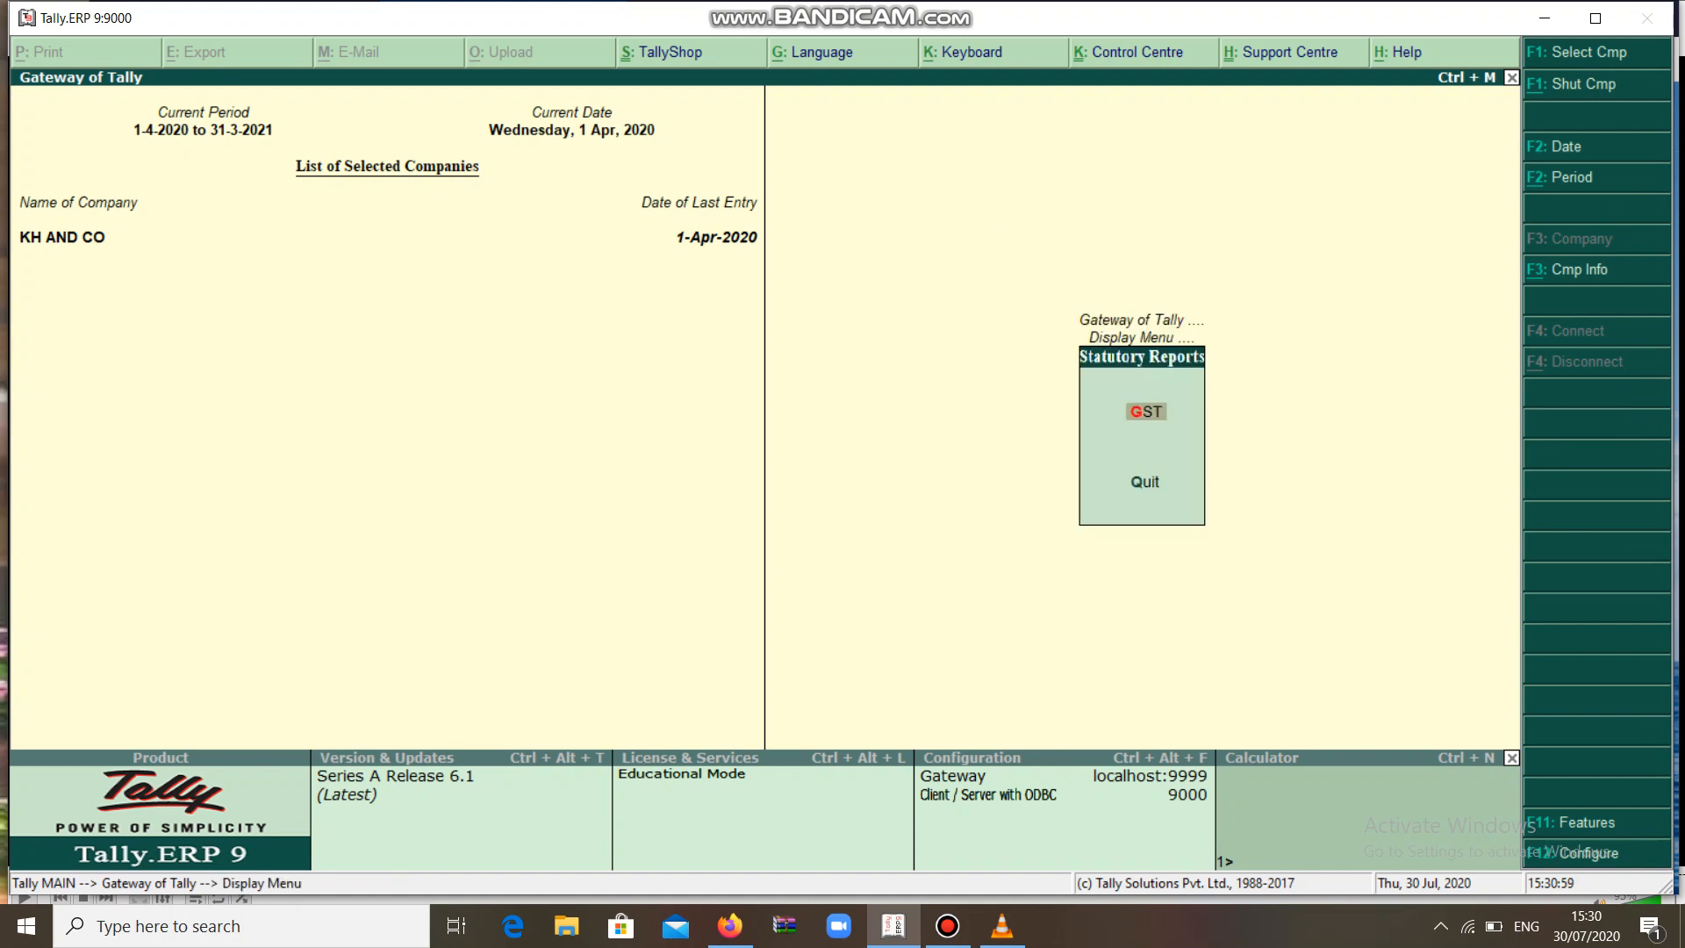
{"action": "key", "text": "Return"}
{"action": "key", "text": "Return"}
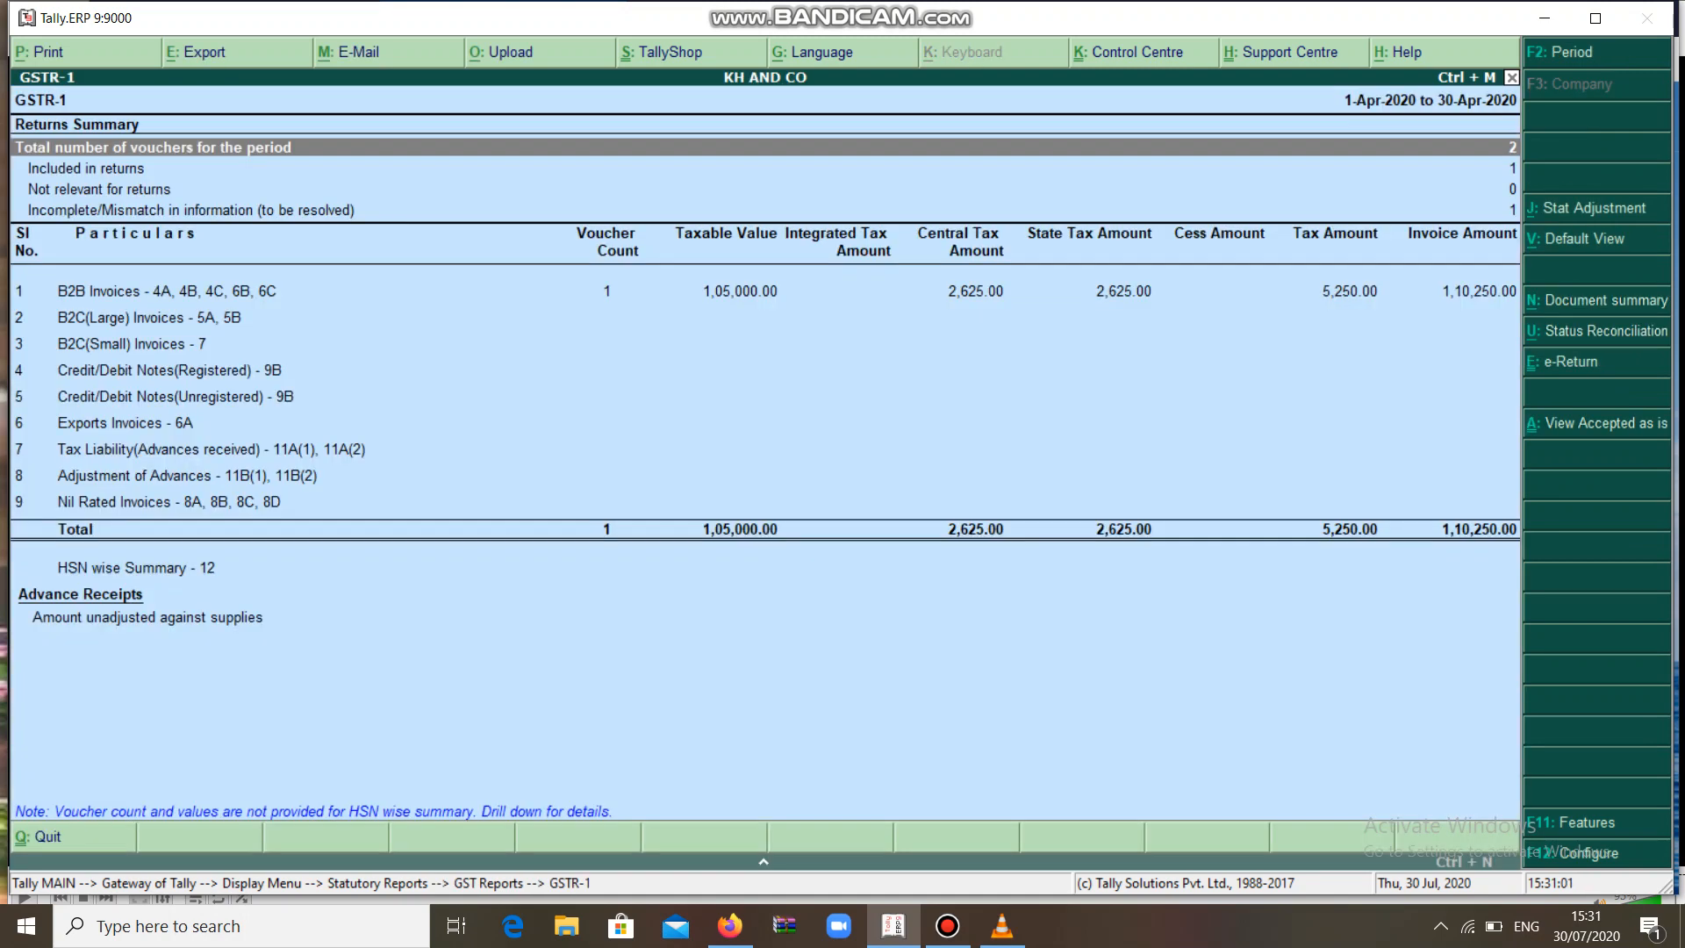
Examine the GSTR-1 returns summary, including the B2B and B2C invoice lines and the vouchers with incomplete or mismatched information
{"action": "key", "text": "Down"}
{"action": "key", "text": "Down"}
{"action": "key", "text": "Down"}
{"action": "key", "text": "Down"}
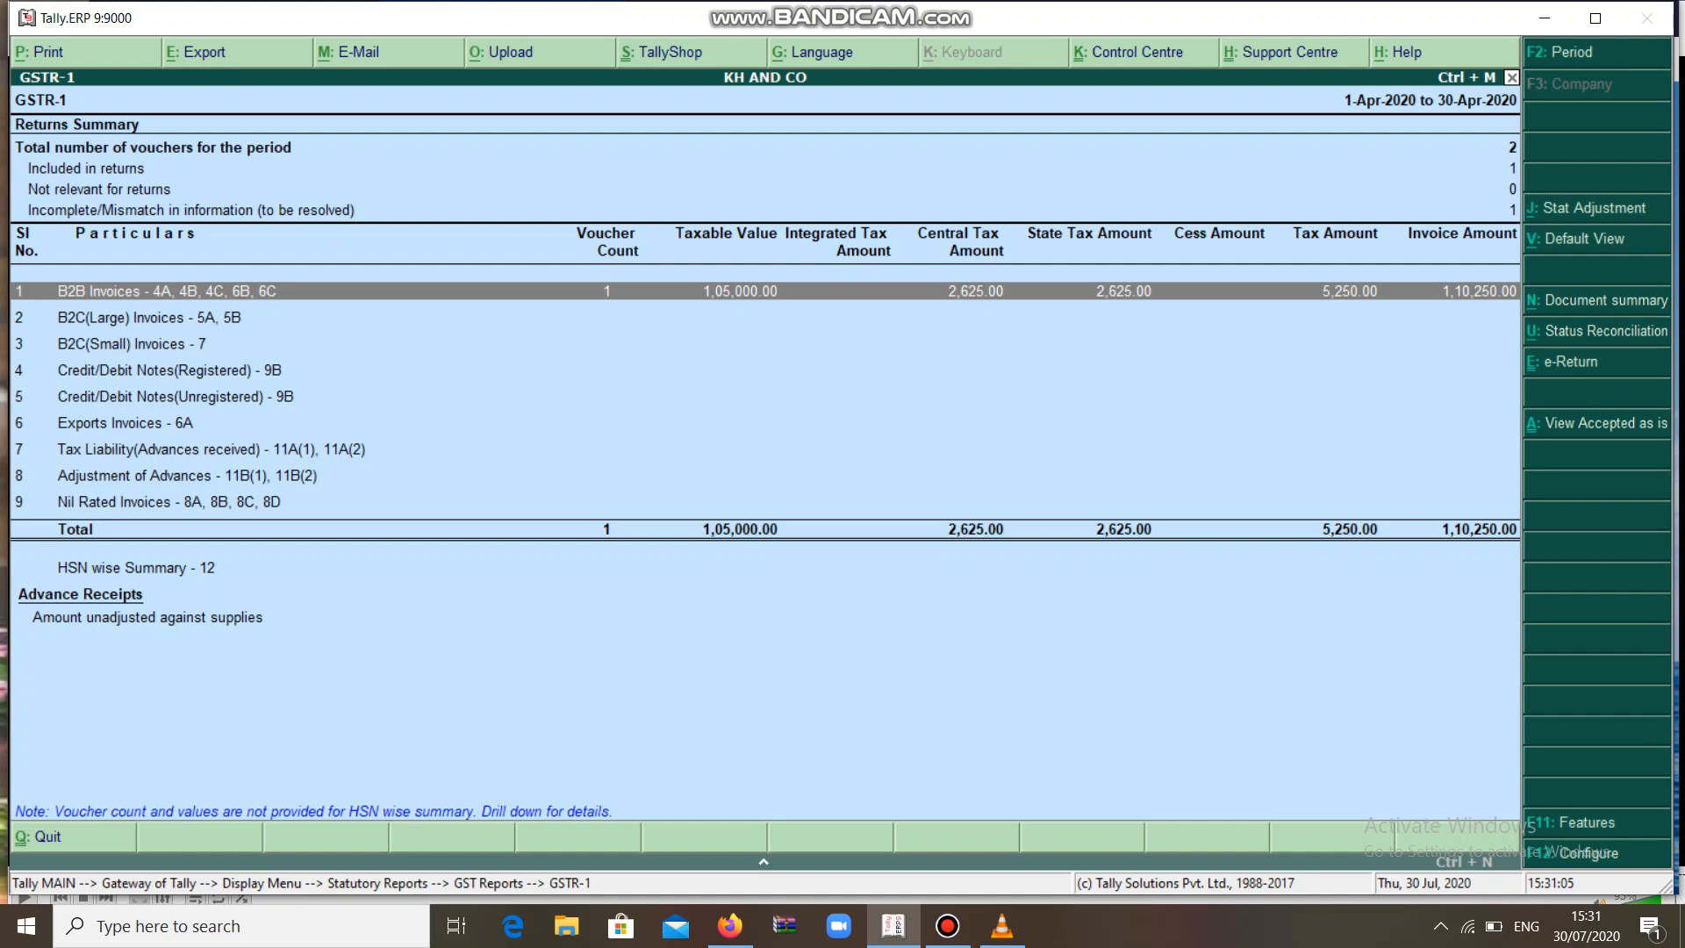
{"action": "key", "text": "Down"}
{"action": "key", "text": "Down"}
{"action": "key", "text": "Down"}
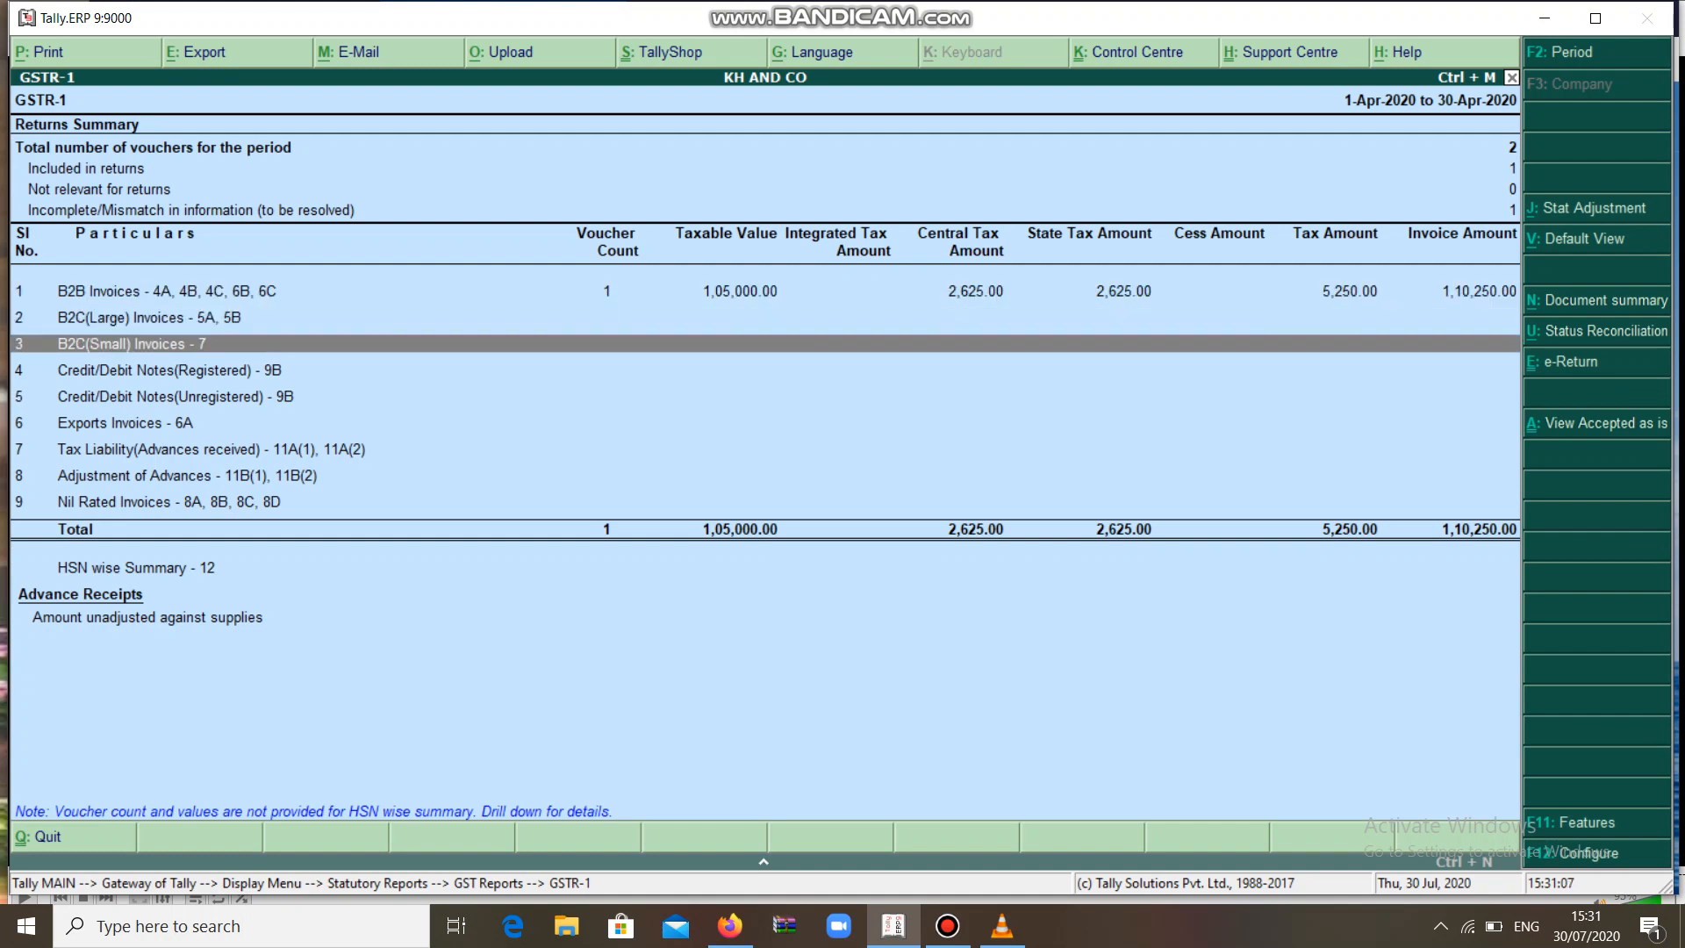
{"action": "key", "text": "Up"}
{"action": "key", "text": "Up"}
{"action": "key", "text": "Up"}
{"action": "key", "text": "Up"}
{"action": "key", "text": "Up"}
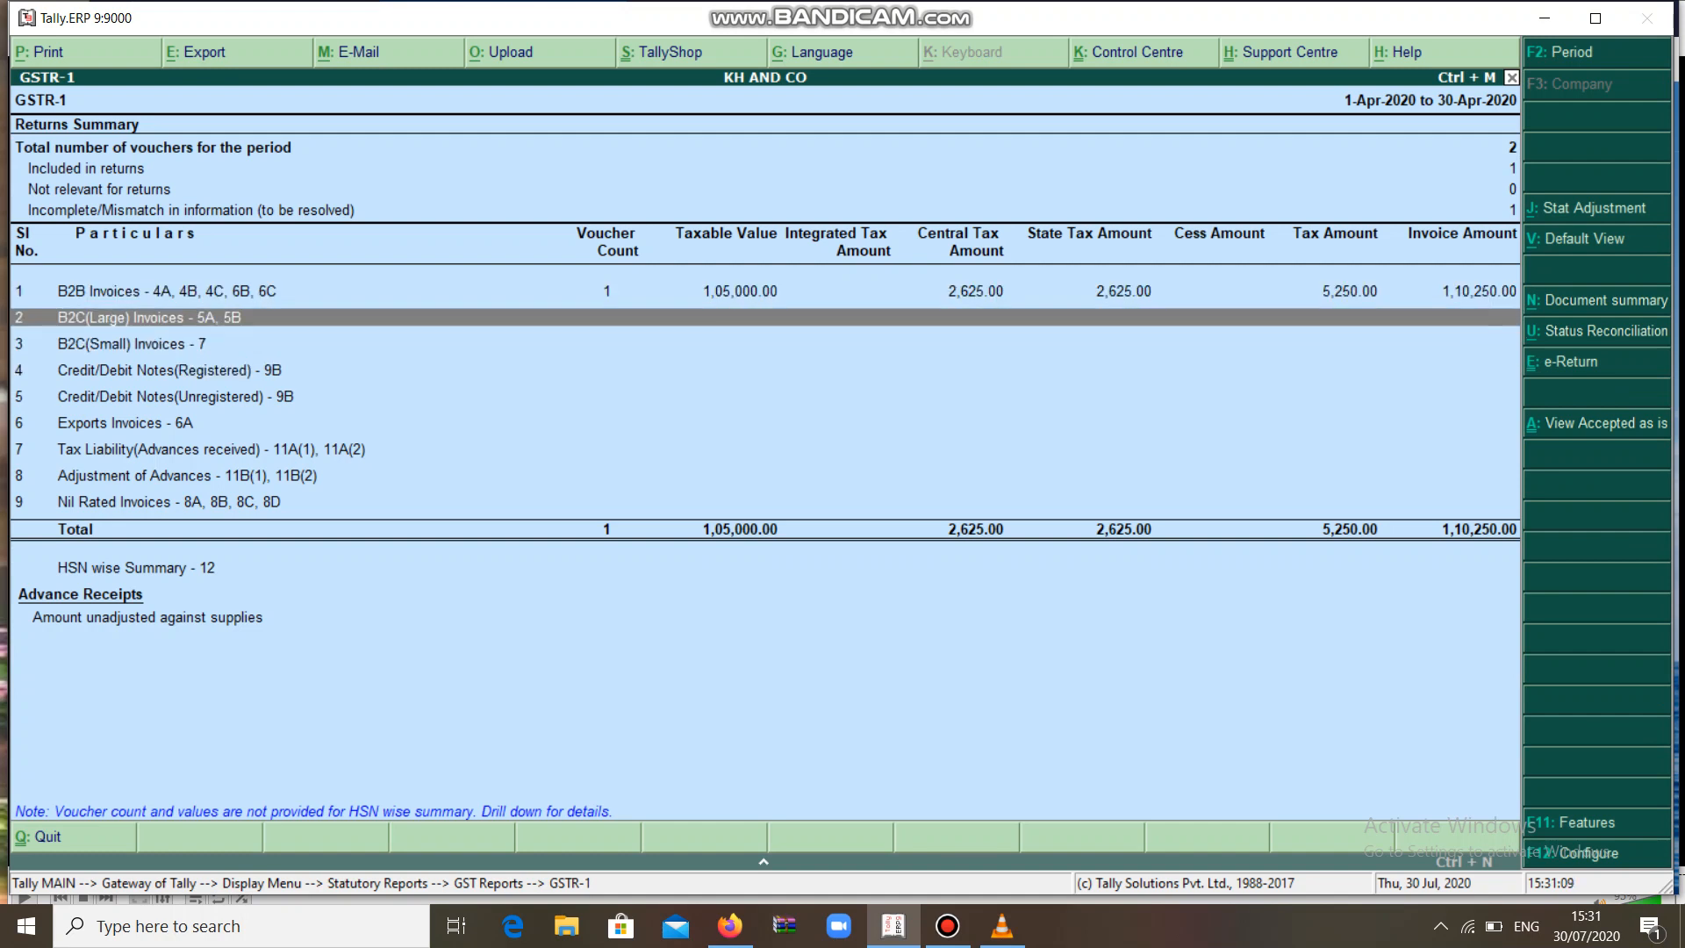
{"action": "key", "text": "Down"}
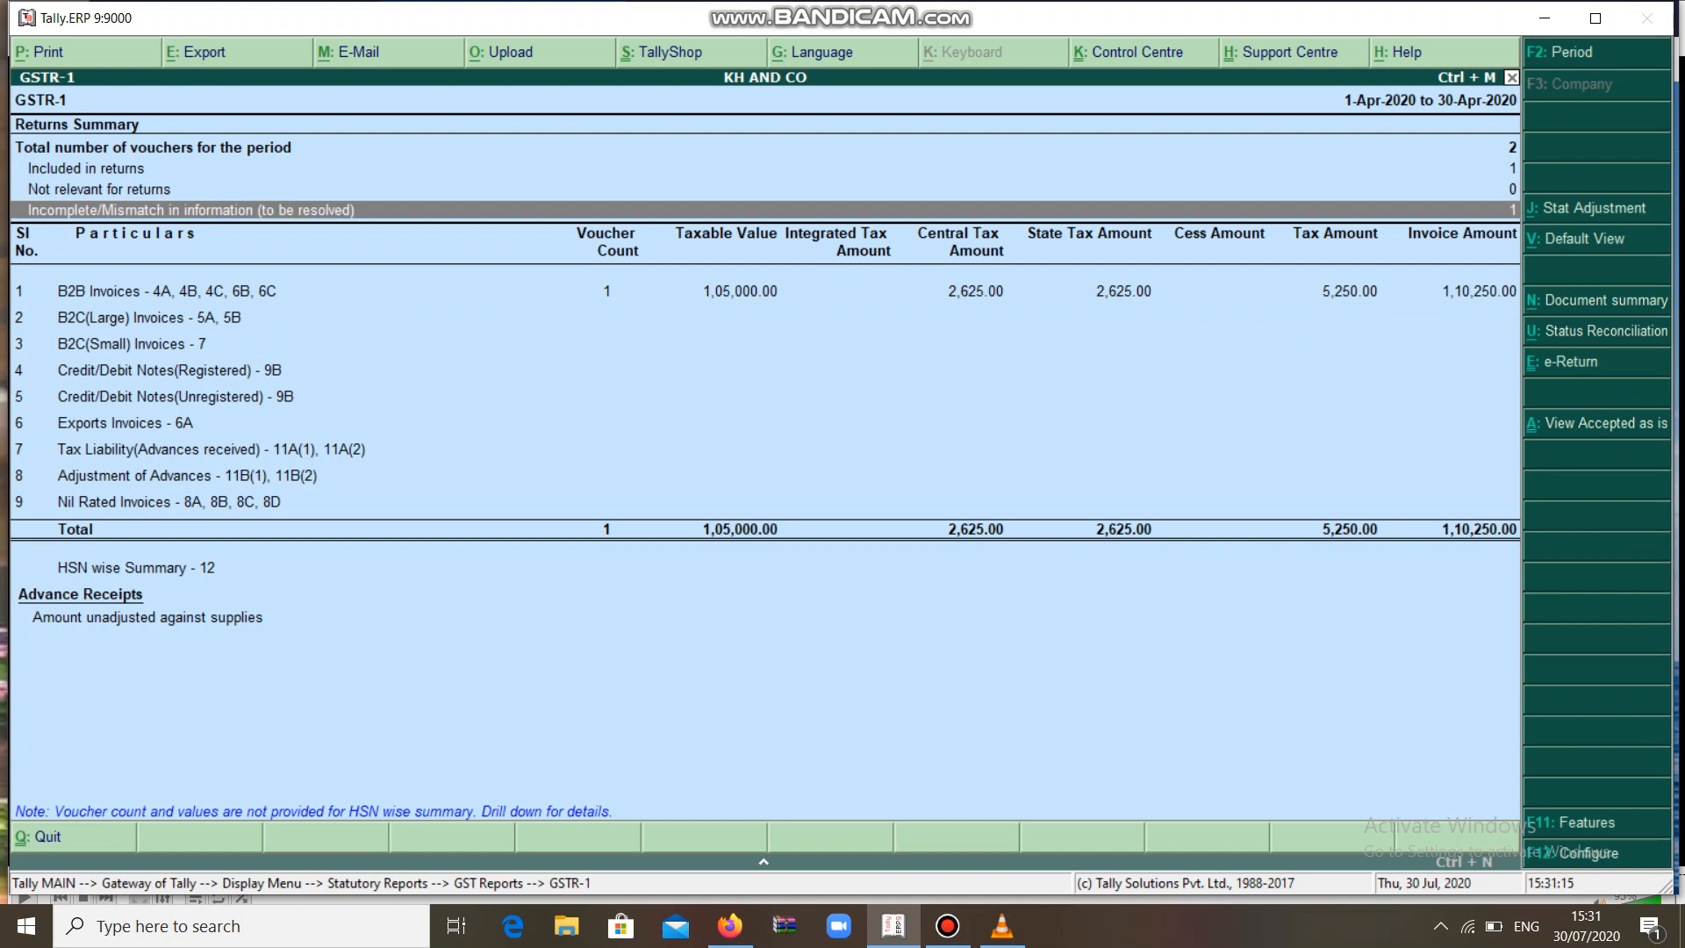
Resolve the MK AND CO credit note's incomplete information by setting its nature of return to 01-Sales Return
{"action": "key", "text": "Return"}
{"action": "key", "text": "Return"}
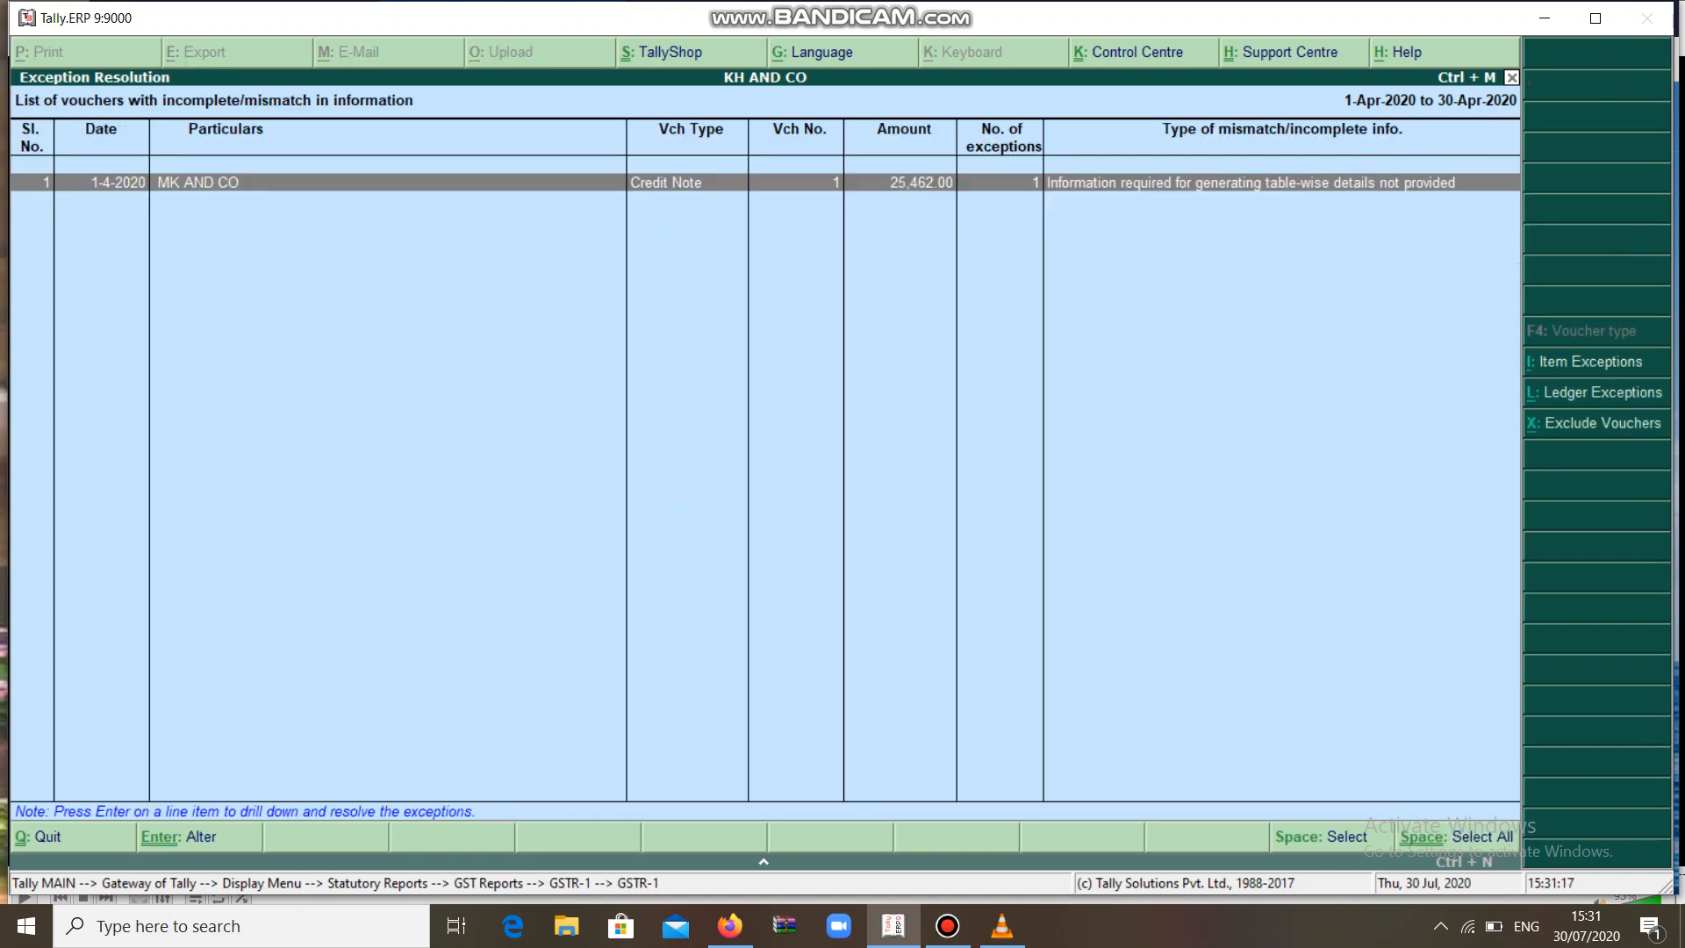
{"action": "key", "text": "Return"}
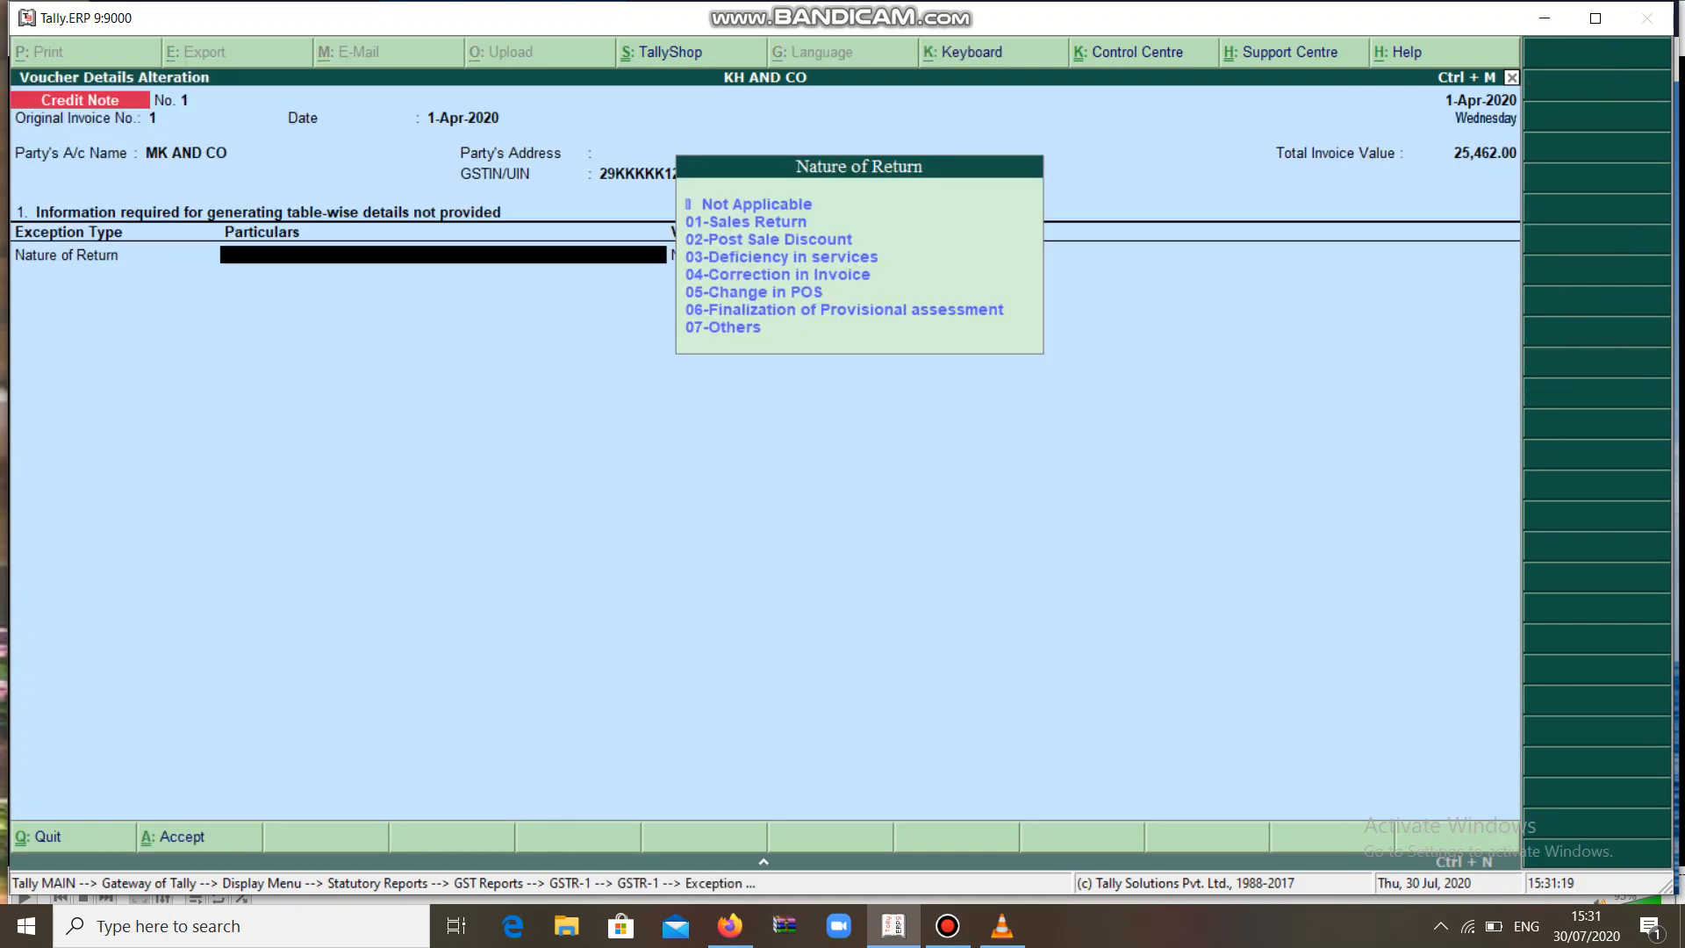
{"action": "key", "text": "Down"}
{"action": "key", "text": "Down"}
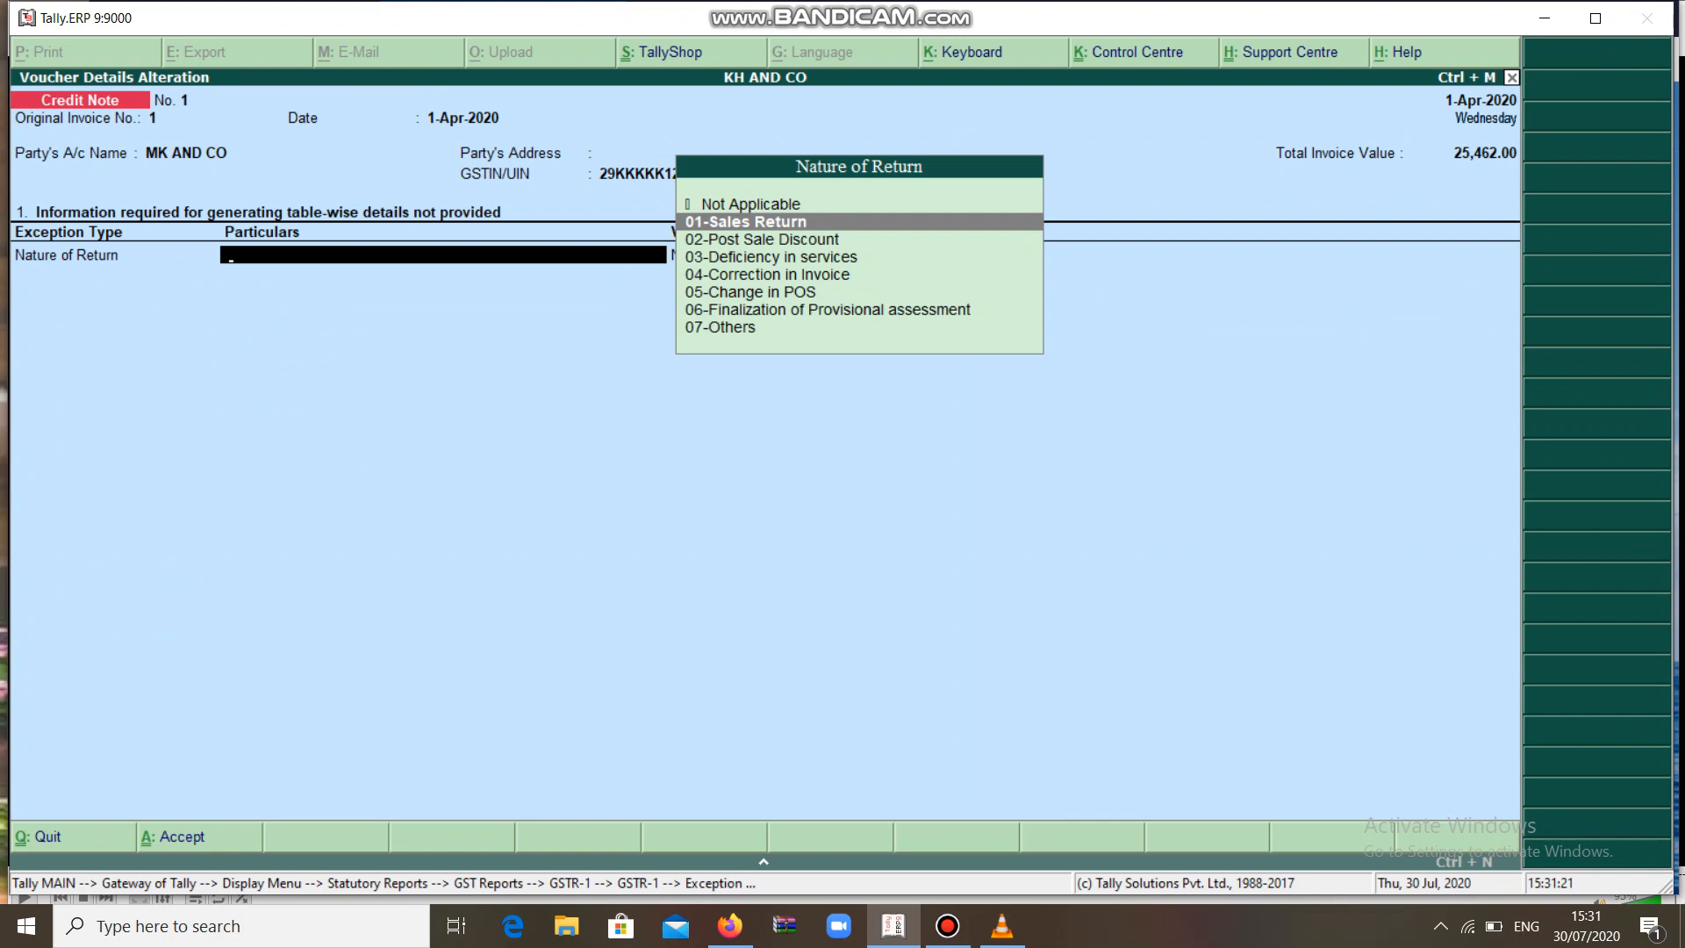
{"action": "key", "text": "Return"}
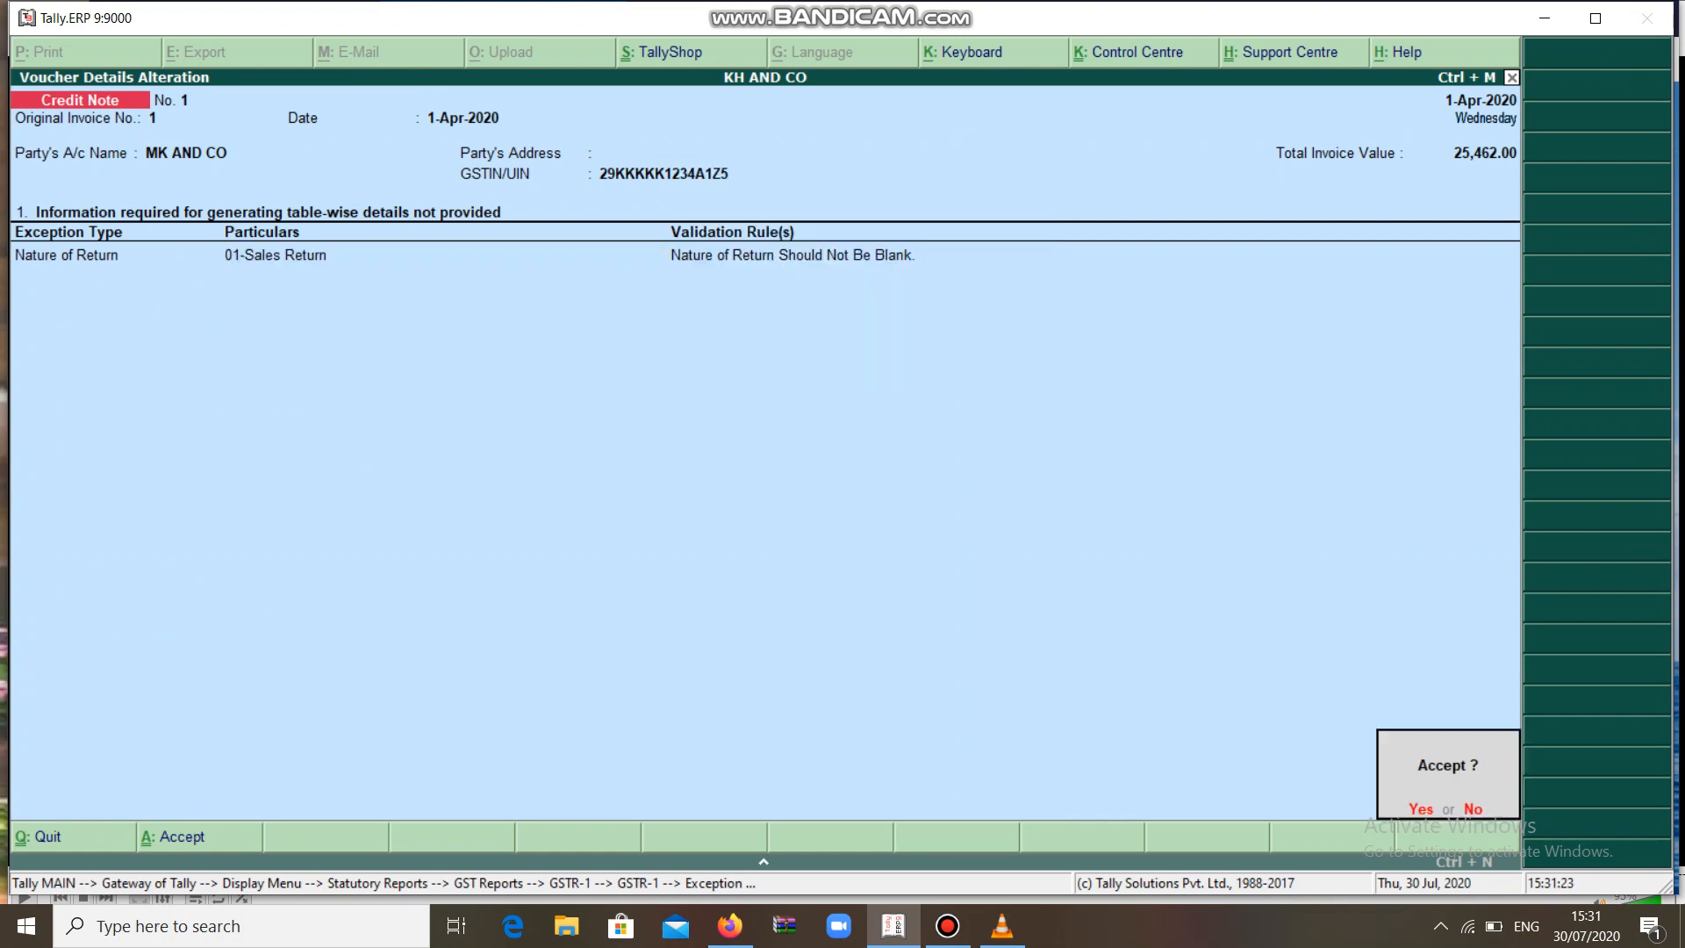
{"action": "key", "text": "Return"}
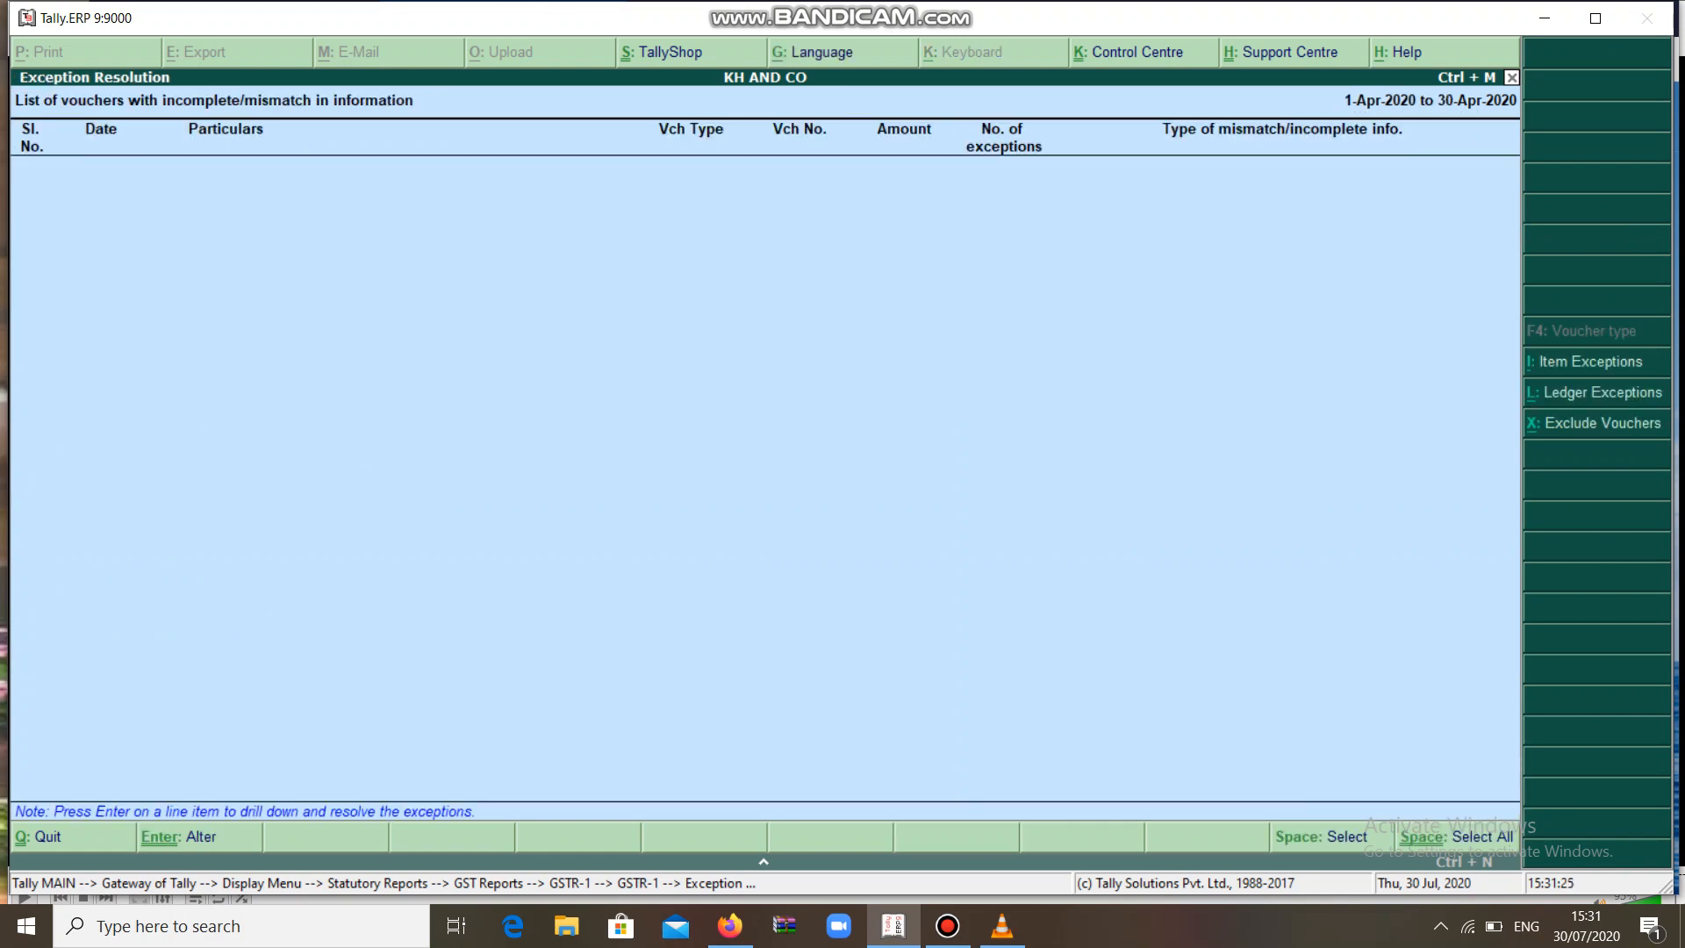
Check the Credit/Debit Notes(Registered) - 9B line in GSTR-1 and return to the Gateway of Tally
{"action": "key", "text": "Escape"}
{"action": "key", "text": "Escape"}
{"action": "key", "text": "Down"}
{"action": "key", "text": "Down"}
{"action": "key", "text": "Down"}
{"action": "key", "text": "Down"}
{"action": "key", "text": "Down"}
{"action": "key", "text": "Down"}
{"action": "key", "text": "Down"}
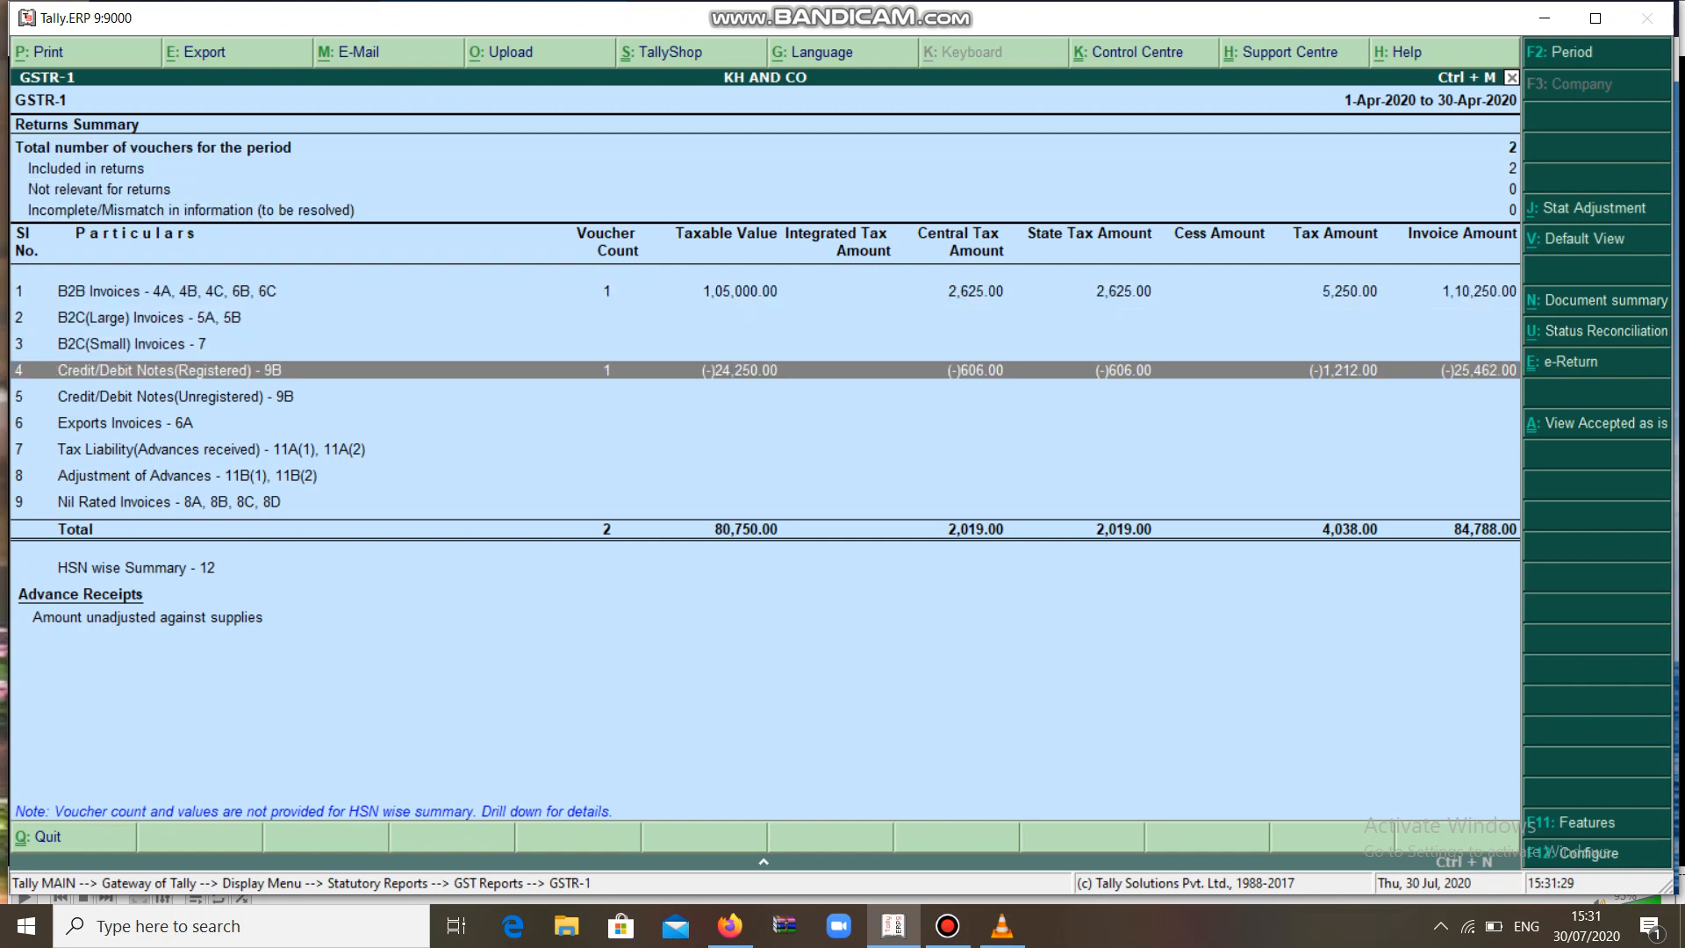
{"action": "key", "text": "Down"}
{"action": "key", "text": "Up"}
{"action": "key", "text": "Escape"}
{"action": "key", "text": "Escape"}
{"action": "key", "text": "Escape"}
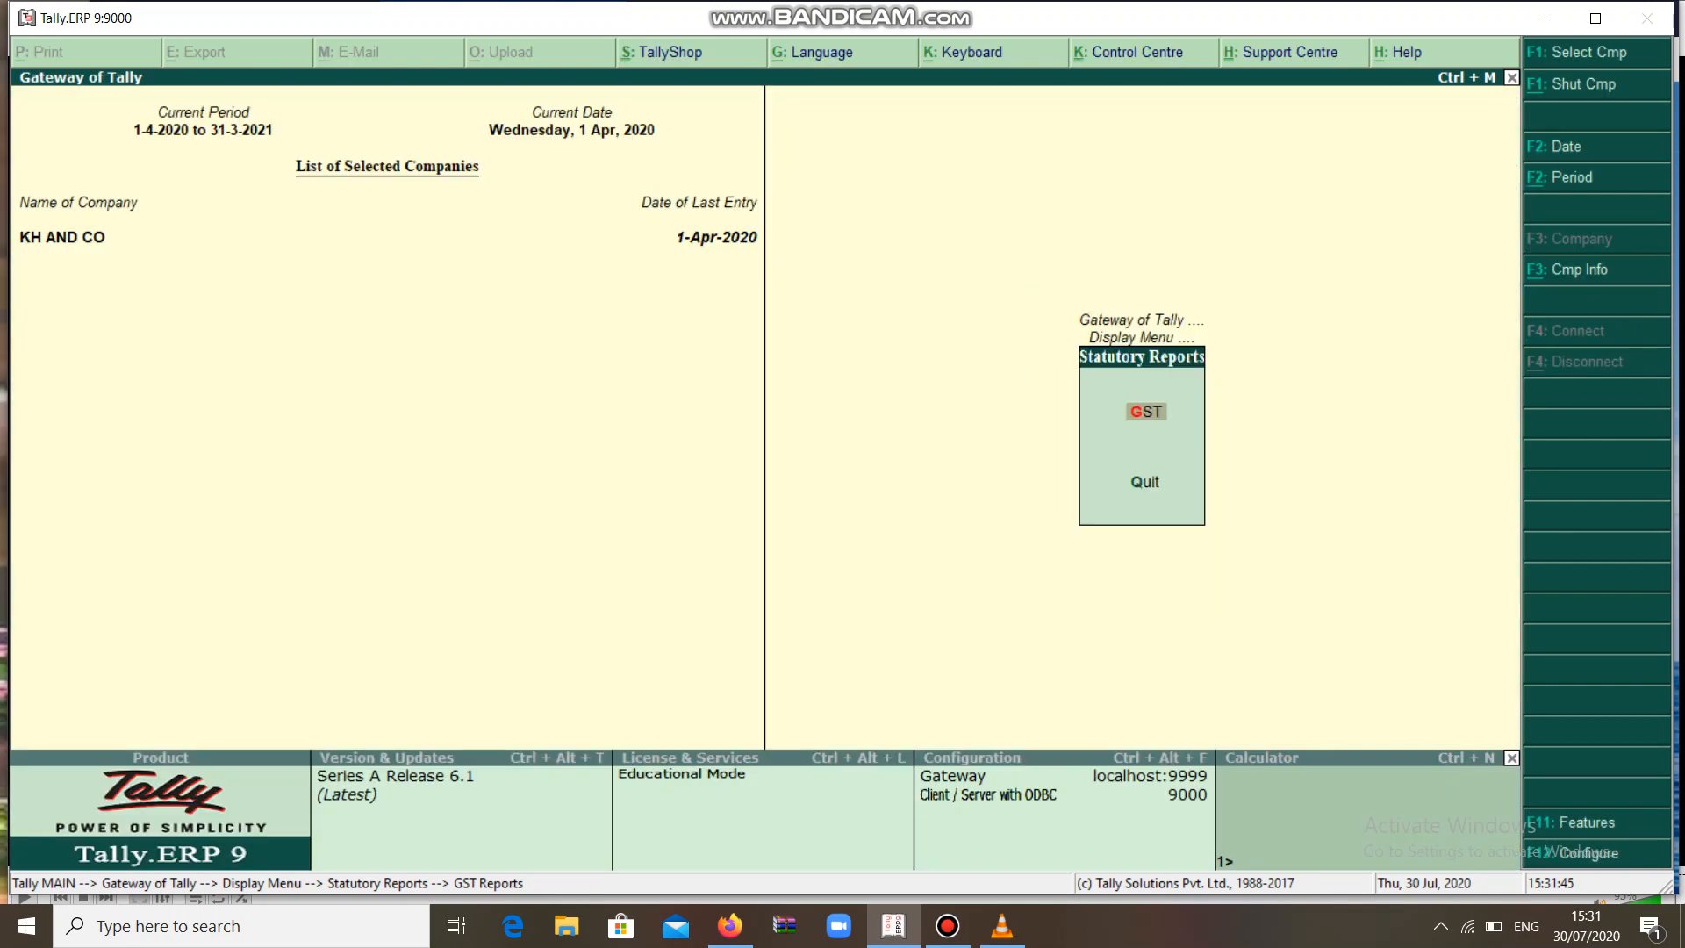
{"action": "key", "text": "Escape"}
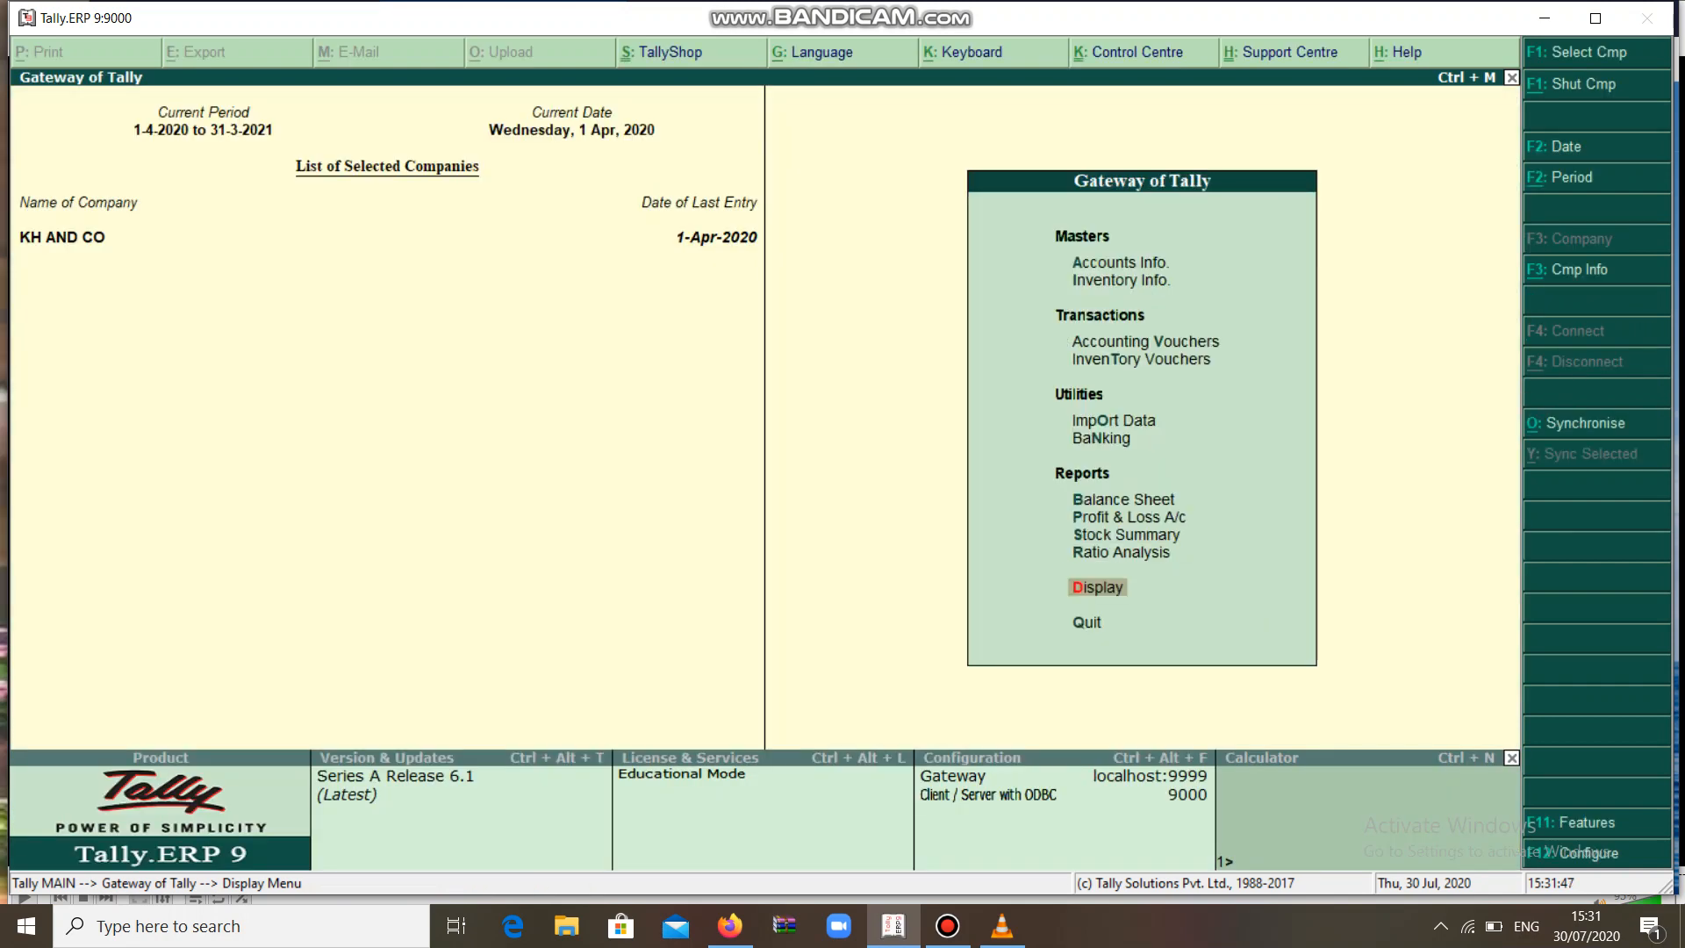